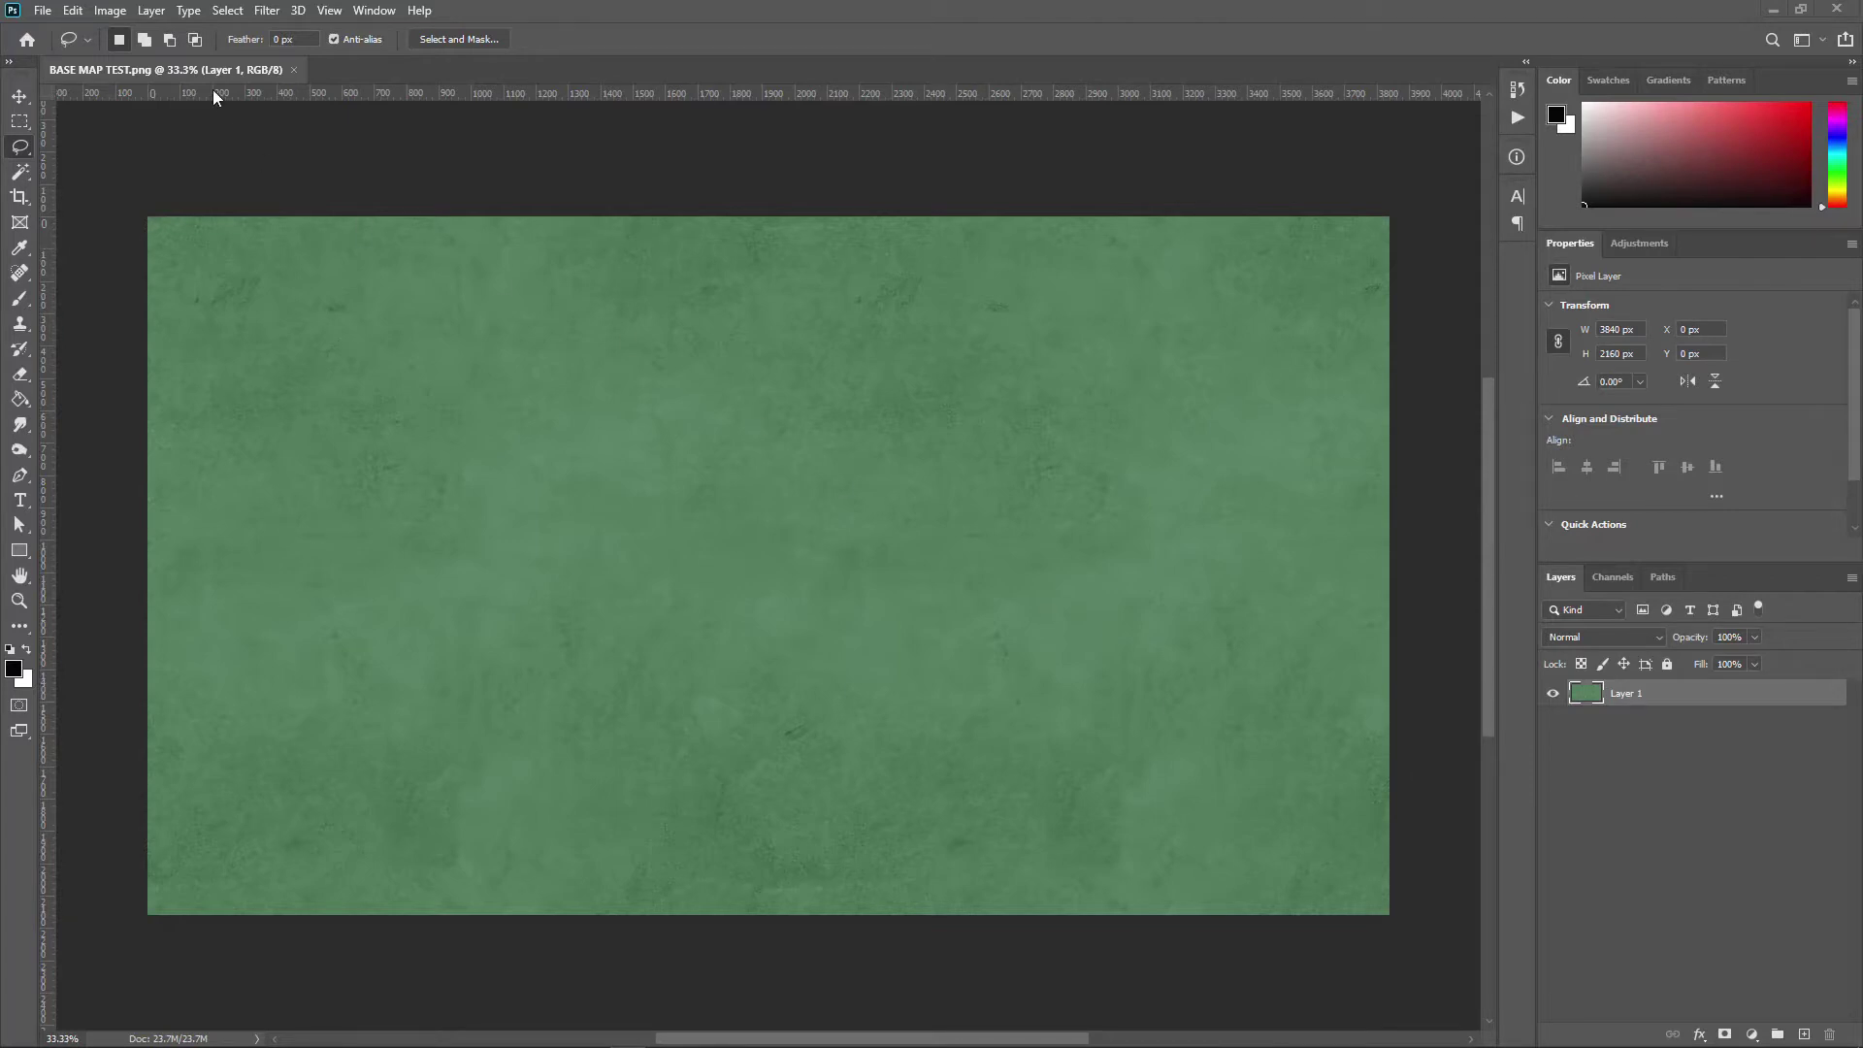
click(230, 10)
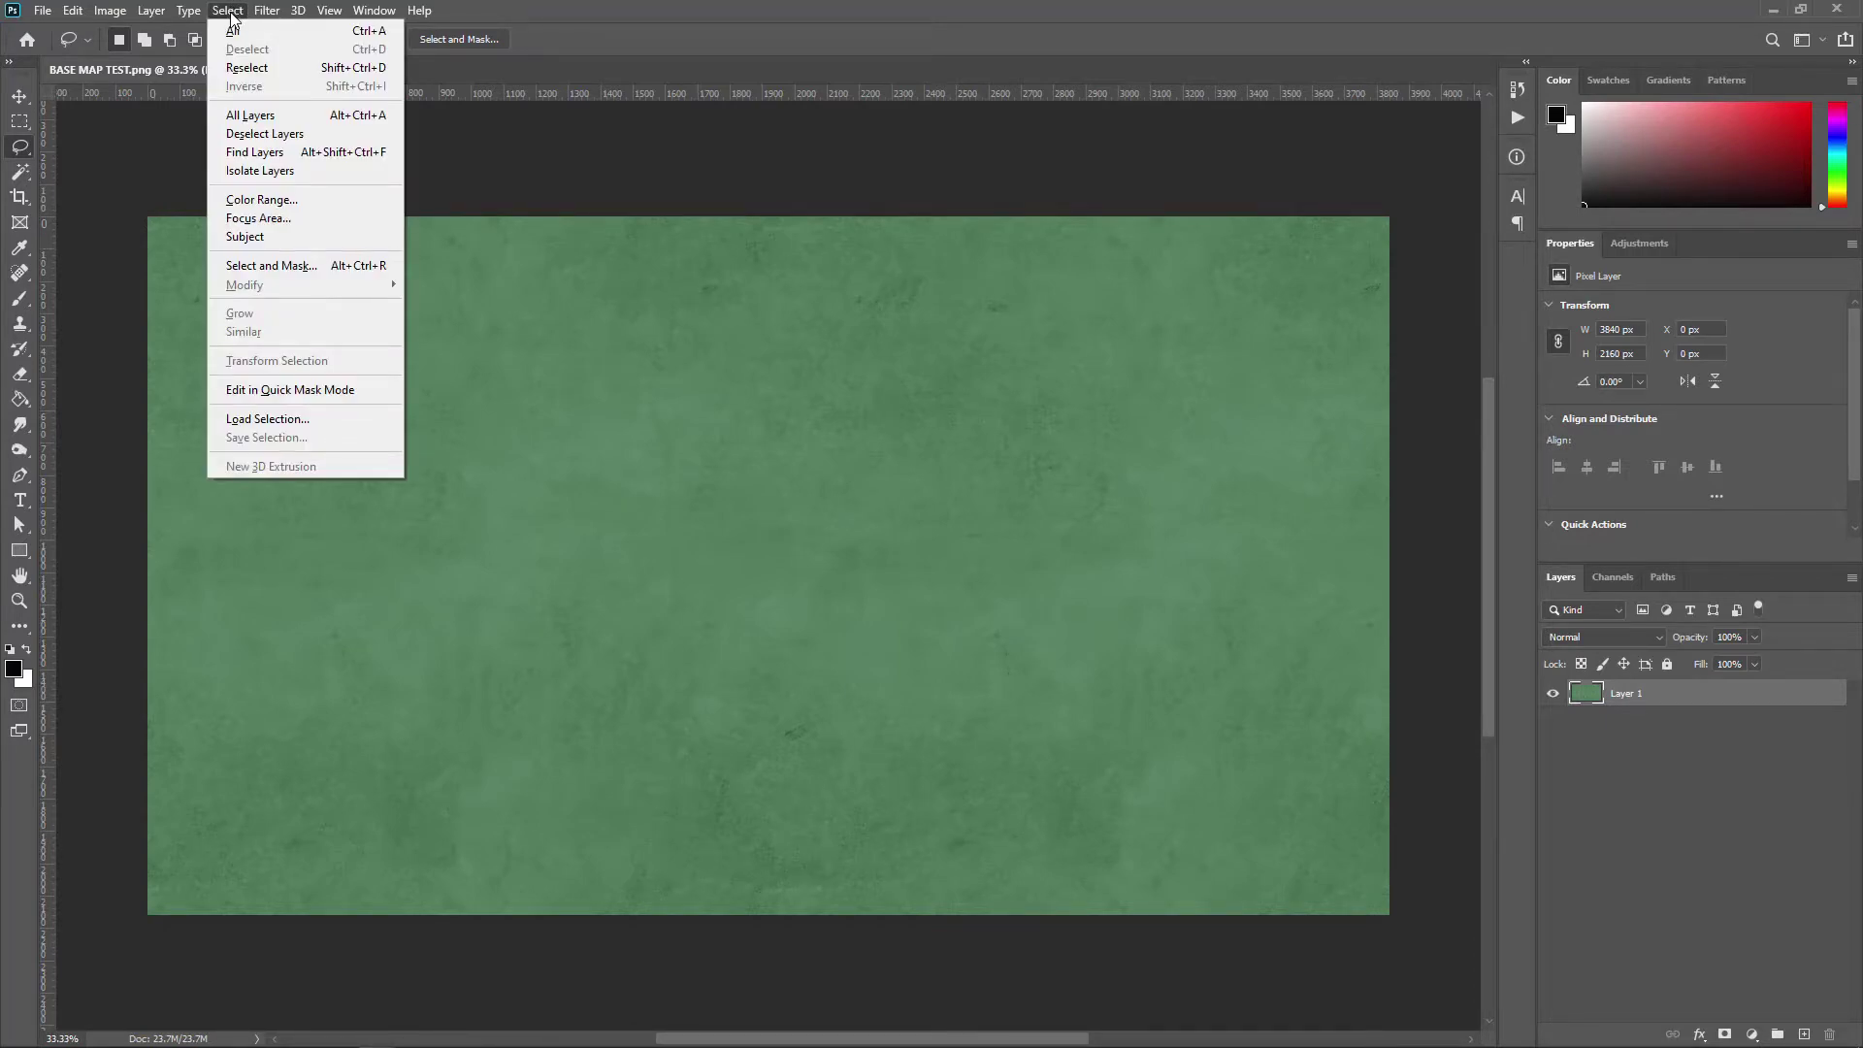
click(271, 199)
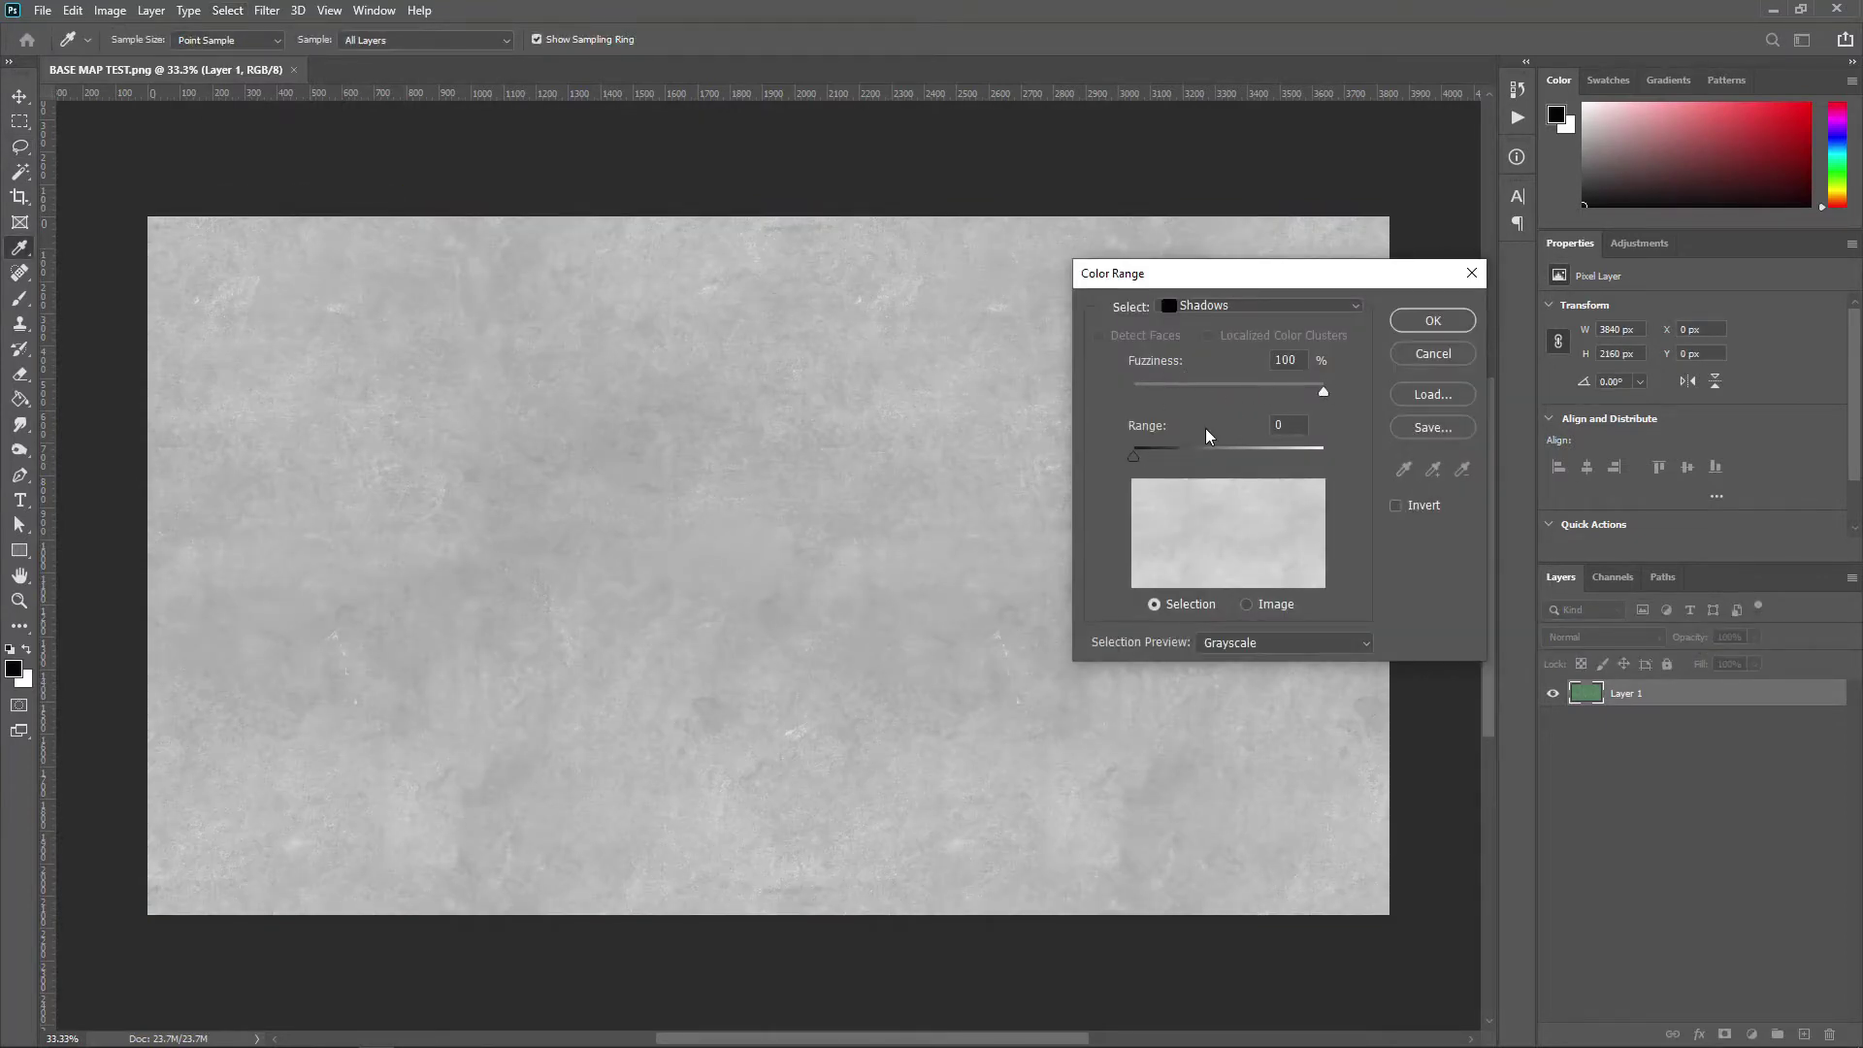
click(1258, 309)
click(1242, 526)
click(1436, 355)
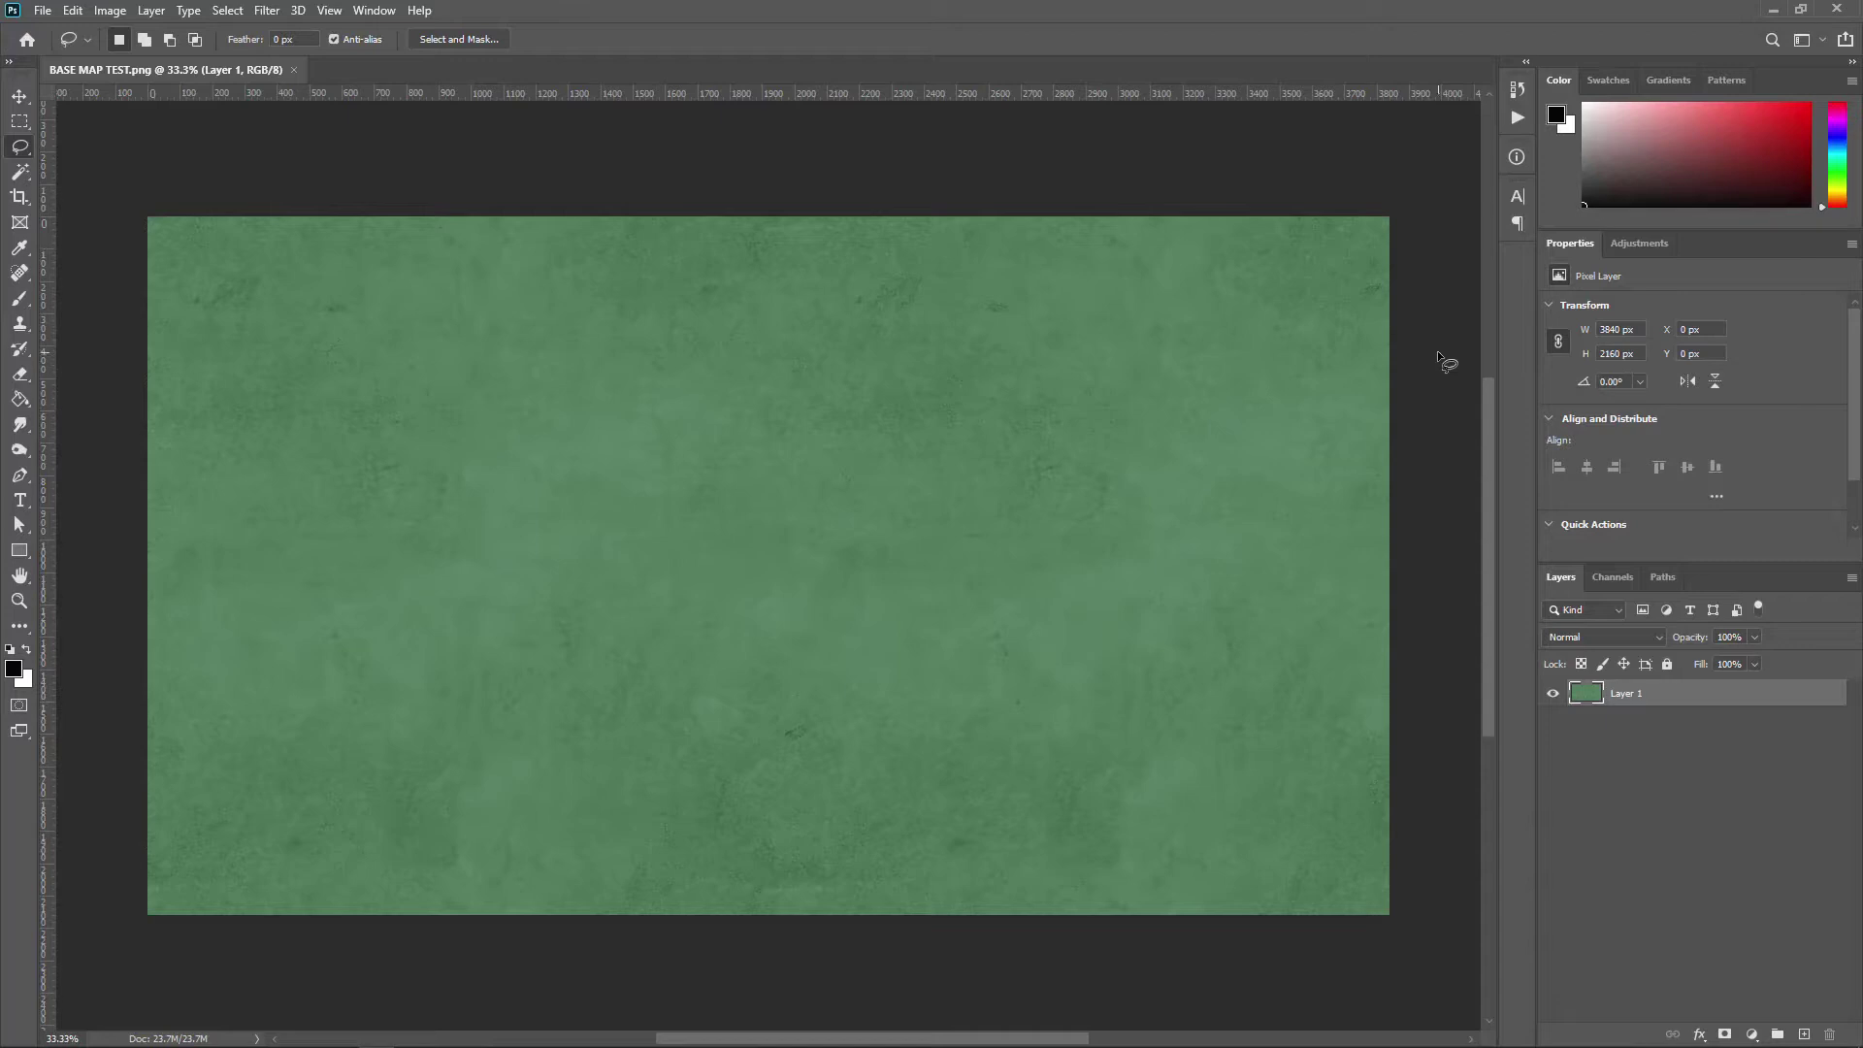
click(226, 11)
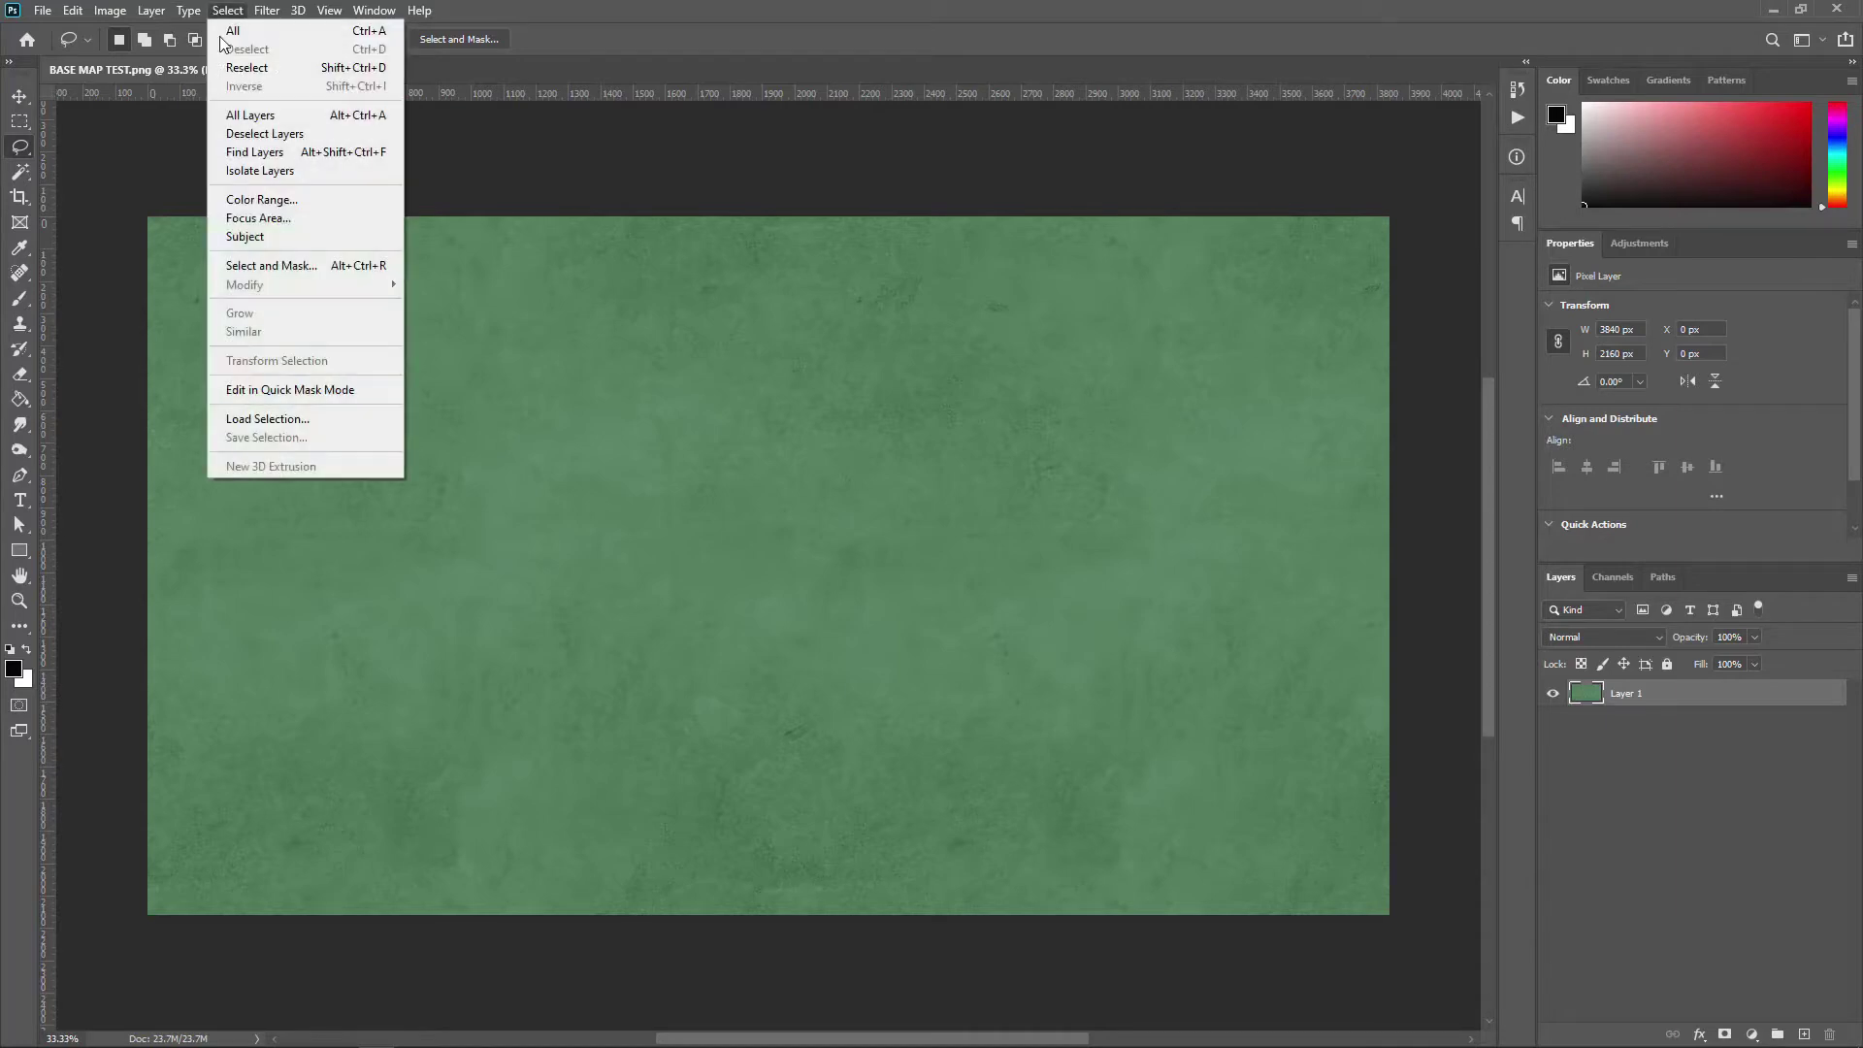
click(359, 197)
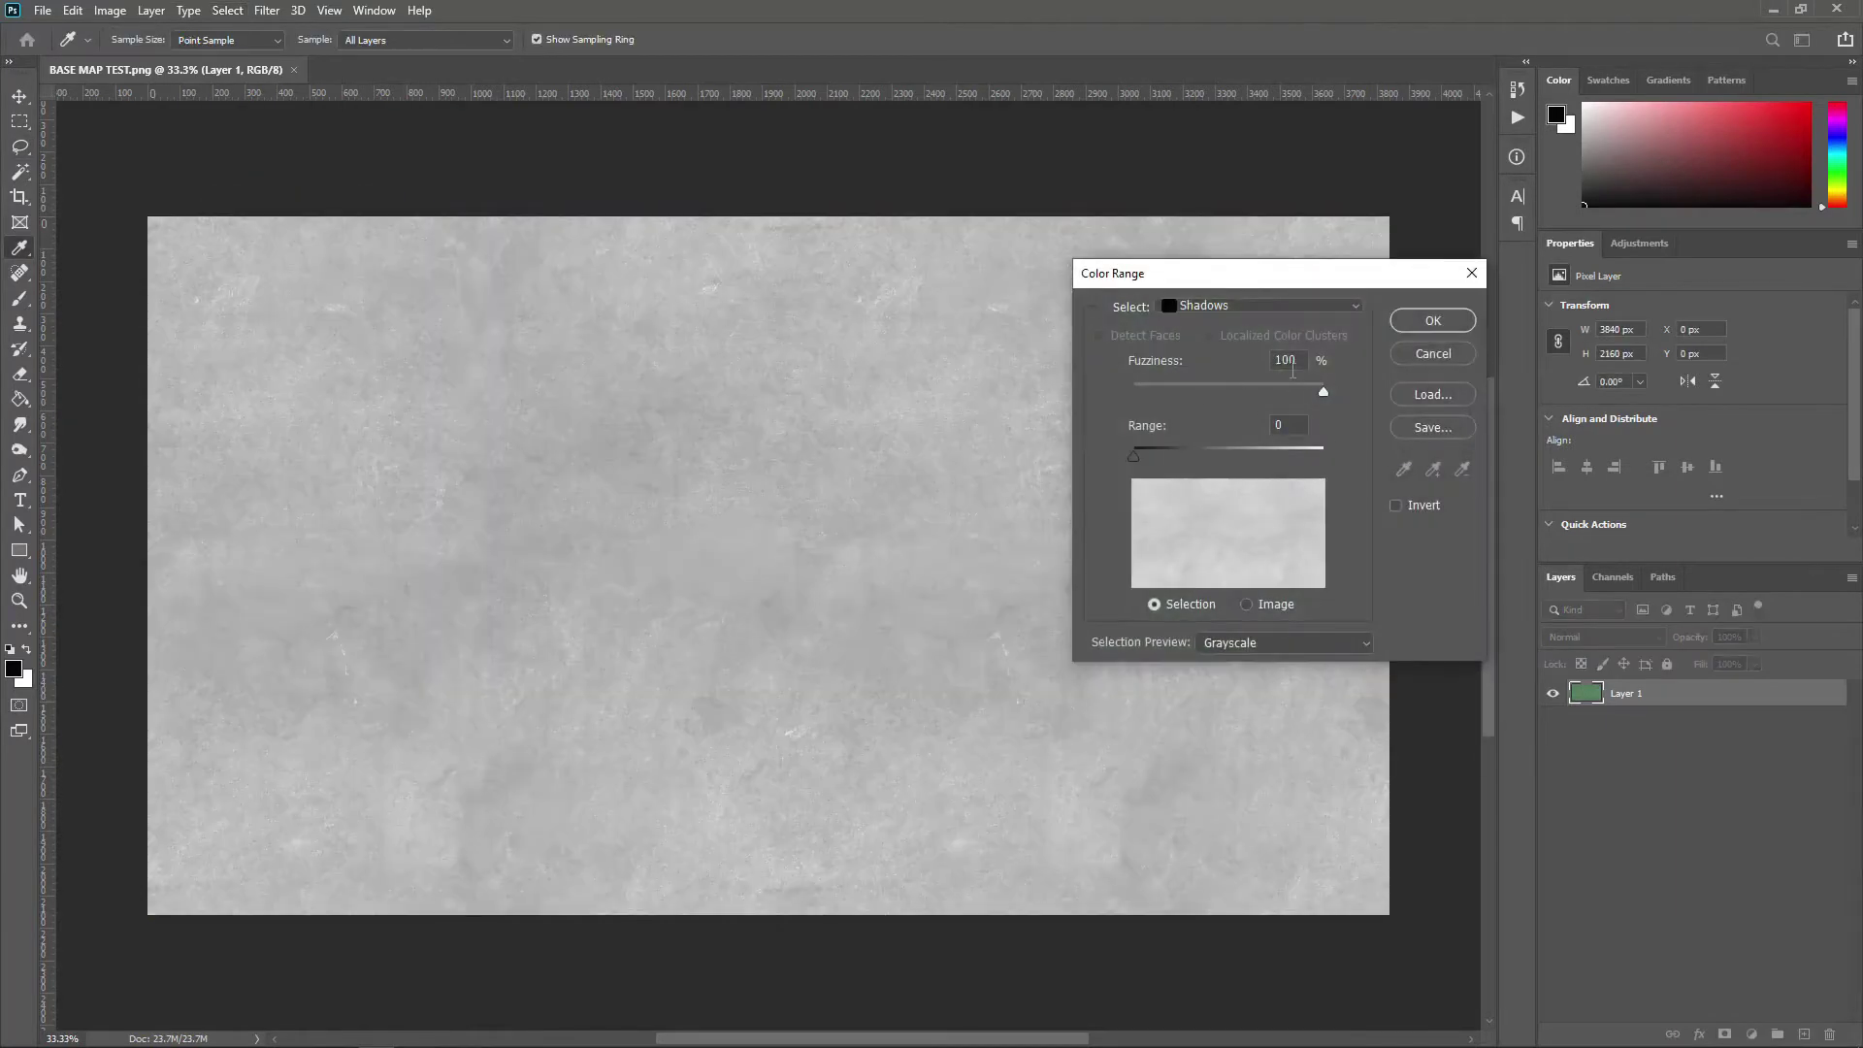
click(1472, 274)
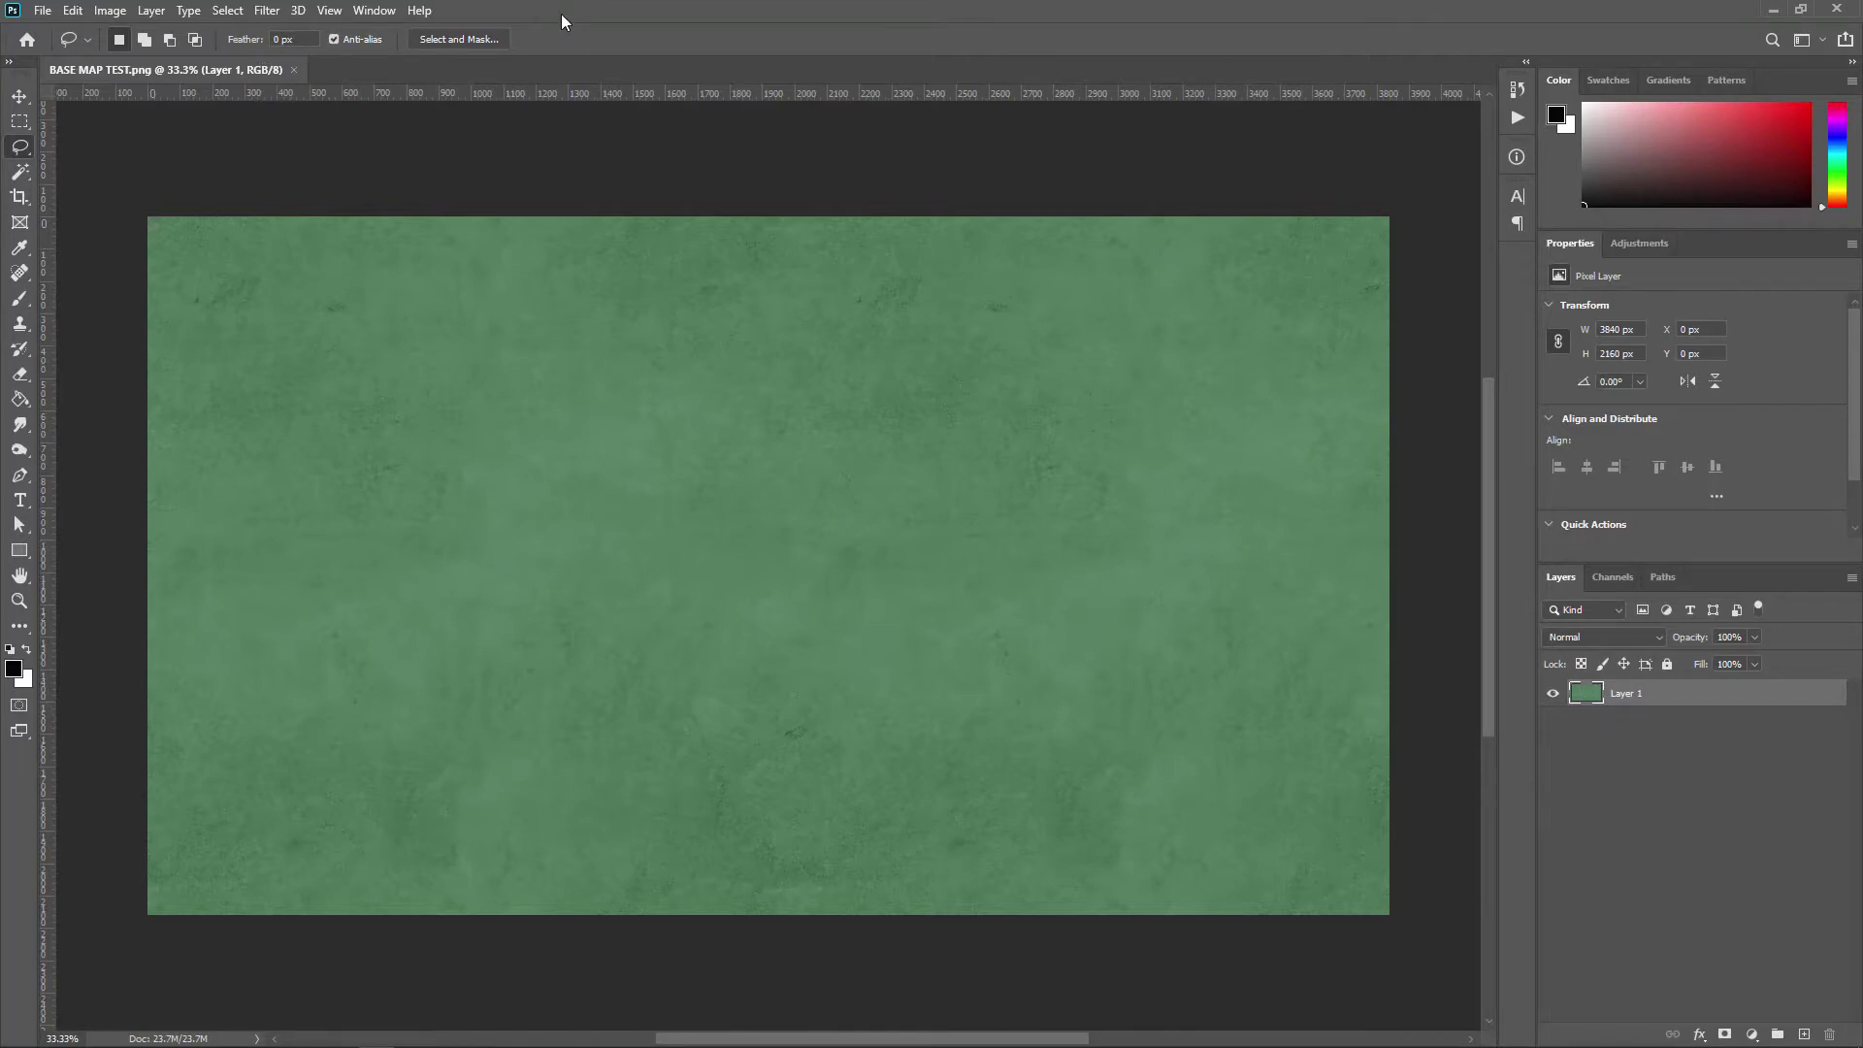
click(230, 12)
click(420, 11)
Step: Add a new layer above Layer 1 and fill it with the Clouds render filter
click(1806, 1035)
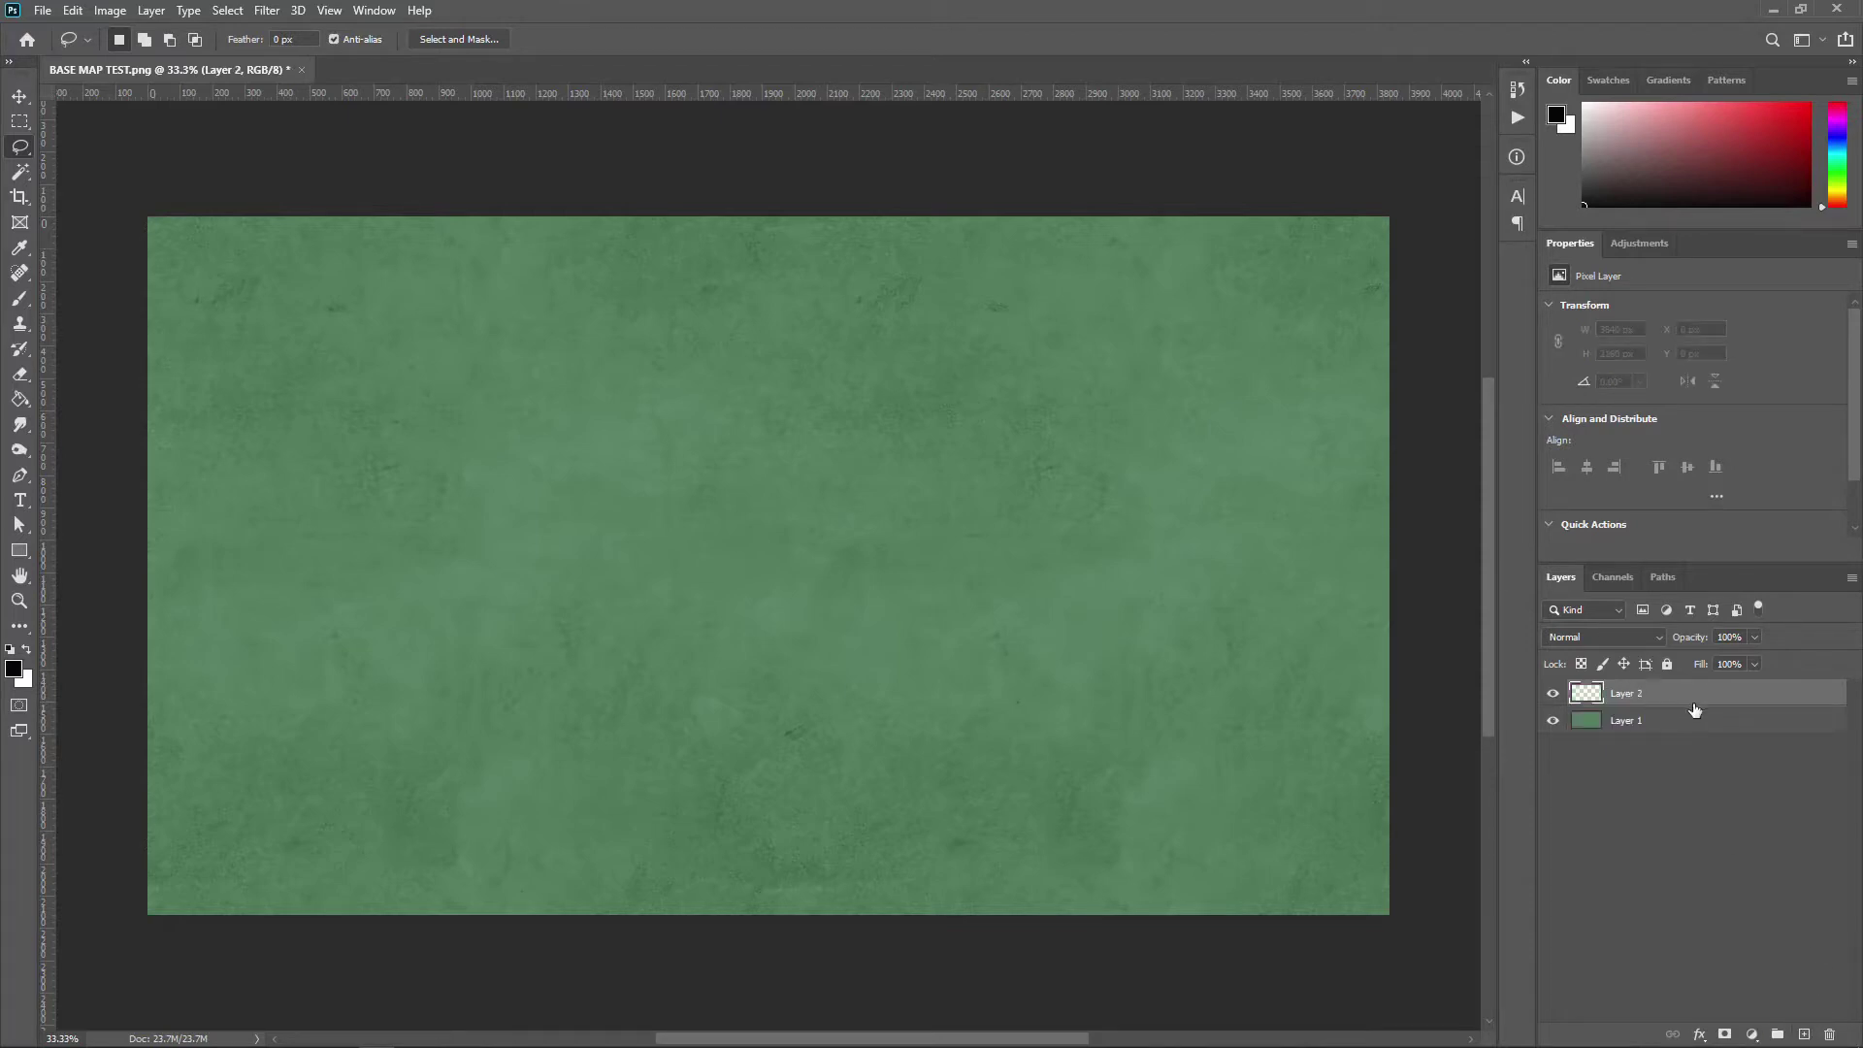
click(264, 10)
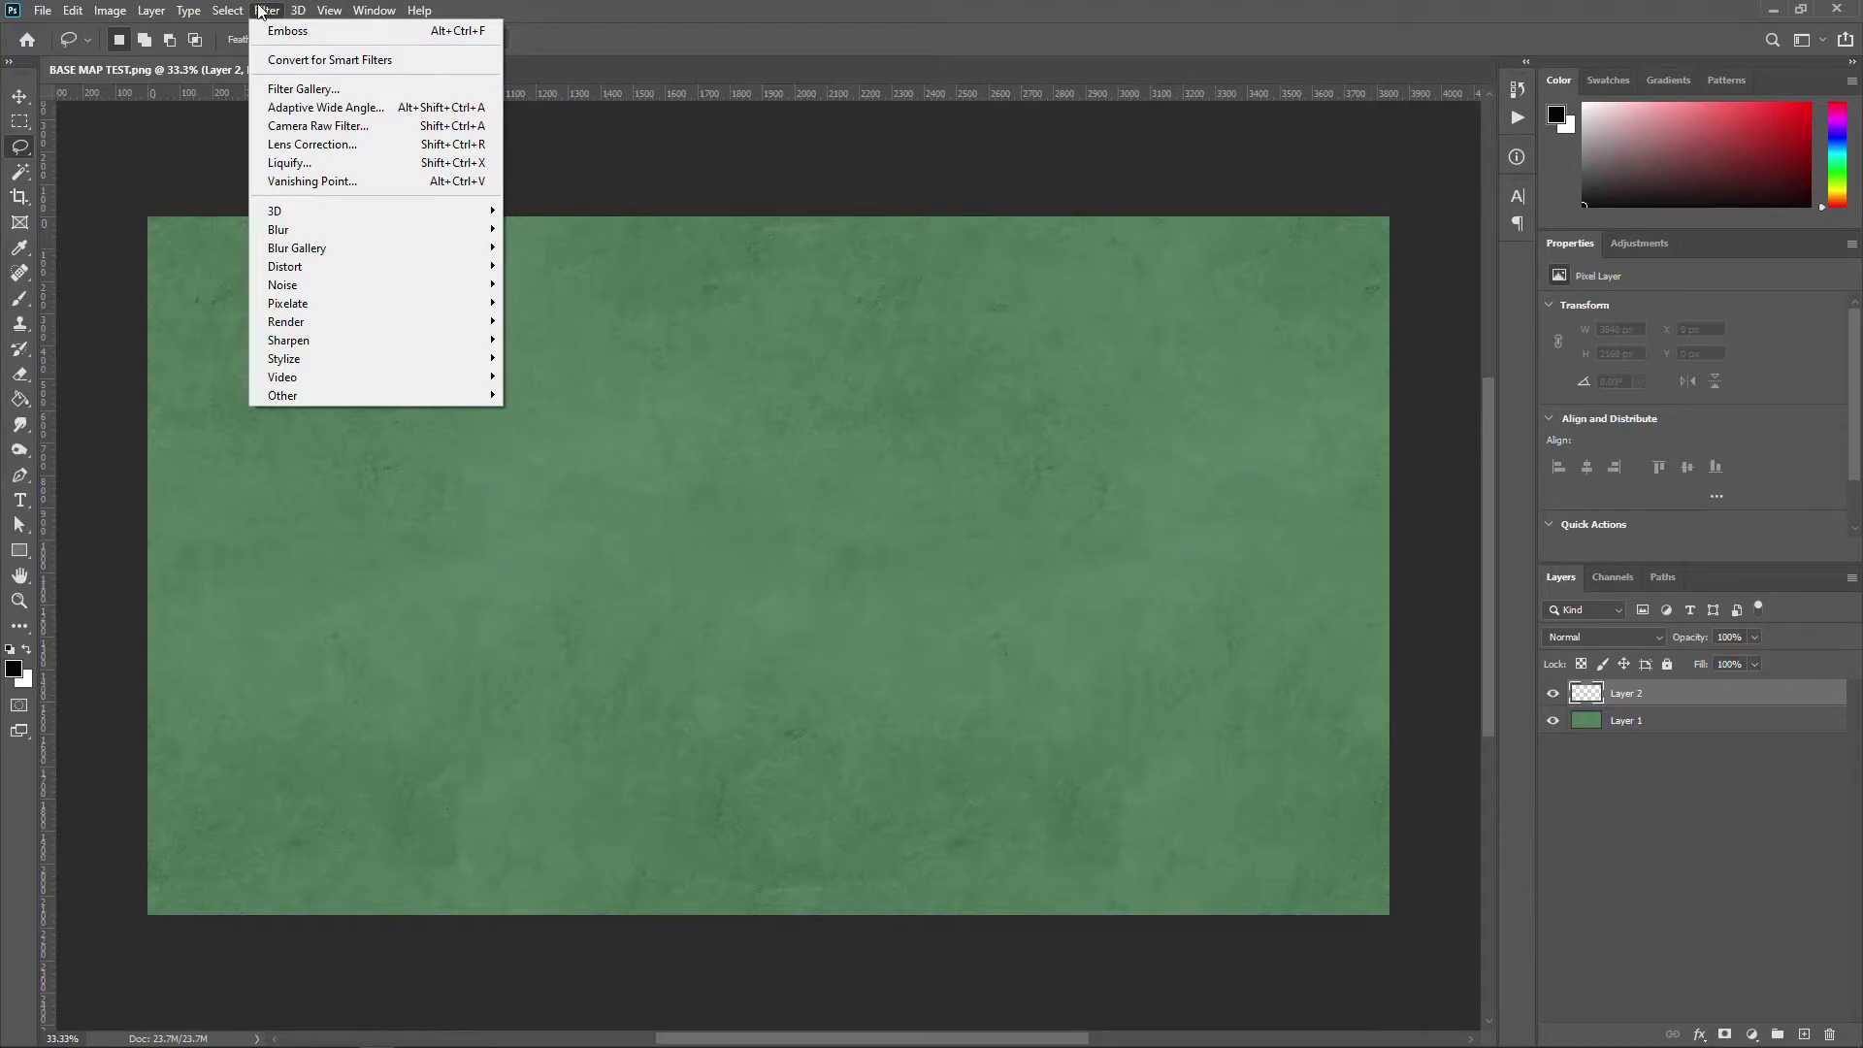
mouse_move(407, 323)
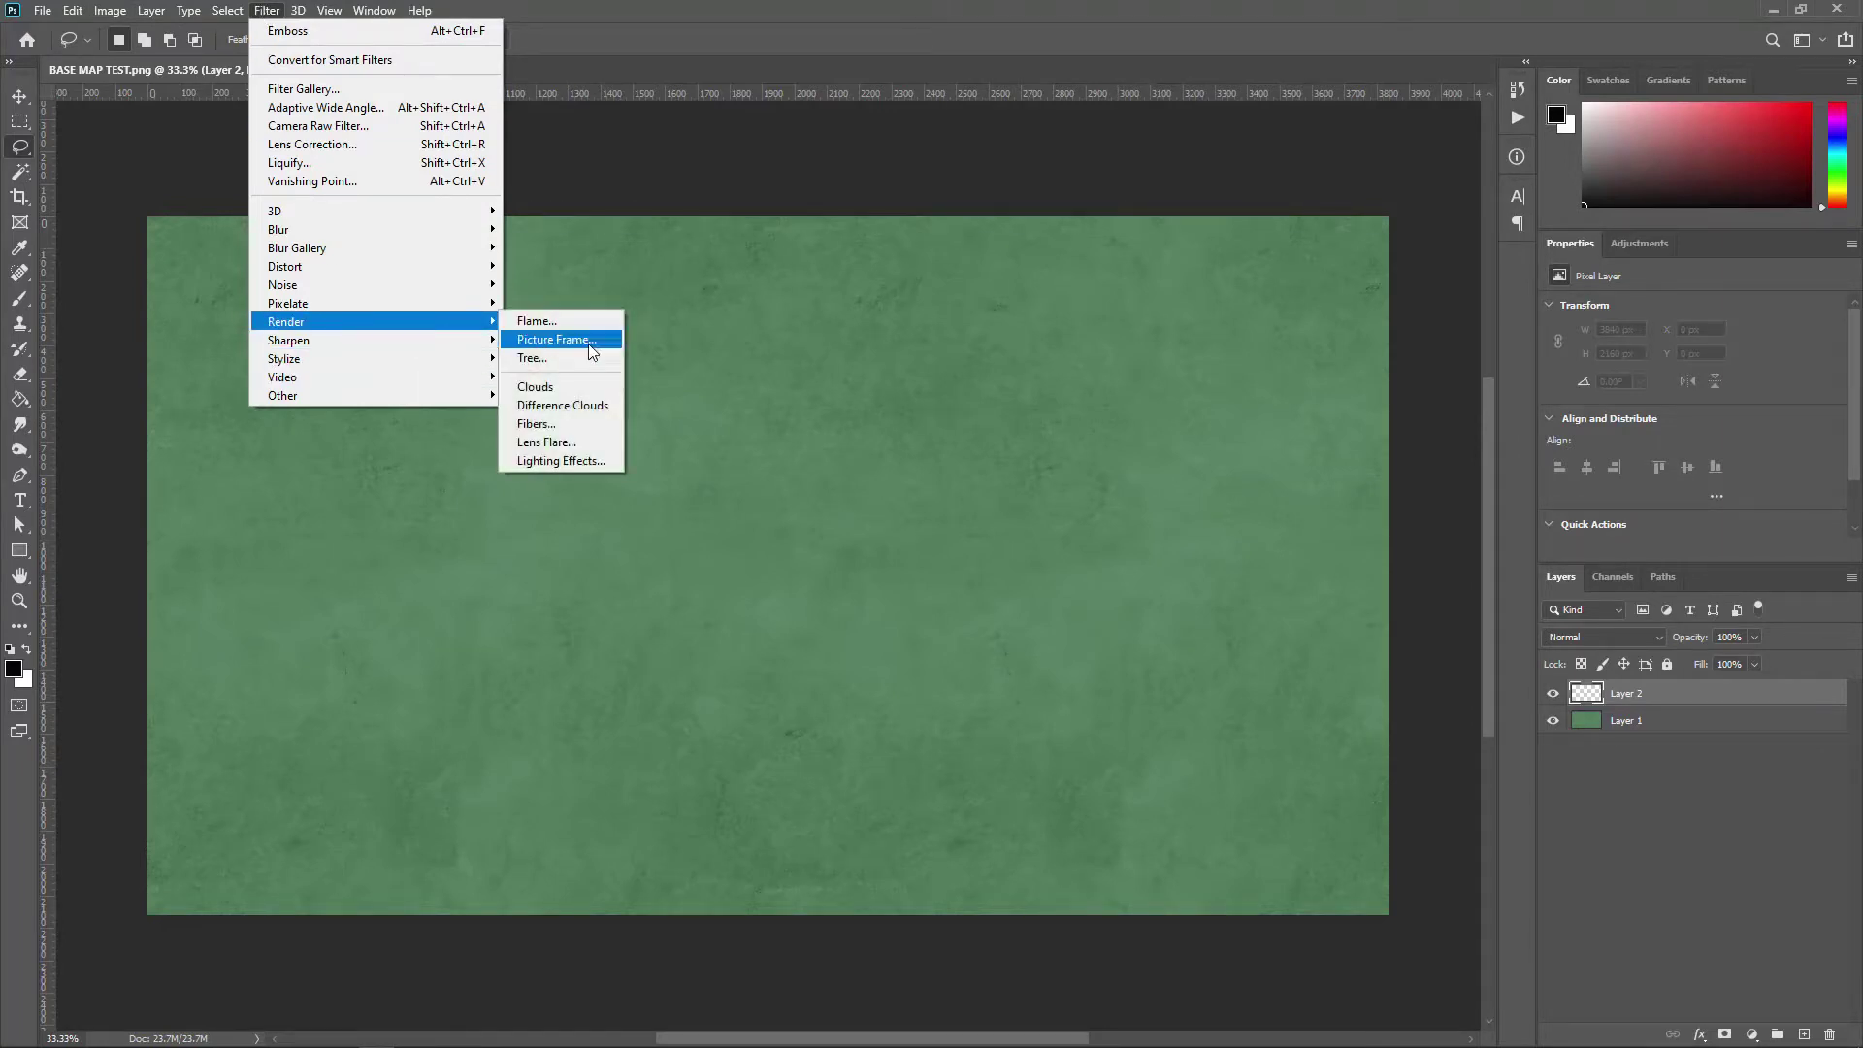
click(590, 387)
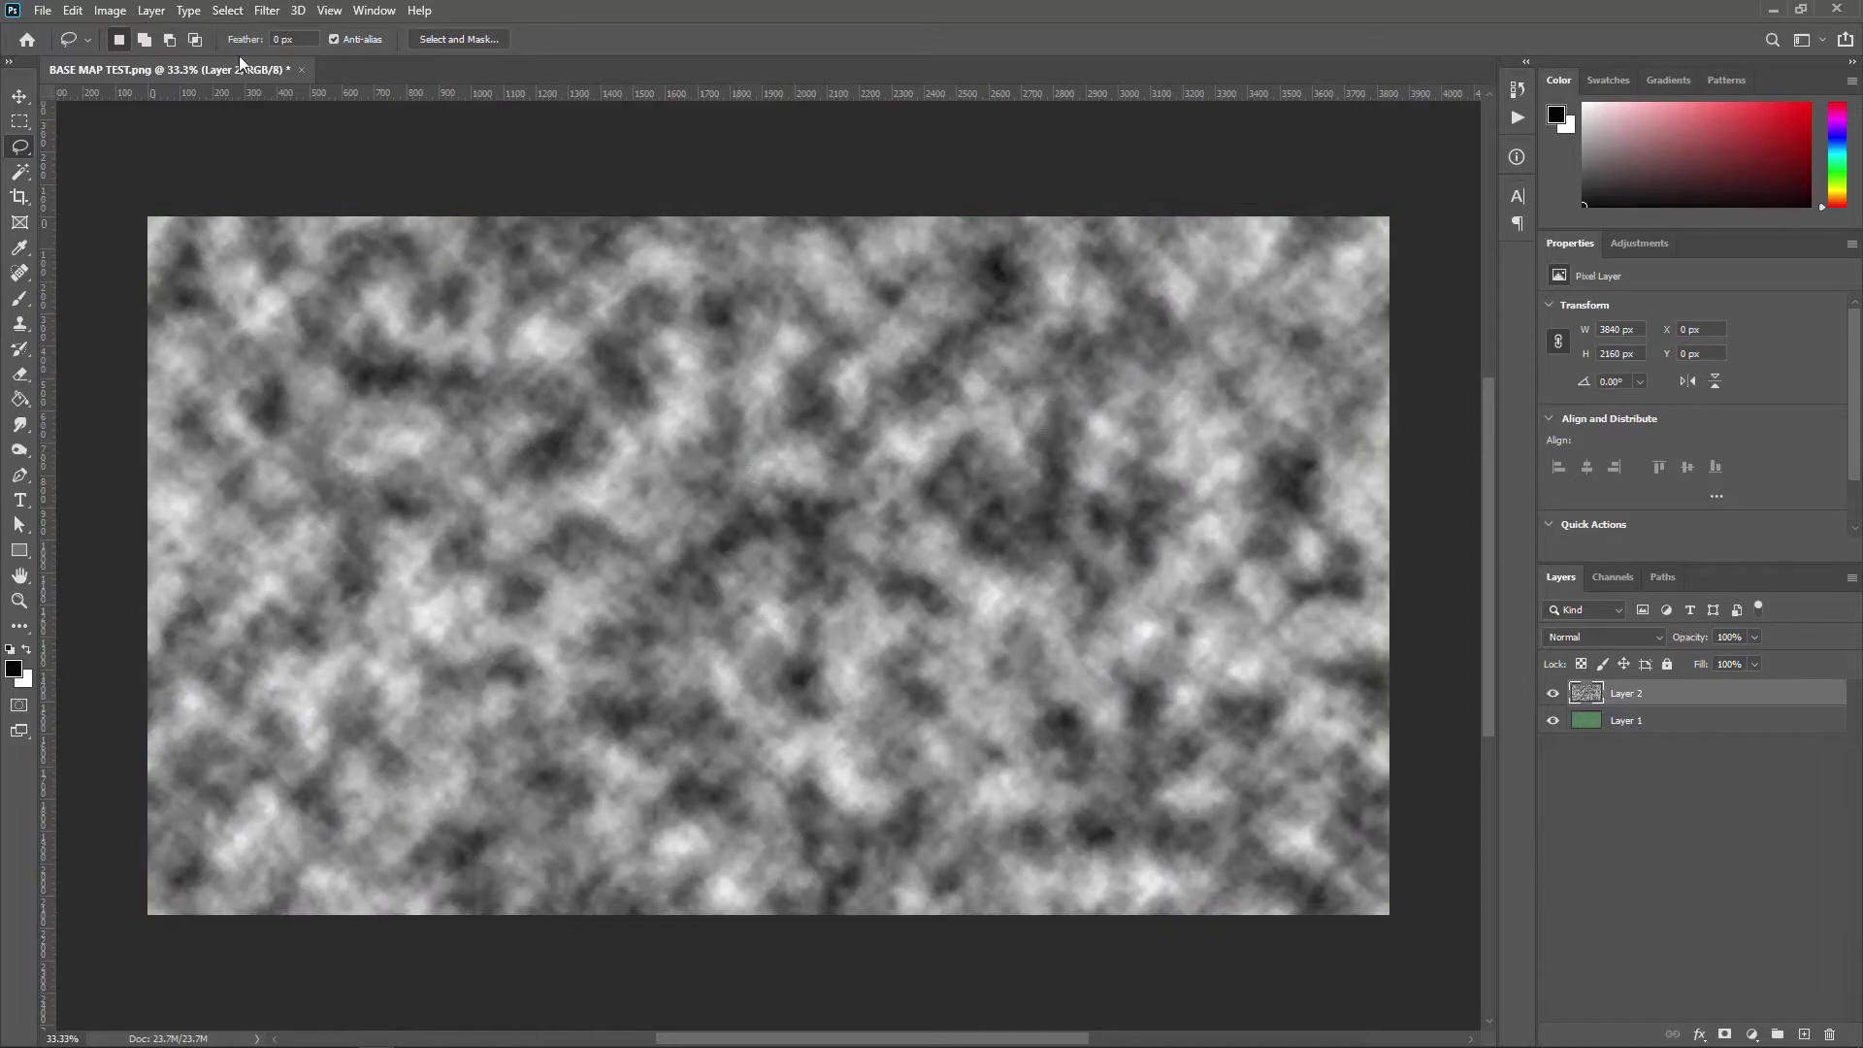
Step: Apply the Difference Clouds render filter to Layer 2 and repeat it to vary the pattern
click(267, 10)
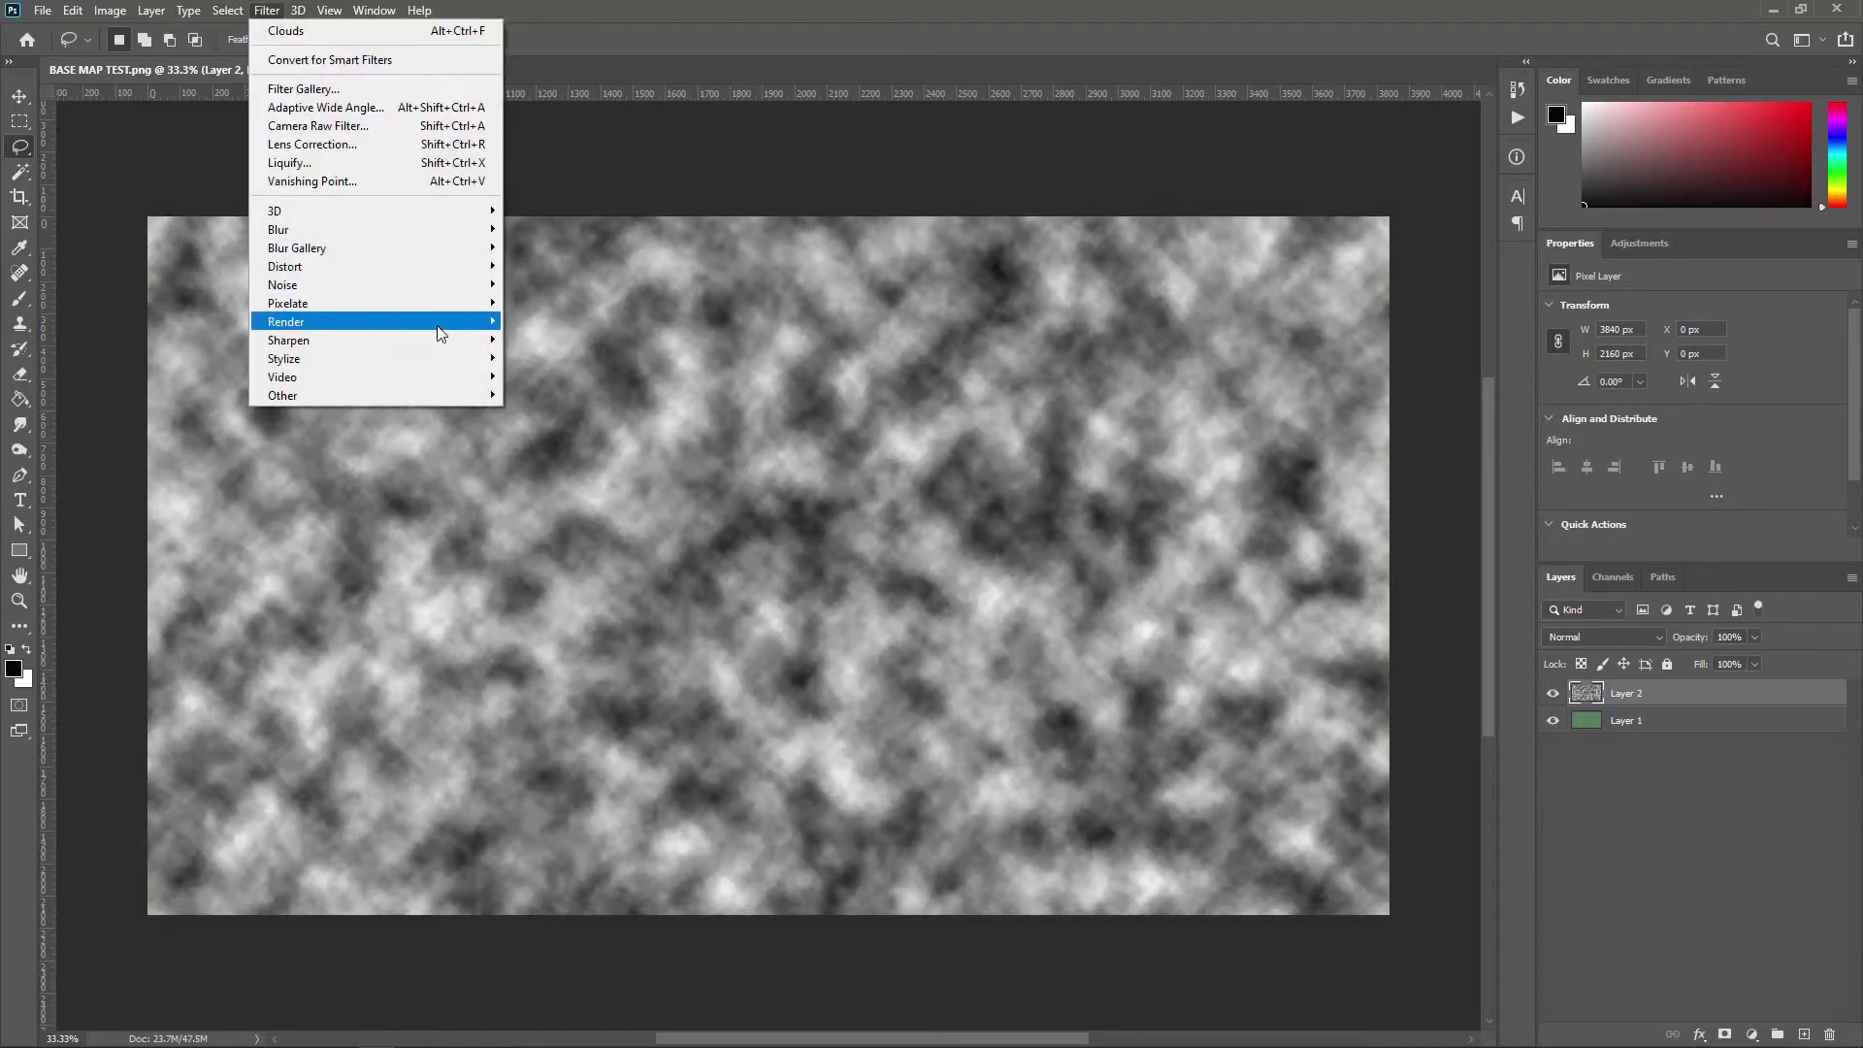
mouse_move(441, 334)
click(592, 407)
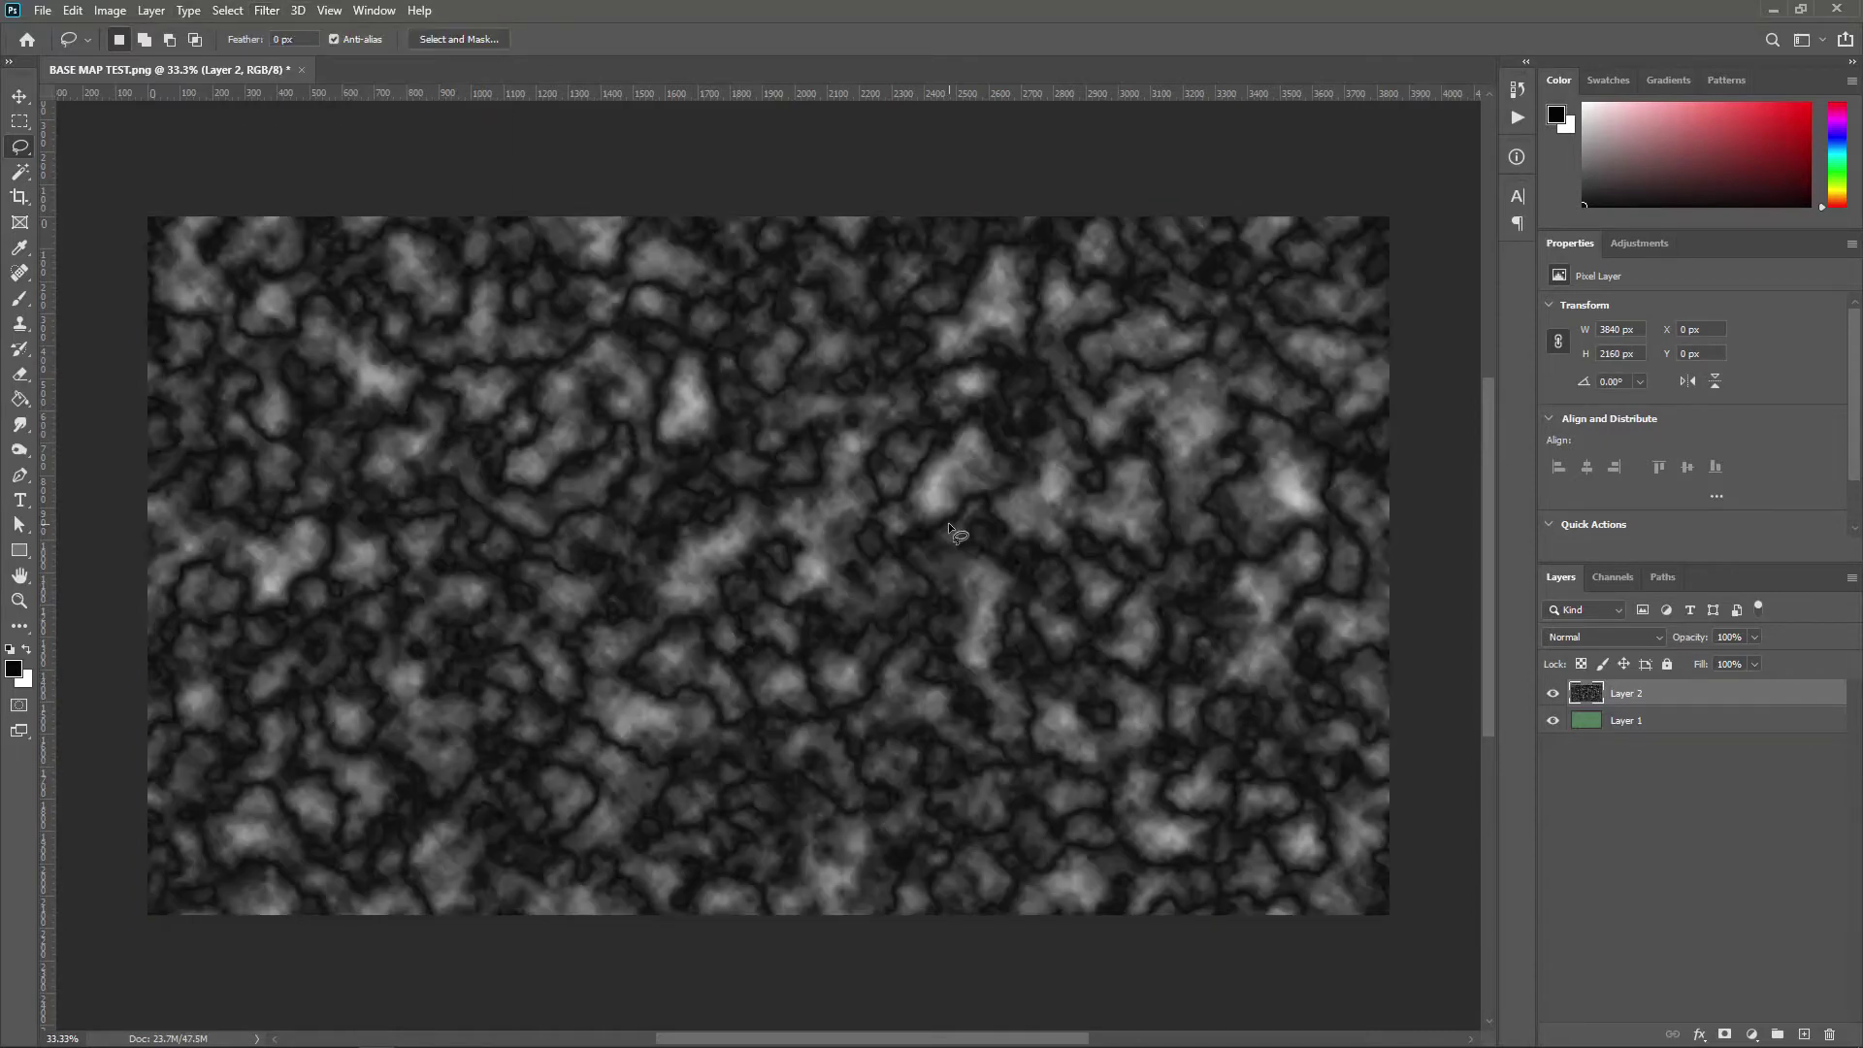
key(ctrl+alt+f)
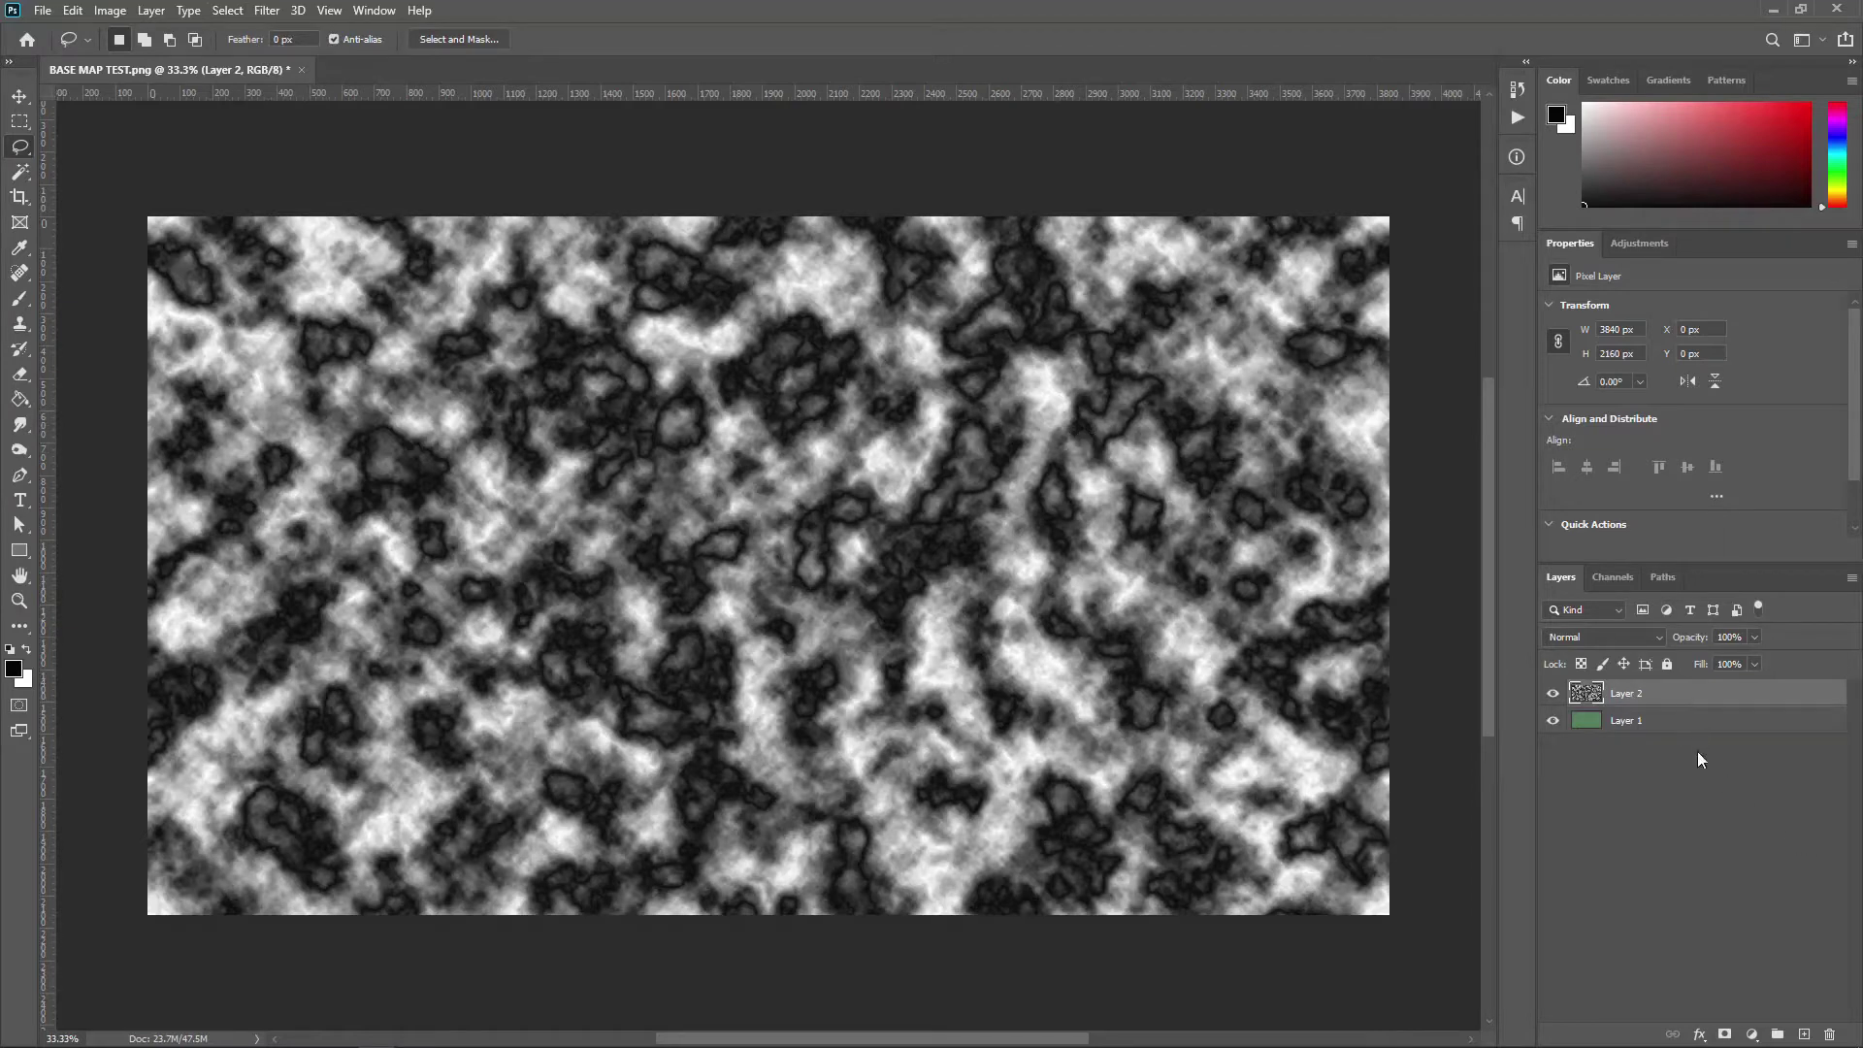
double_click(1689, 720)
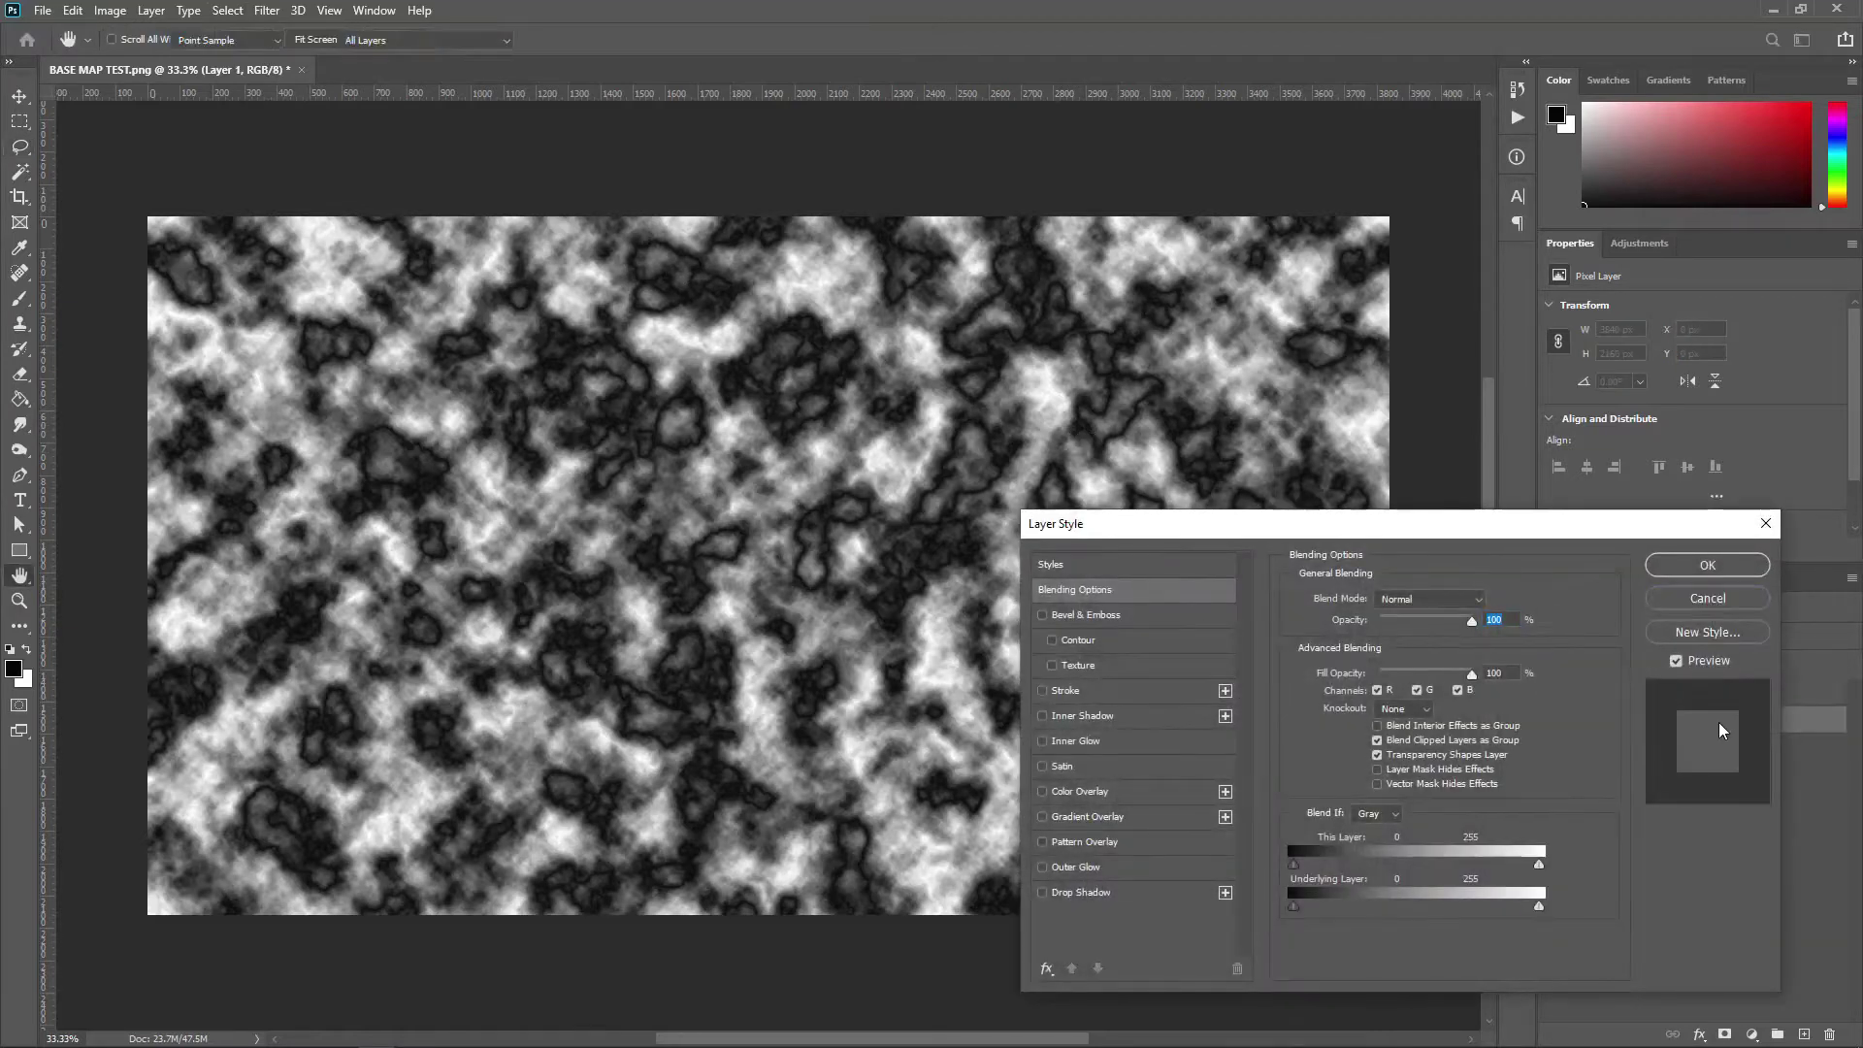
key(Escape)
click(1627, 693)
key(l)
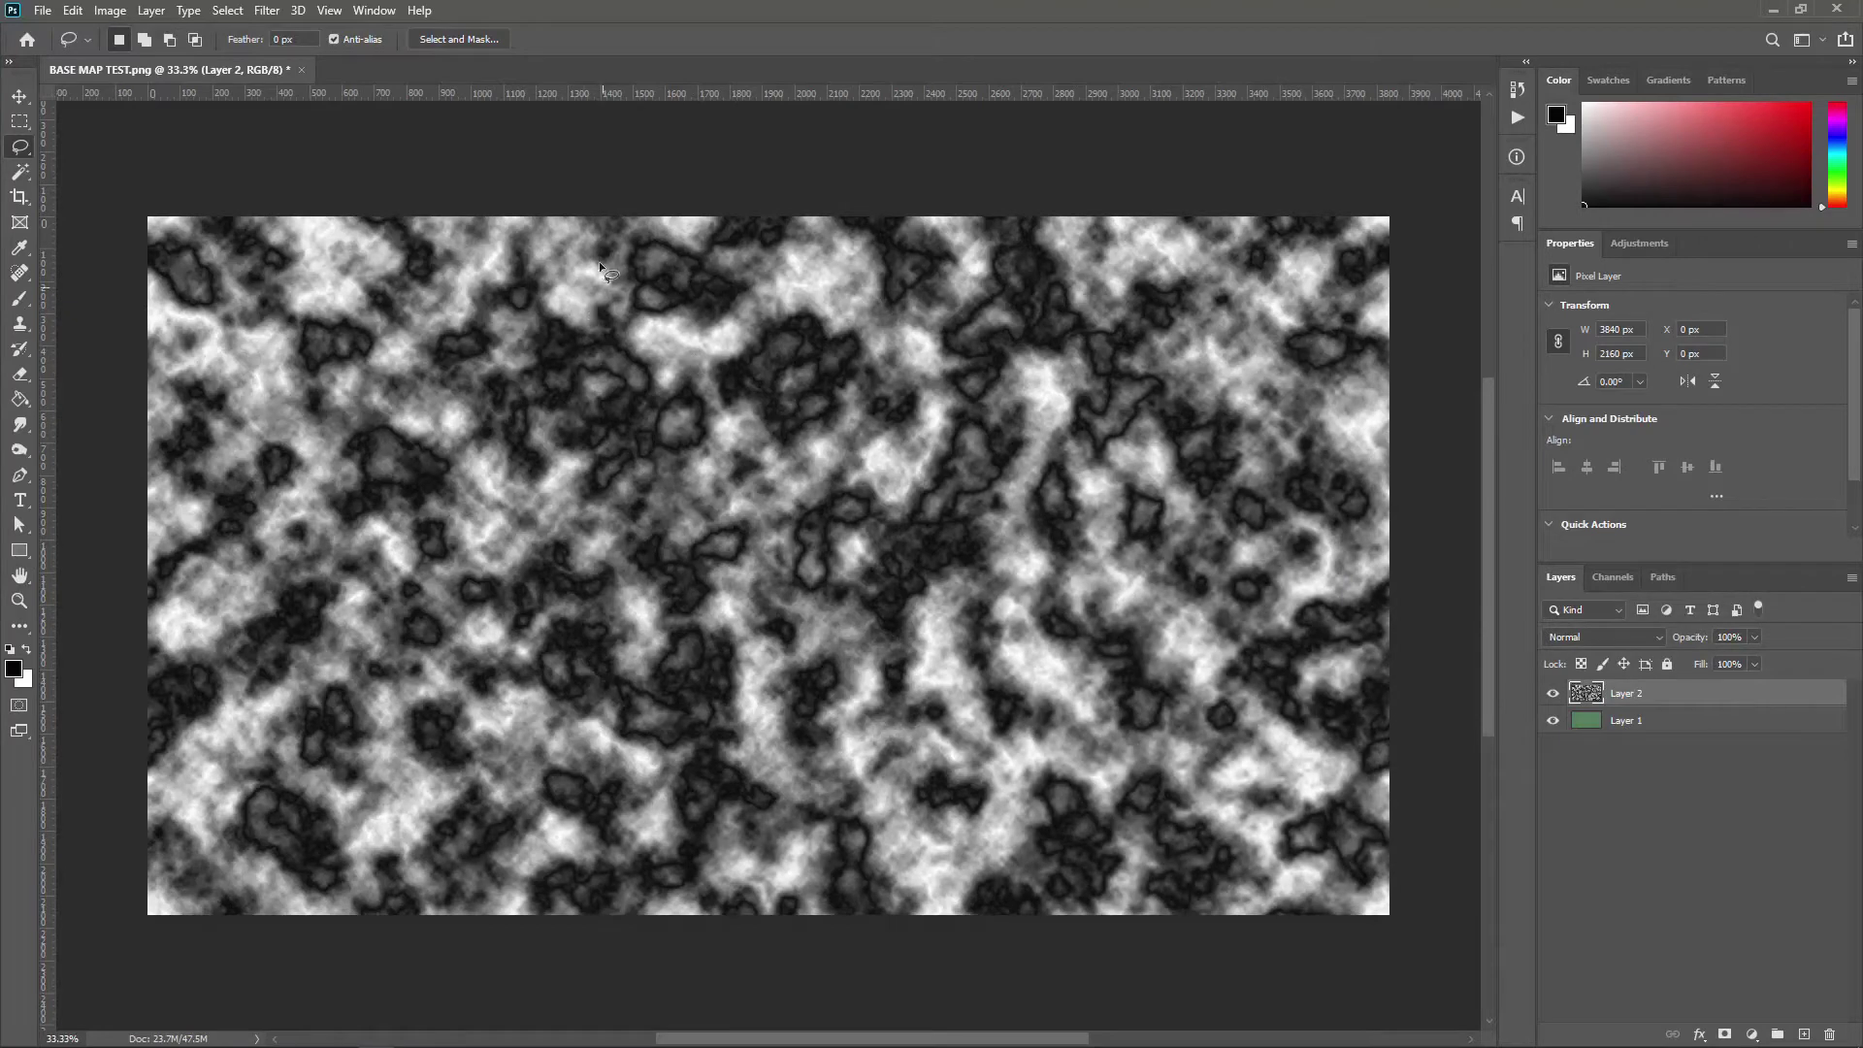
Step: Remove the dark areas of Layer 2 using a Color Range selection of Shadows with 100% fuzziness and range 0, leaving nothing selected
click(229, 10)
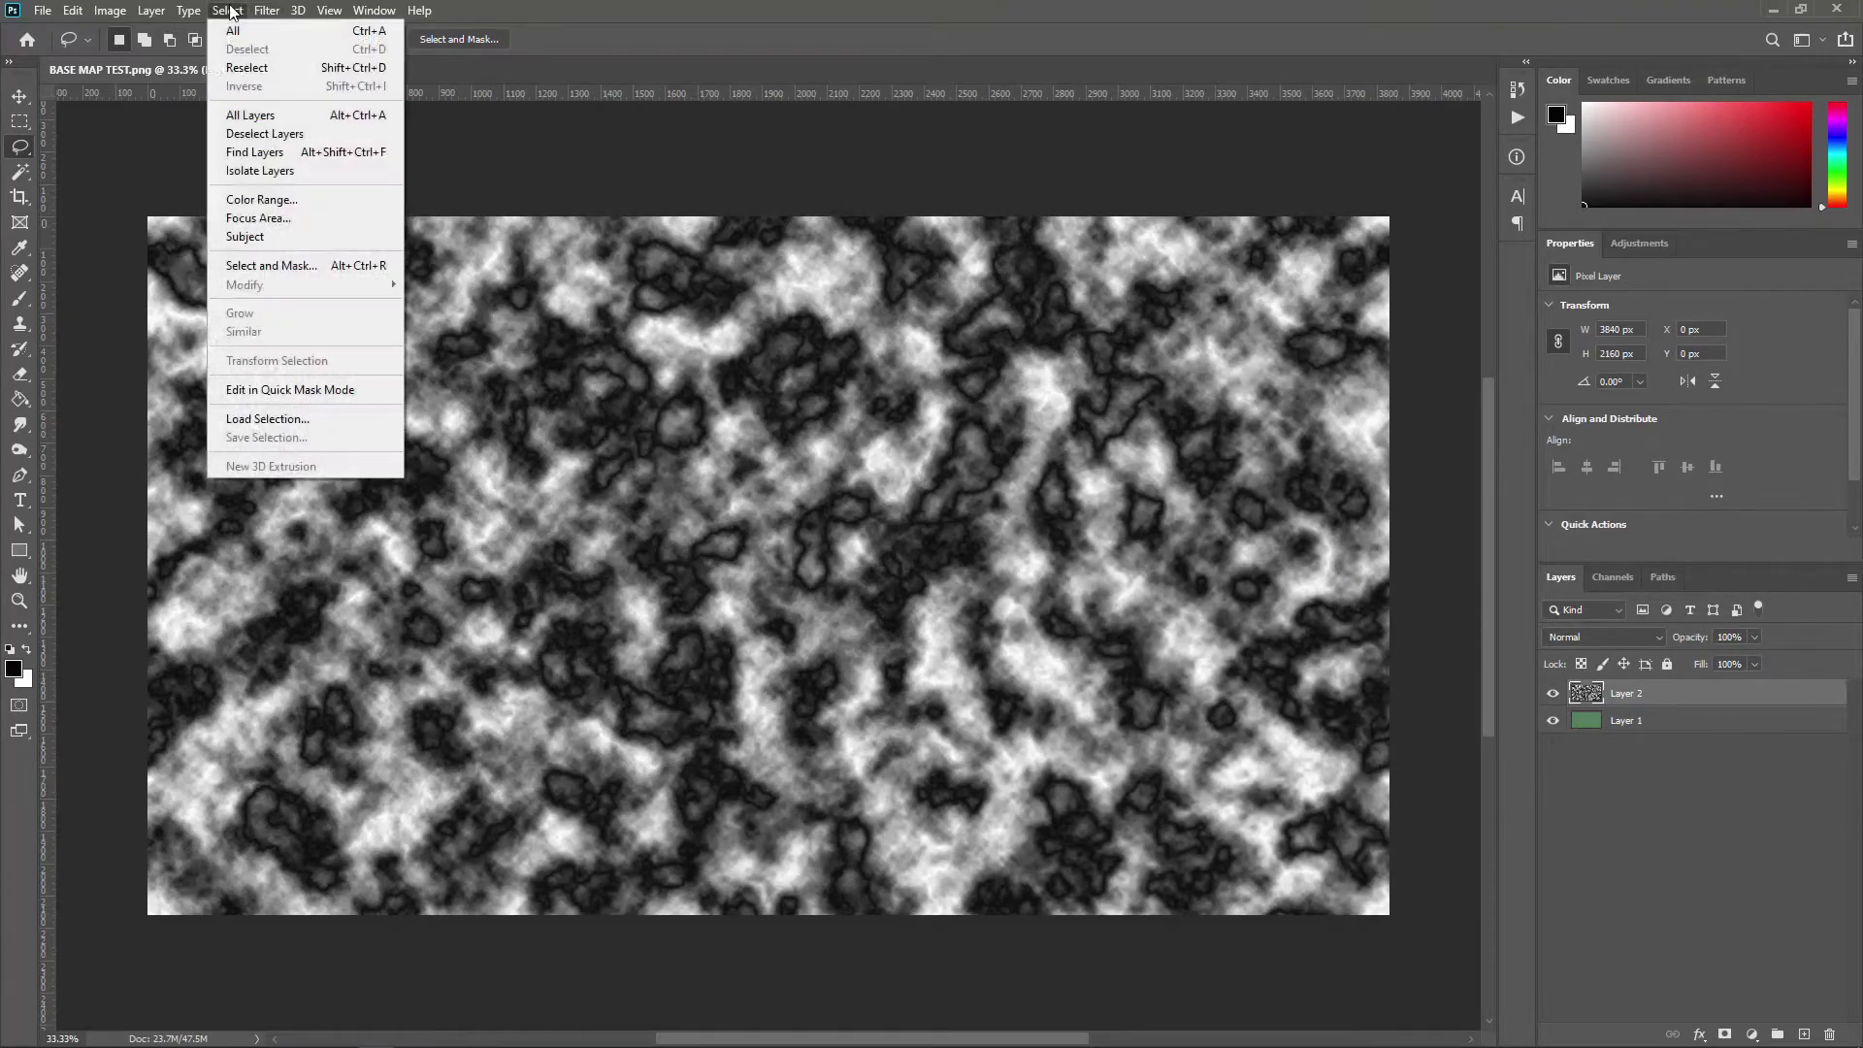
click(320, 197)
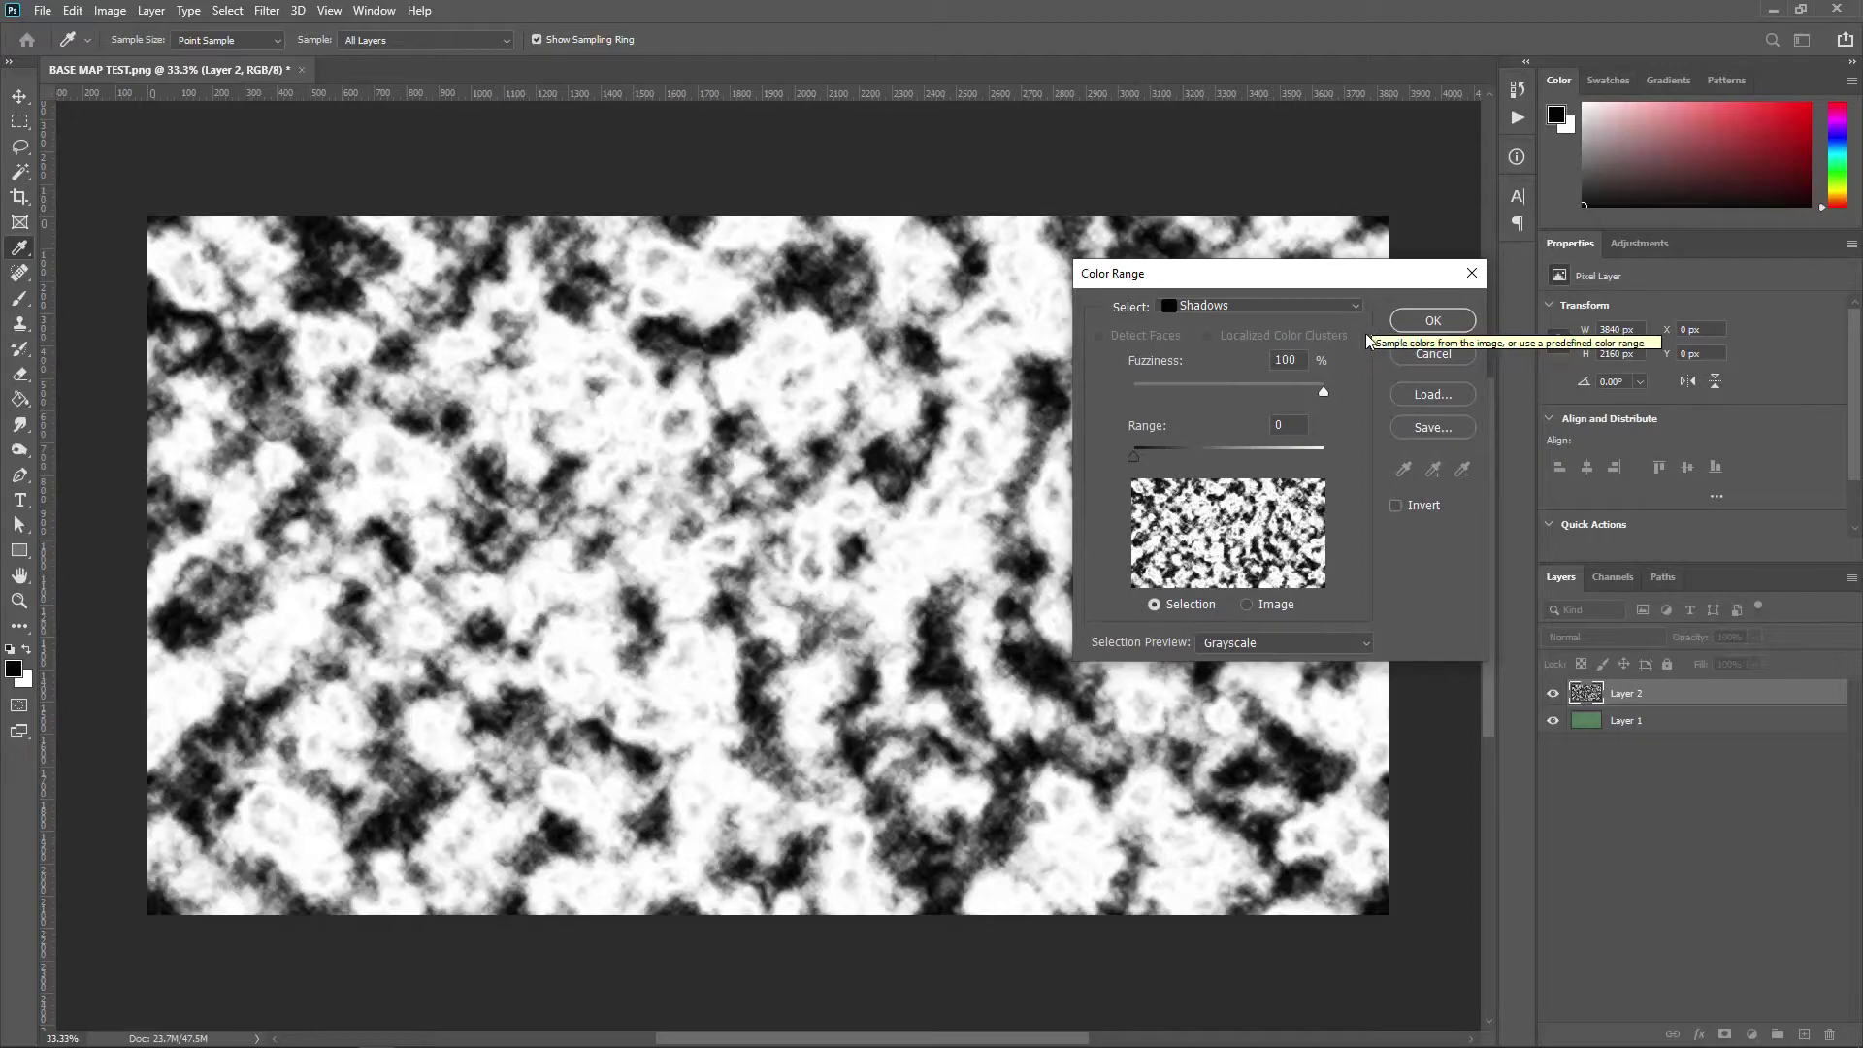
click(1435, 322)
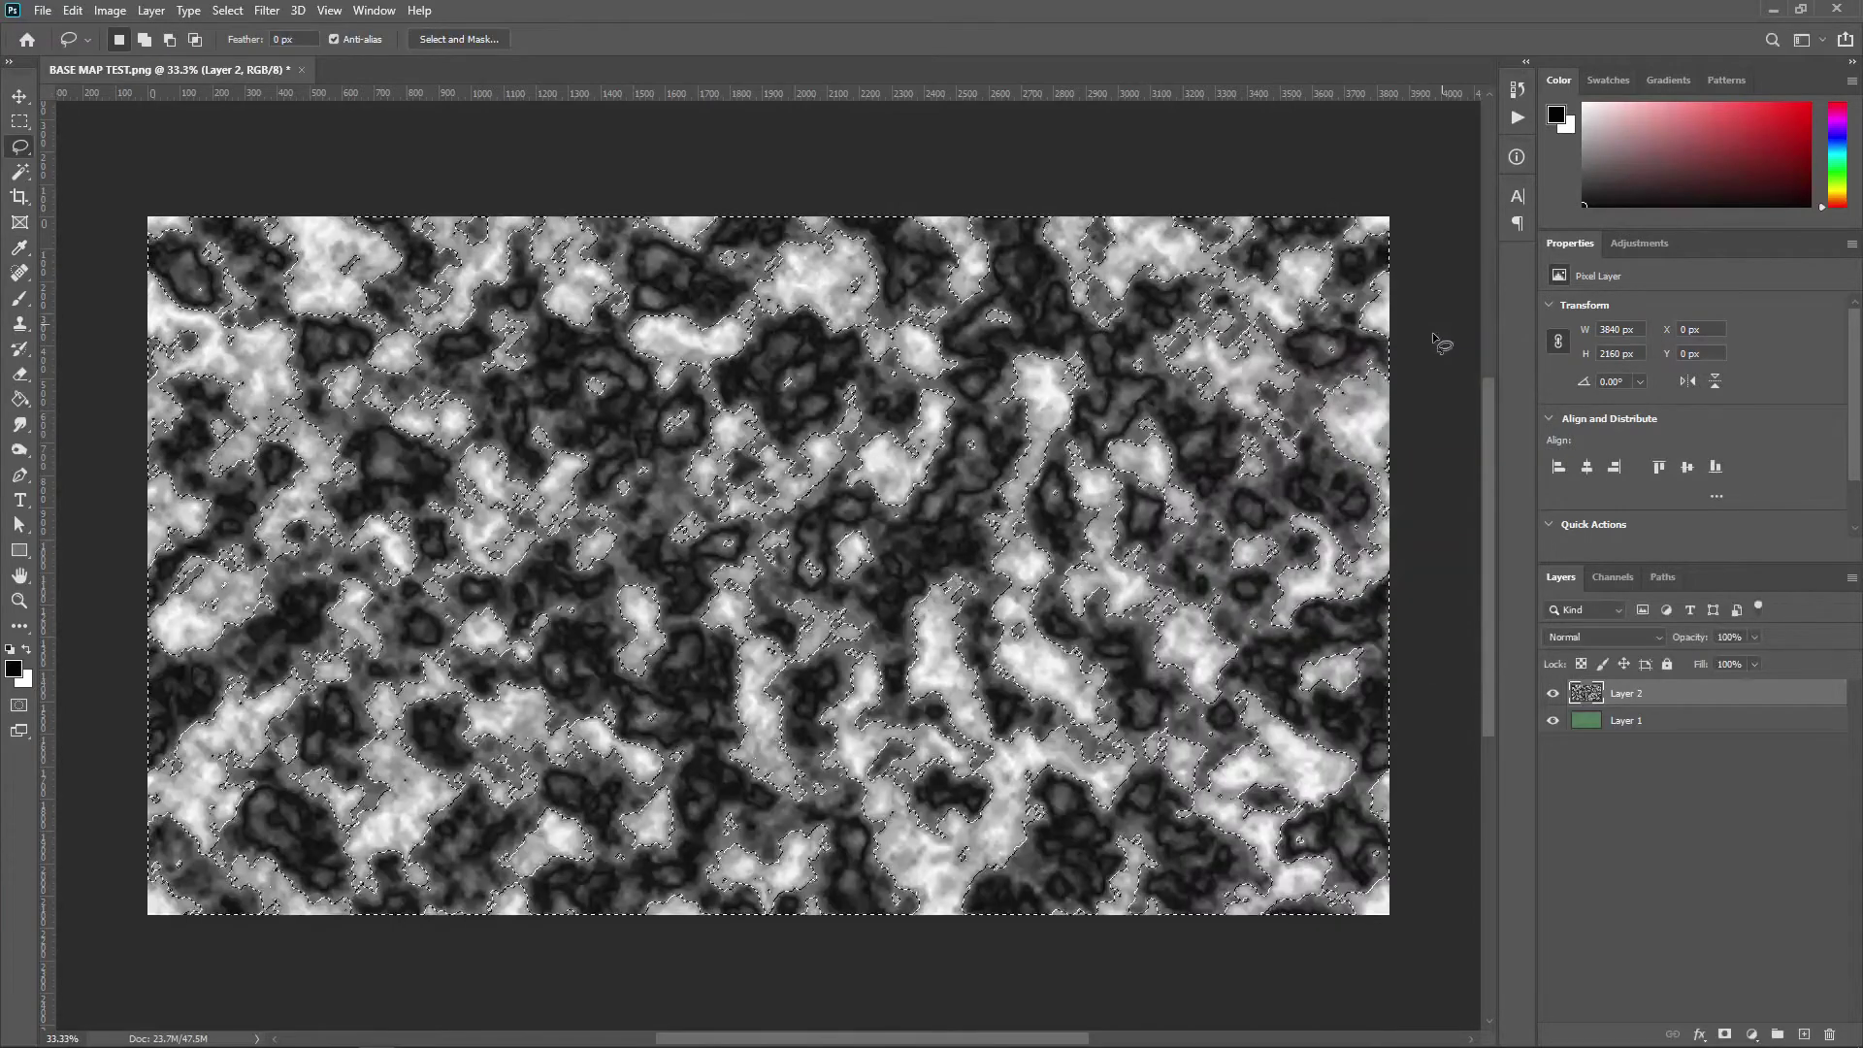
key(Delete)
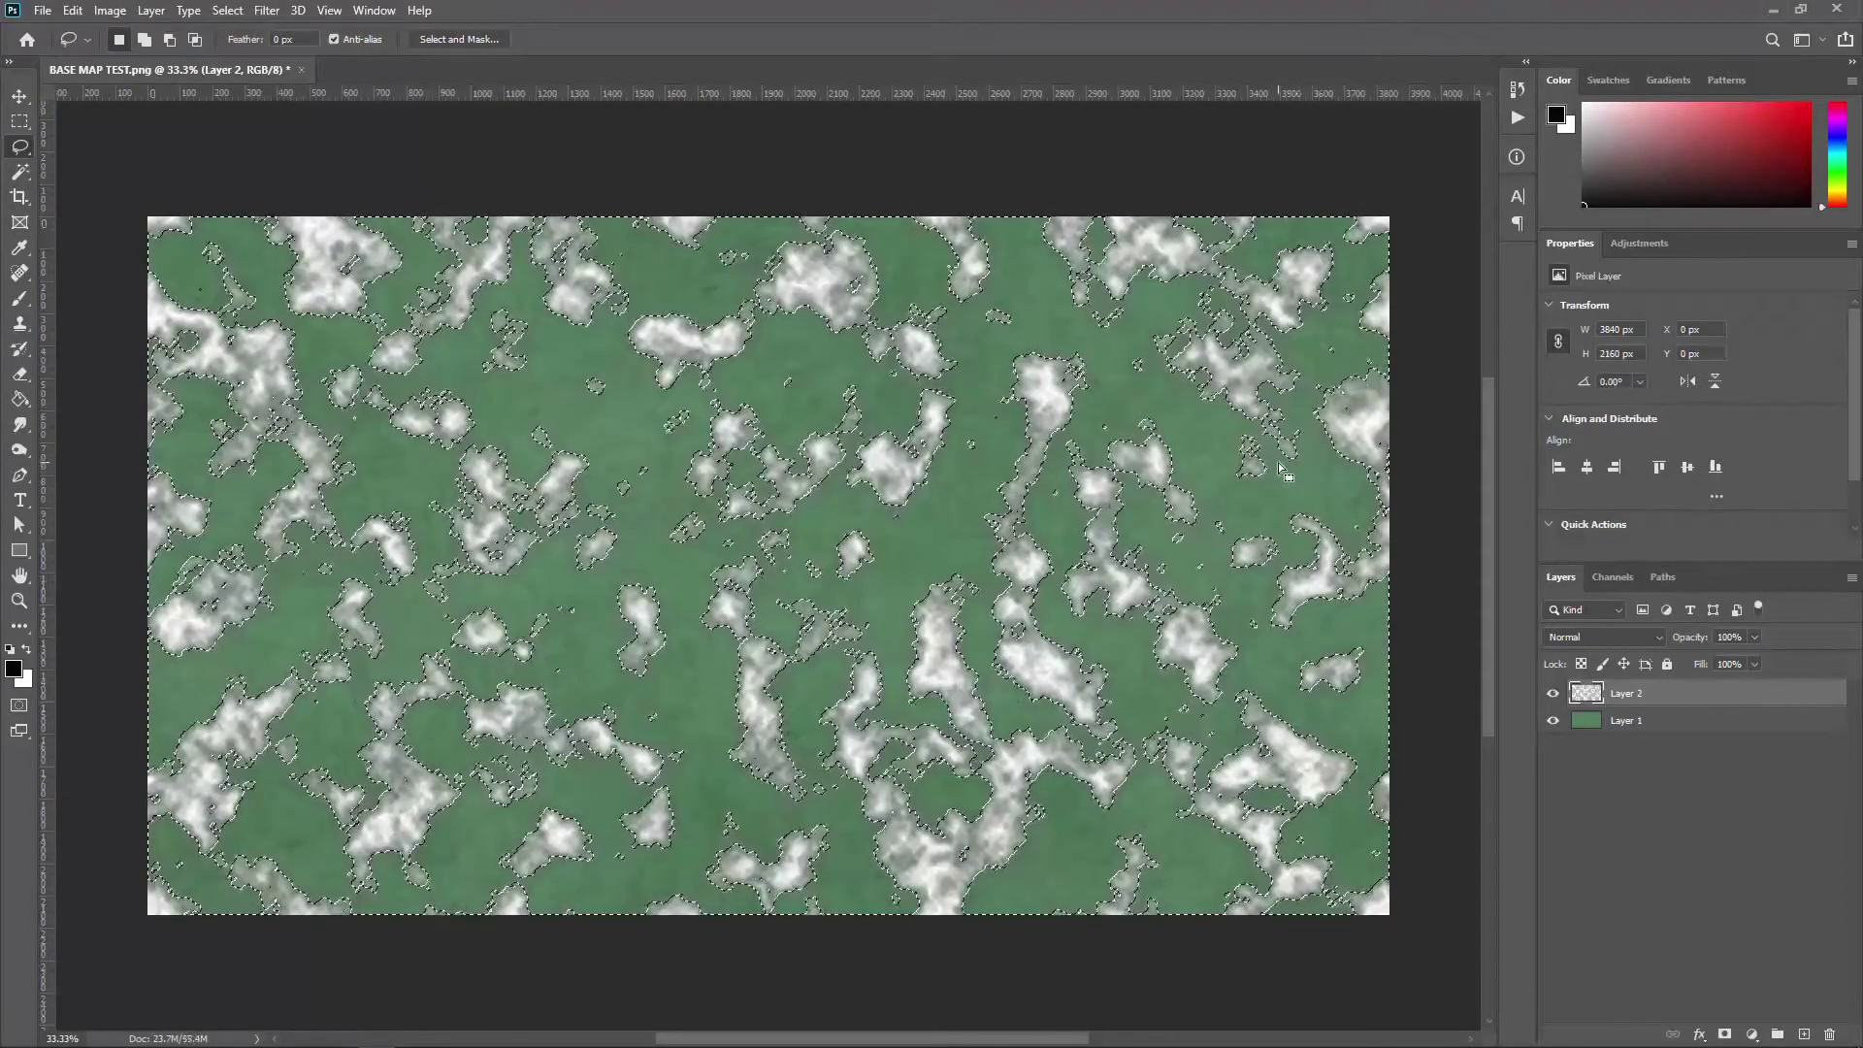
key(ctrl+d)
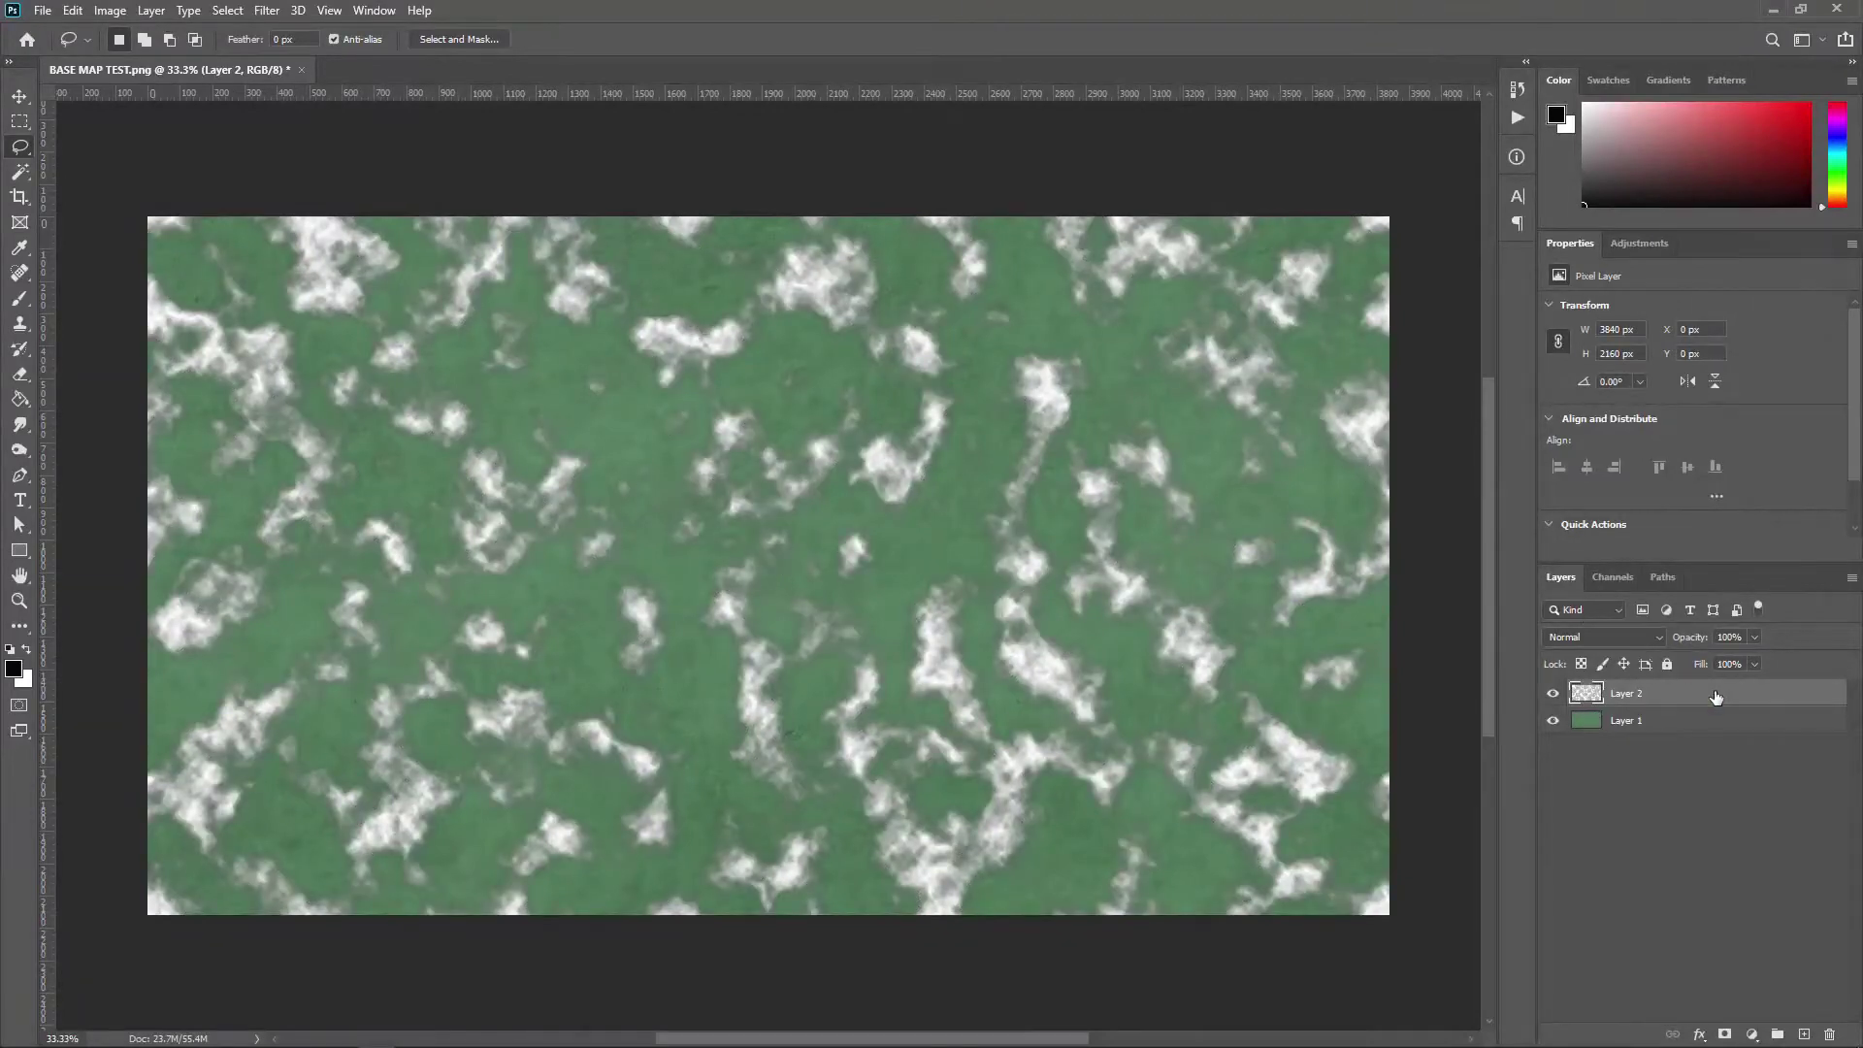
Step: Duplicate Layer 2 and load the copy's pixels as a selection
click(1694, 723)
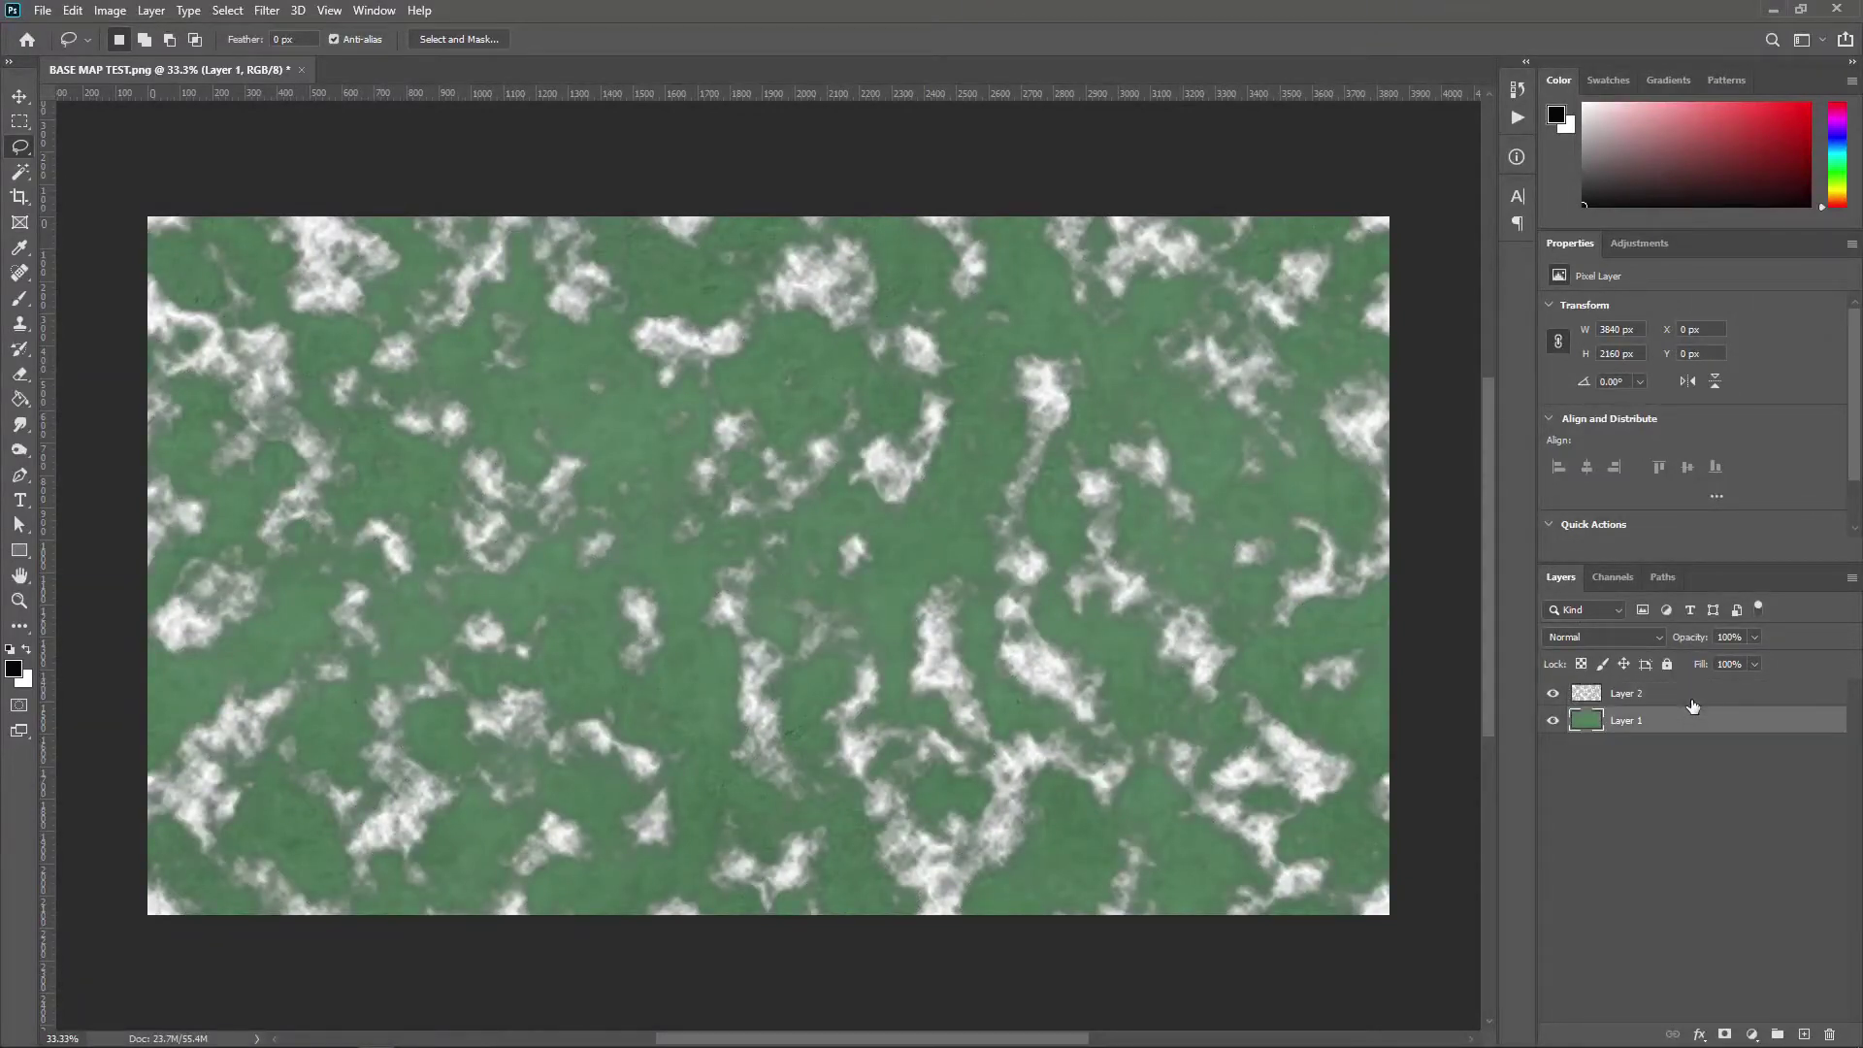
double_click(1693, 705)
click(1680, 603)
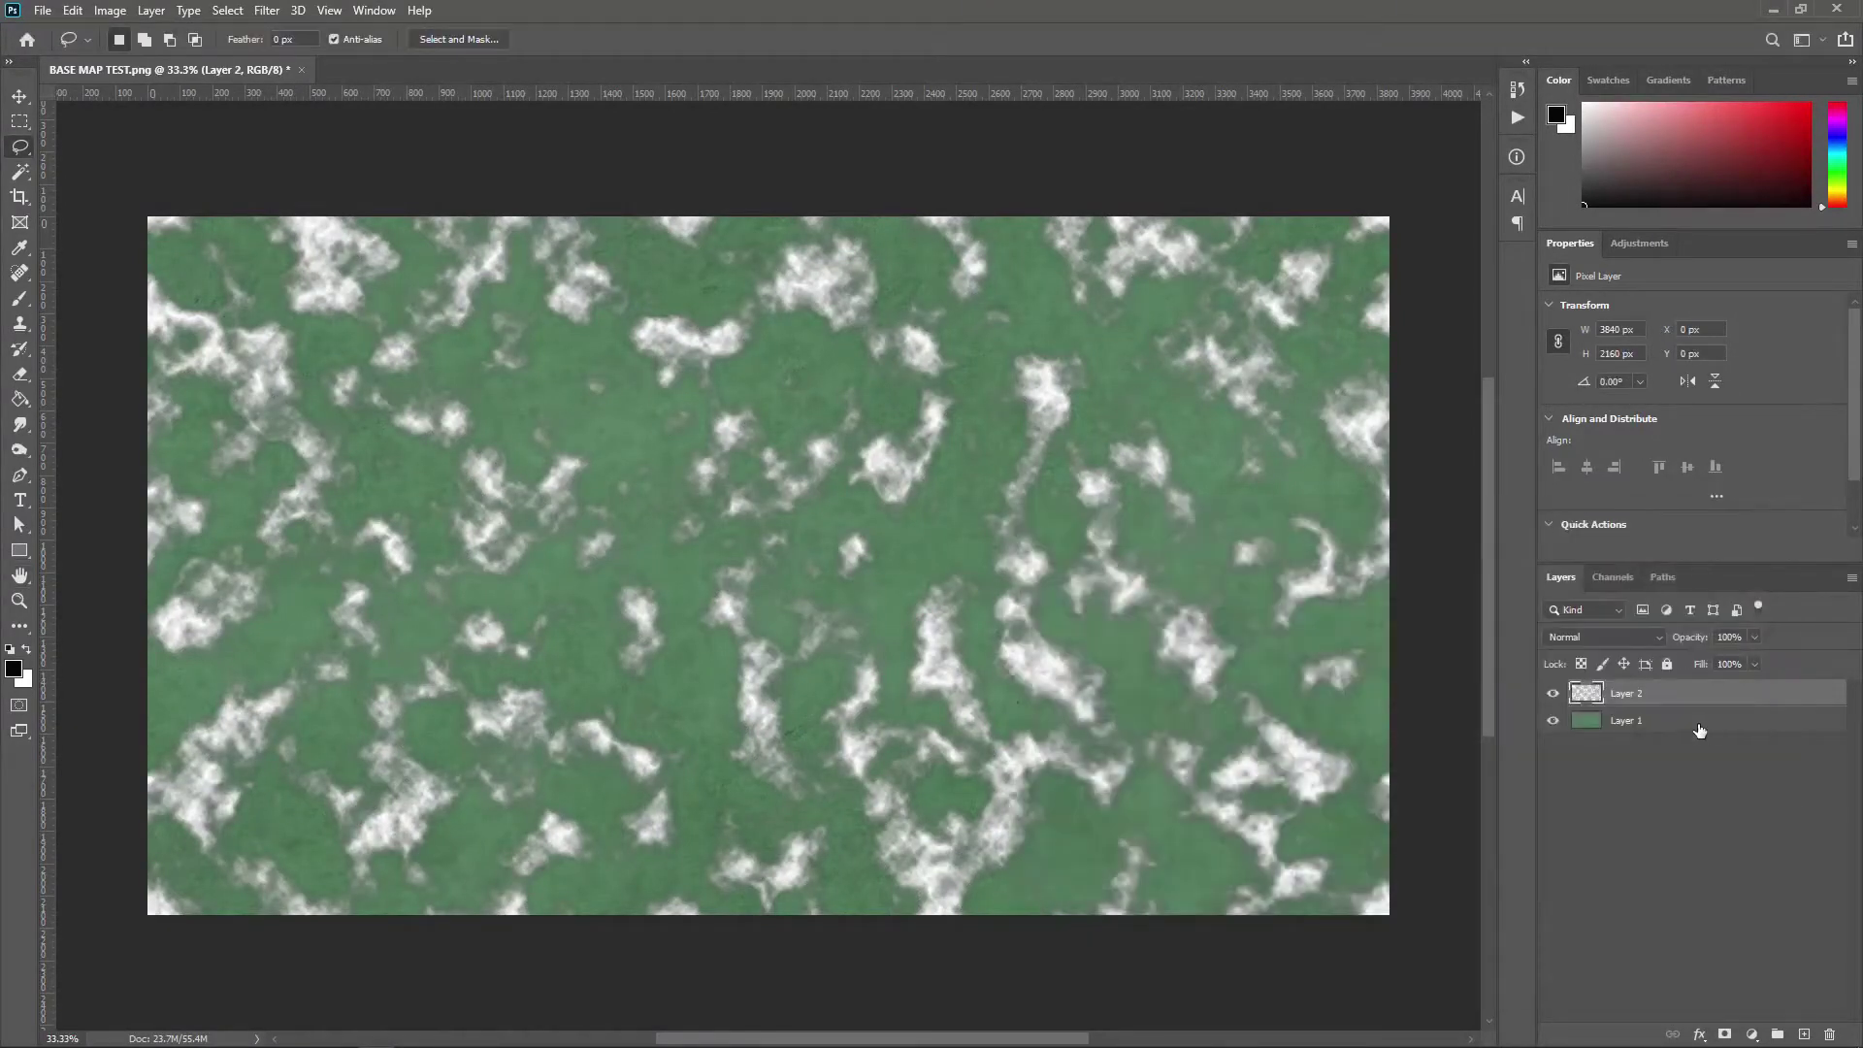
key(ctrl+j)
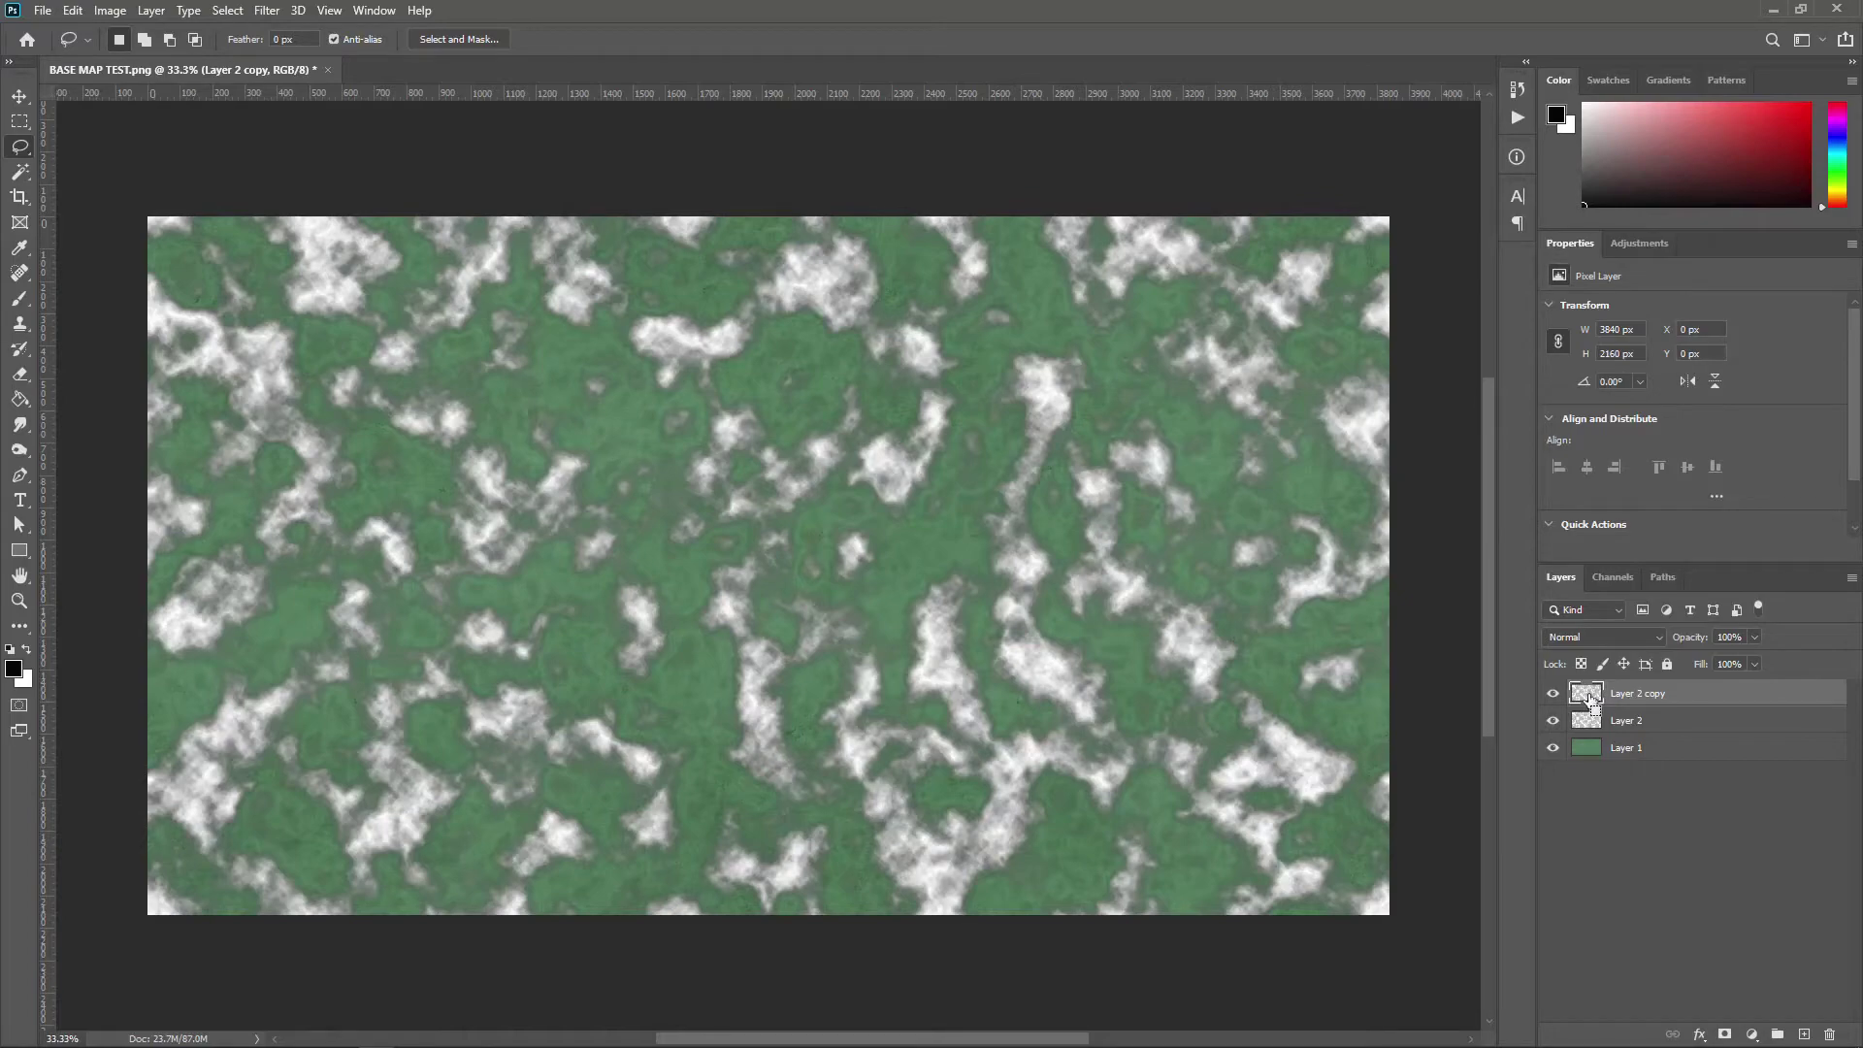
ctrl+click(1604, 701)
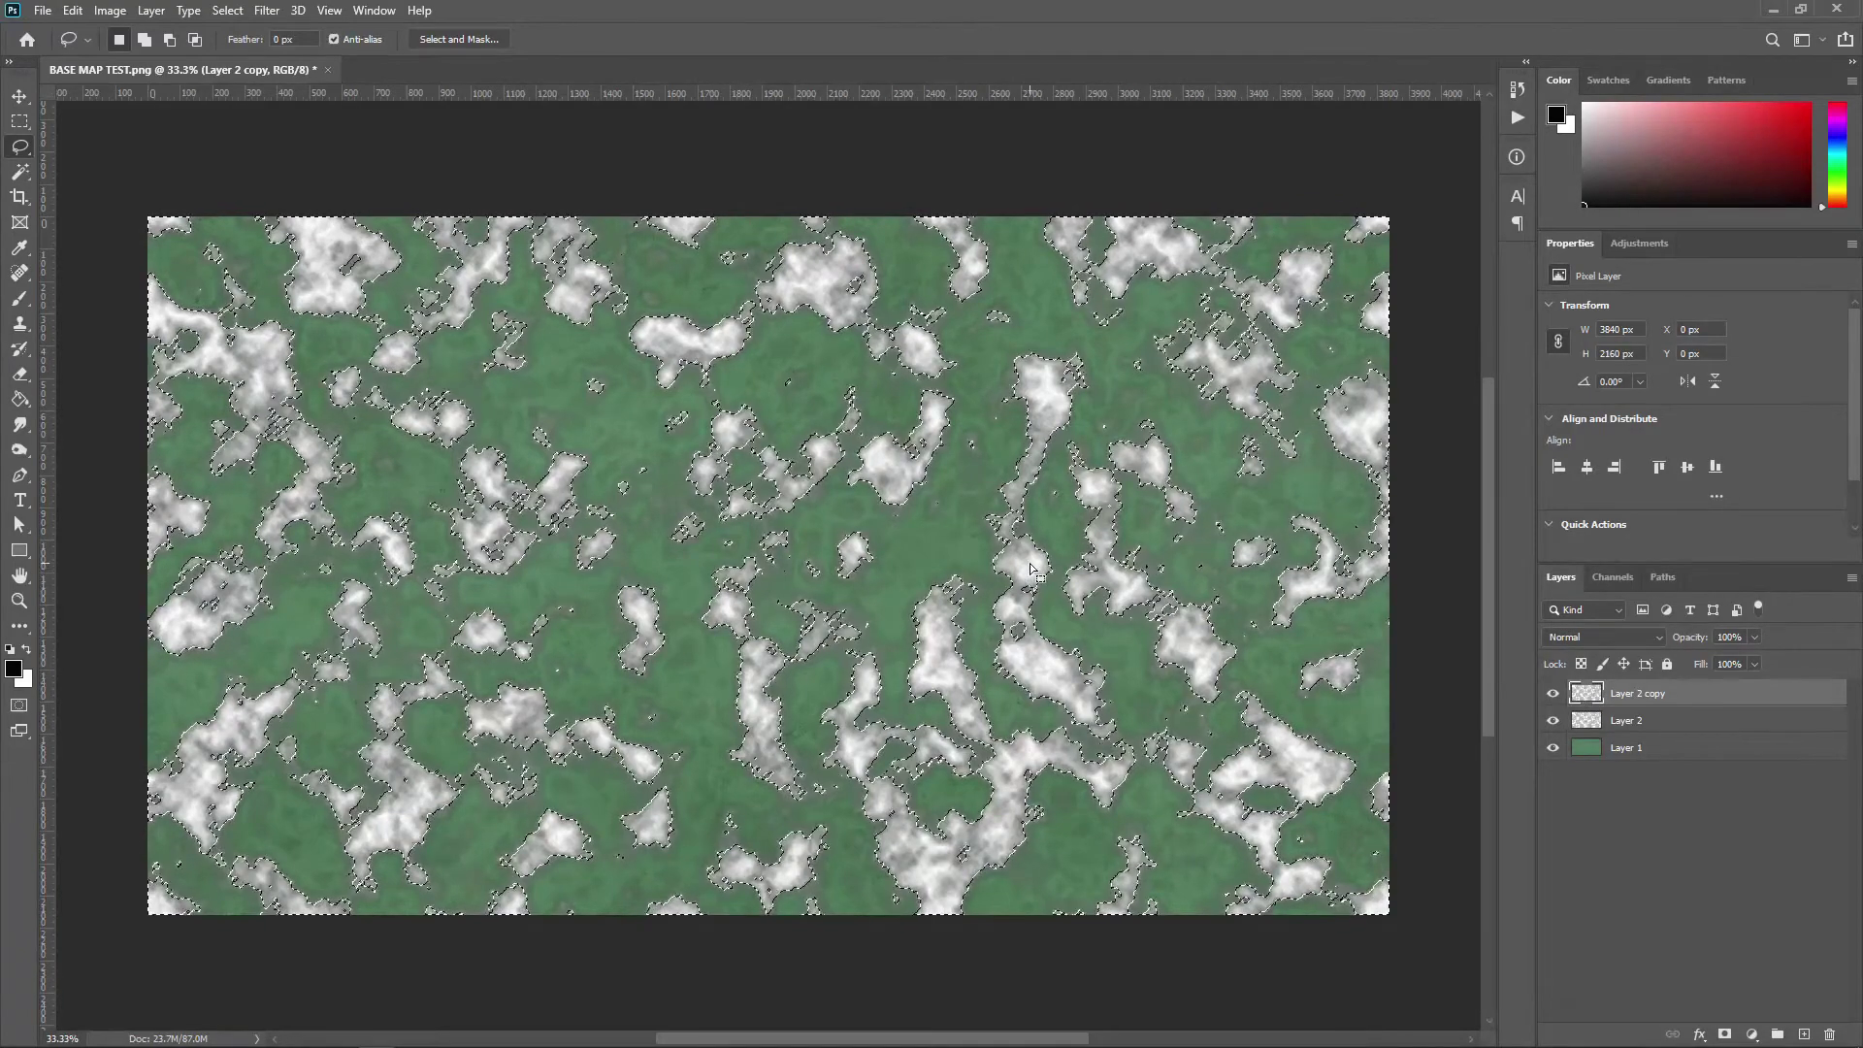
Step: Try contracting the cloud selection by 12 pixels
click(233, 11)
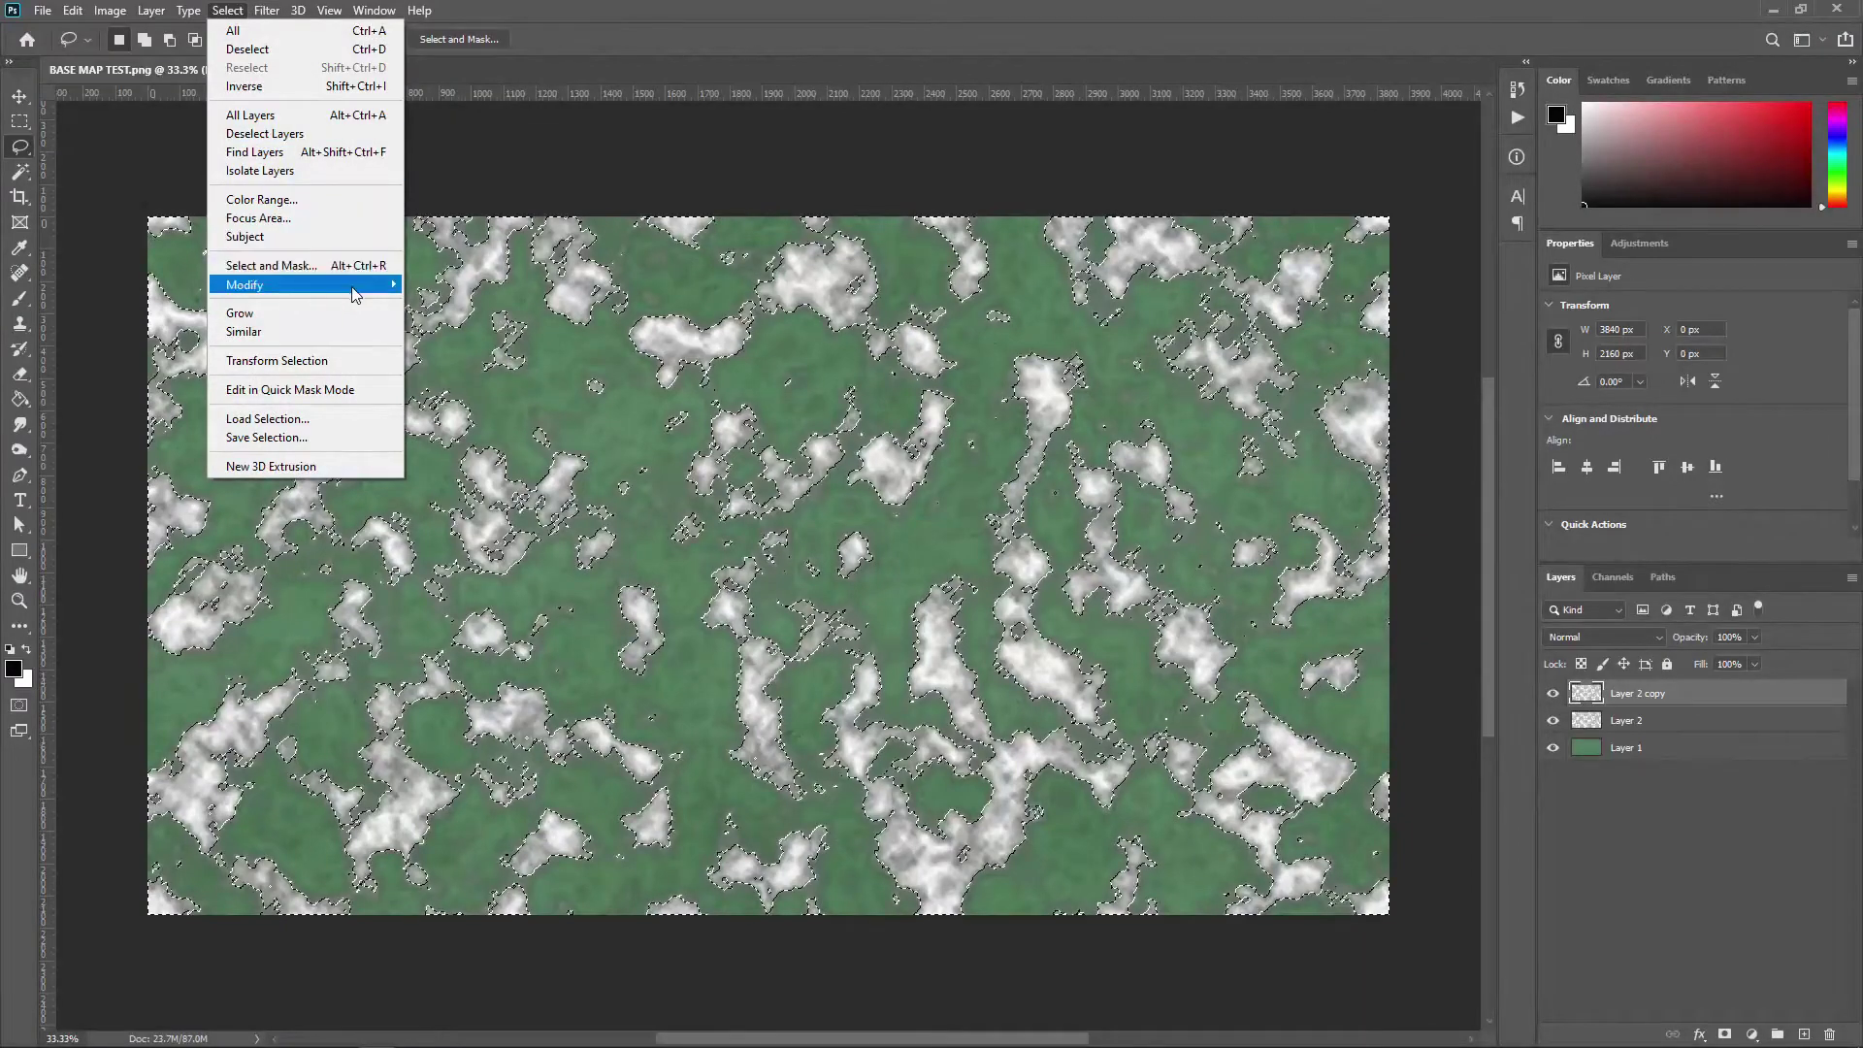
click(486, 346)
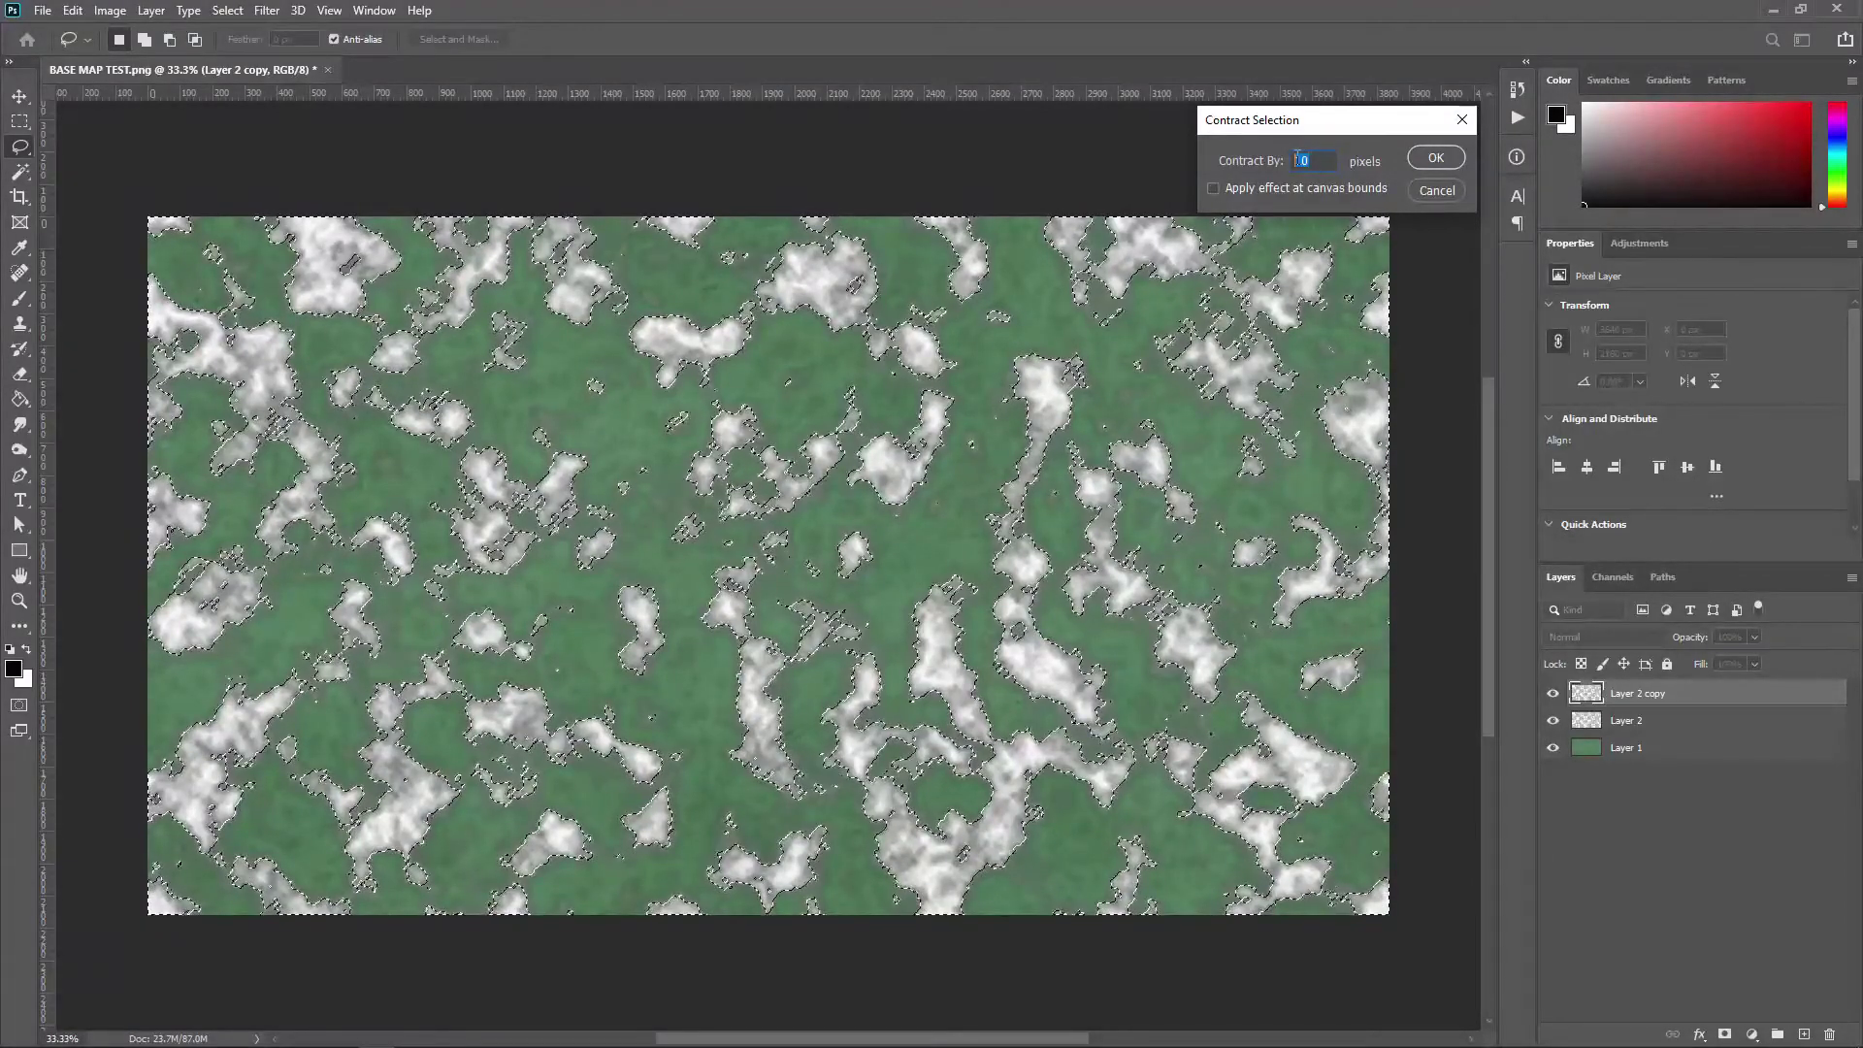
text(12)
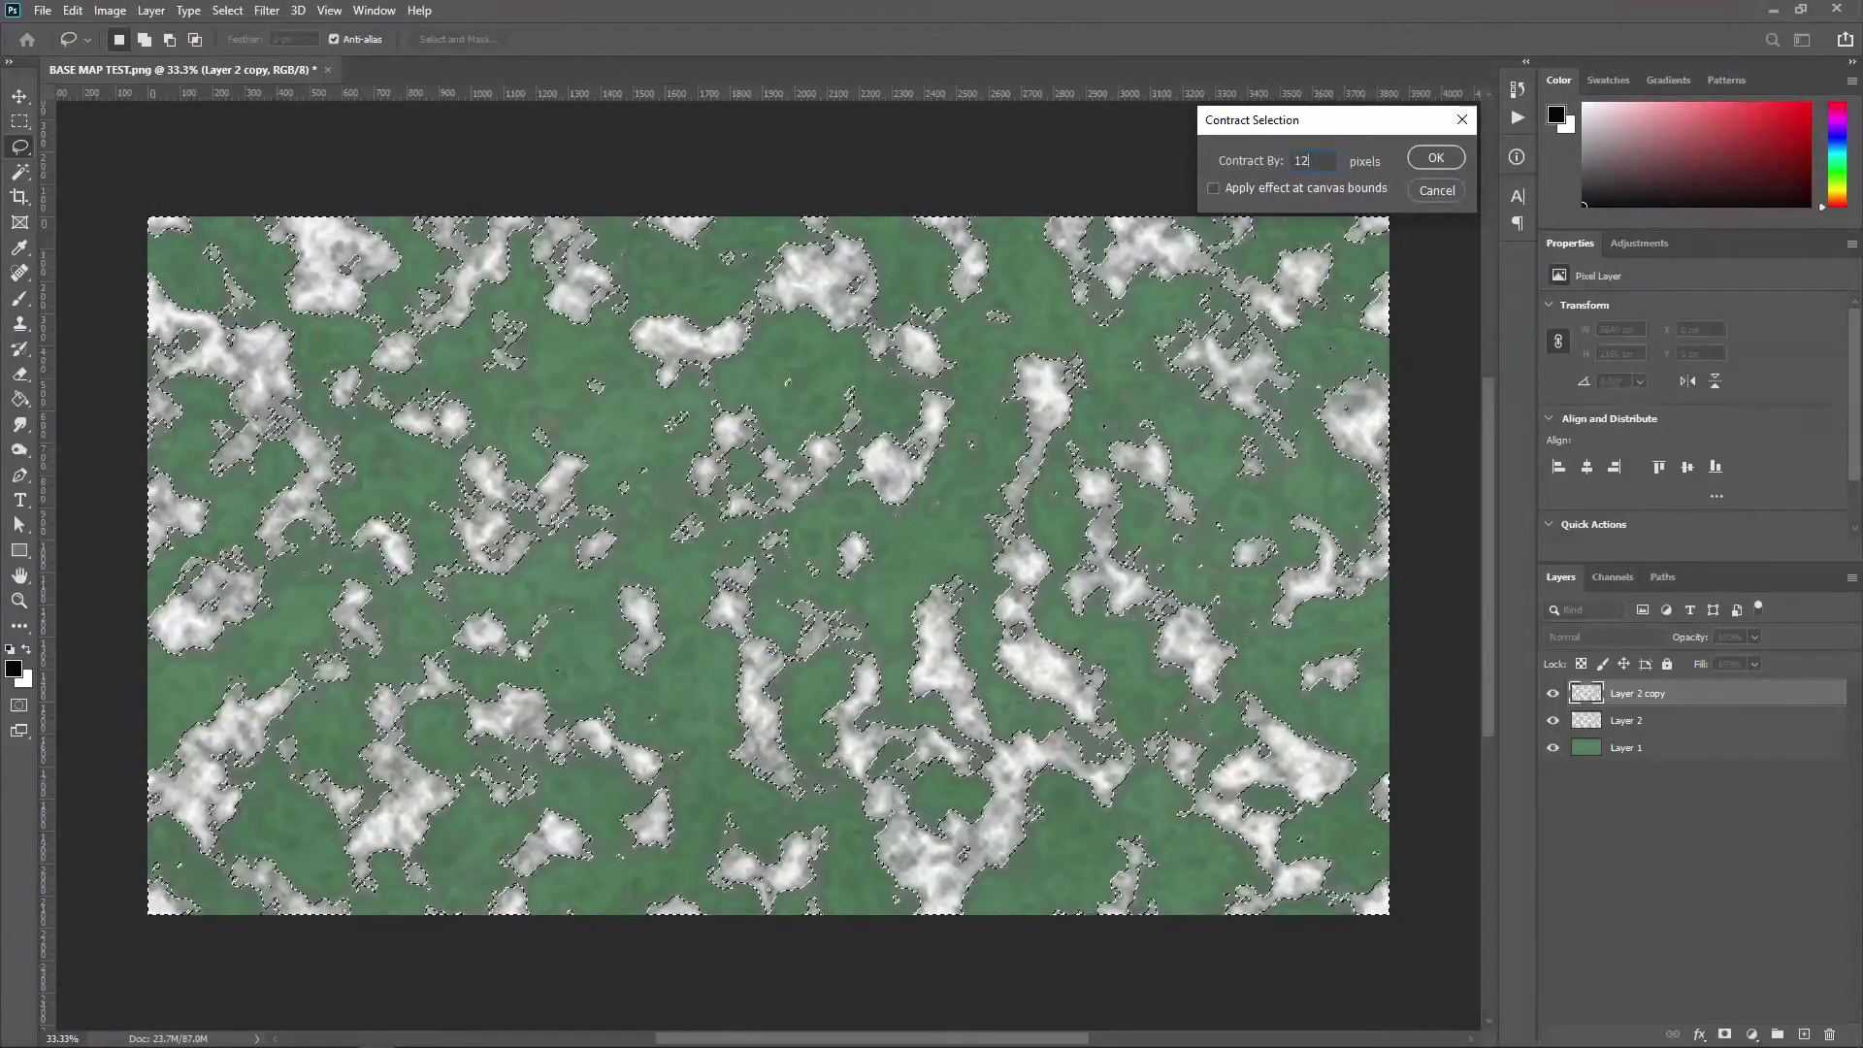
click(1436, 159)
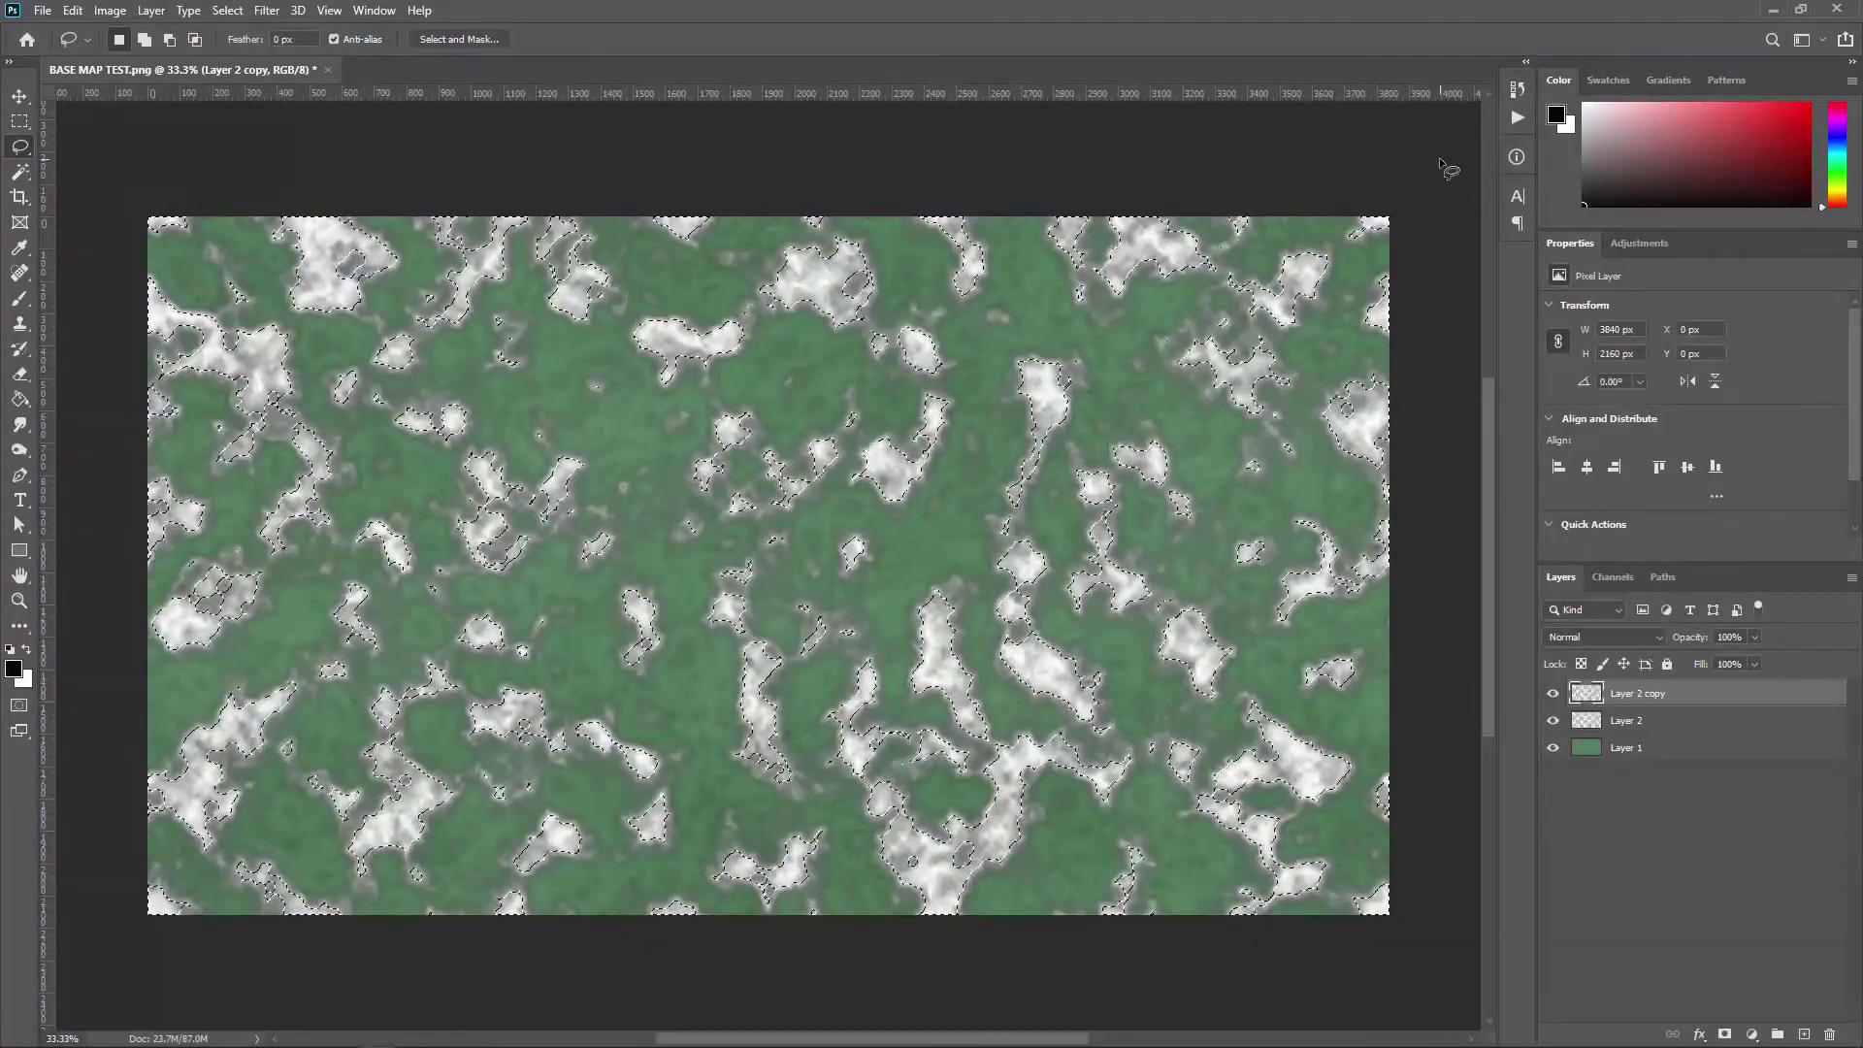
Step: Contract the selection of Layer 2 copy by 10 pixels
click(227, 10)
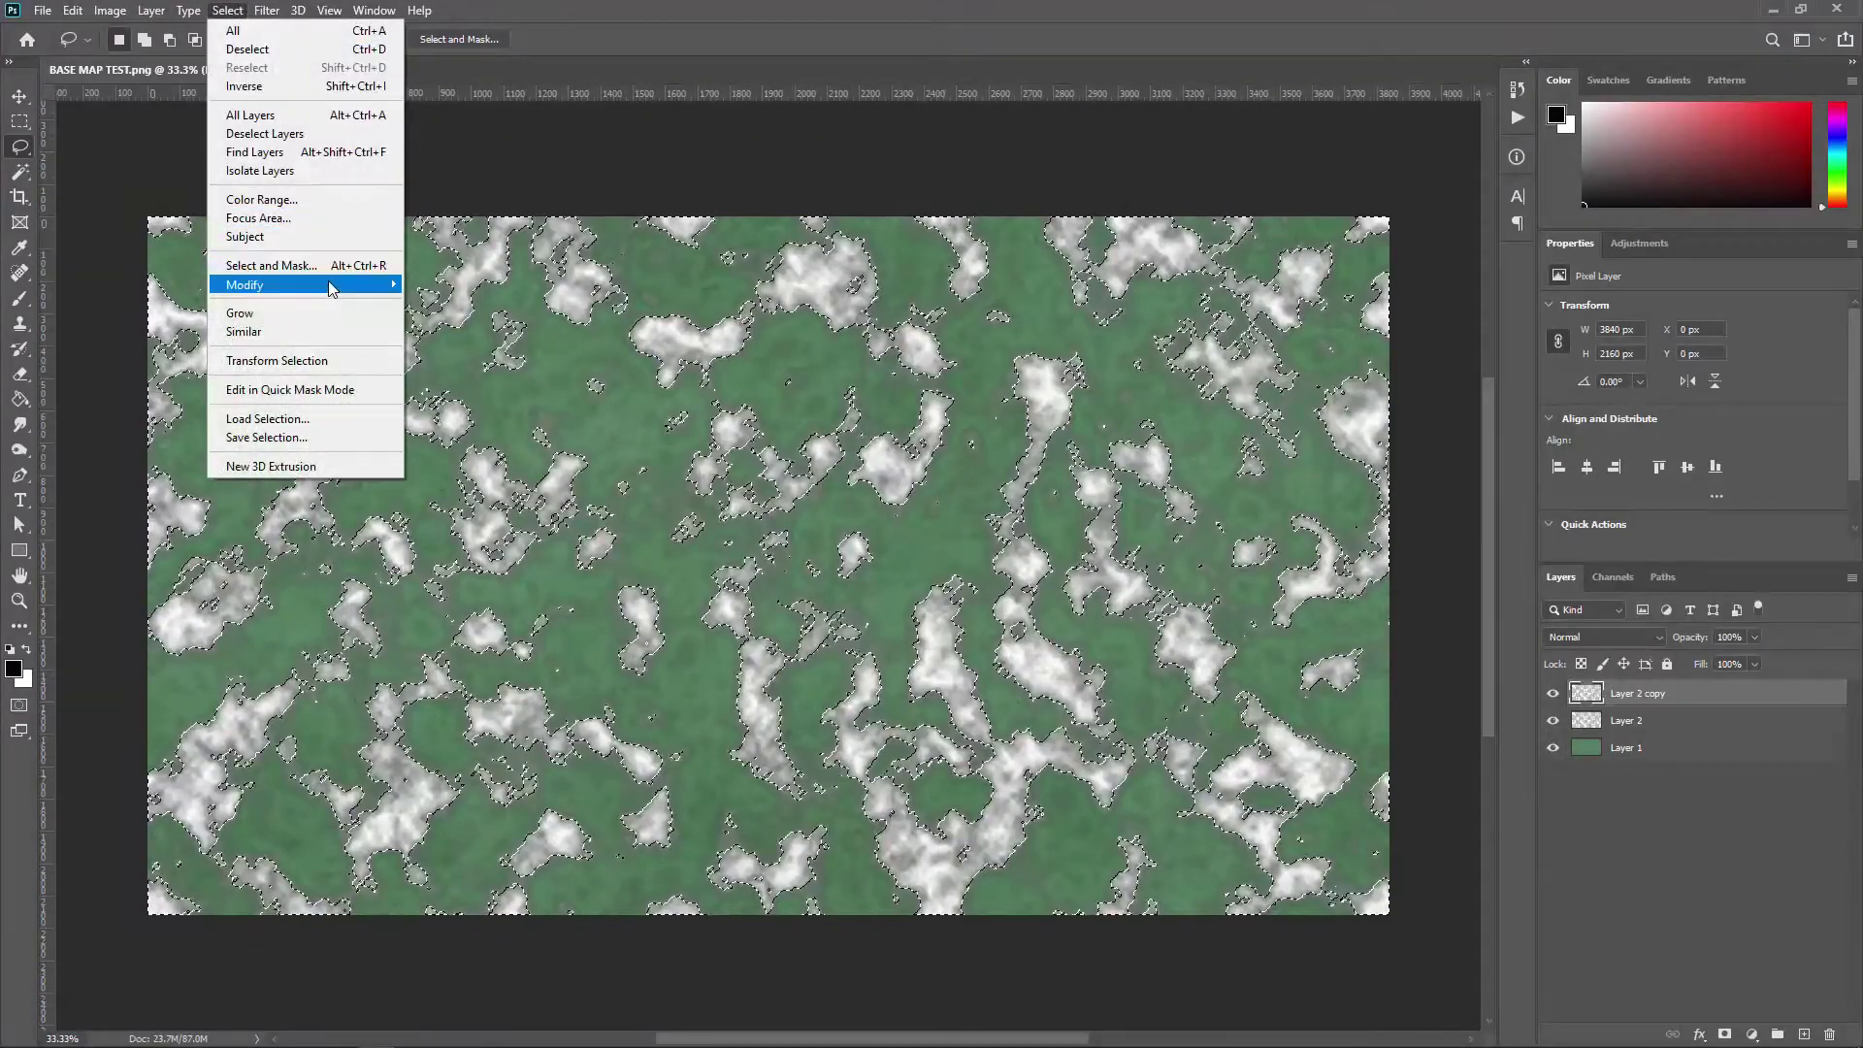
mouse_move(320, 285)
click(442, 339)
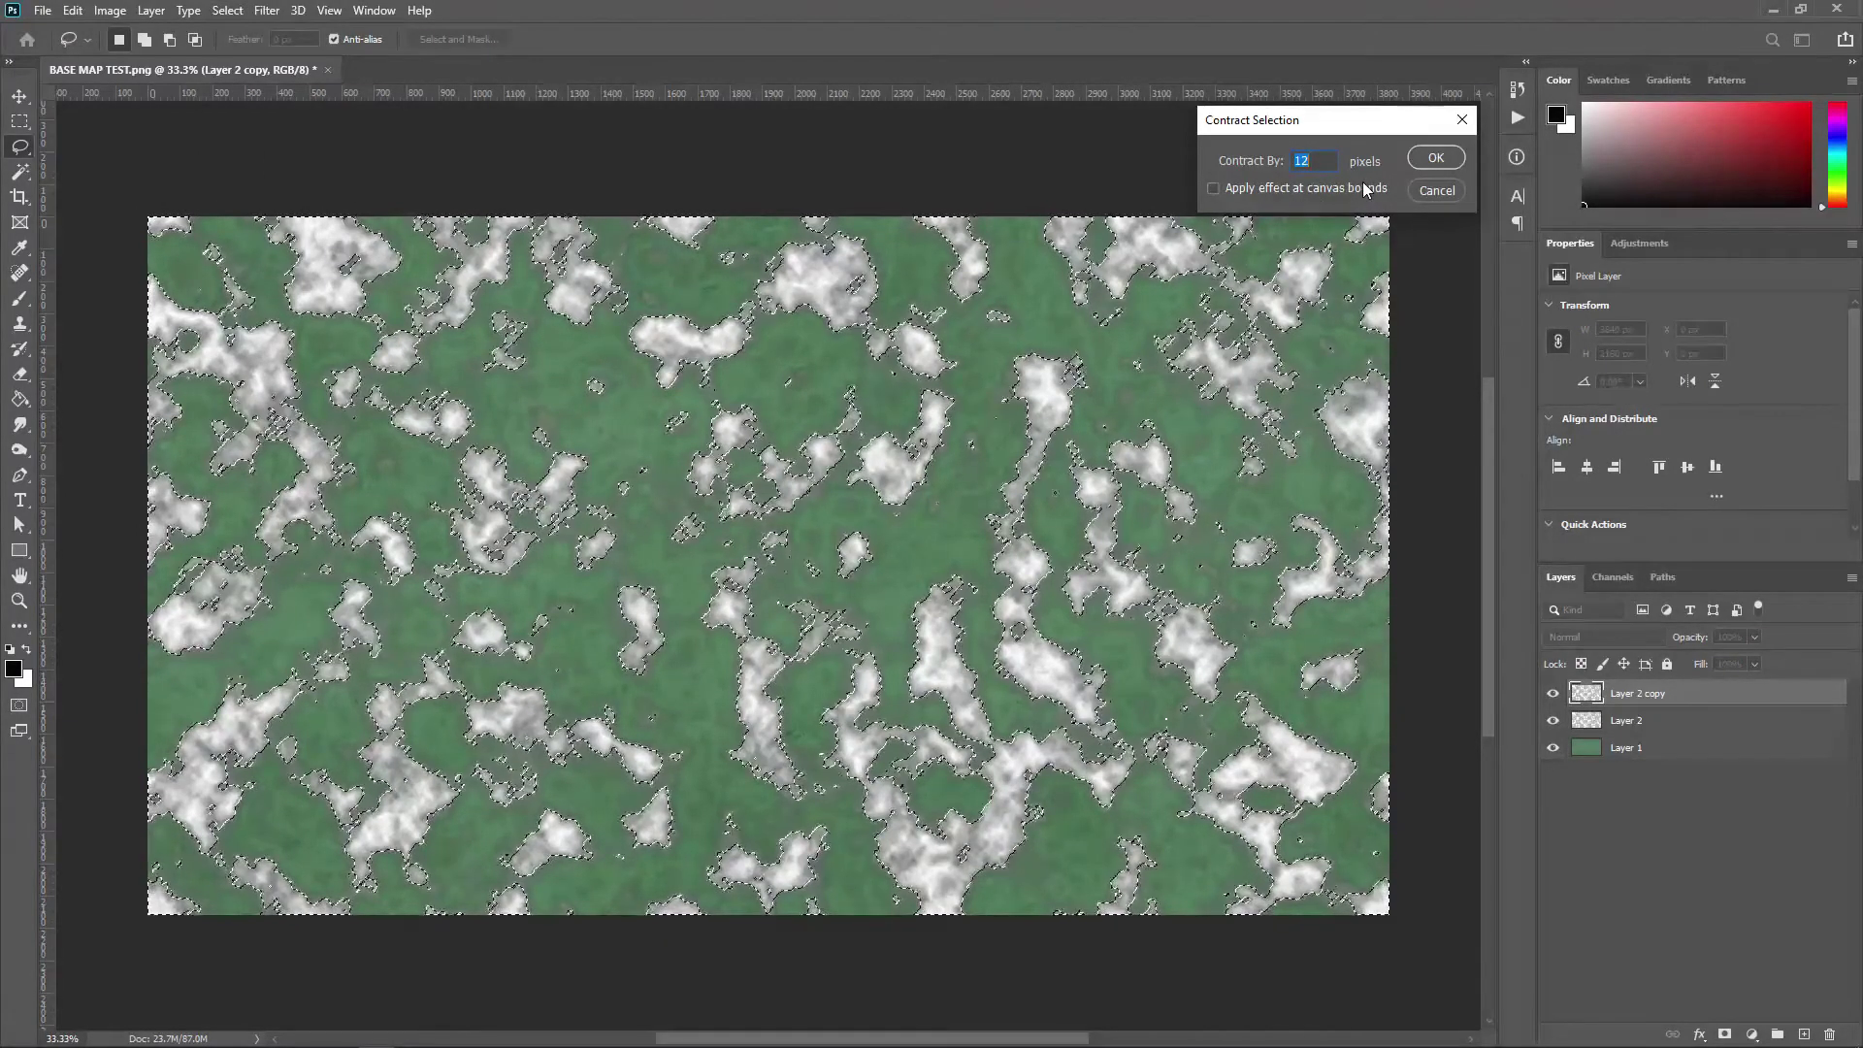
text(10)
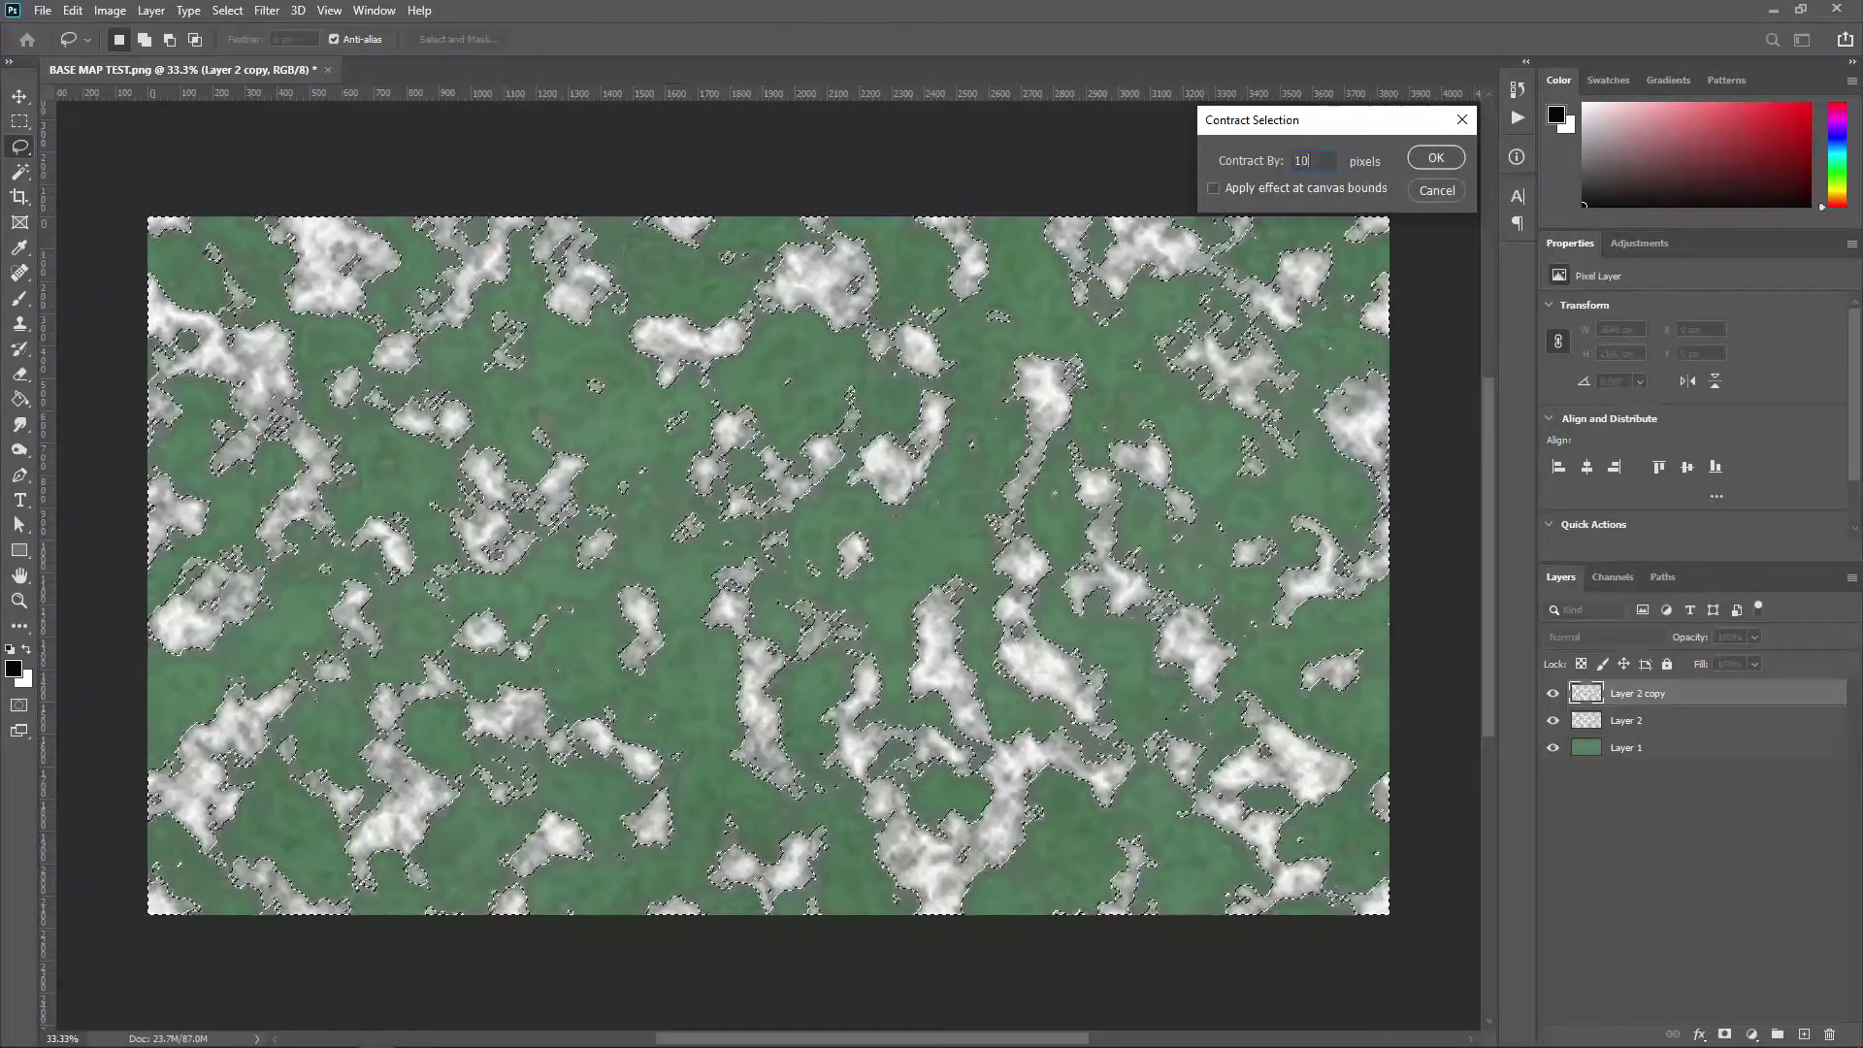
click(1427, 158)
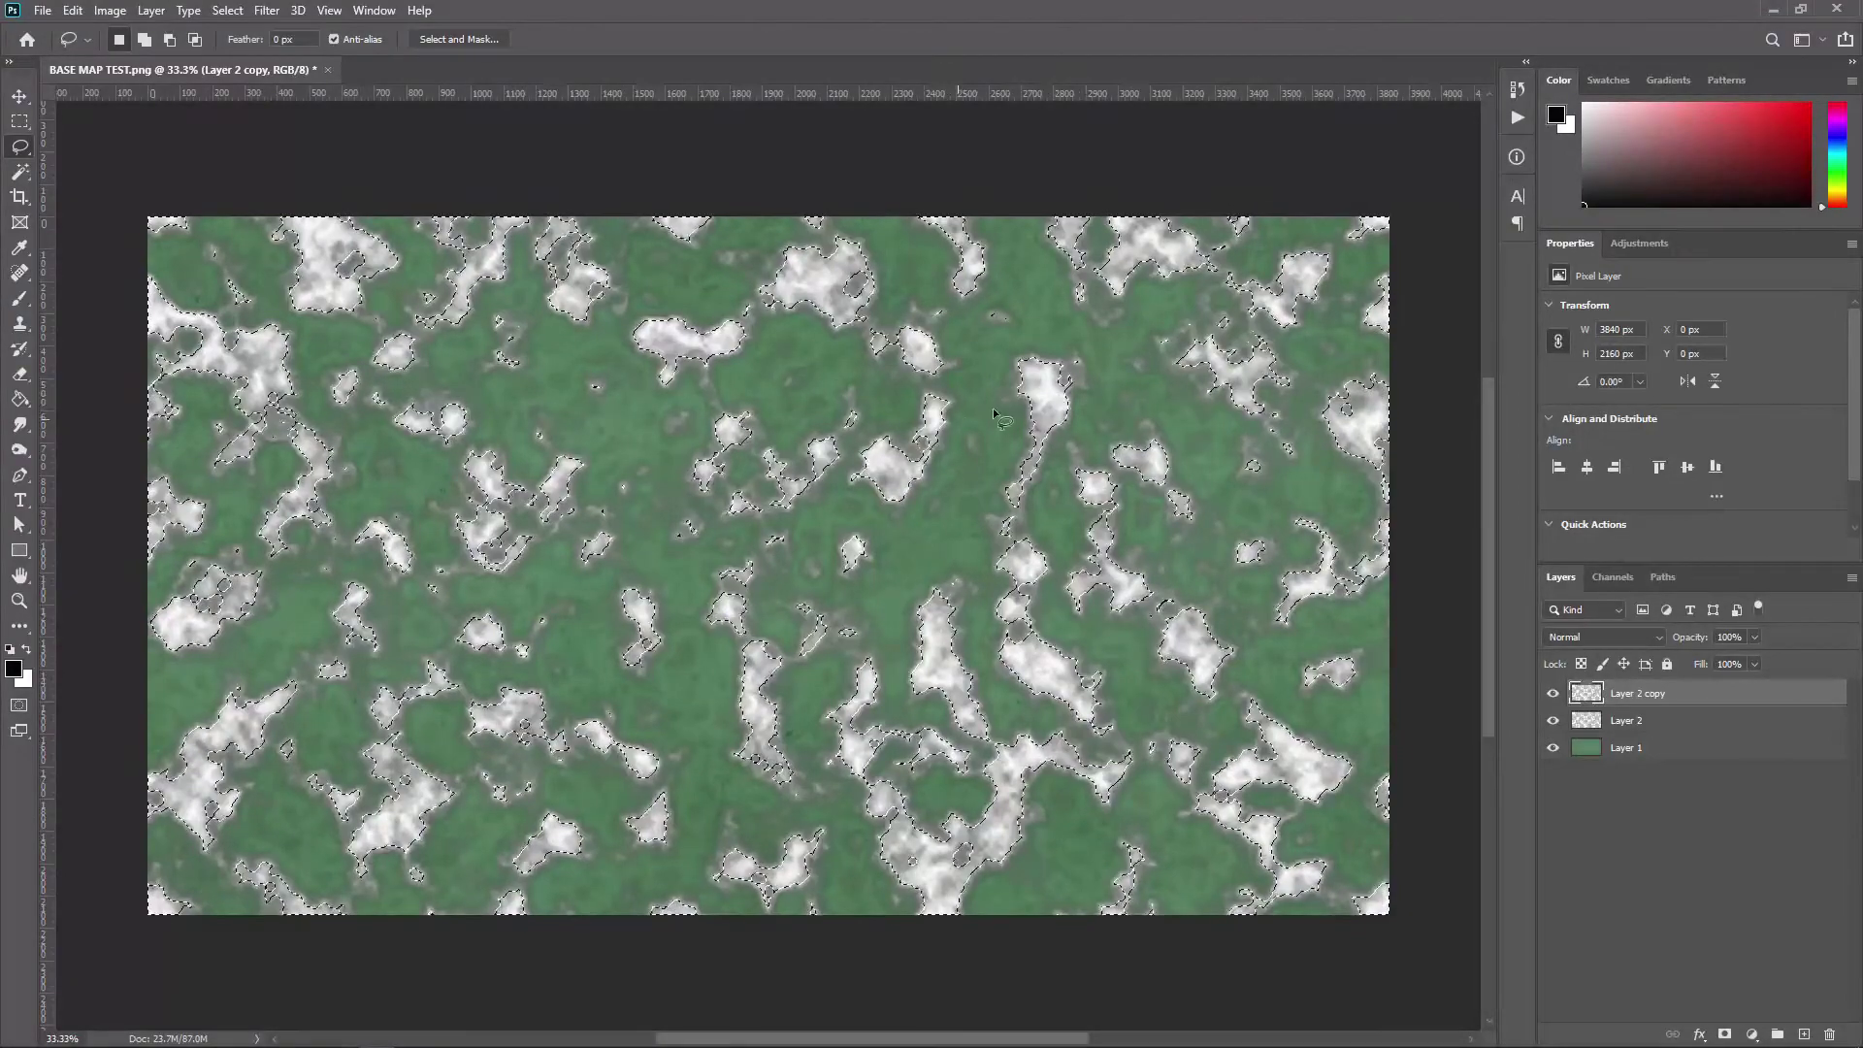
Step: Invert the selection to delete the outer pixels of Layer 2 copy, clear the selection and make Layer 2 active
right_click(1058, 388)
click(1114, 423)
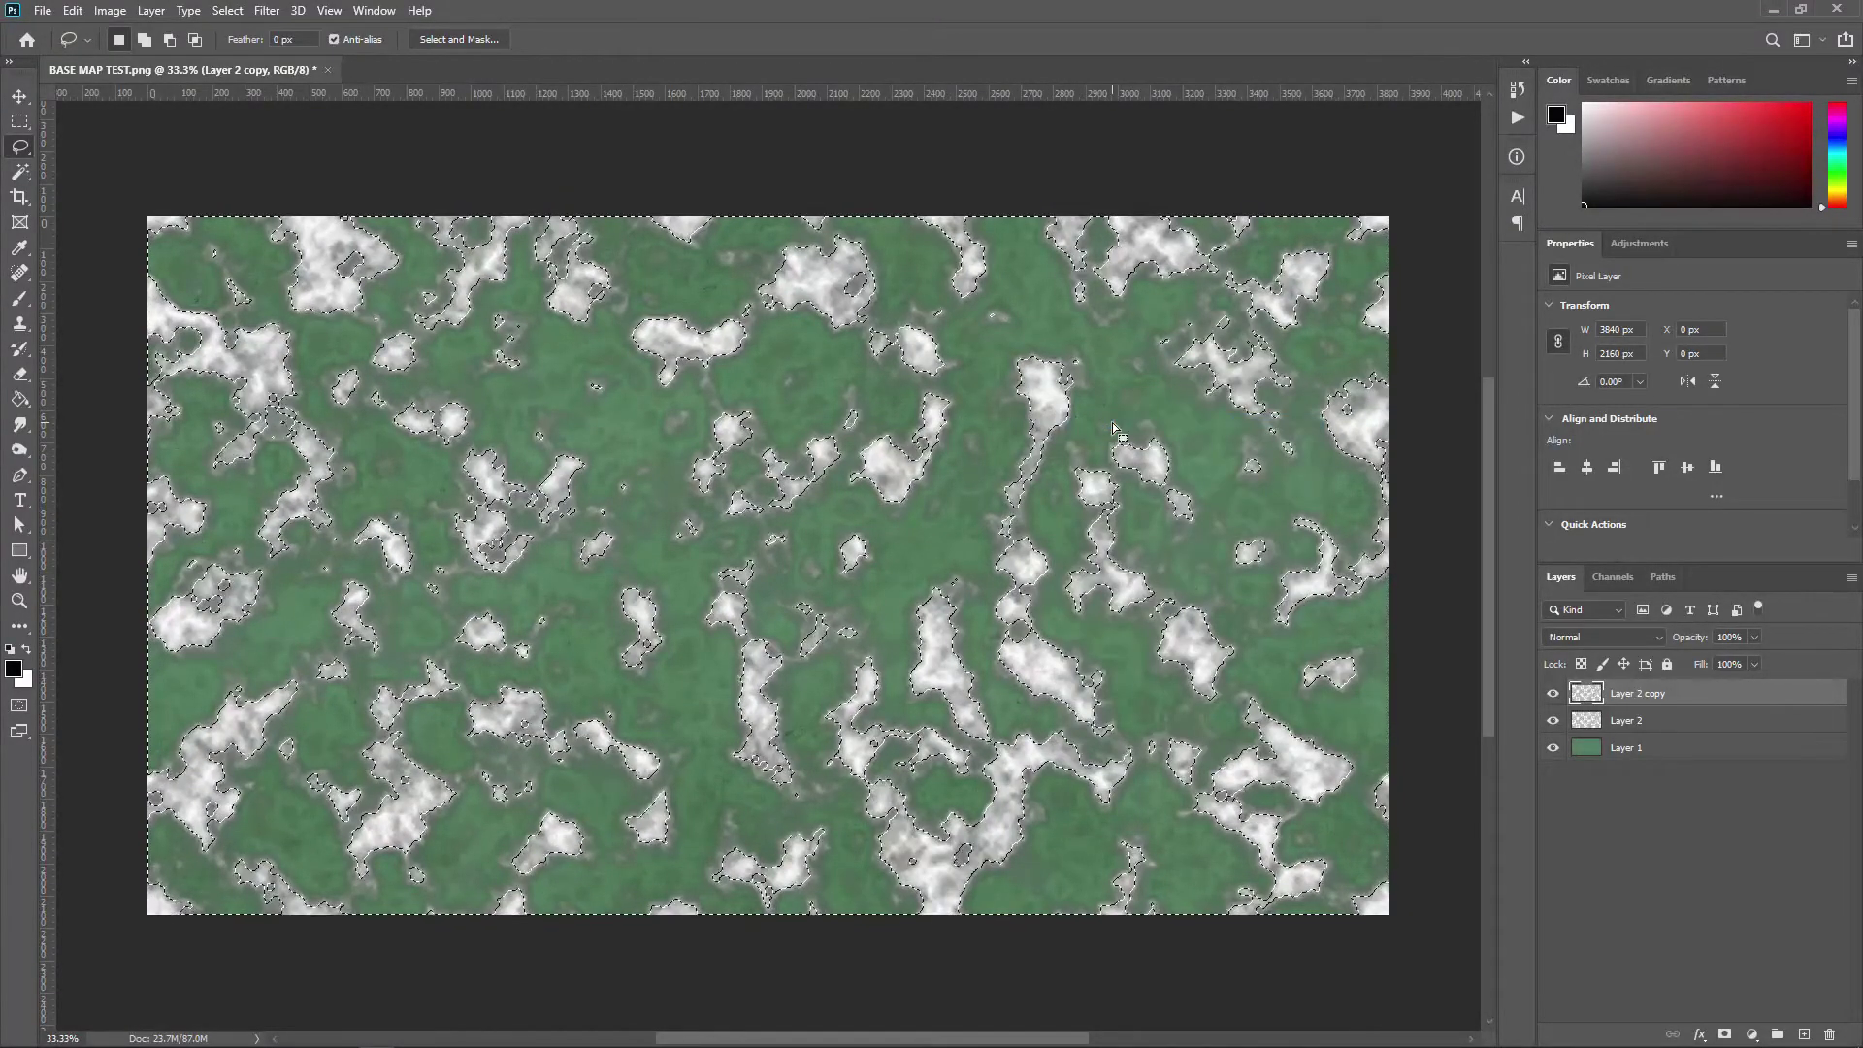
key(Delete)
key(ctrl+d)
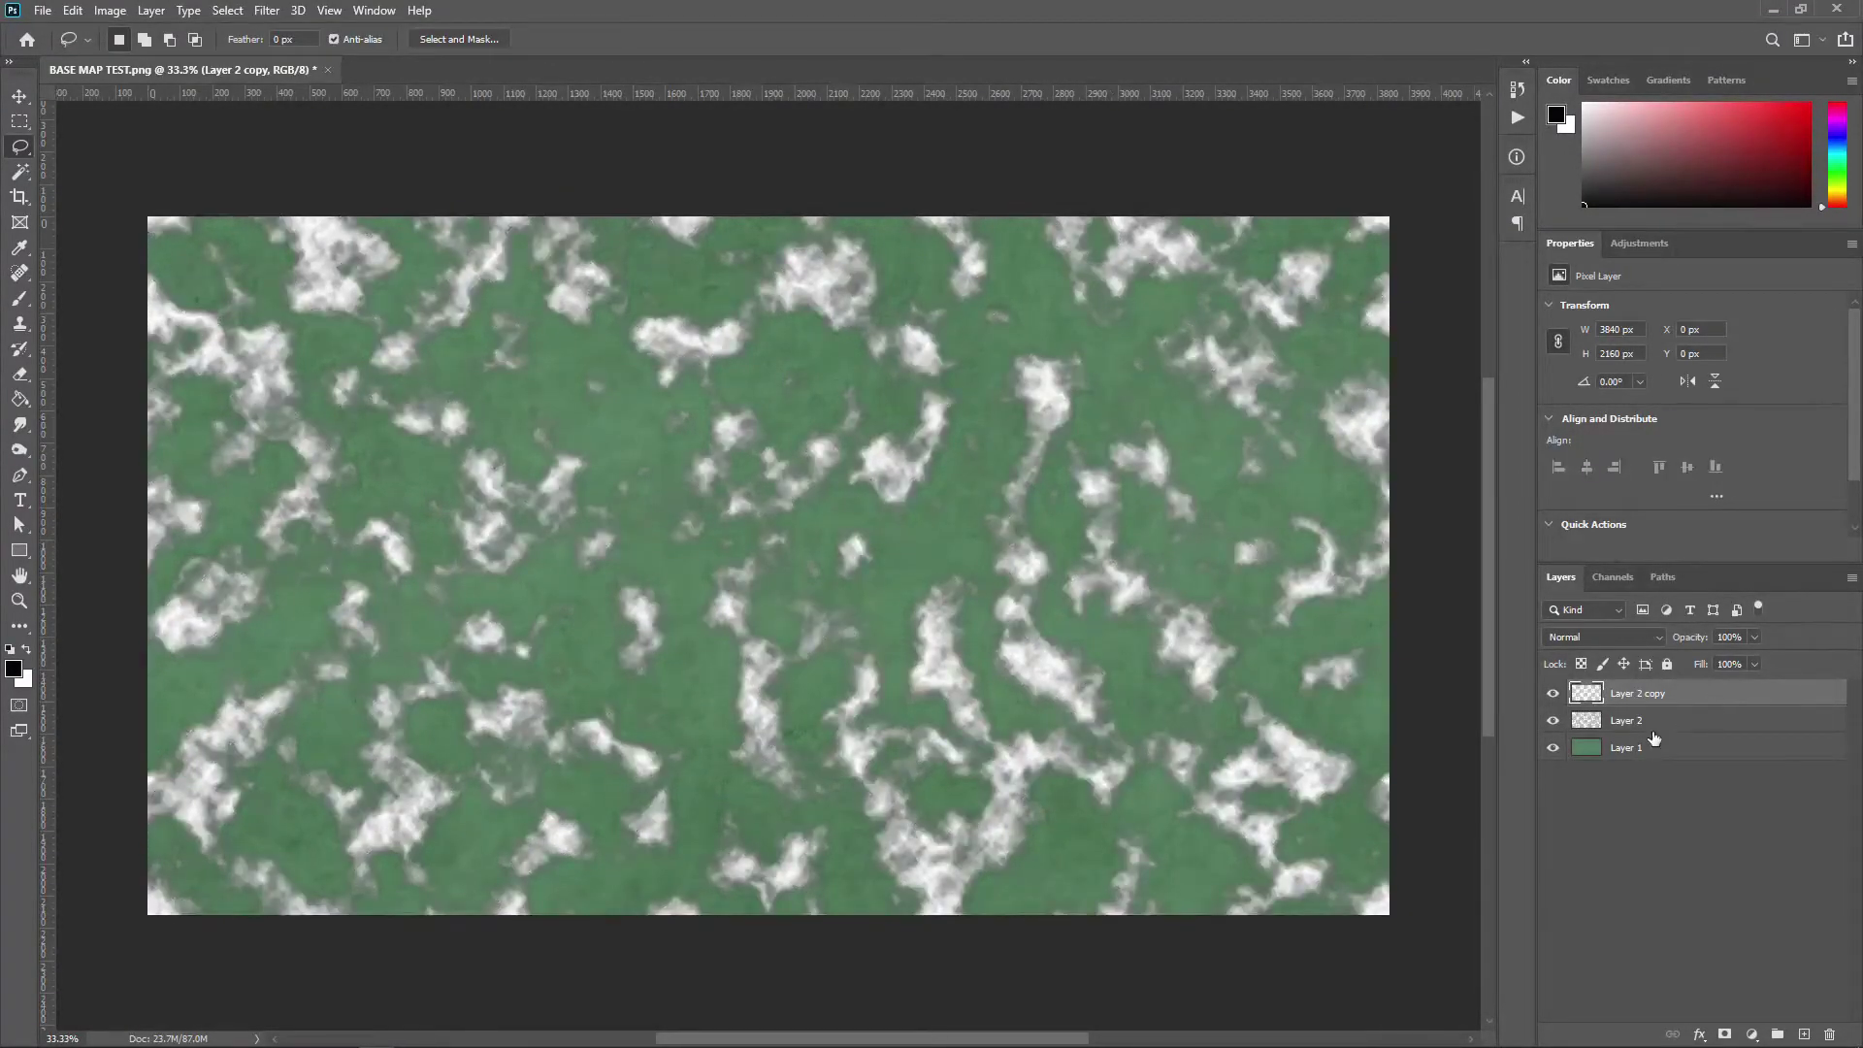
click(1734, 723)
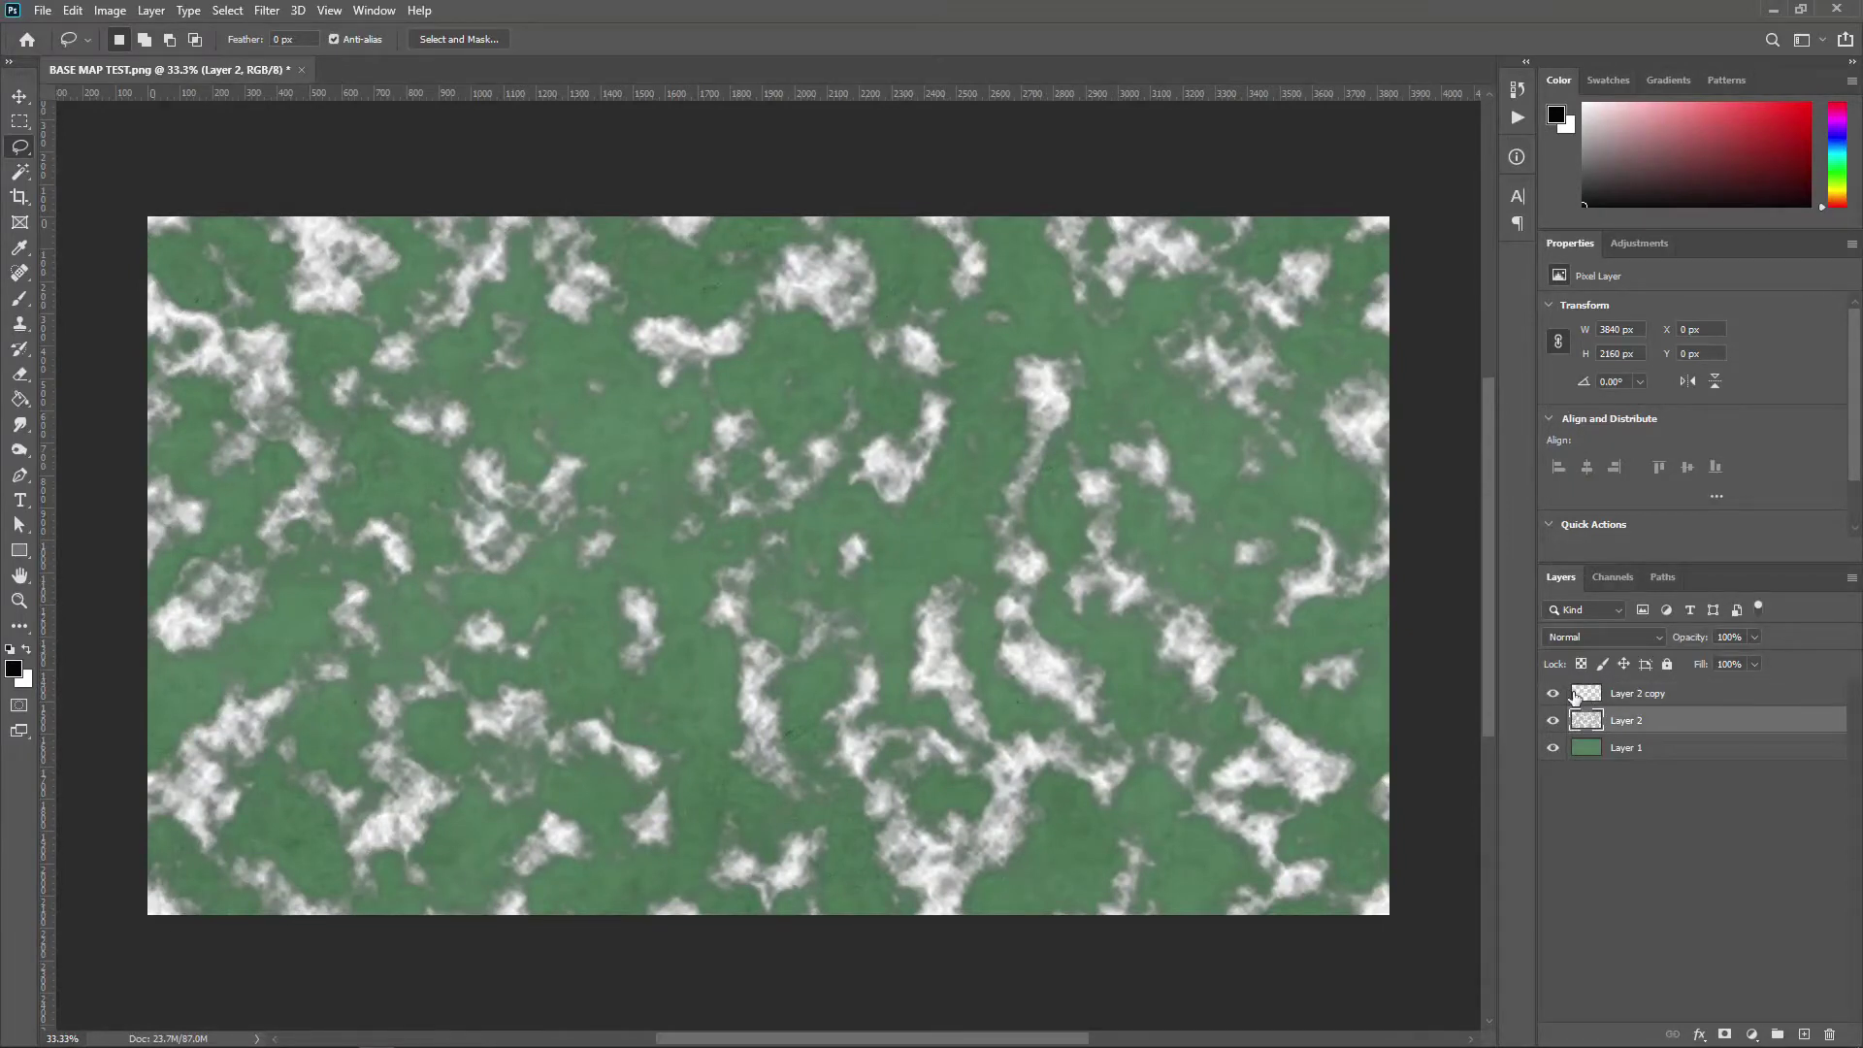
Step: Add a dark green Color Overlay to Layer 2 in Linear Light mode at 60% opacity, checking it with Layer 2 copy hidden and shown
click(1554, 694)
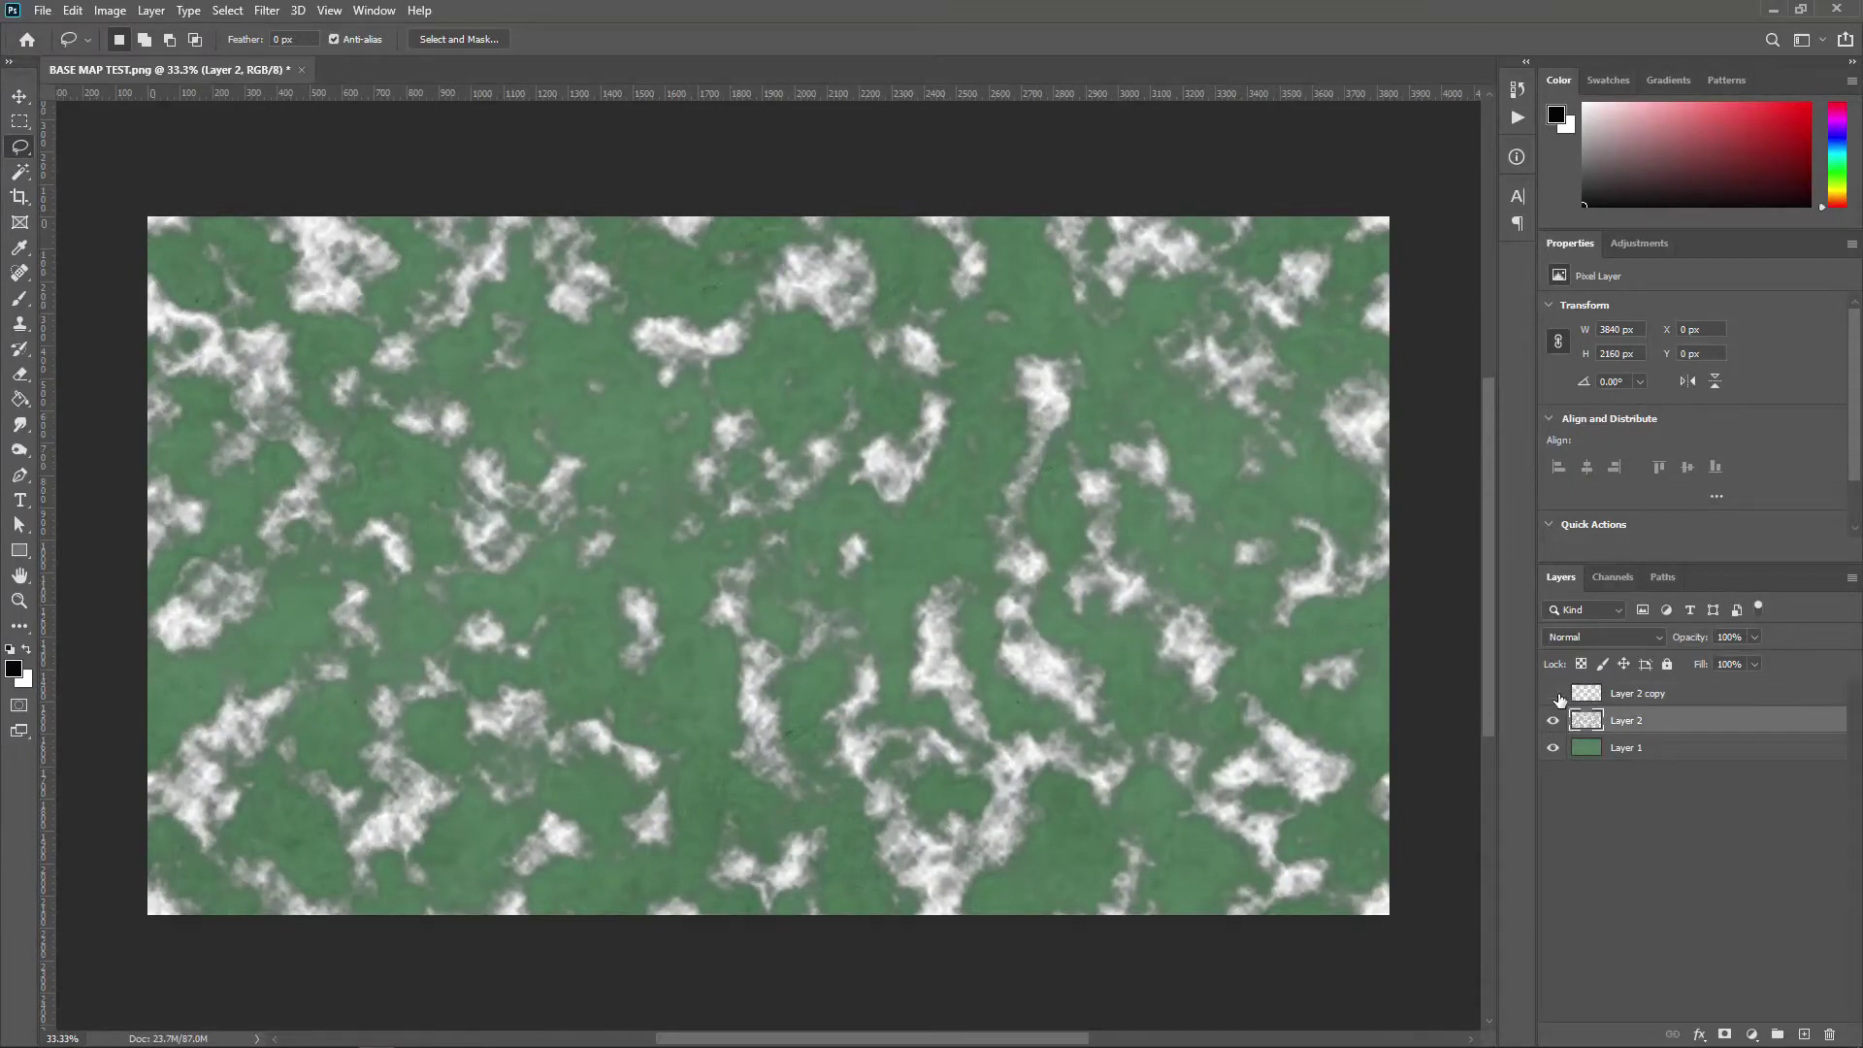
double_click(1713, 729)
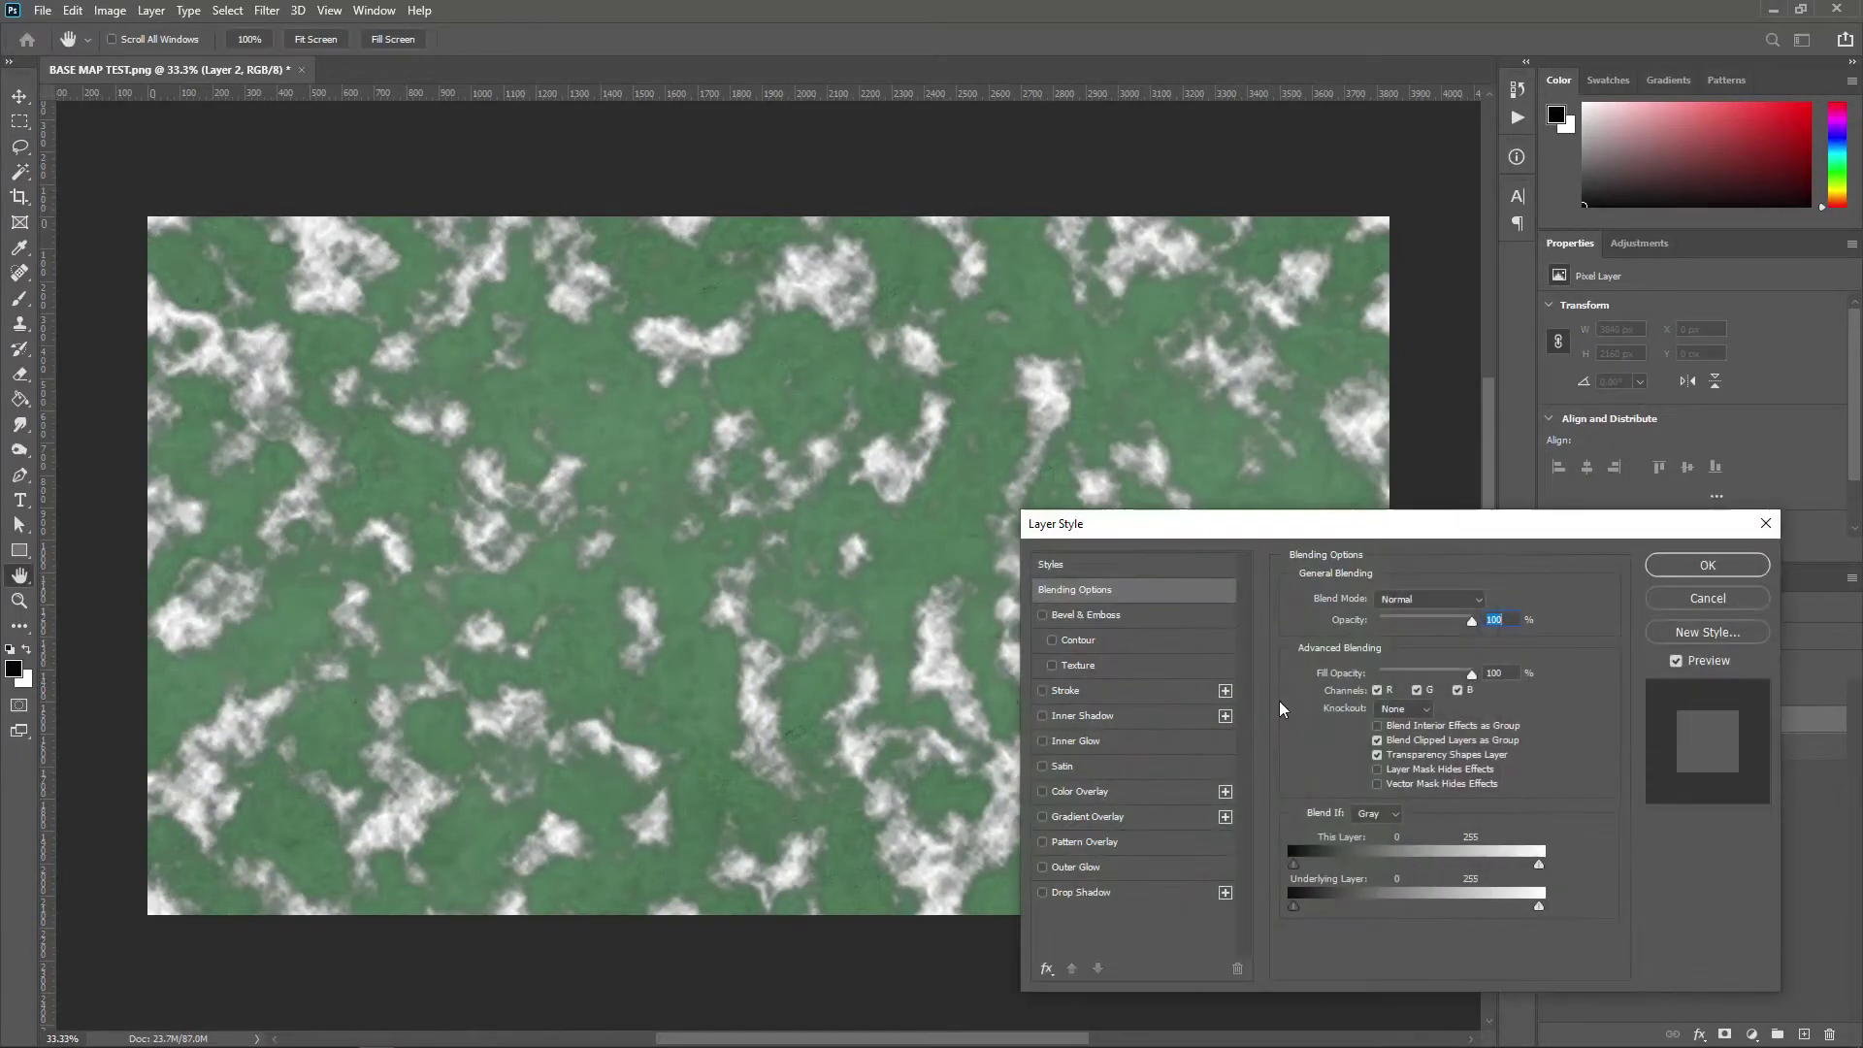
click(1075, 792)
click(1490, 601)
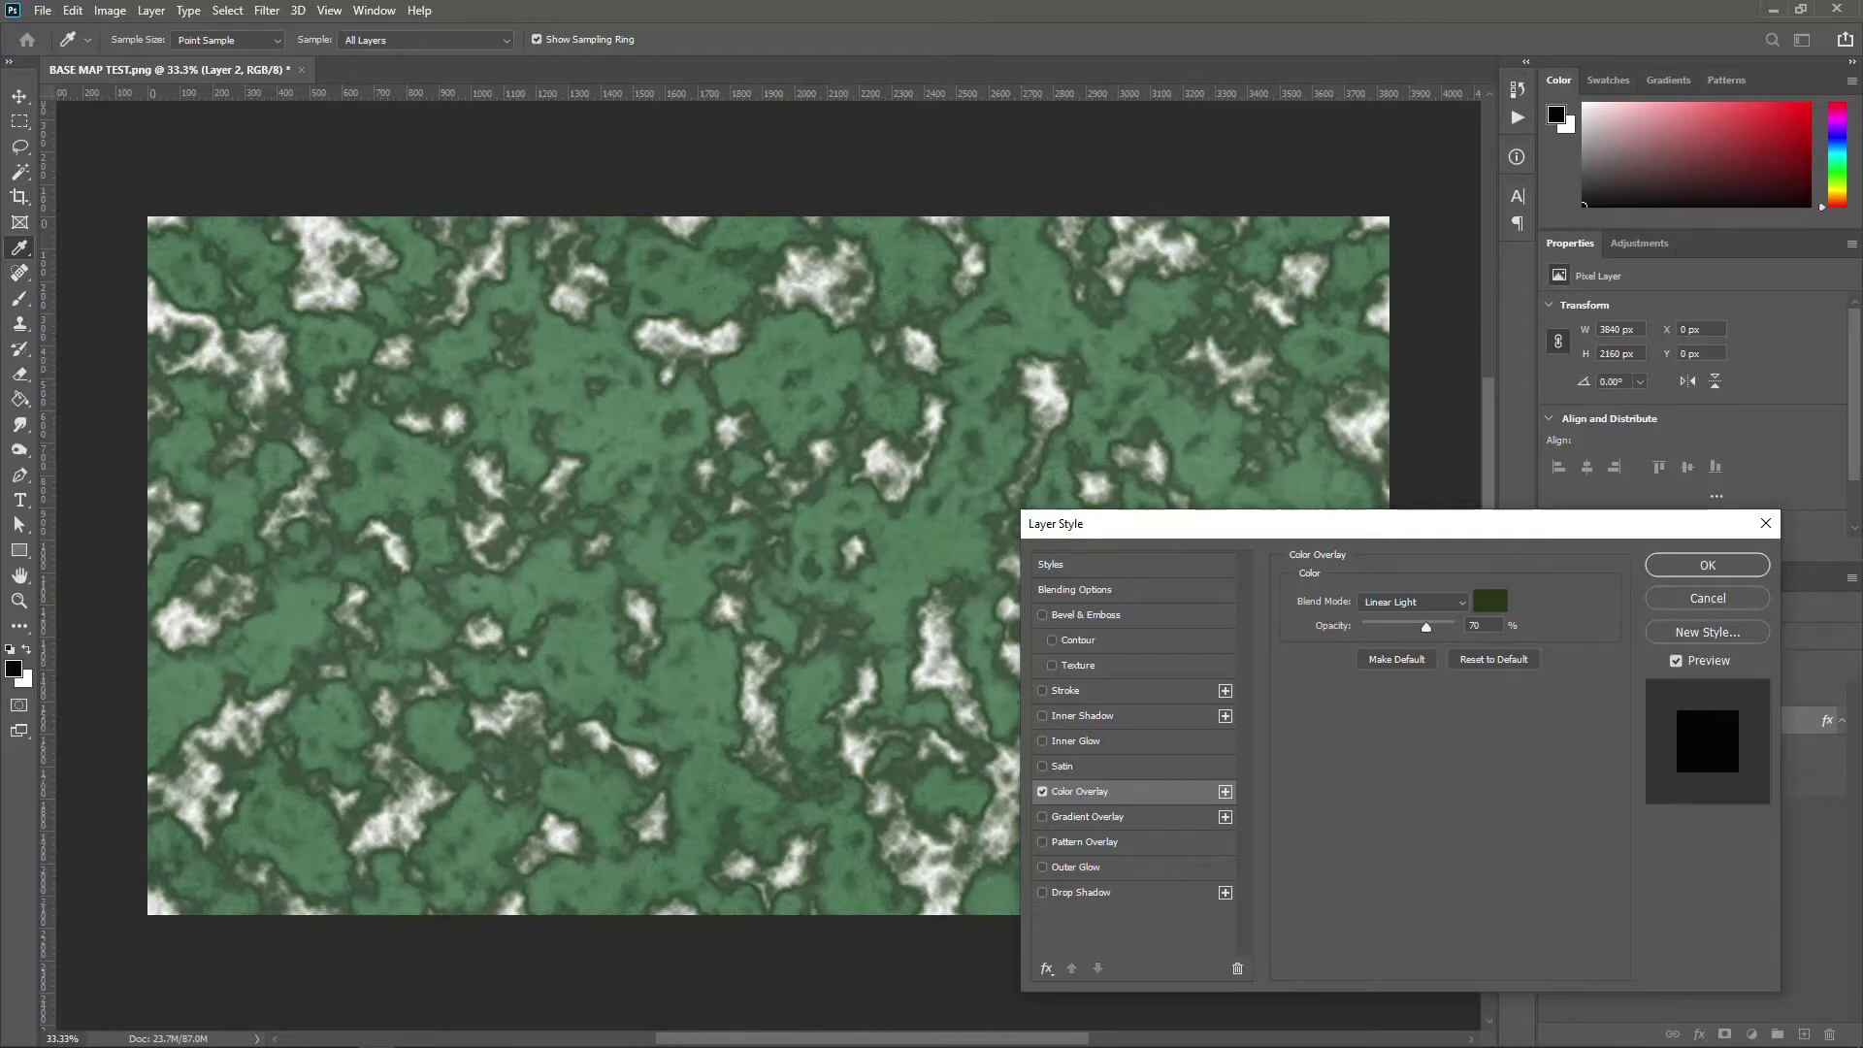
key(space)
drag(1422, 631, 1419, 626)
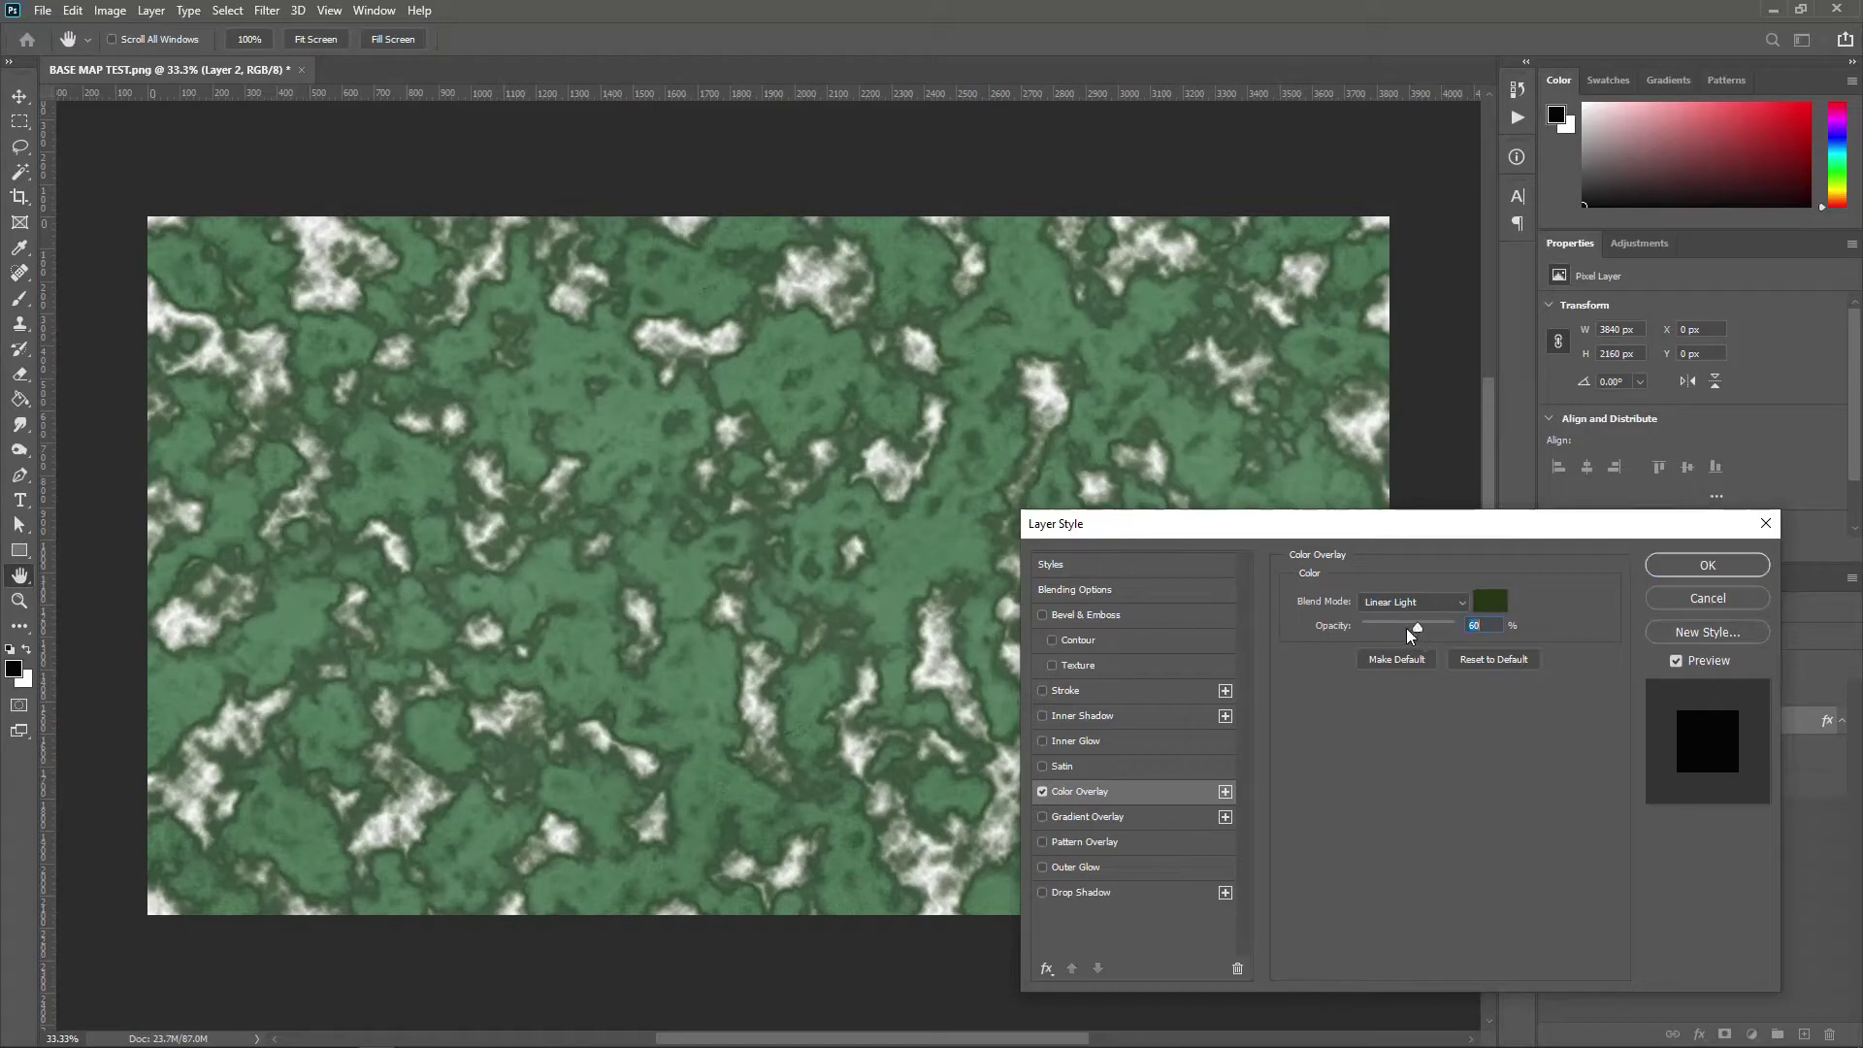
click(1698, 568)
click(1592, 697)
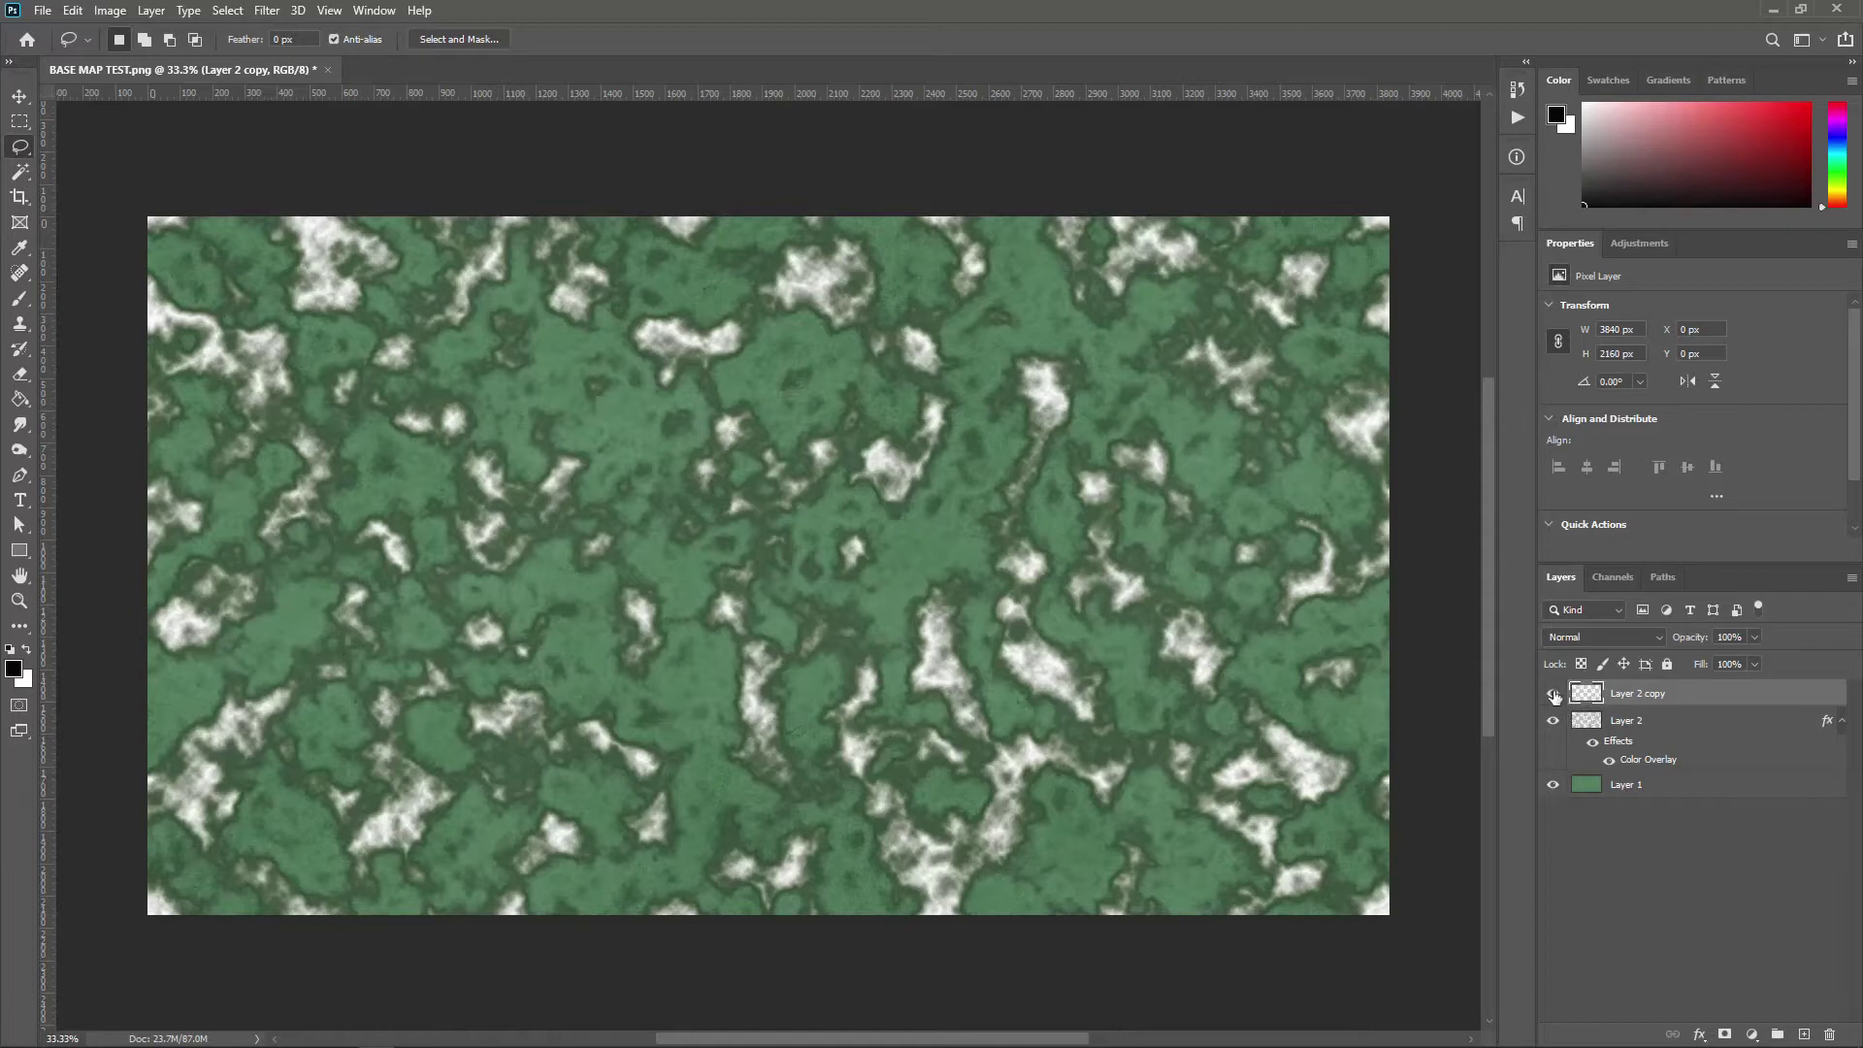
click(1554, 694)
click(1554, 694)
Step: Emboss Layer 2 at an angle of -45°, with a height of 2 pixels and an amount of 200%
click(1585, 724)
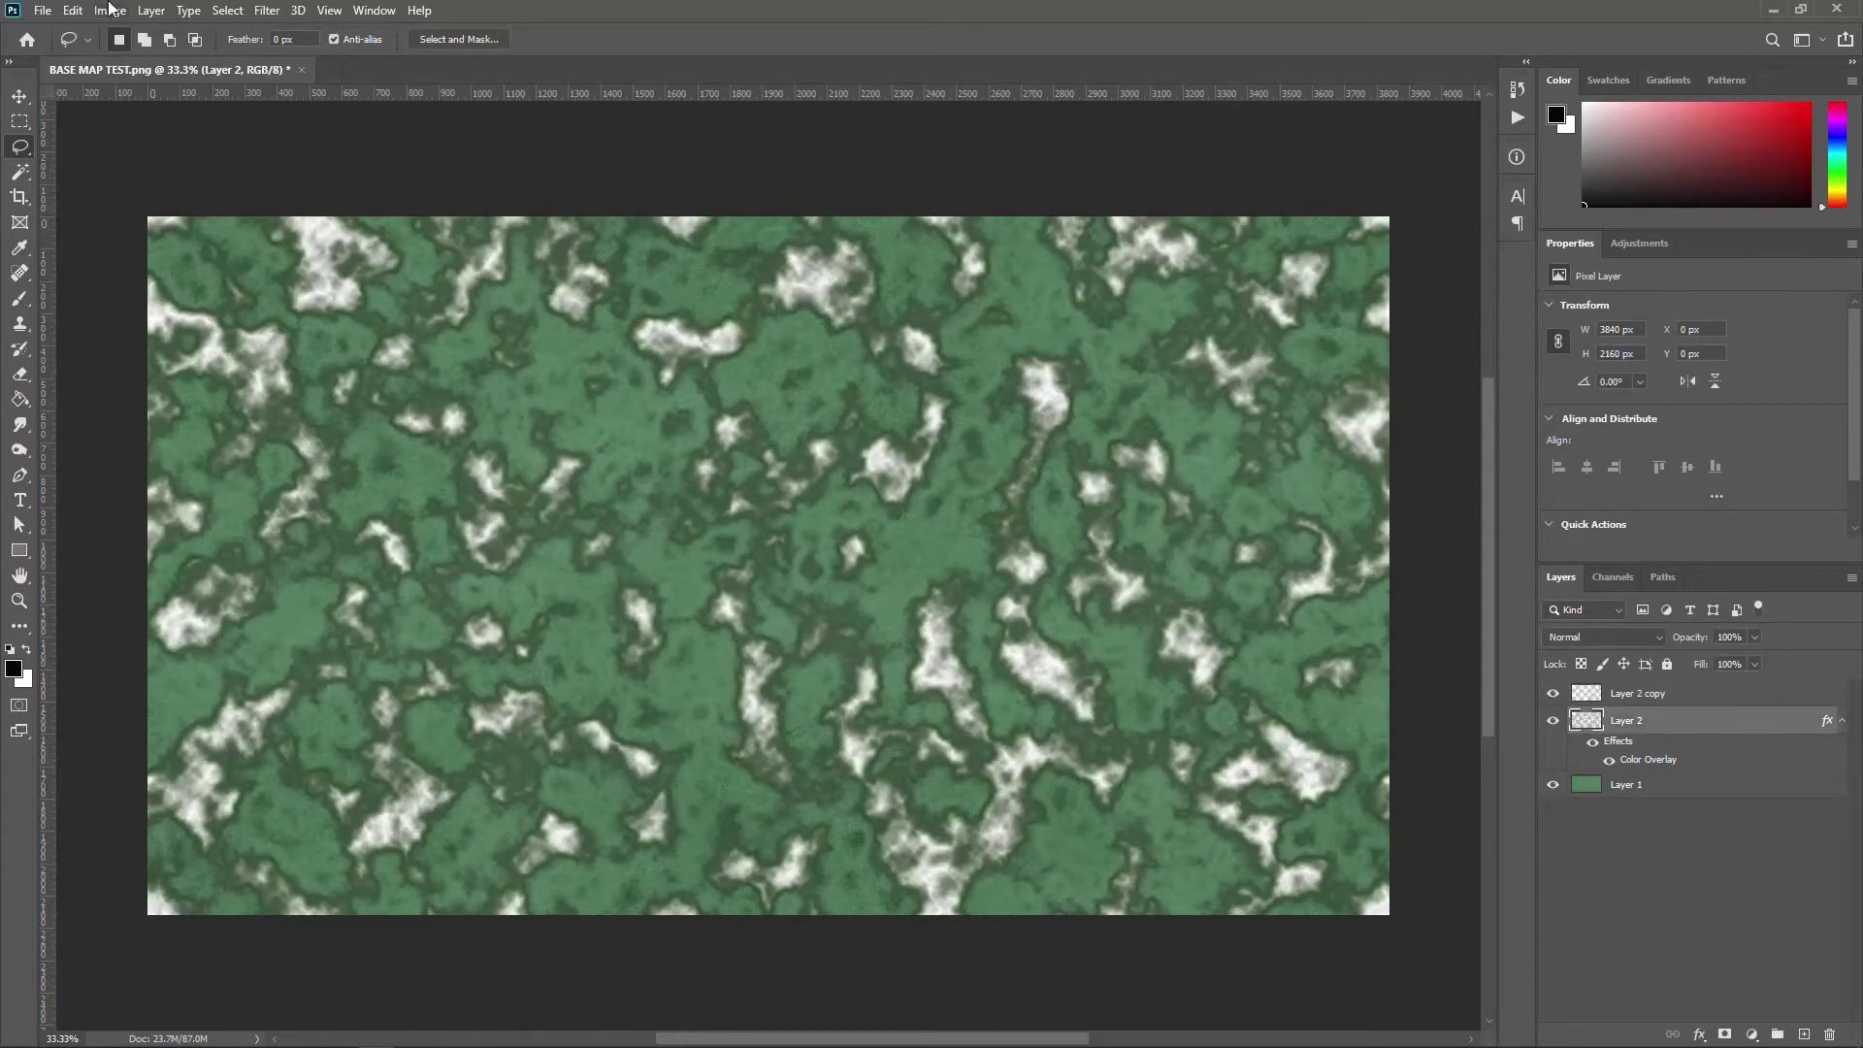
click(267, 10)
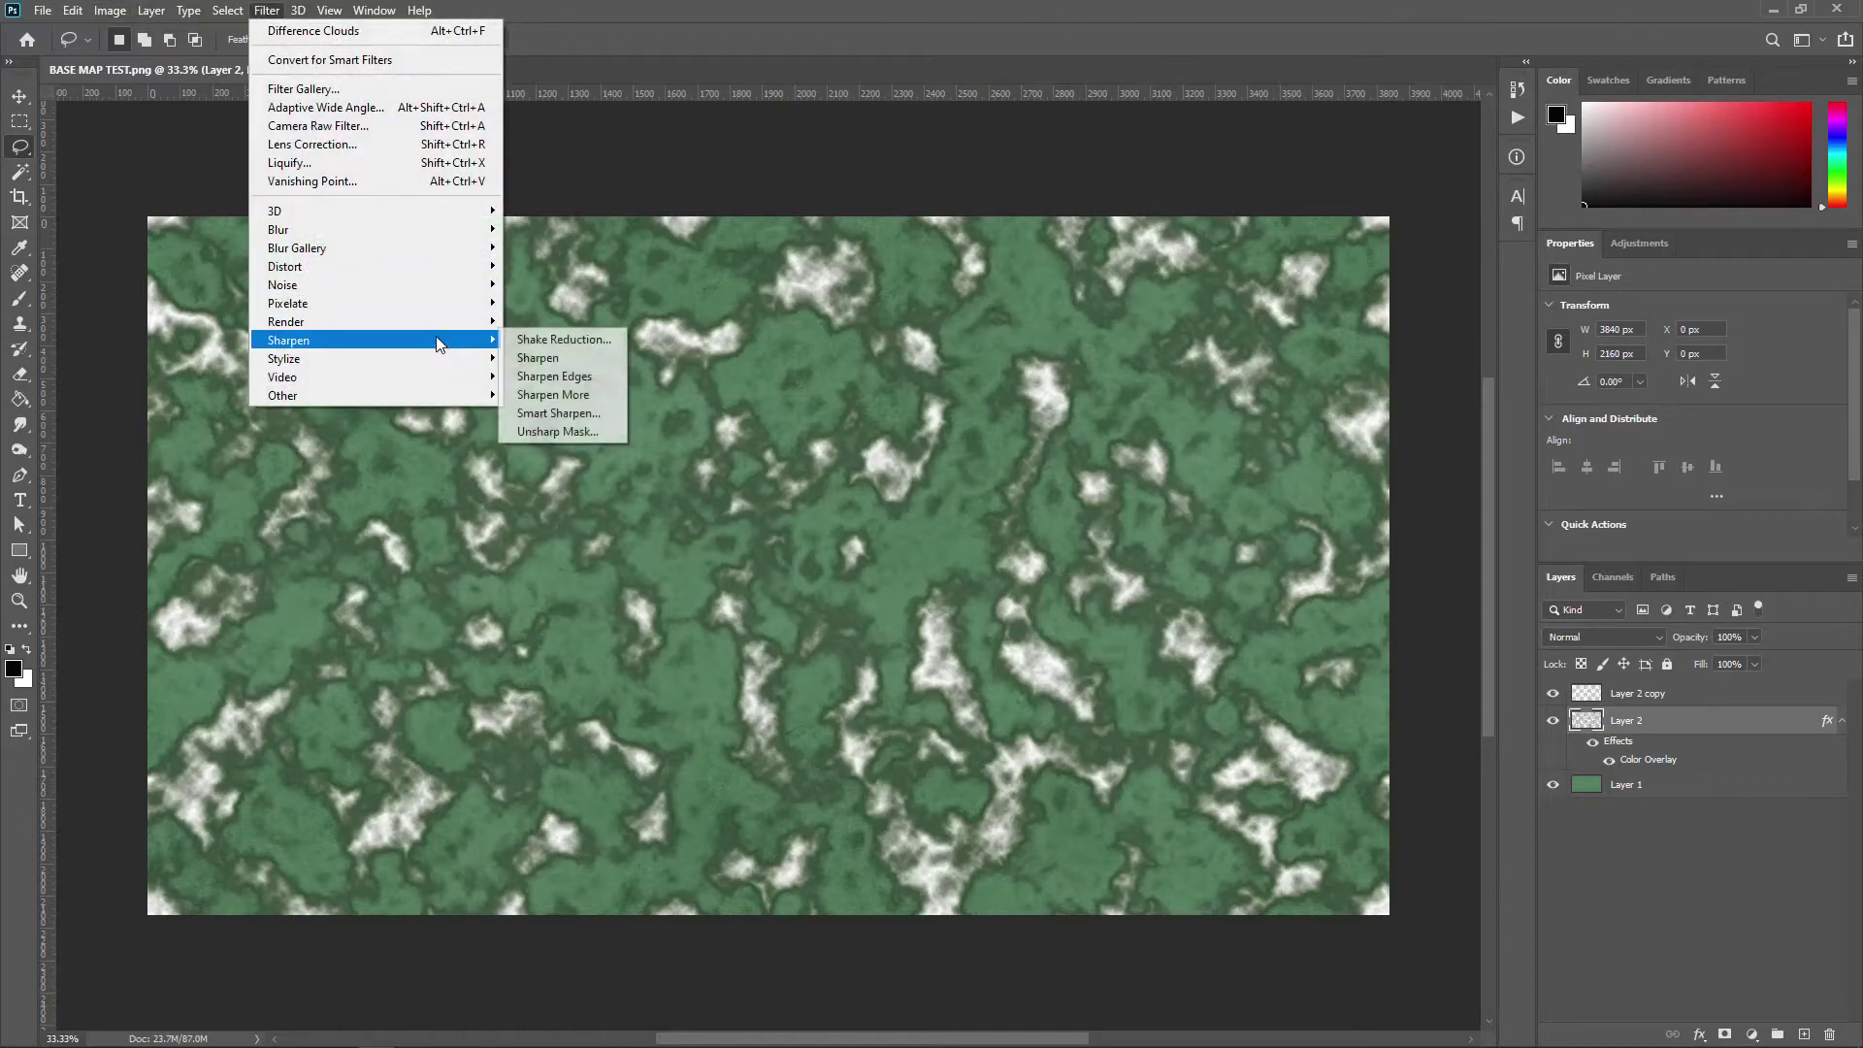
mouse_move(452, 364)
click(541, 379)
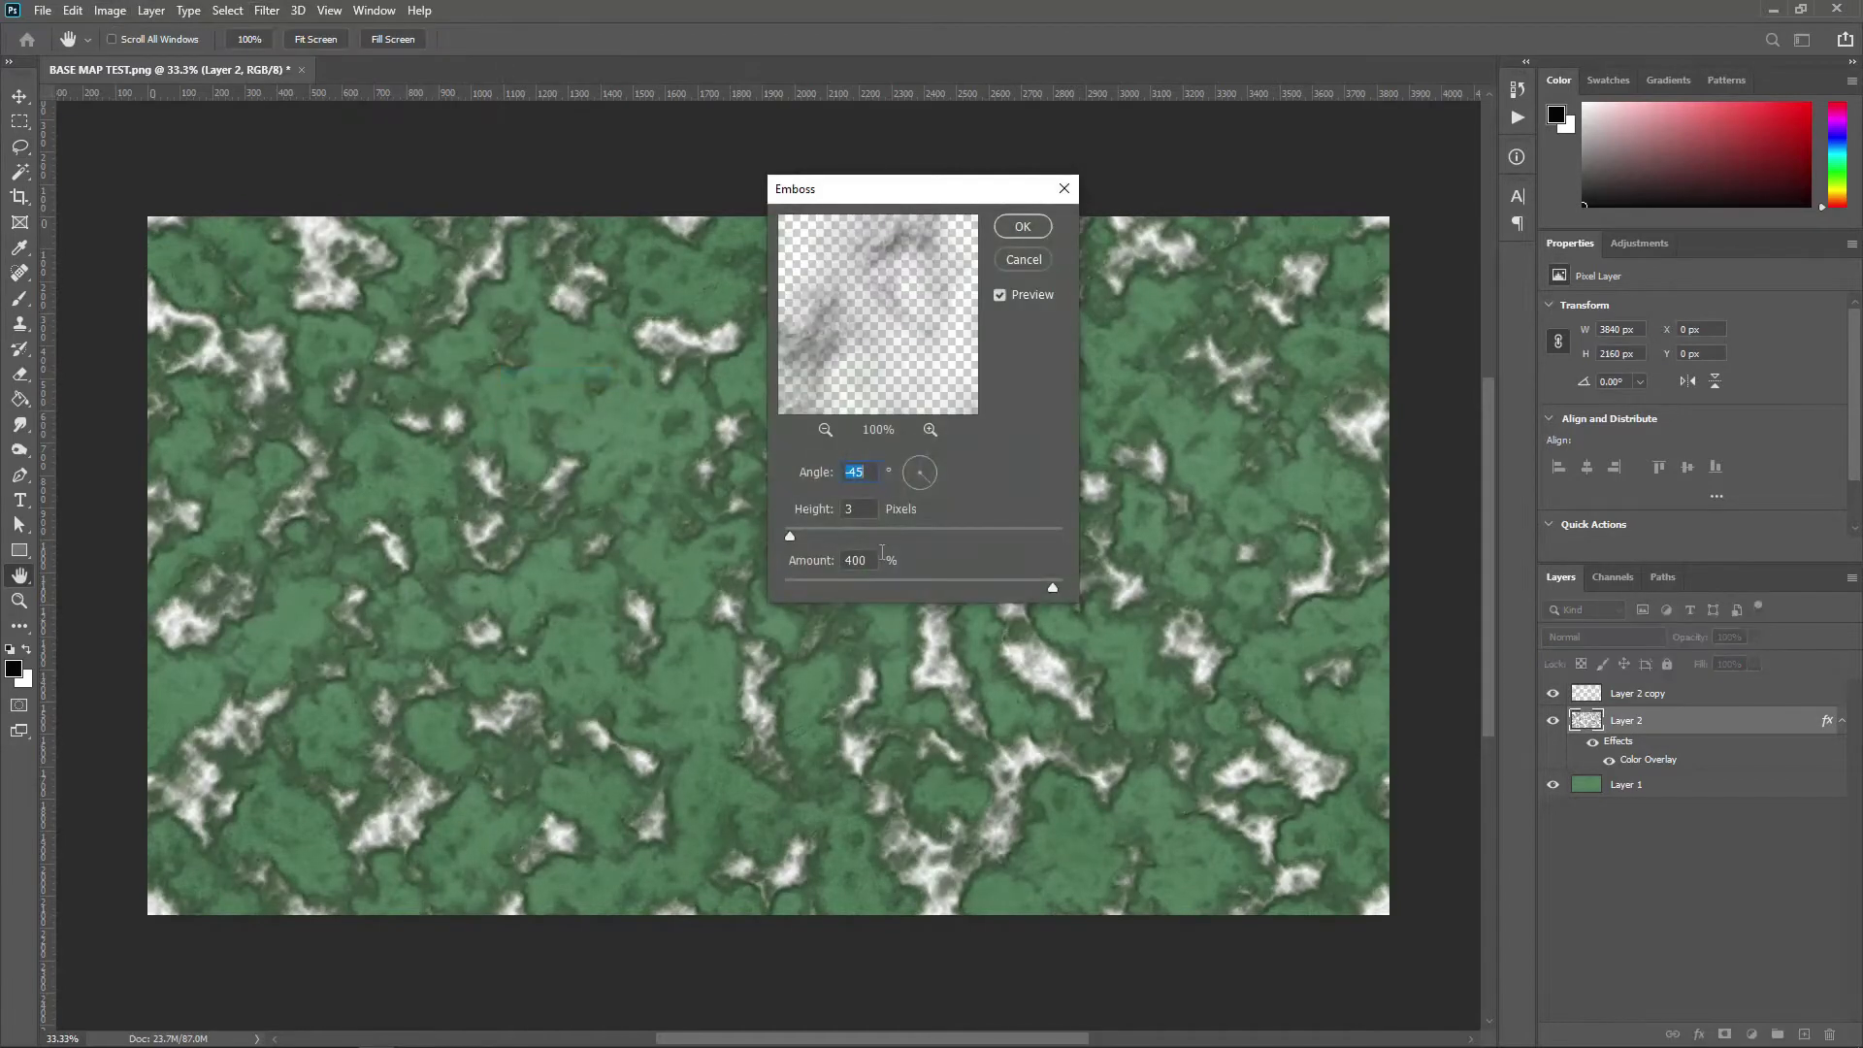
double_click(856, 509)
text(2)
text(200)
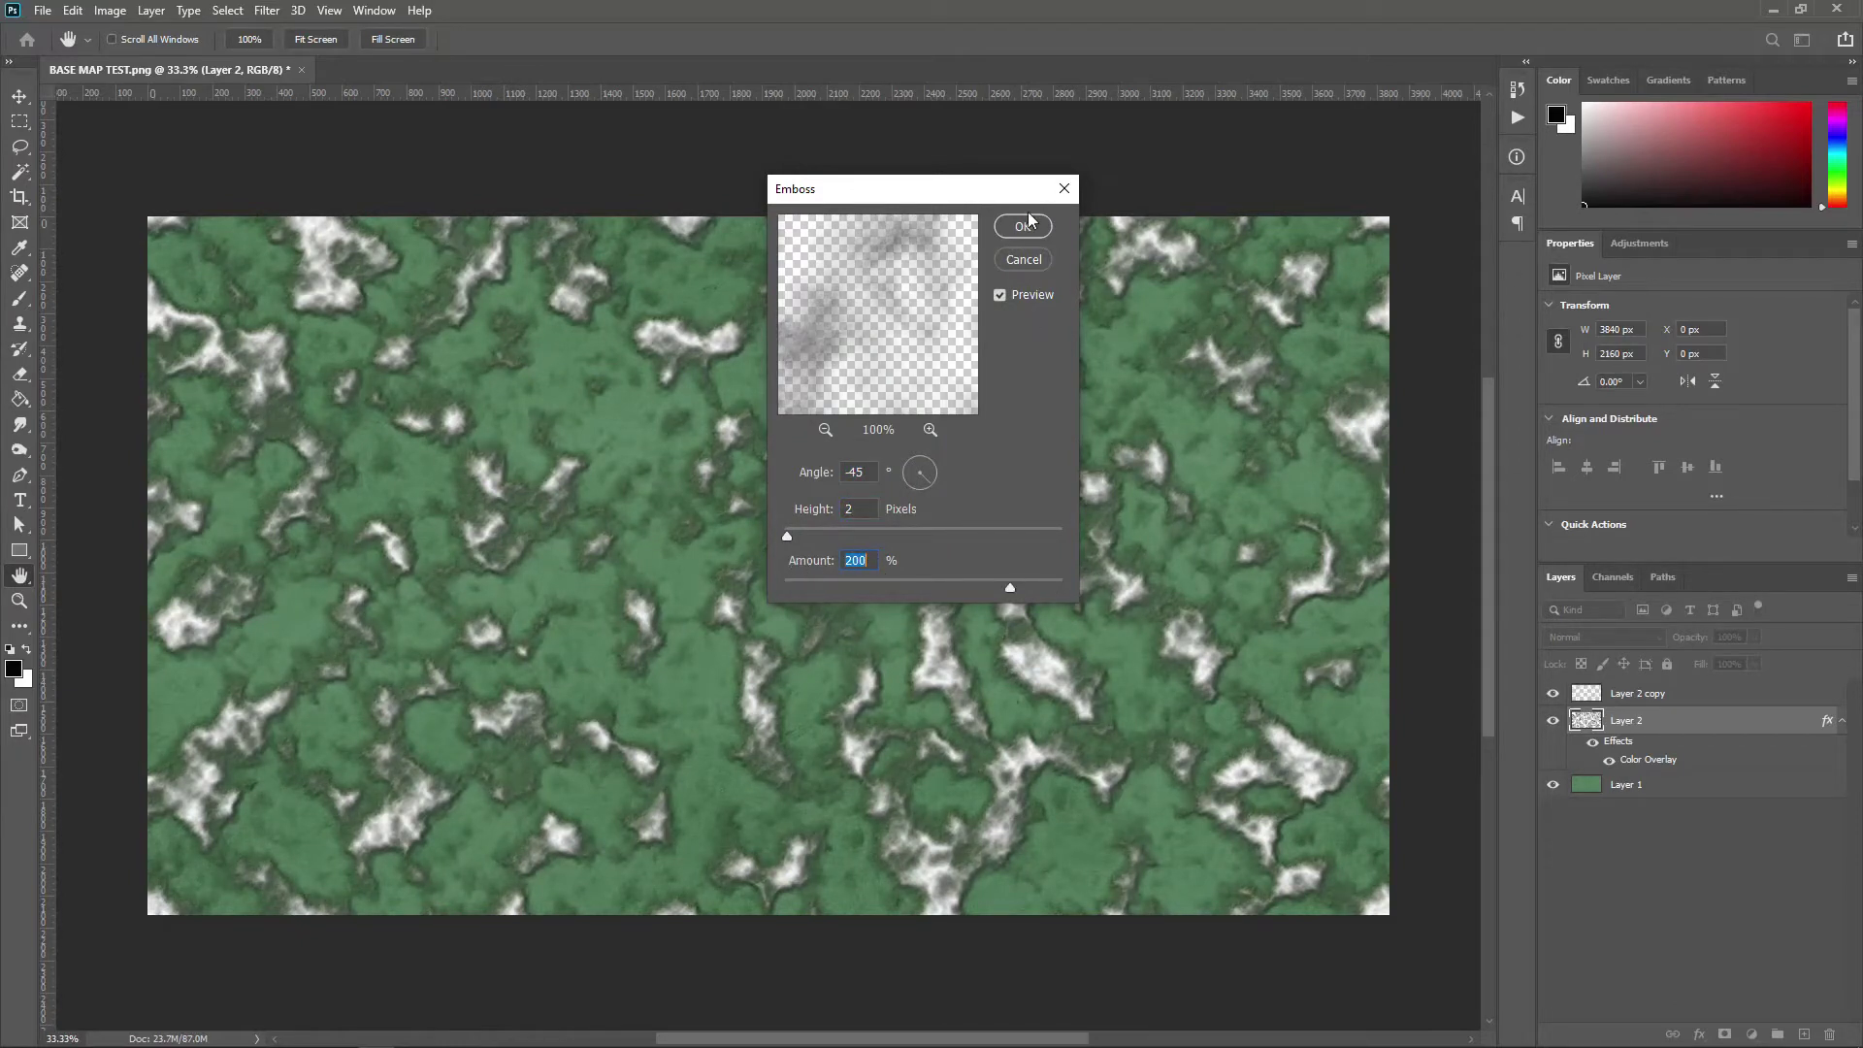
click(1023, 224)
key(l)
click(1553, 693)
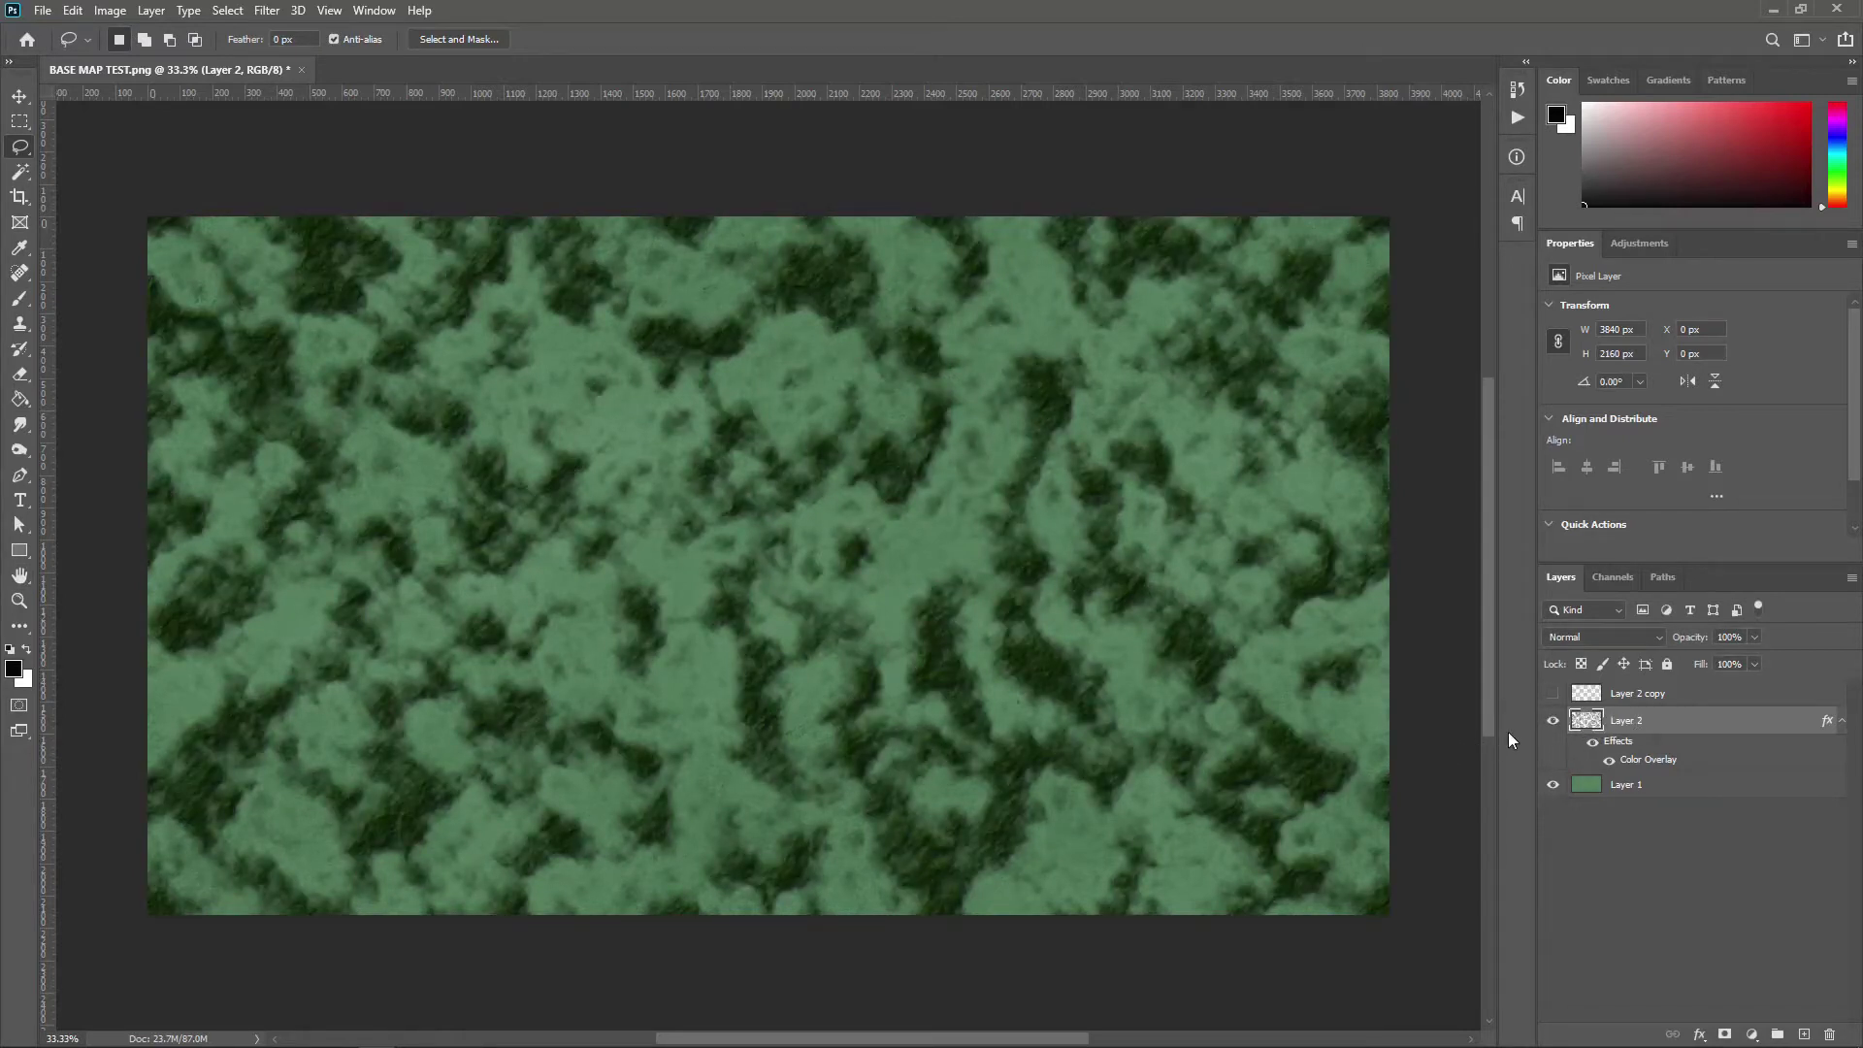
click(1553, 693)
Step: Emboss Layer 2 copy at an angle of -45°, with a height of 3 pixels and an amount of 400%
click(1577, 700)
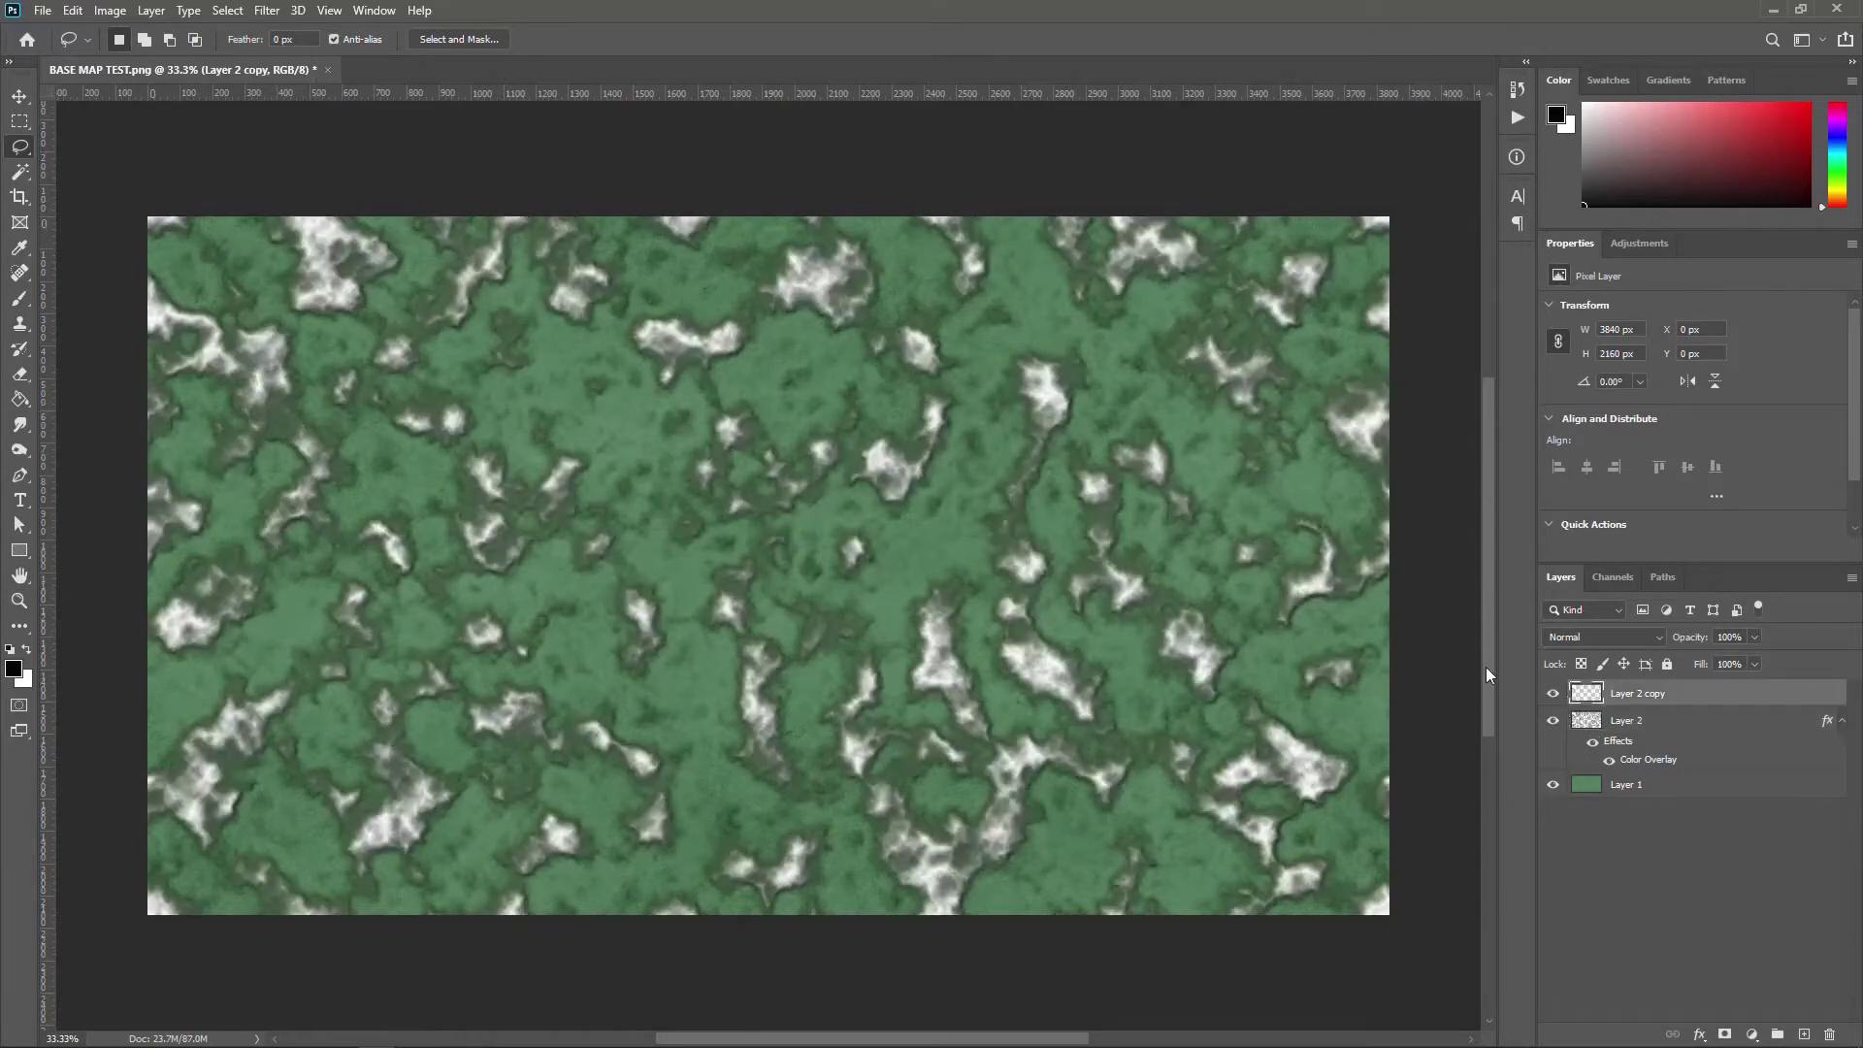
click(278, 11)
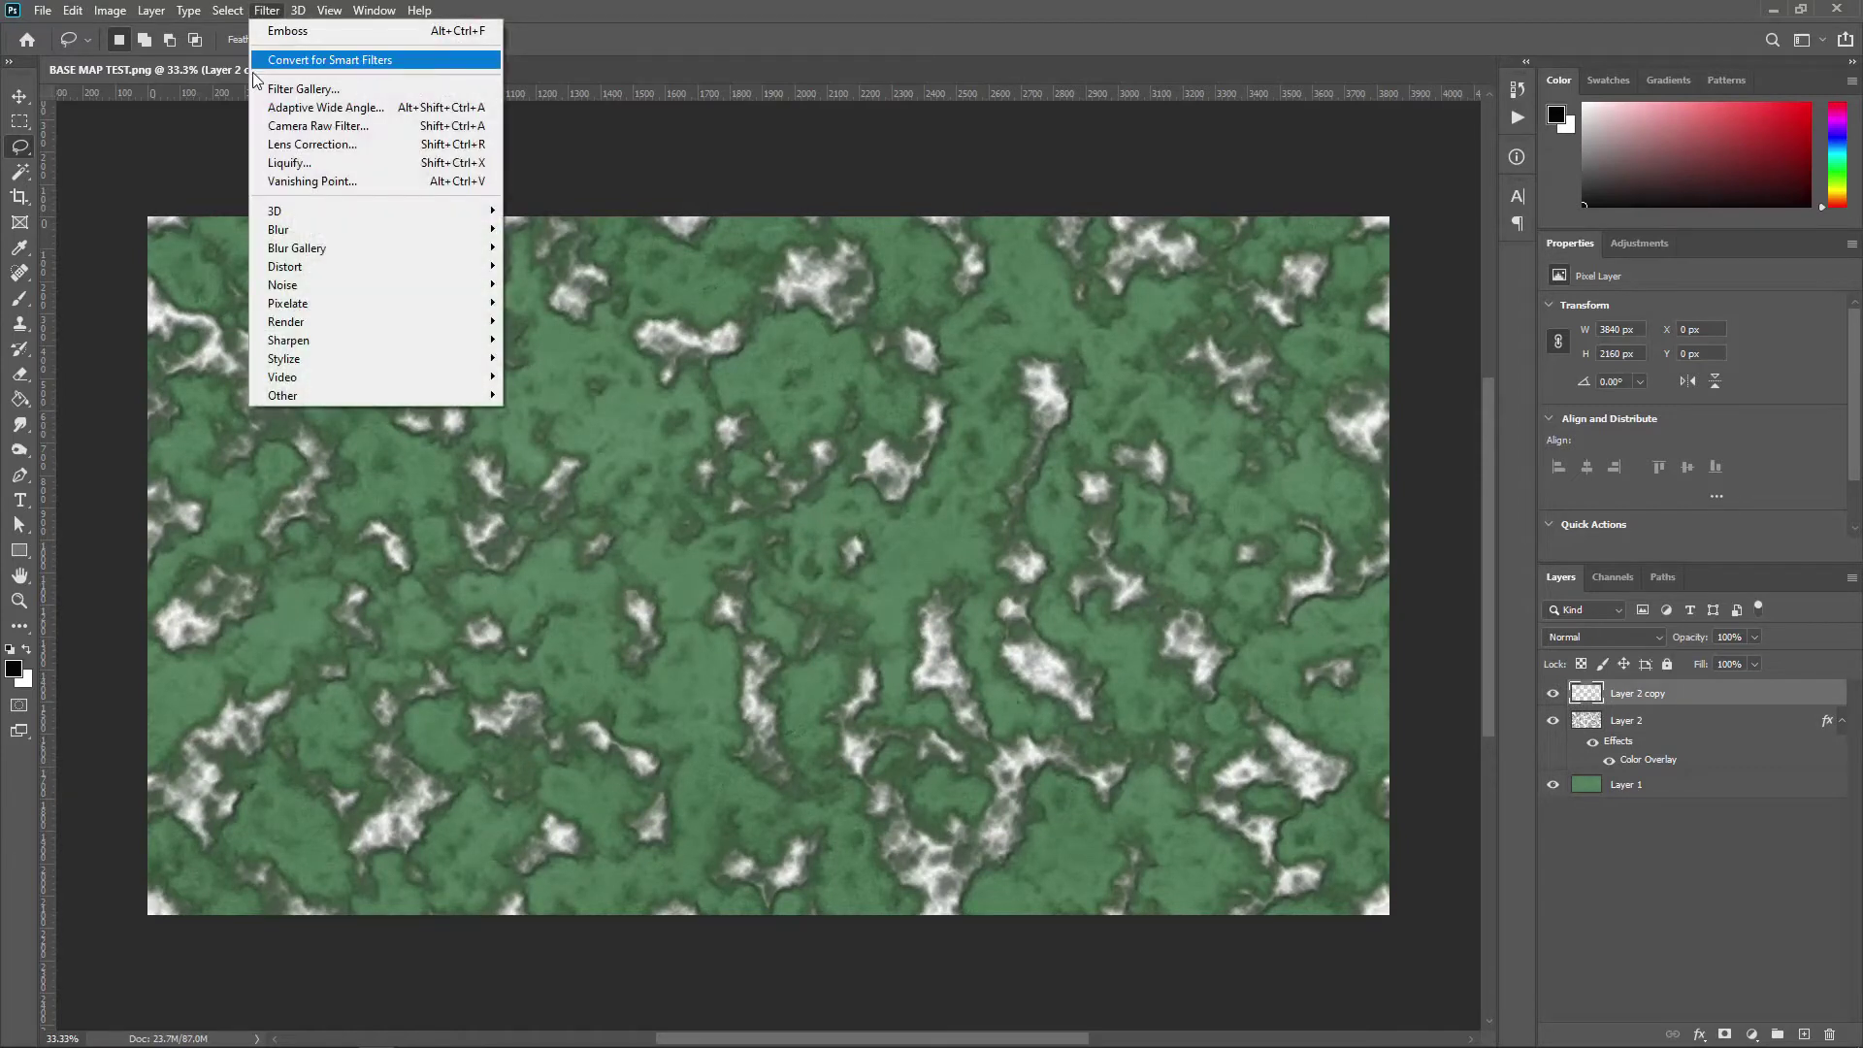
mouse_move(333, 359)
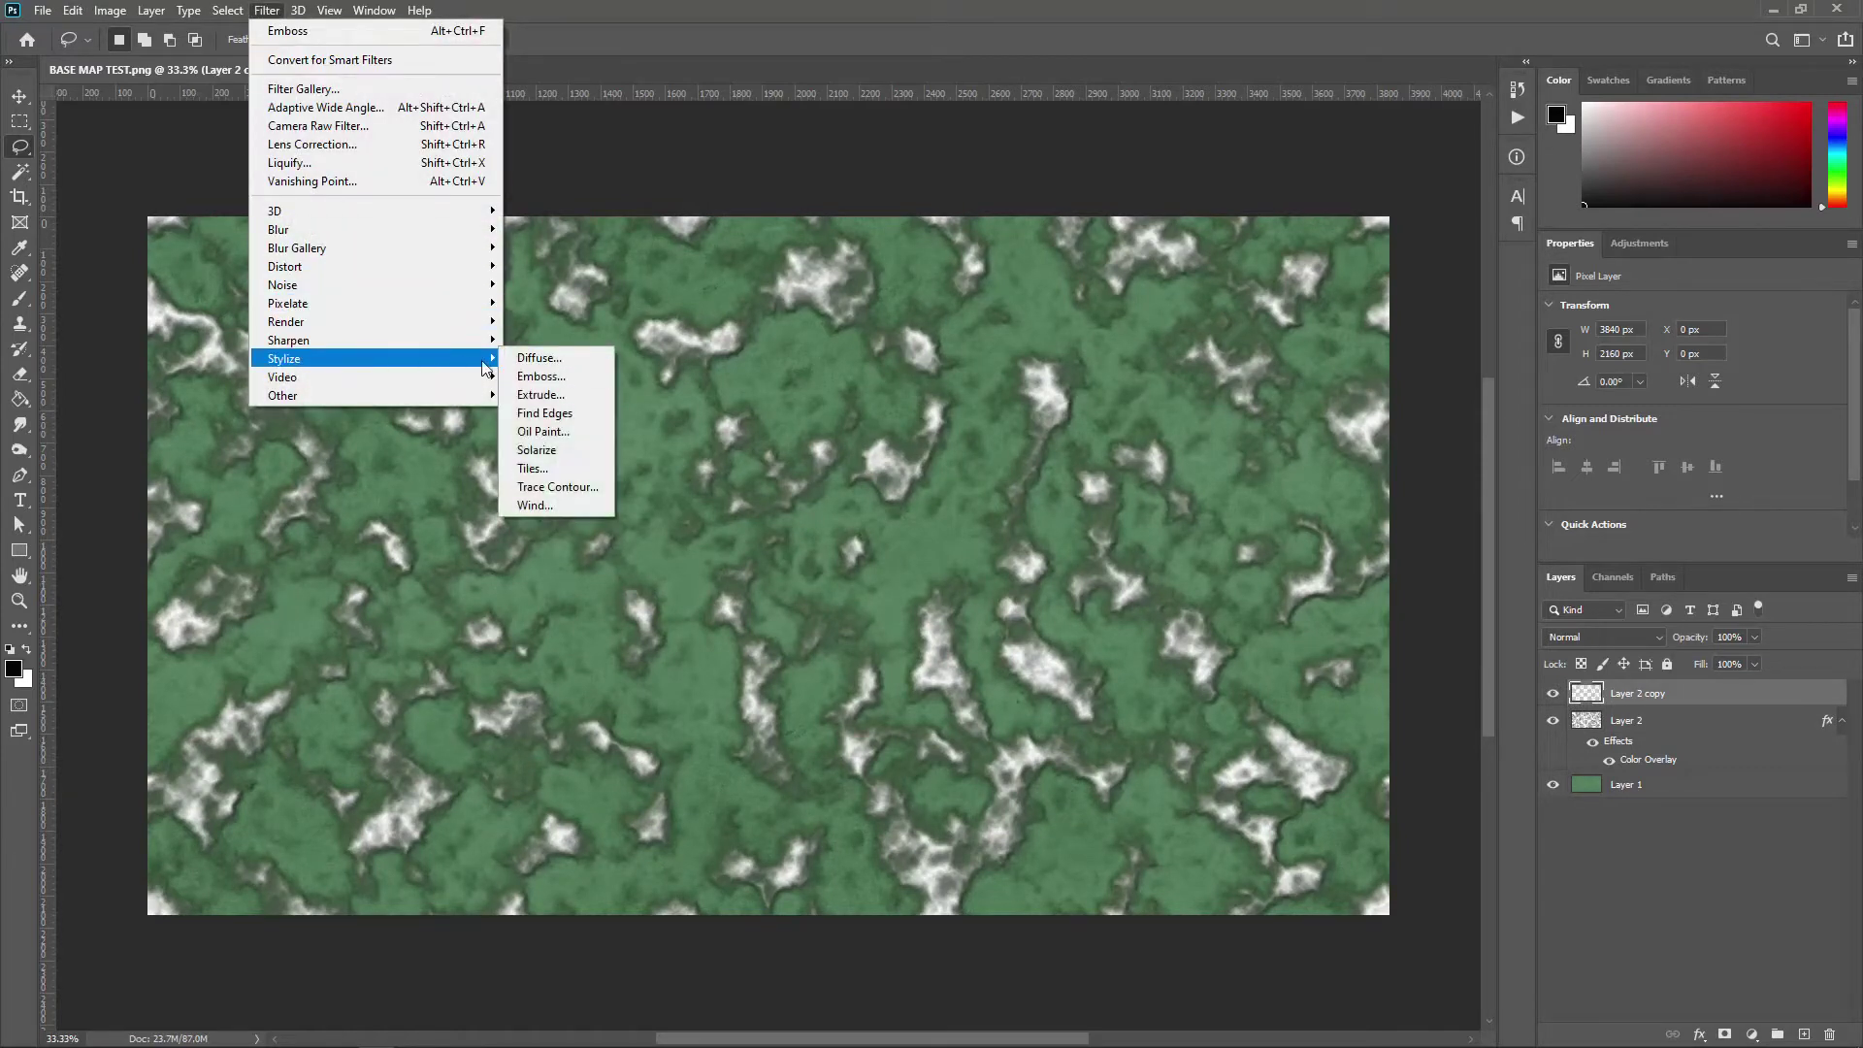
click(541, 377)
click(874, 509)
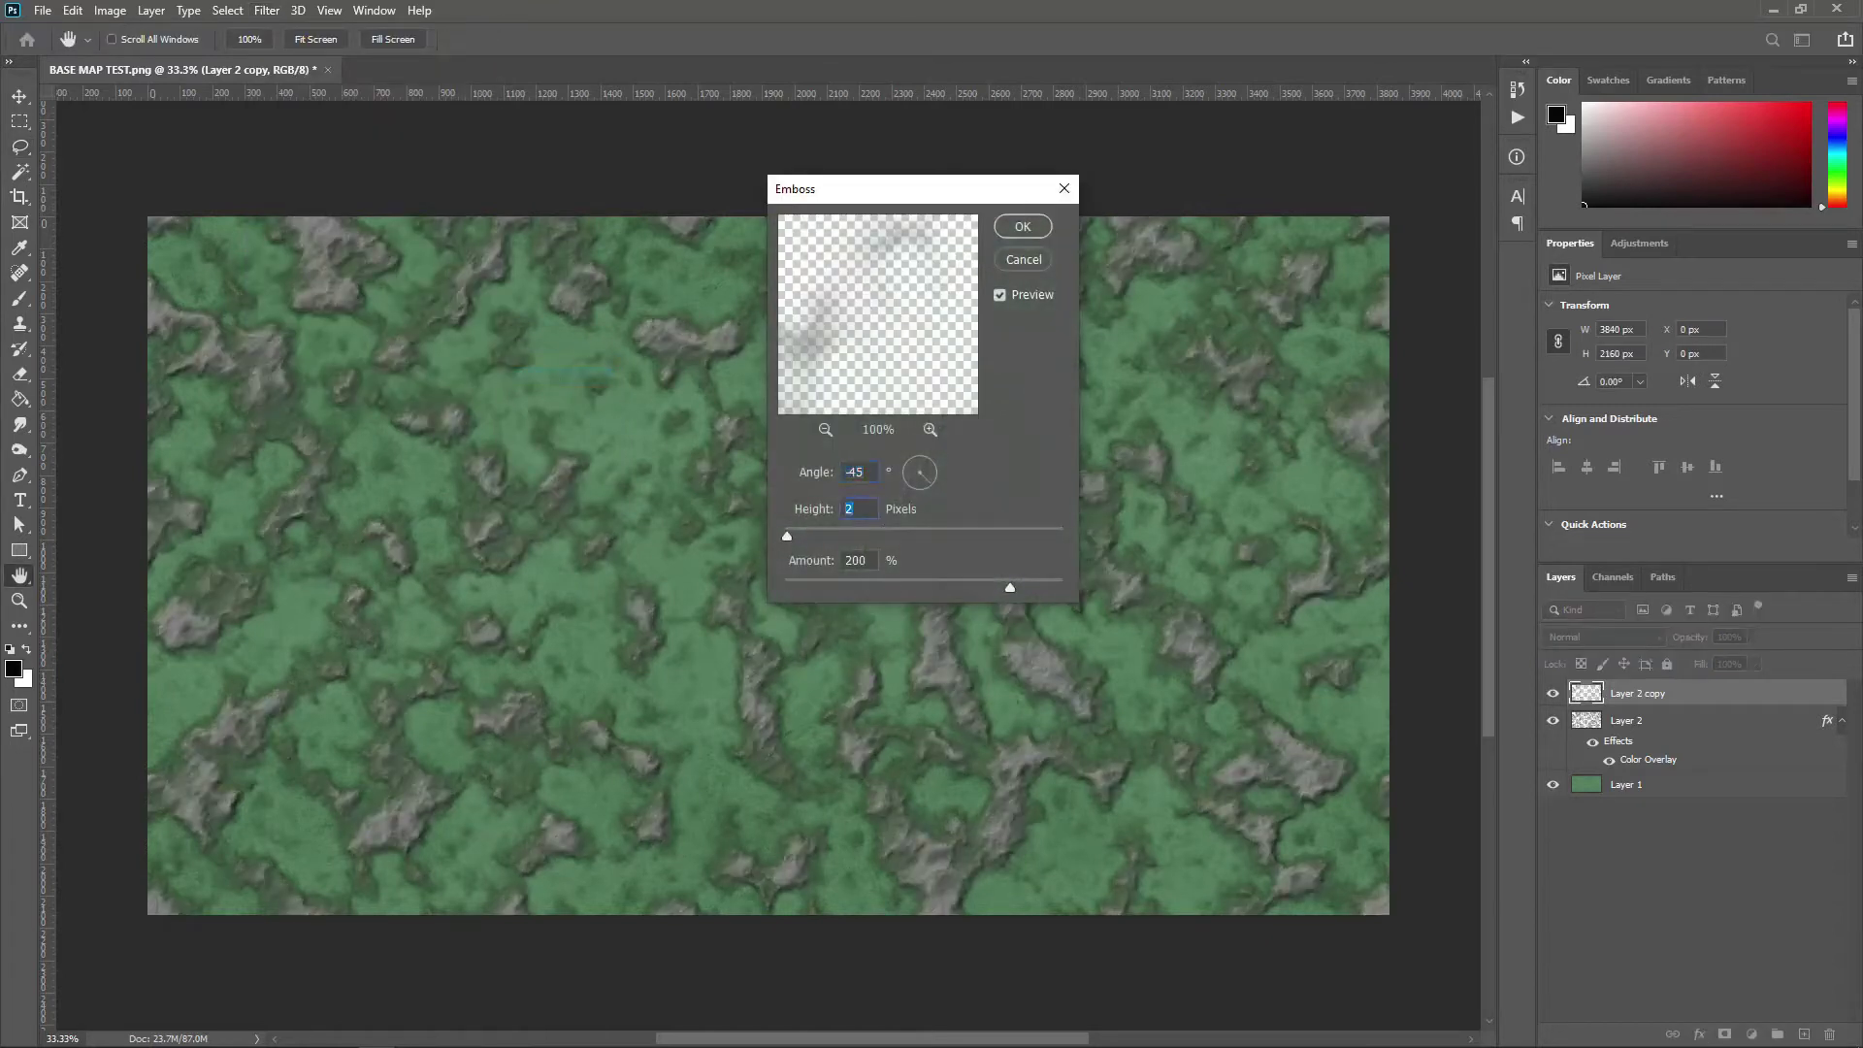
double_click(871, 560)
text(400)
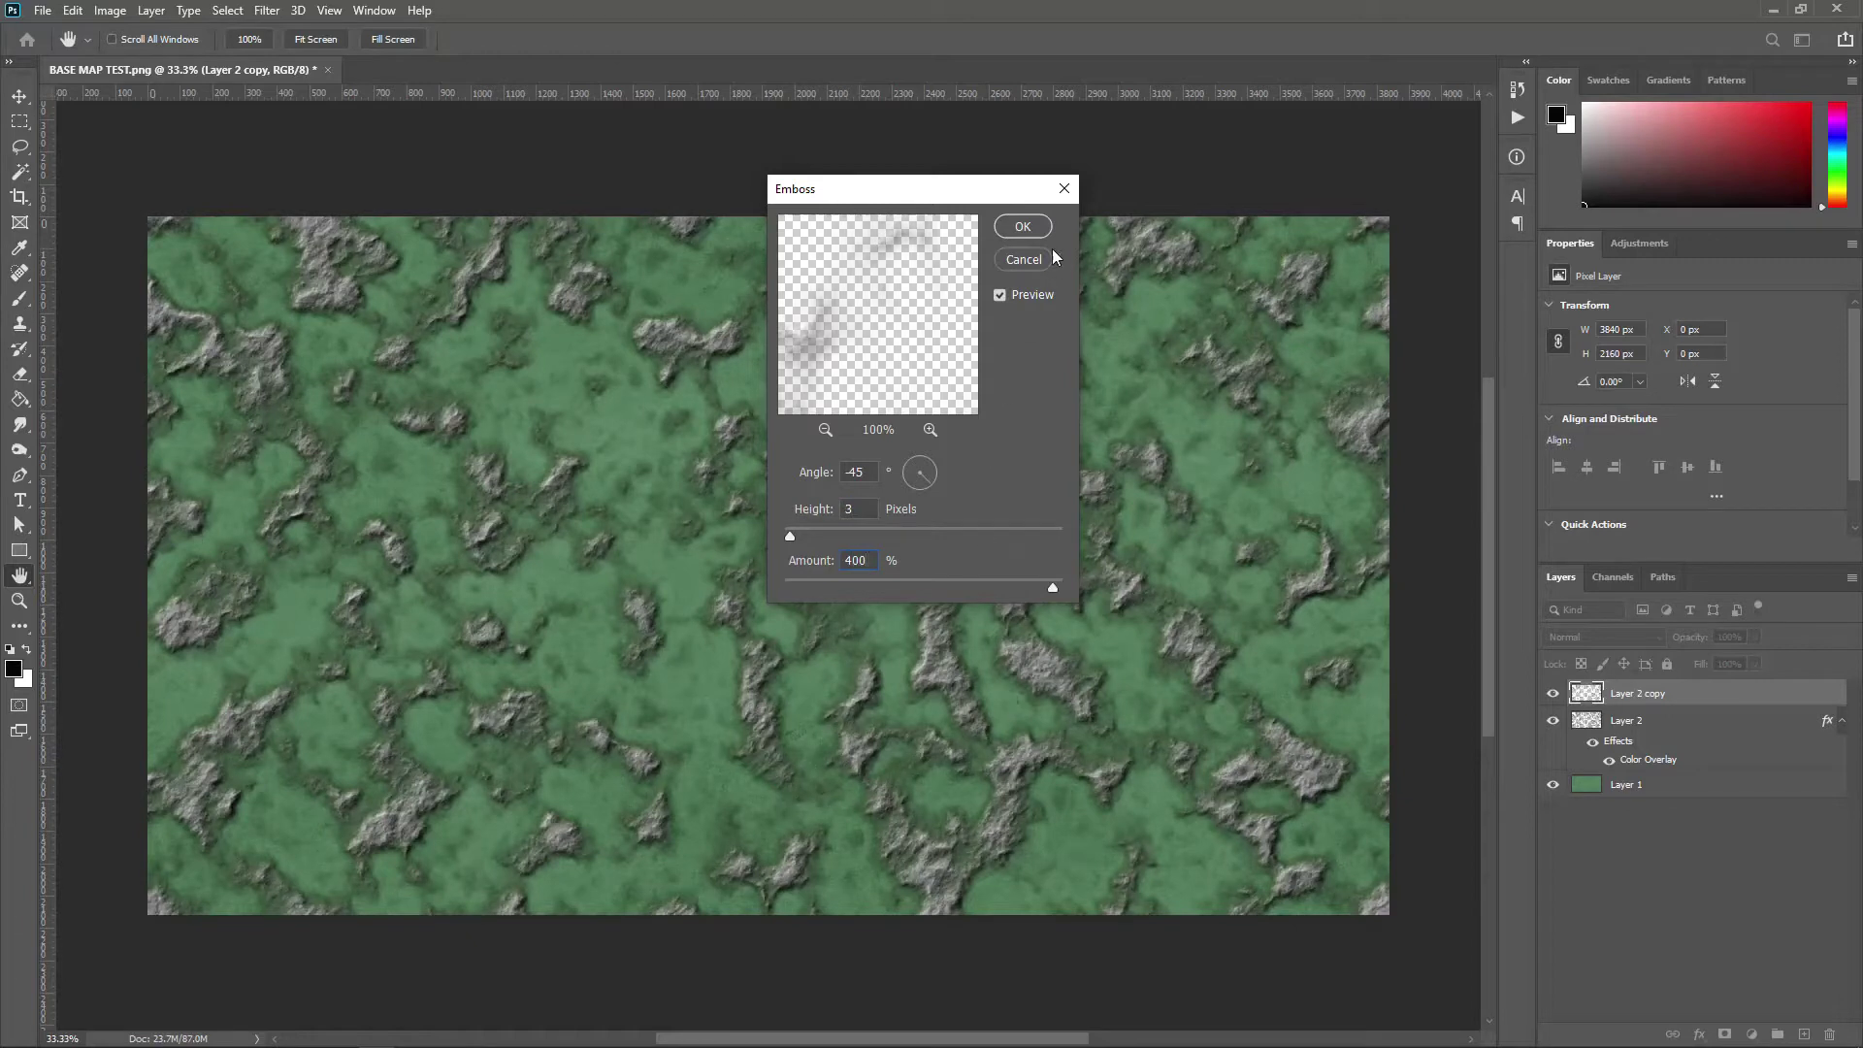
click(1023, 227)
key(l)
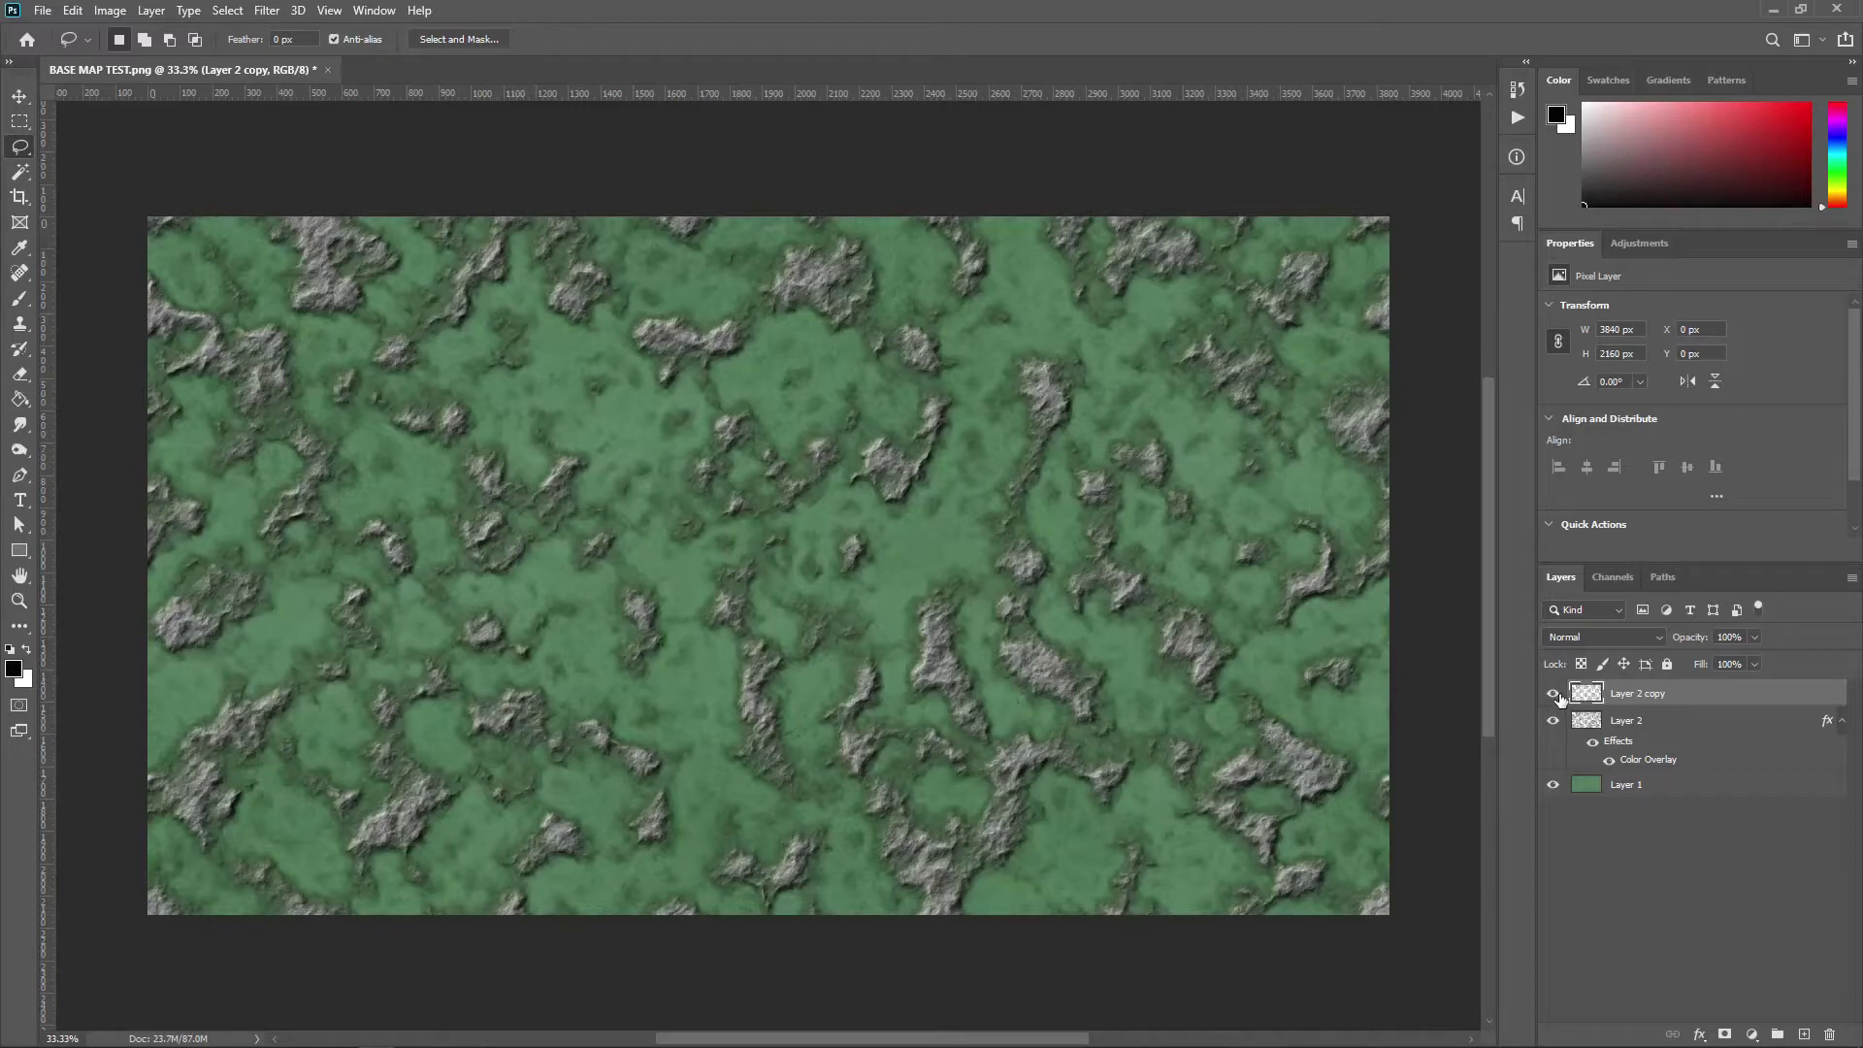
Step: Enable the Bevel & Emboss effect on Layer 2 copy and open its settings
double_click(1722, 700)
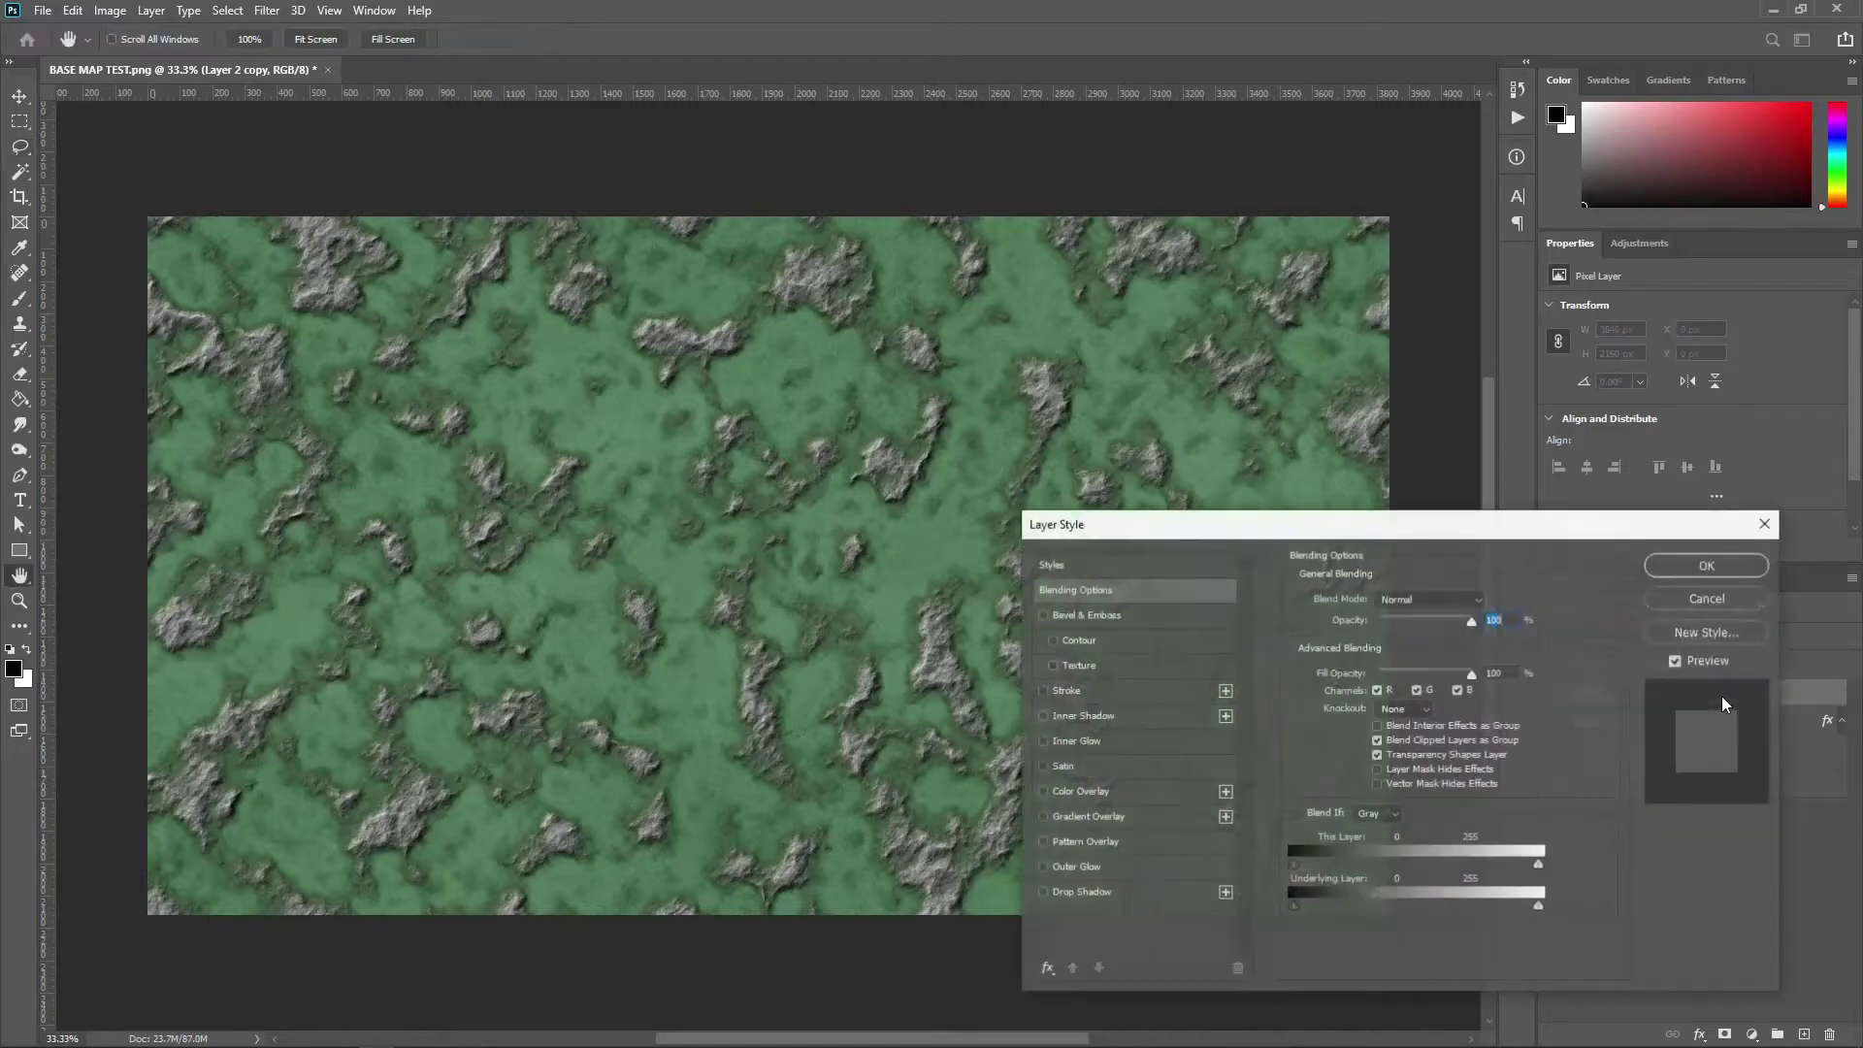
click(1041, 617)
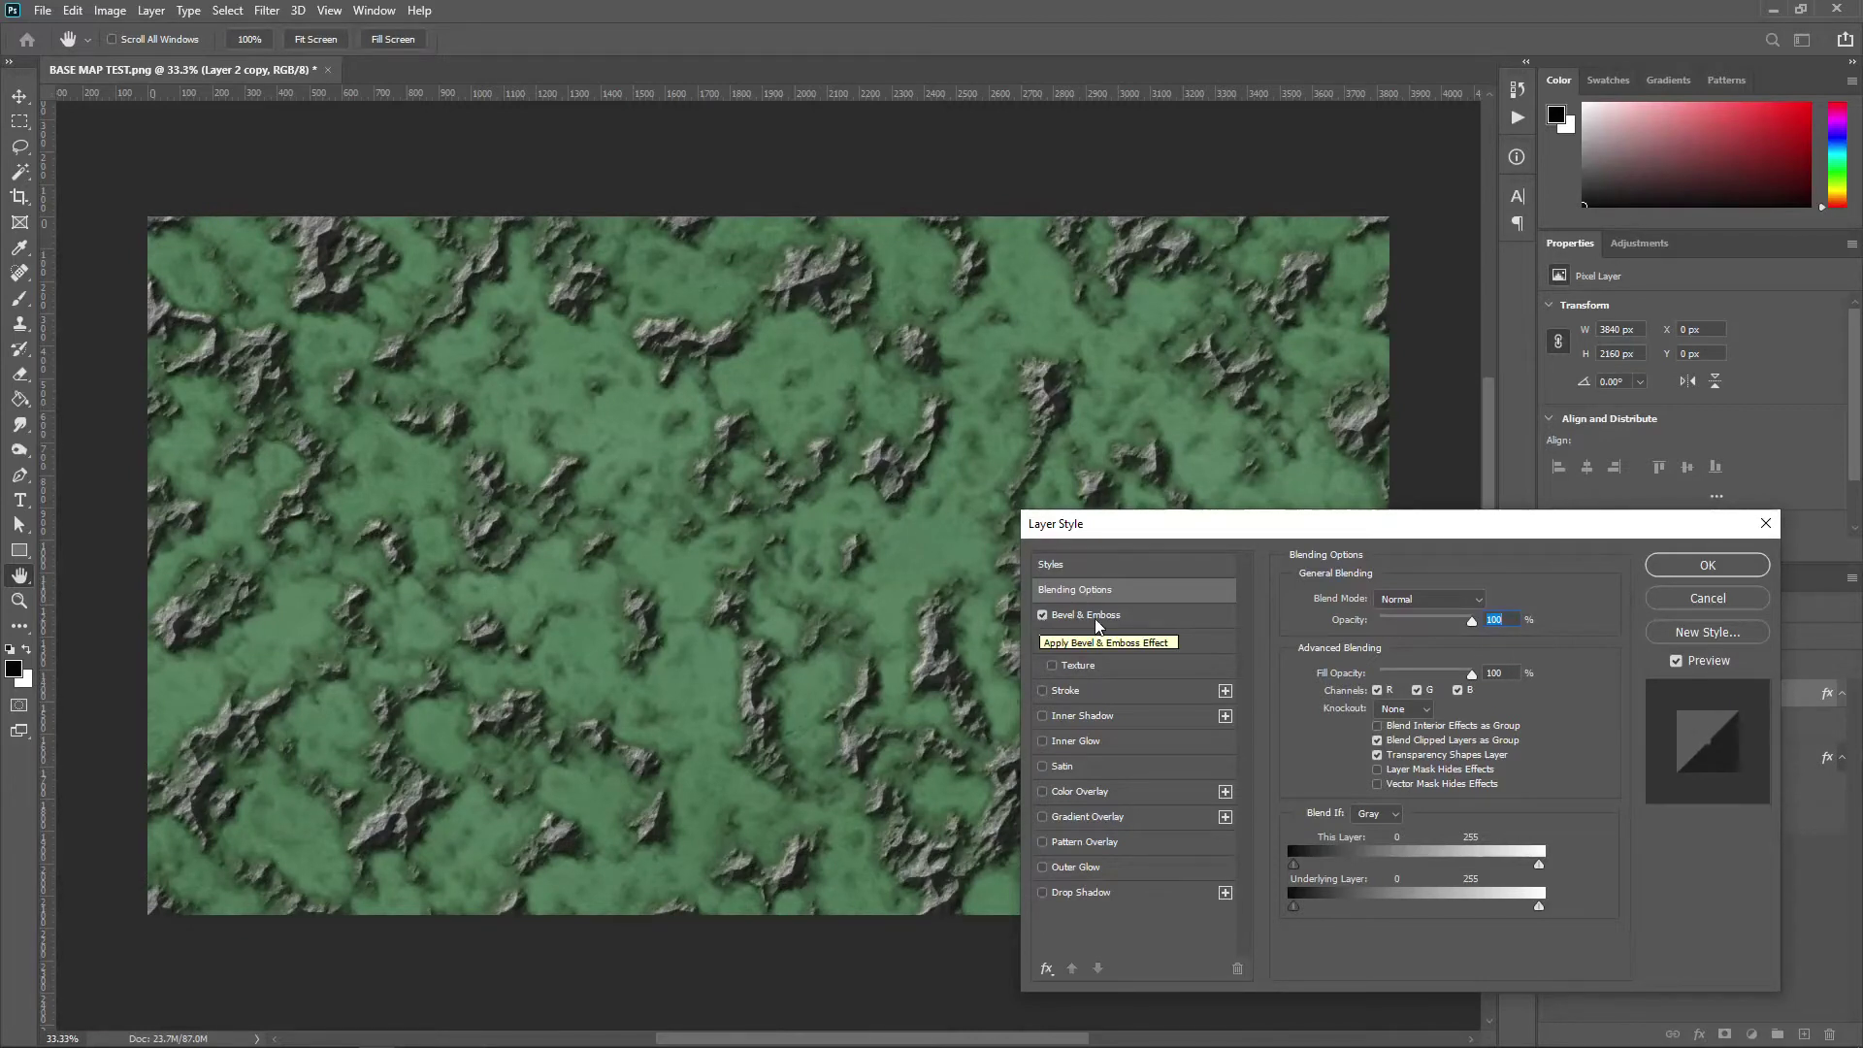
click(1126, 615)
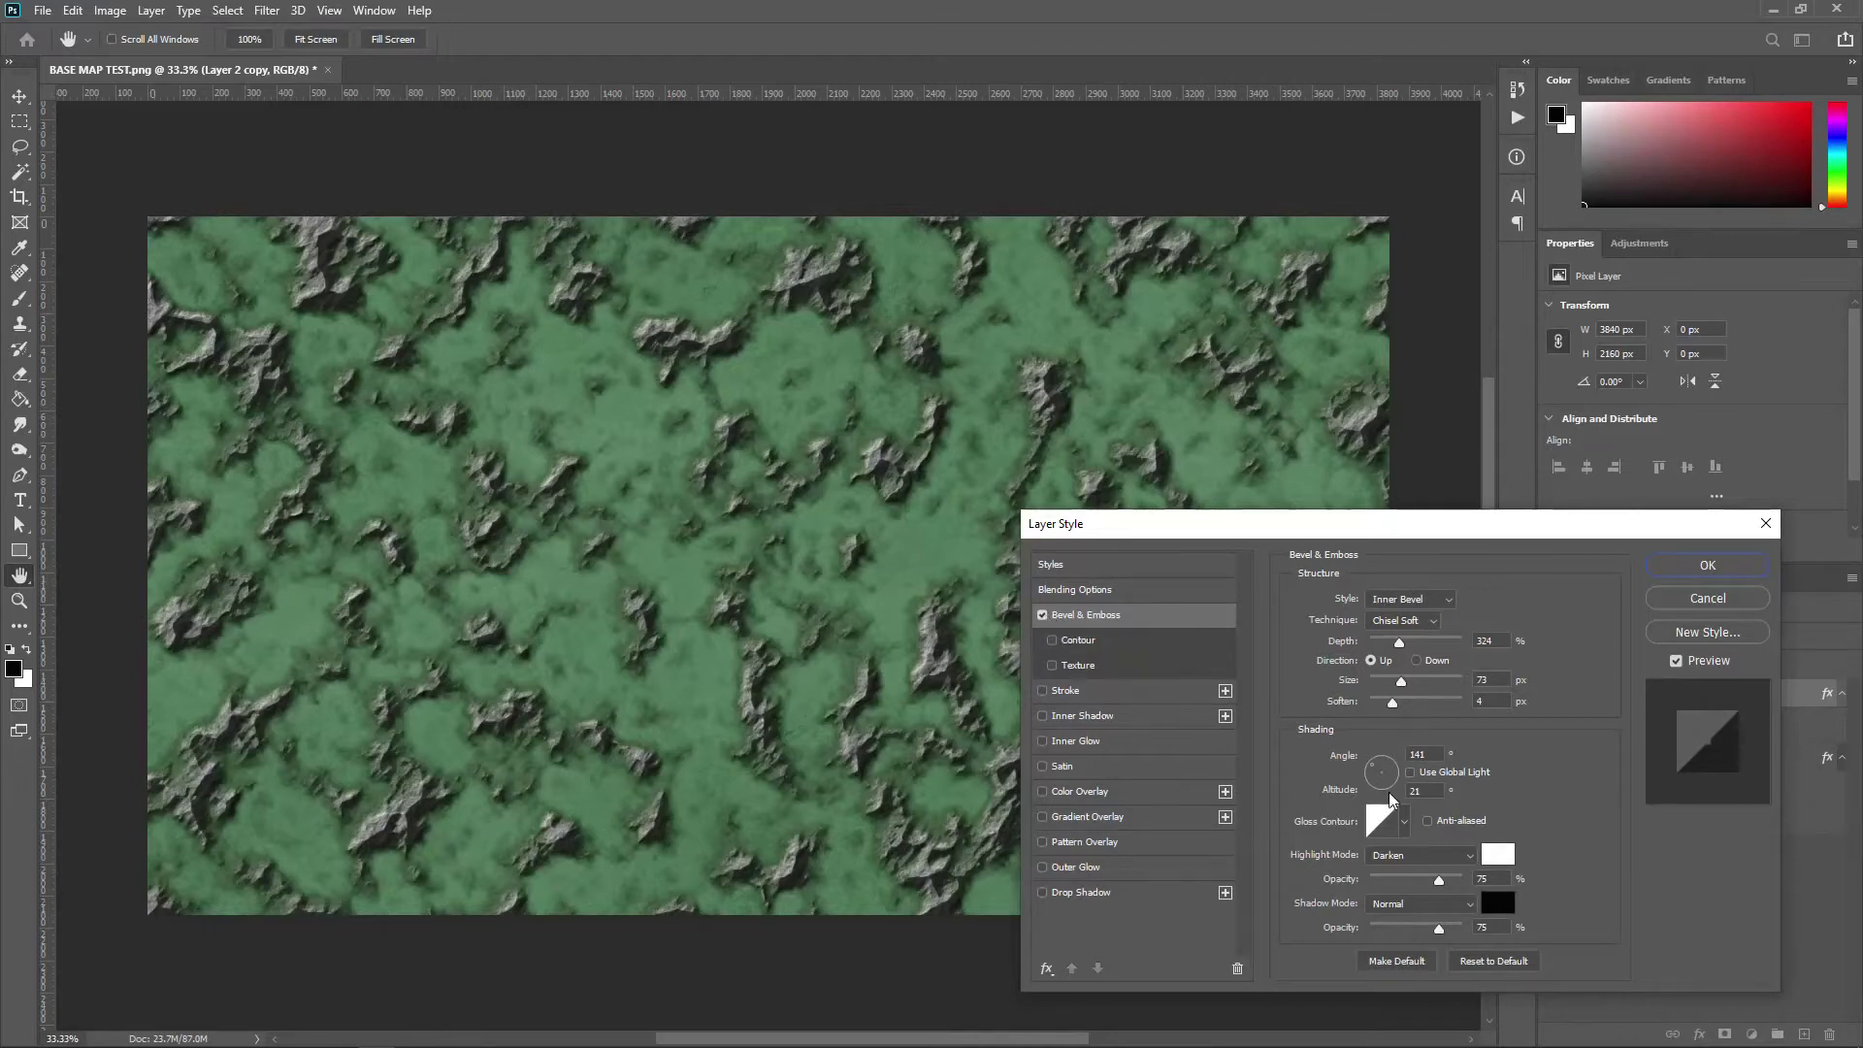
Step: Try the Chisel Hard technique for the bevel, compare it with the effect off, and return to Chisel Soft
click(1435, 622)
click(1398, 641)
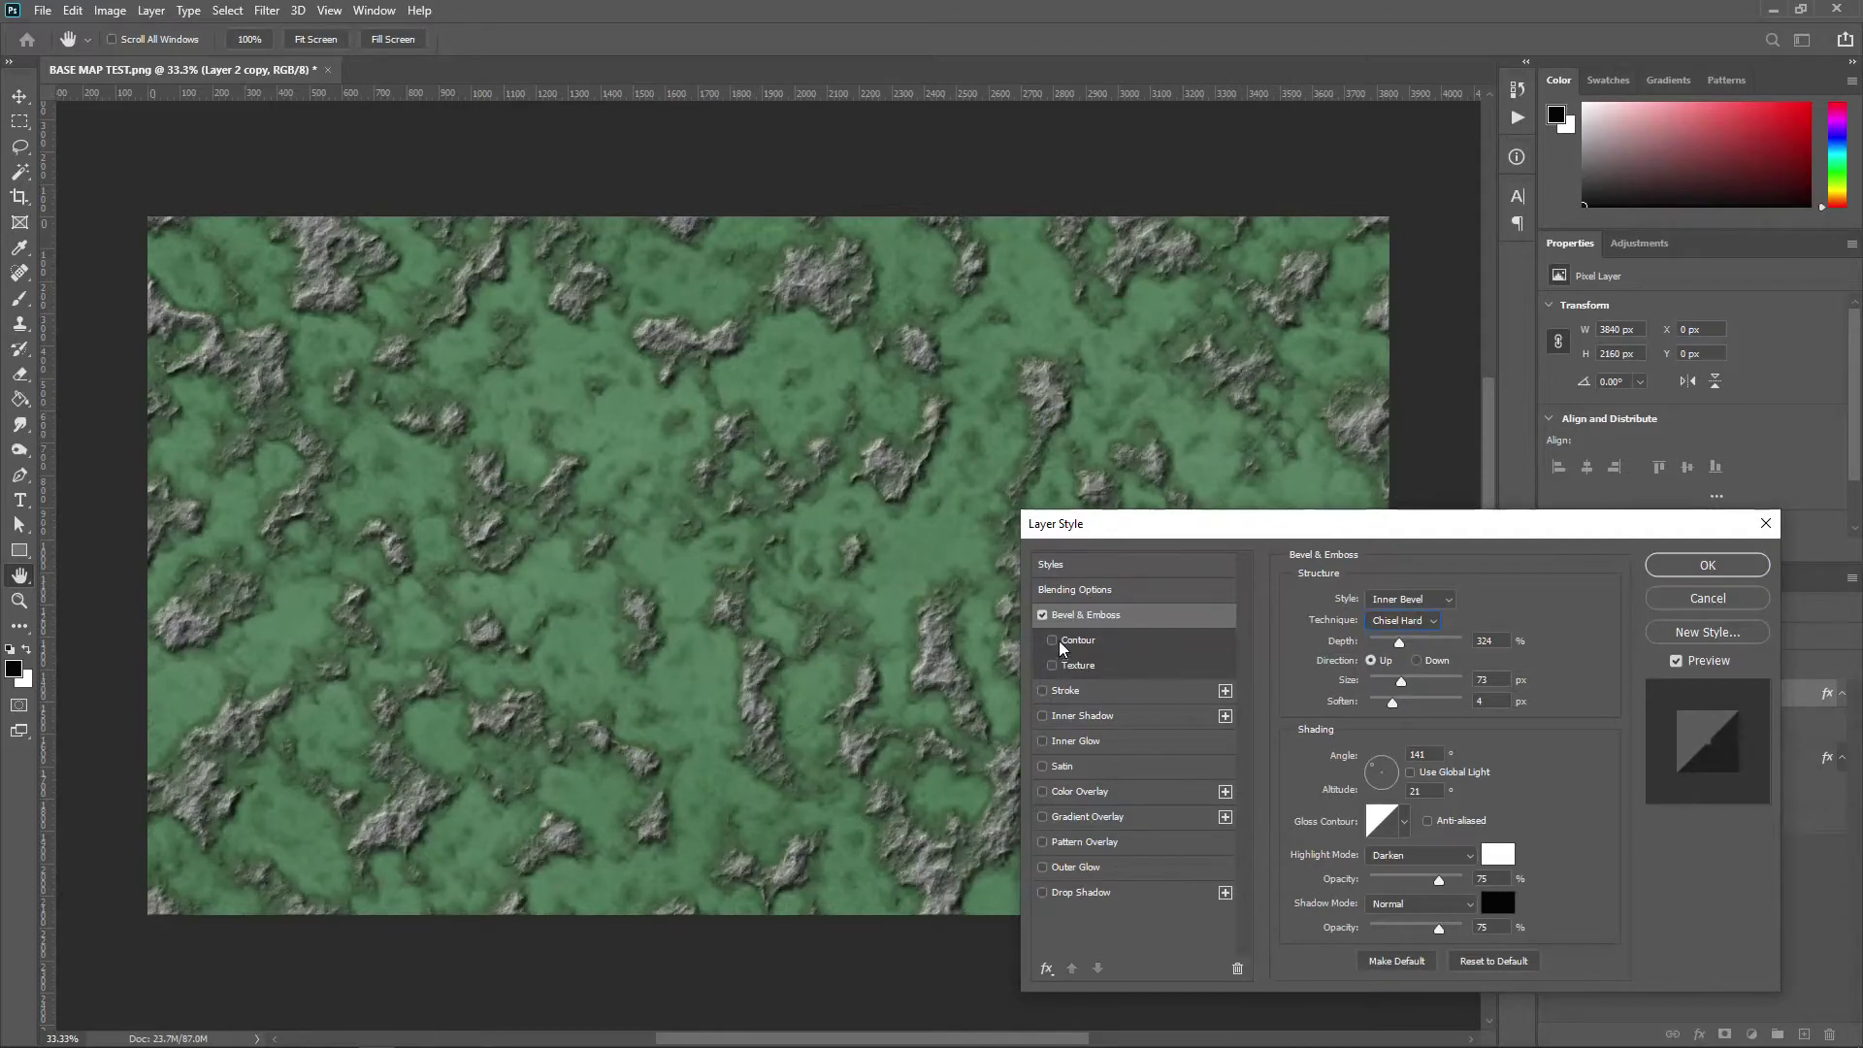
click(1042, 615)
click(1042, 615)
click(1042, 615)
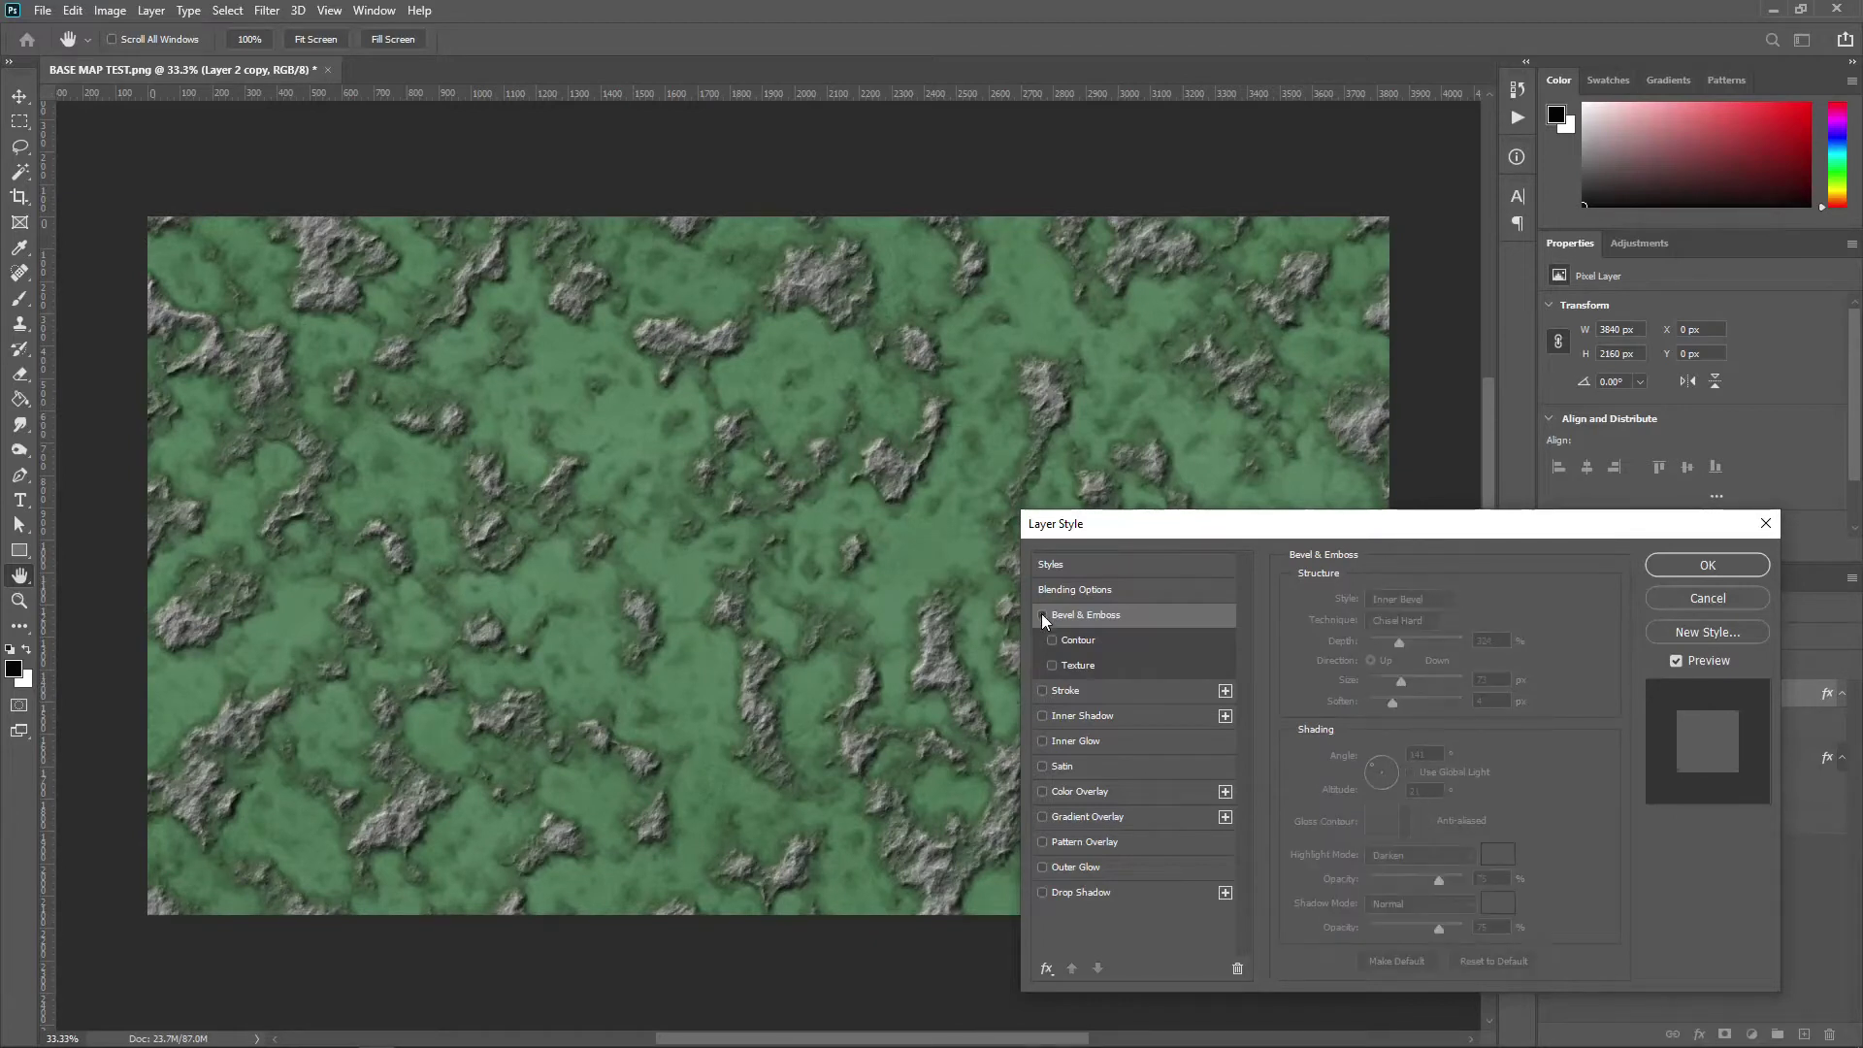
click(1042, 615)
click(1043, 615)
click(1042, 615)
click(1398, 622)
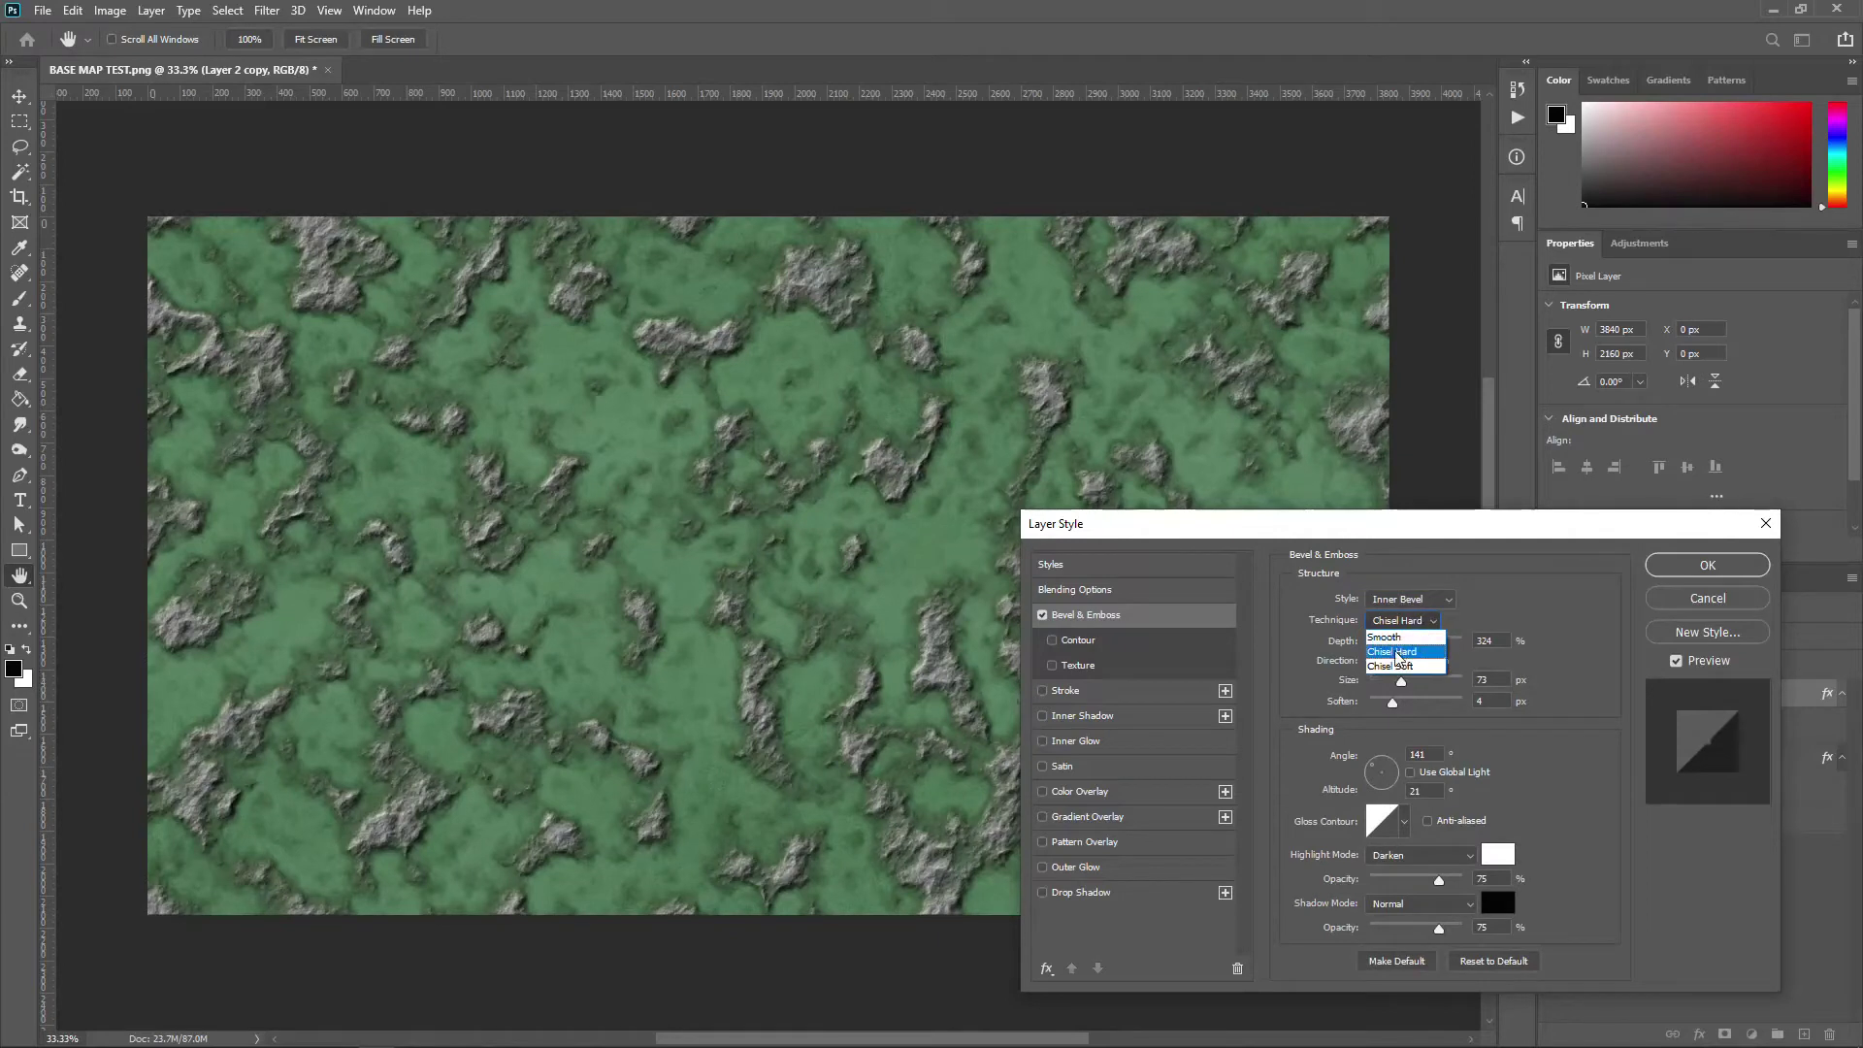
click(1395, 668)
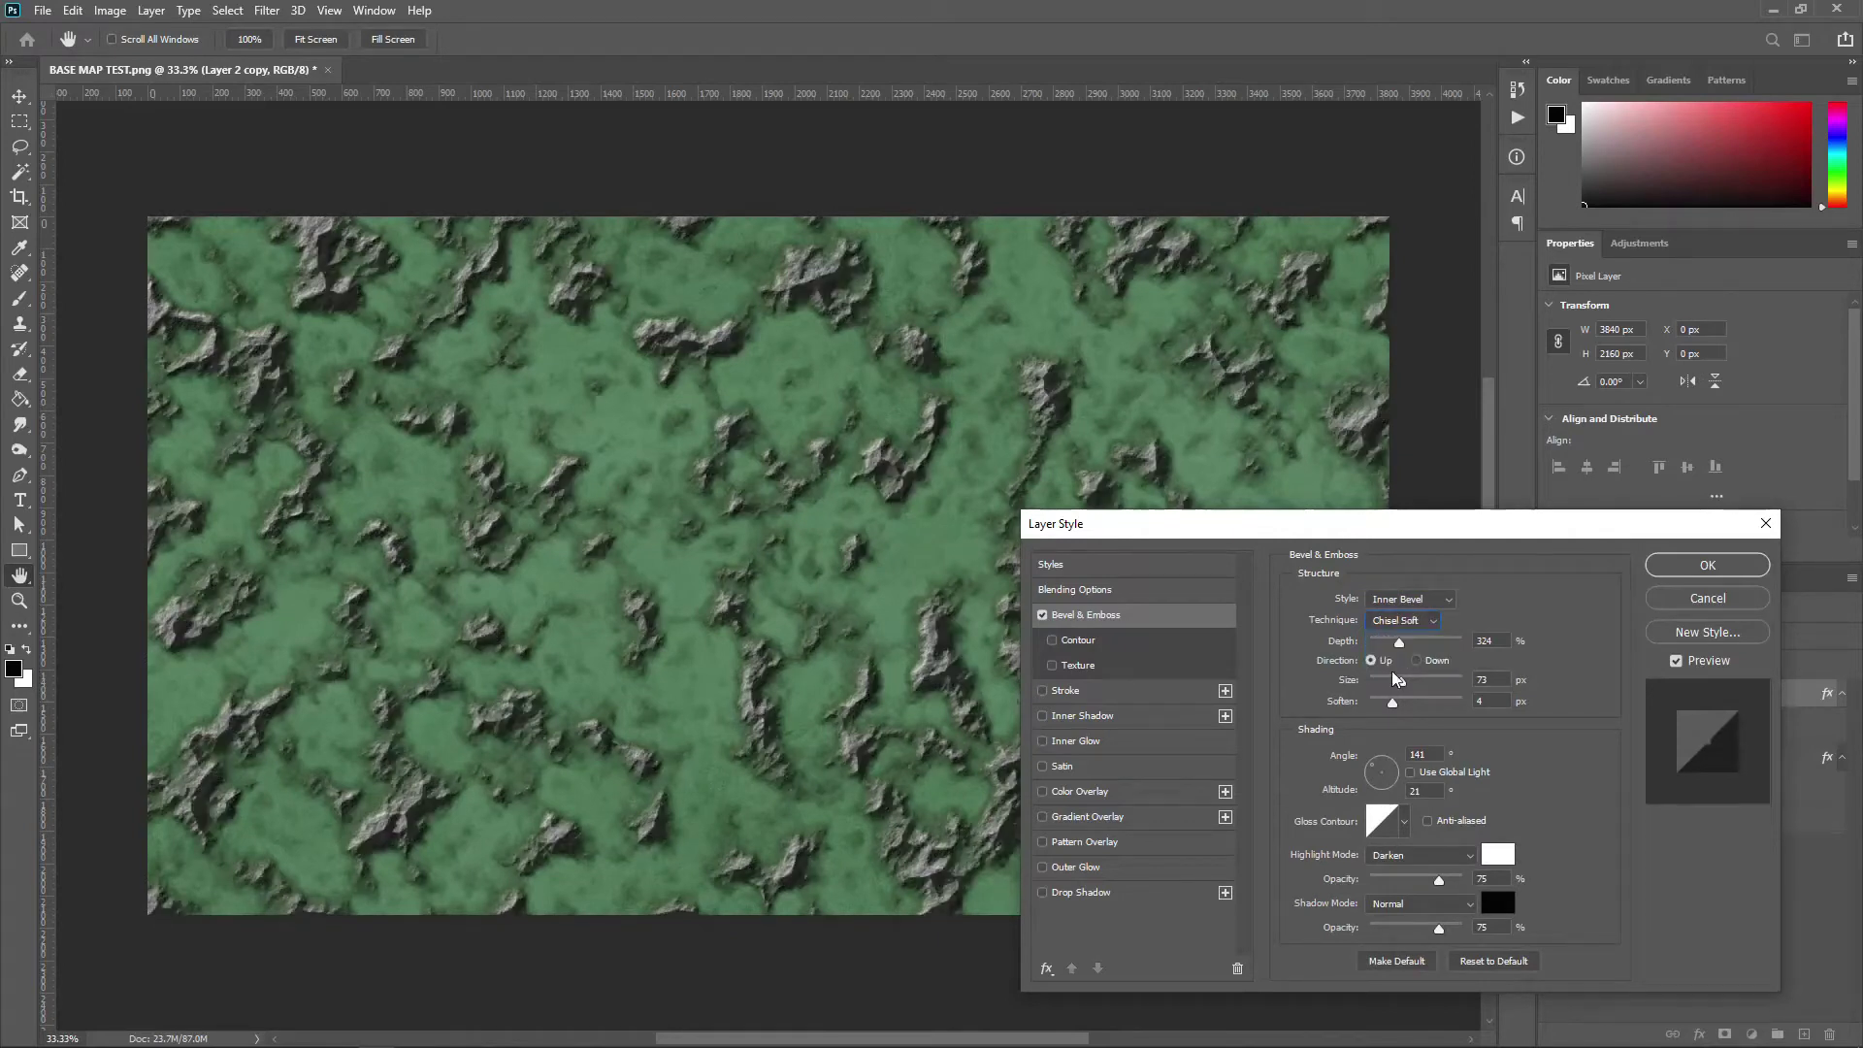
Step: Set the bevel's depth to 230%, its size to 62 px and its soften value to 2 px
drag(1399, 643, 1386, 647)
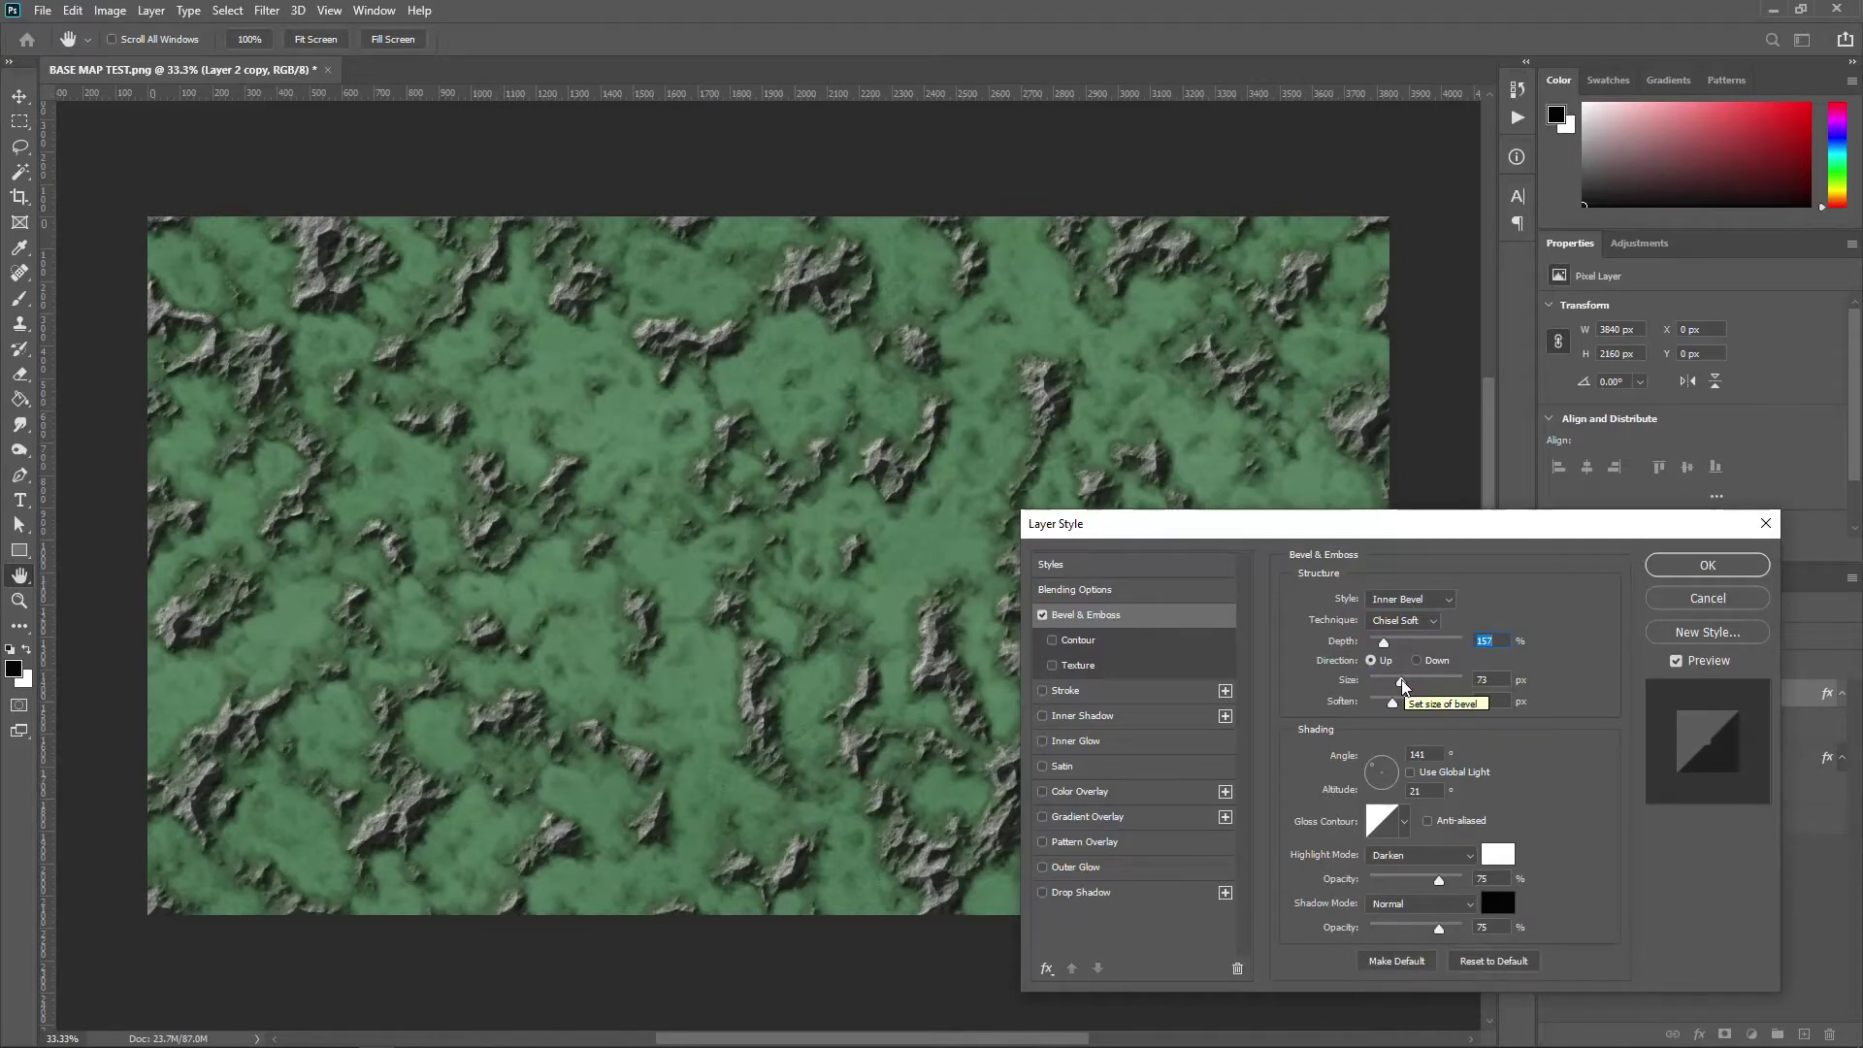
mouse_move(1408, 687)
mouse_down()
mouse_move(1383, 682)
mouse_move(1397, 685)
mouse_move(1385, 641)
mouse_move(1403, 687)
mouse_move(1382, 706)
mouse_up()
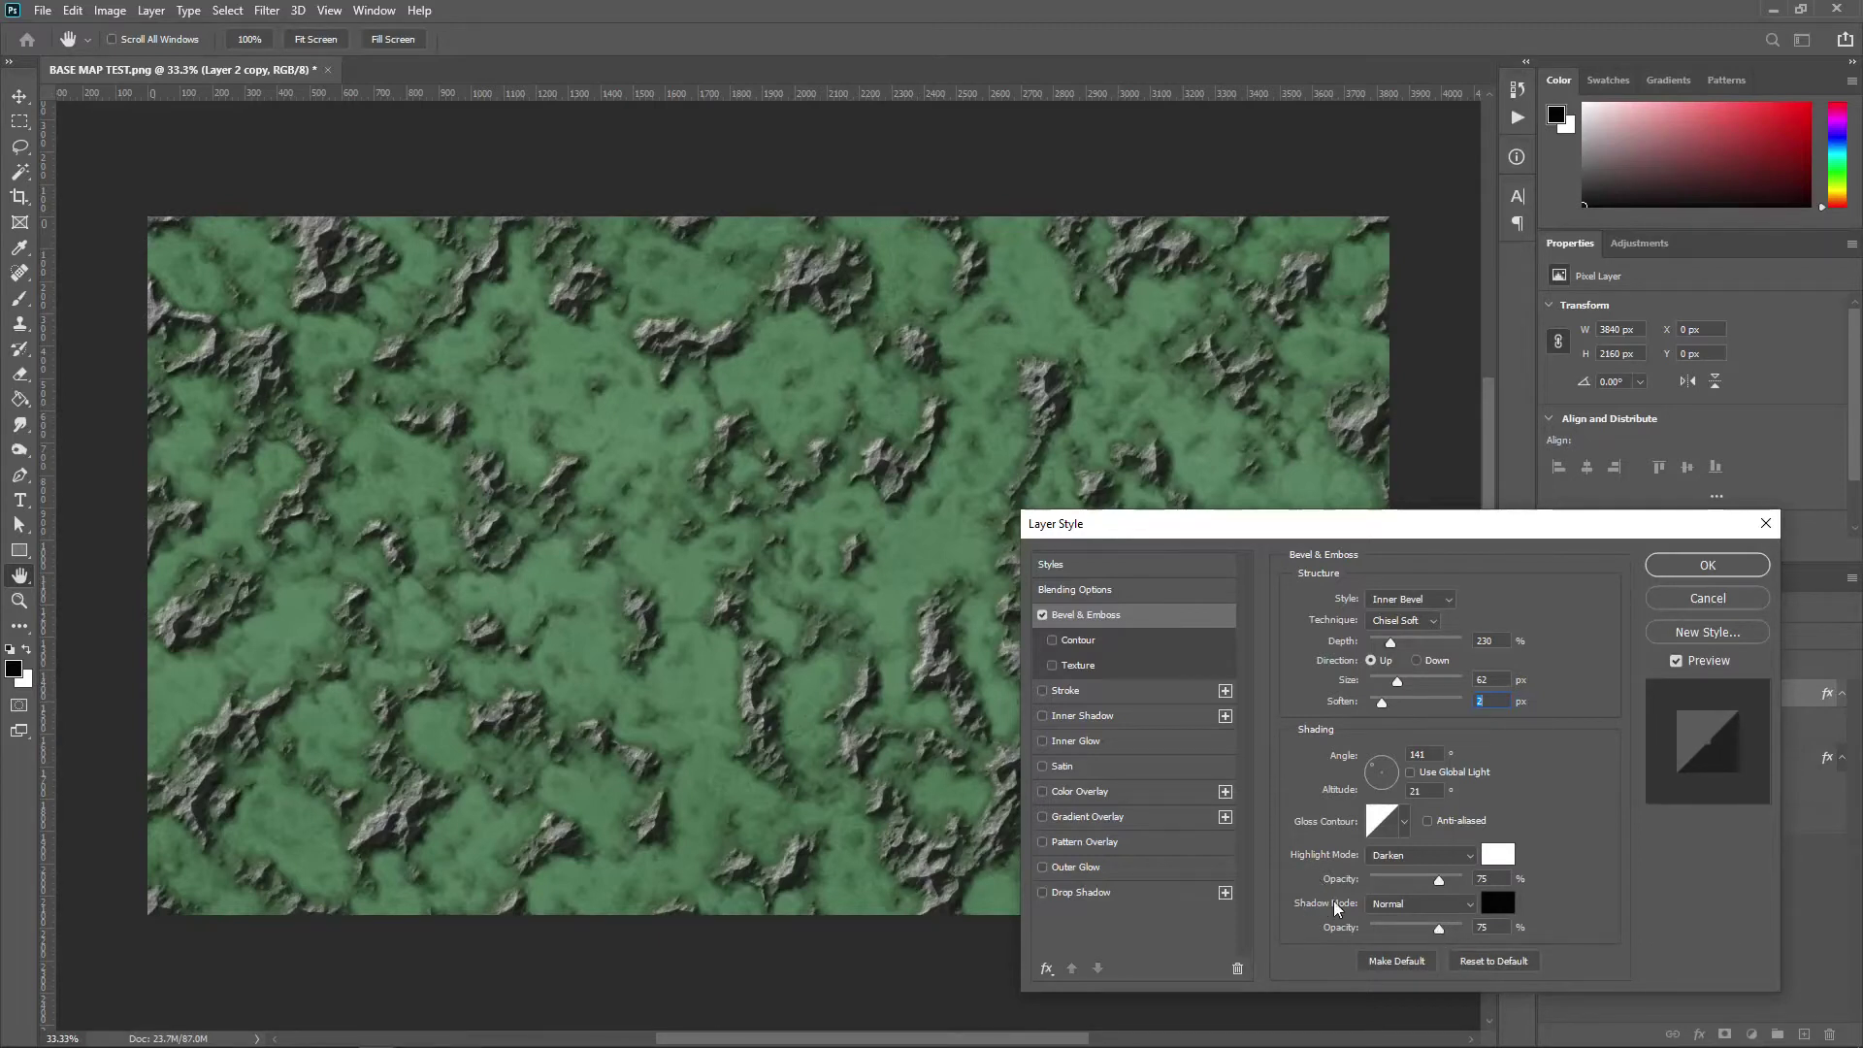
Step: Try bevel shadow opacities between 2% and 99% and other highlight opacities, comparing with the effect off, and restore both to 75%
drag(1440, 933, 1376, 933)
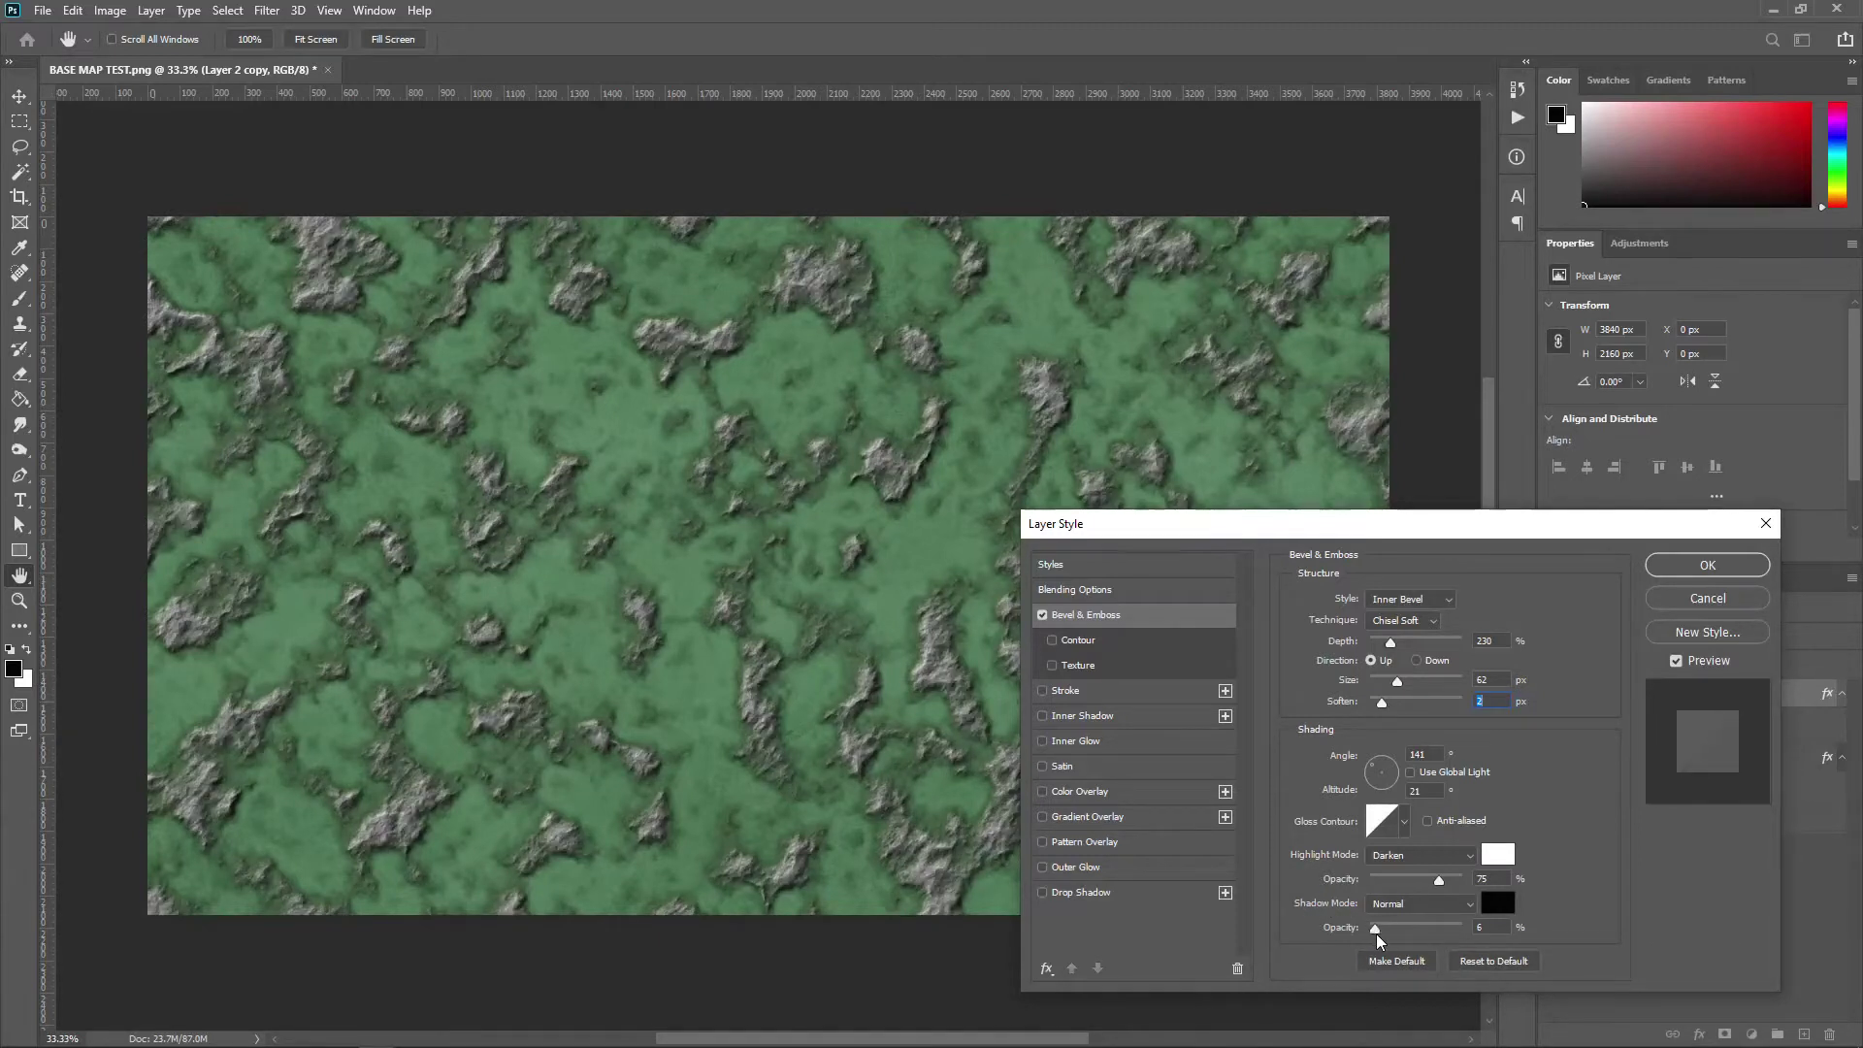
click(1042, 615)
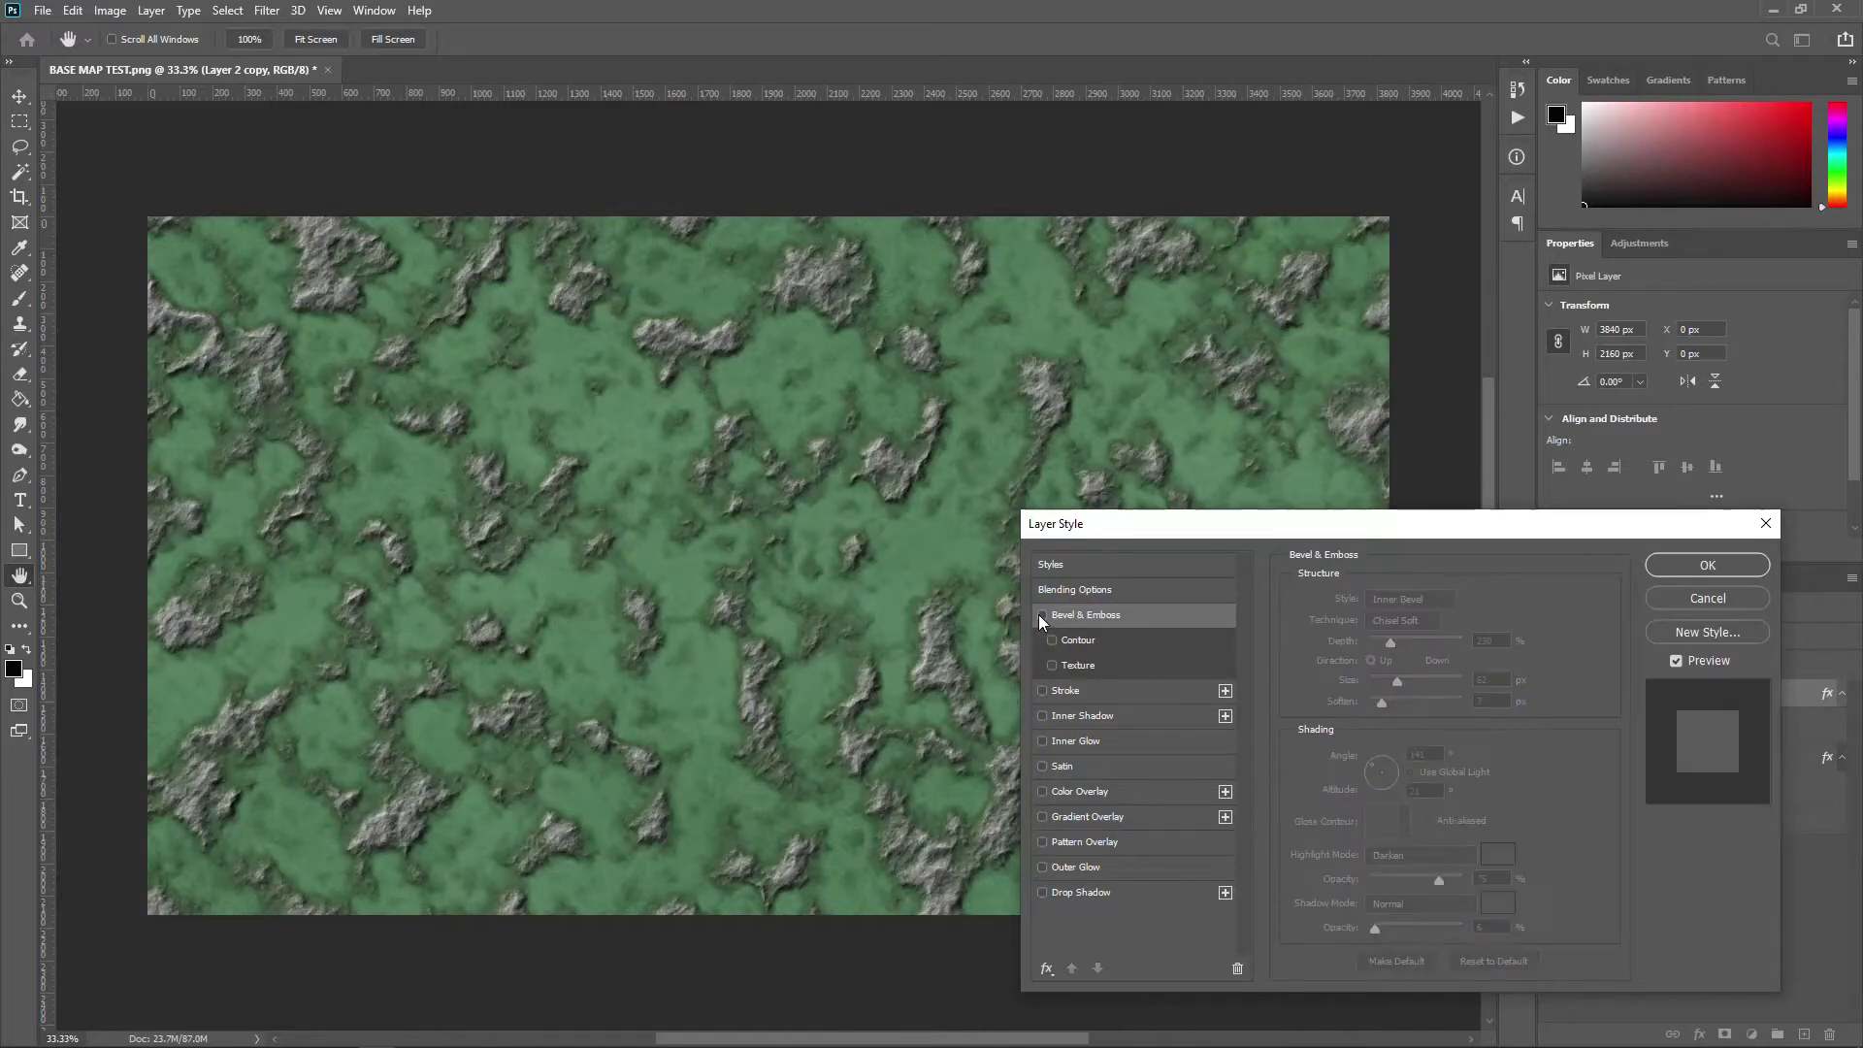
click(1042, 616)
click(1043, 615)
click(1043, 616)
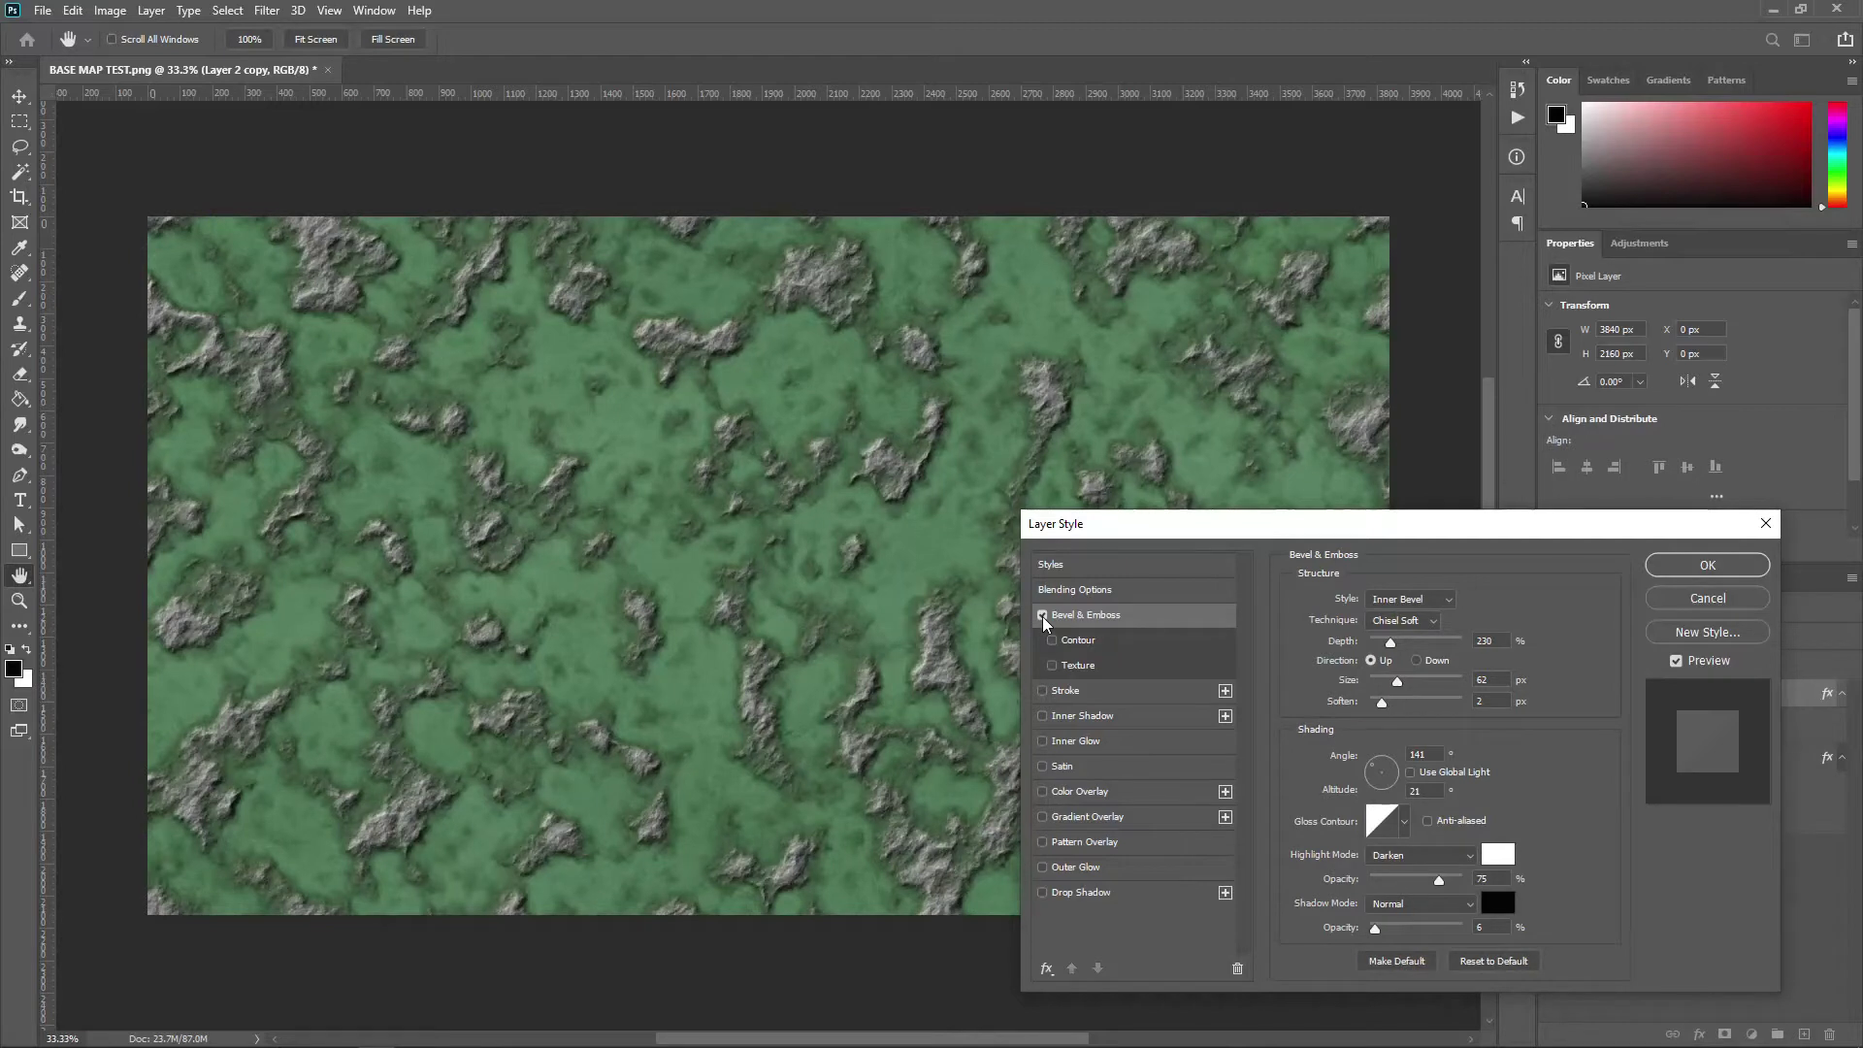
click(1043, 615)
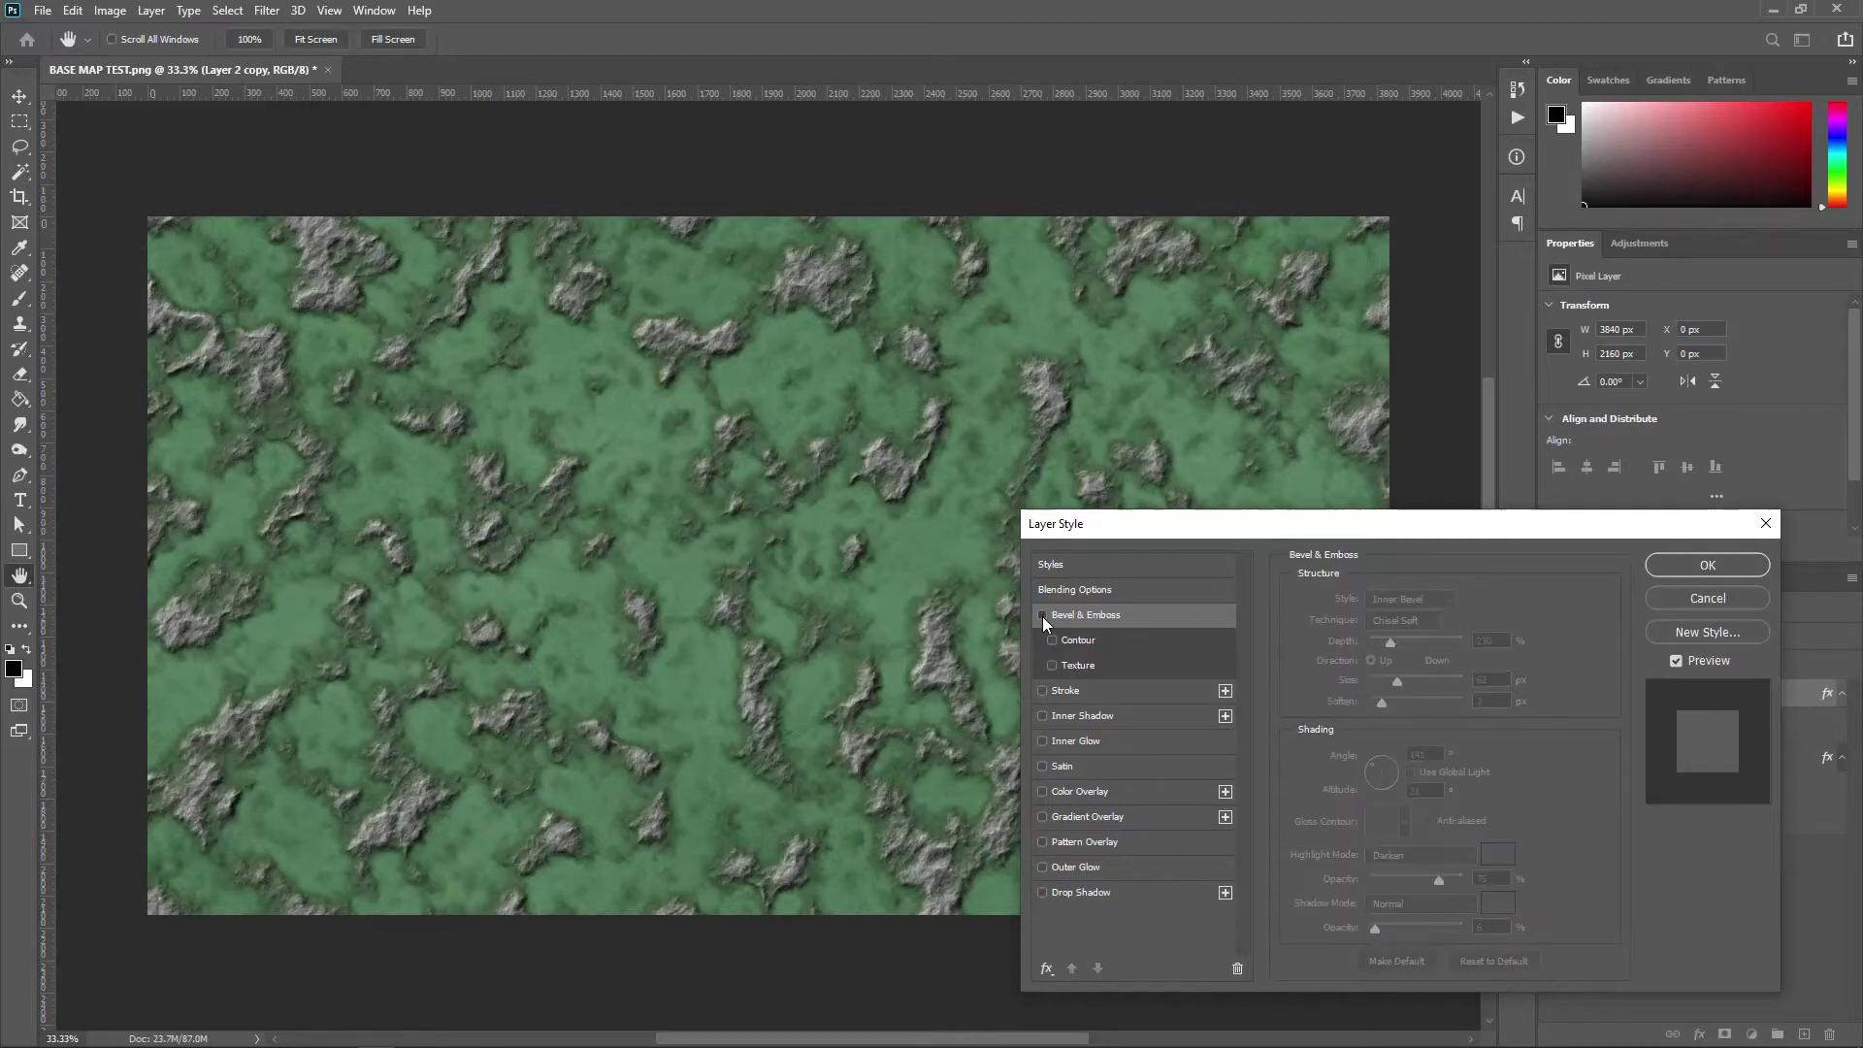
click(1042, 615)
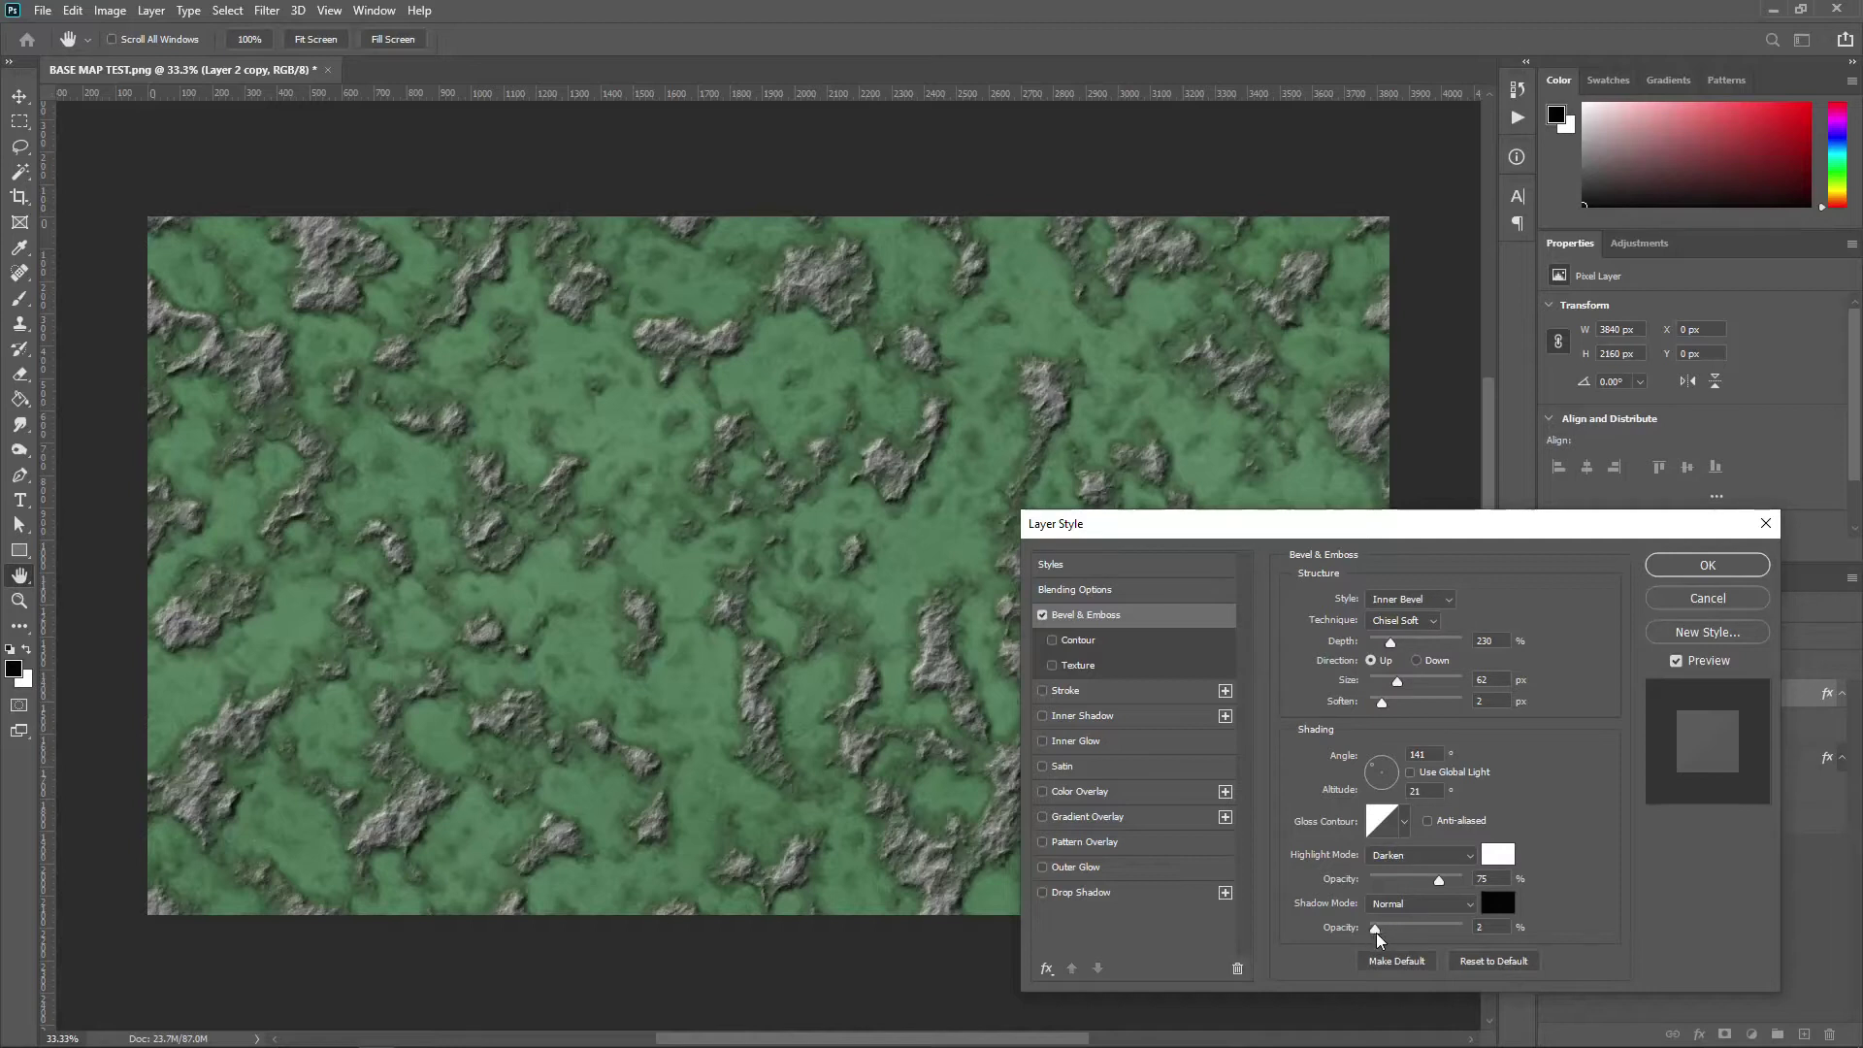
drag(1421, 928, 1440, 926)
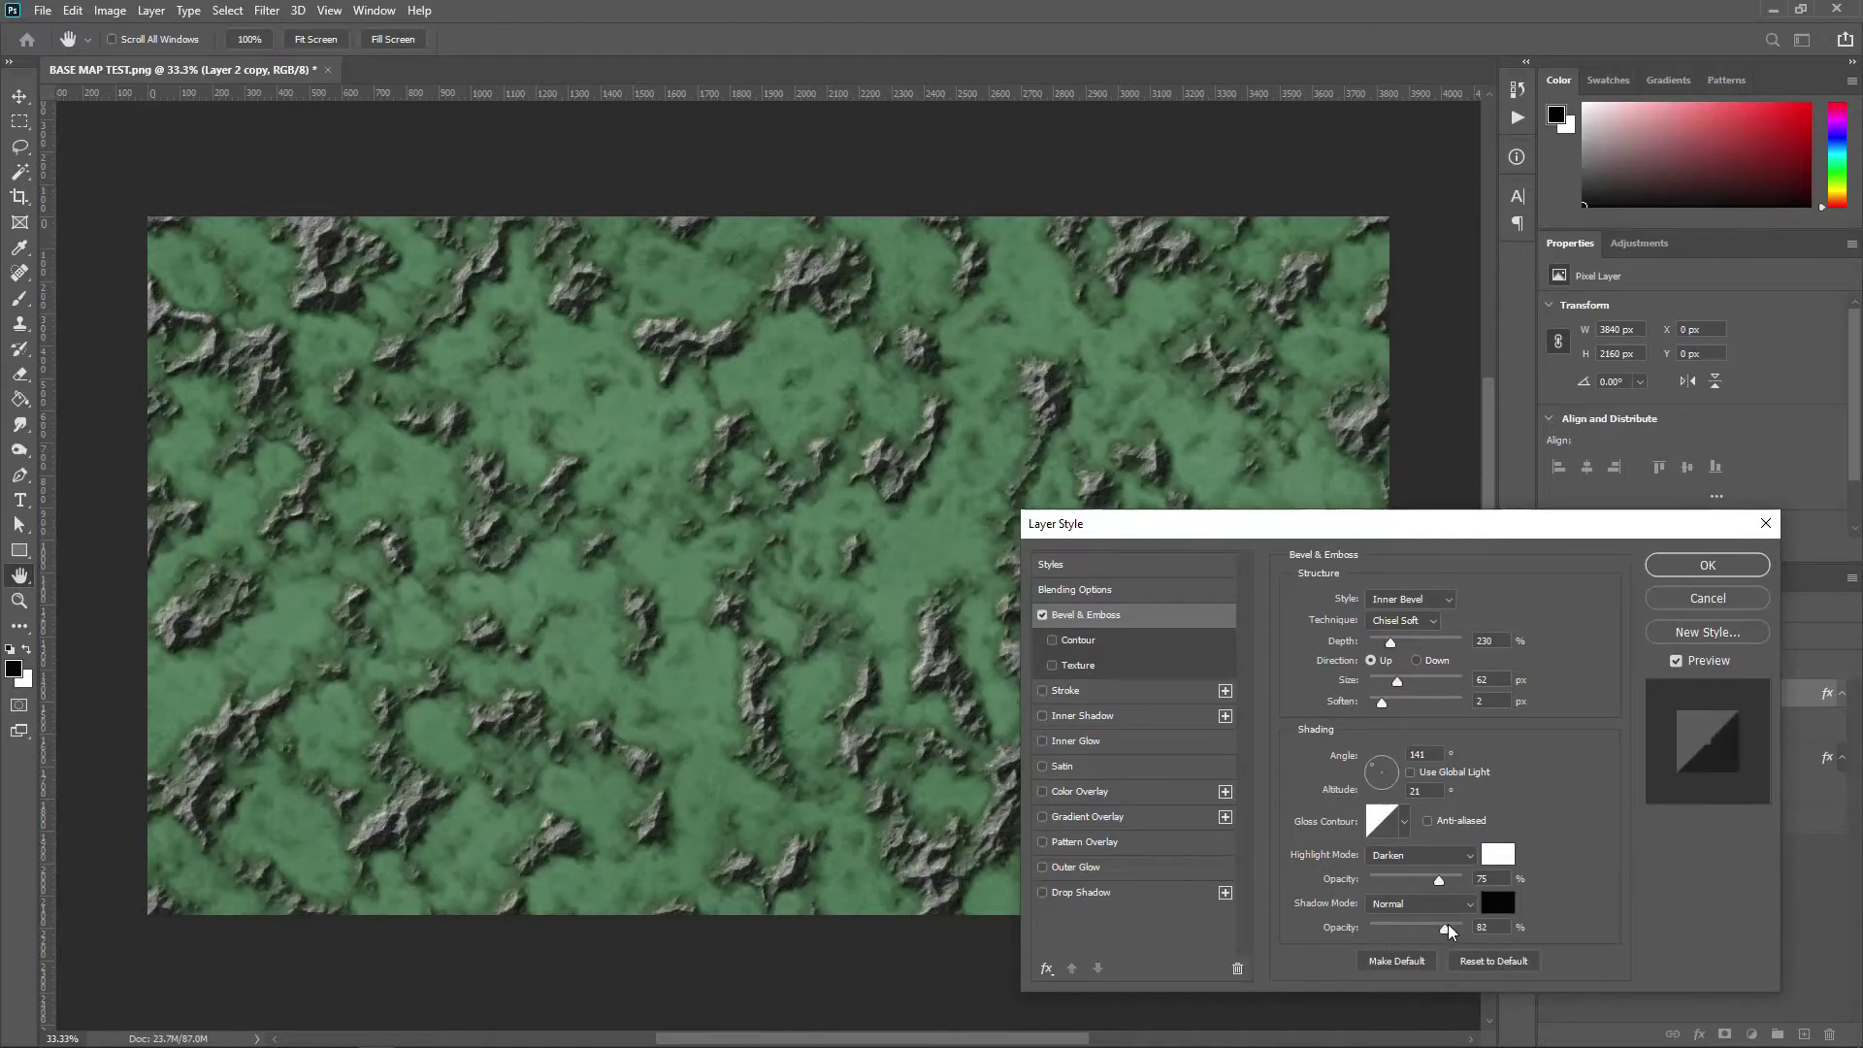
drag(1448, 923, 1463, 922)
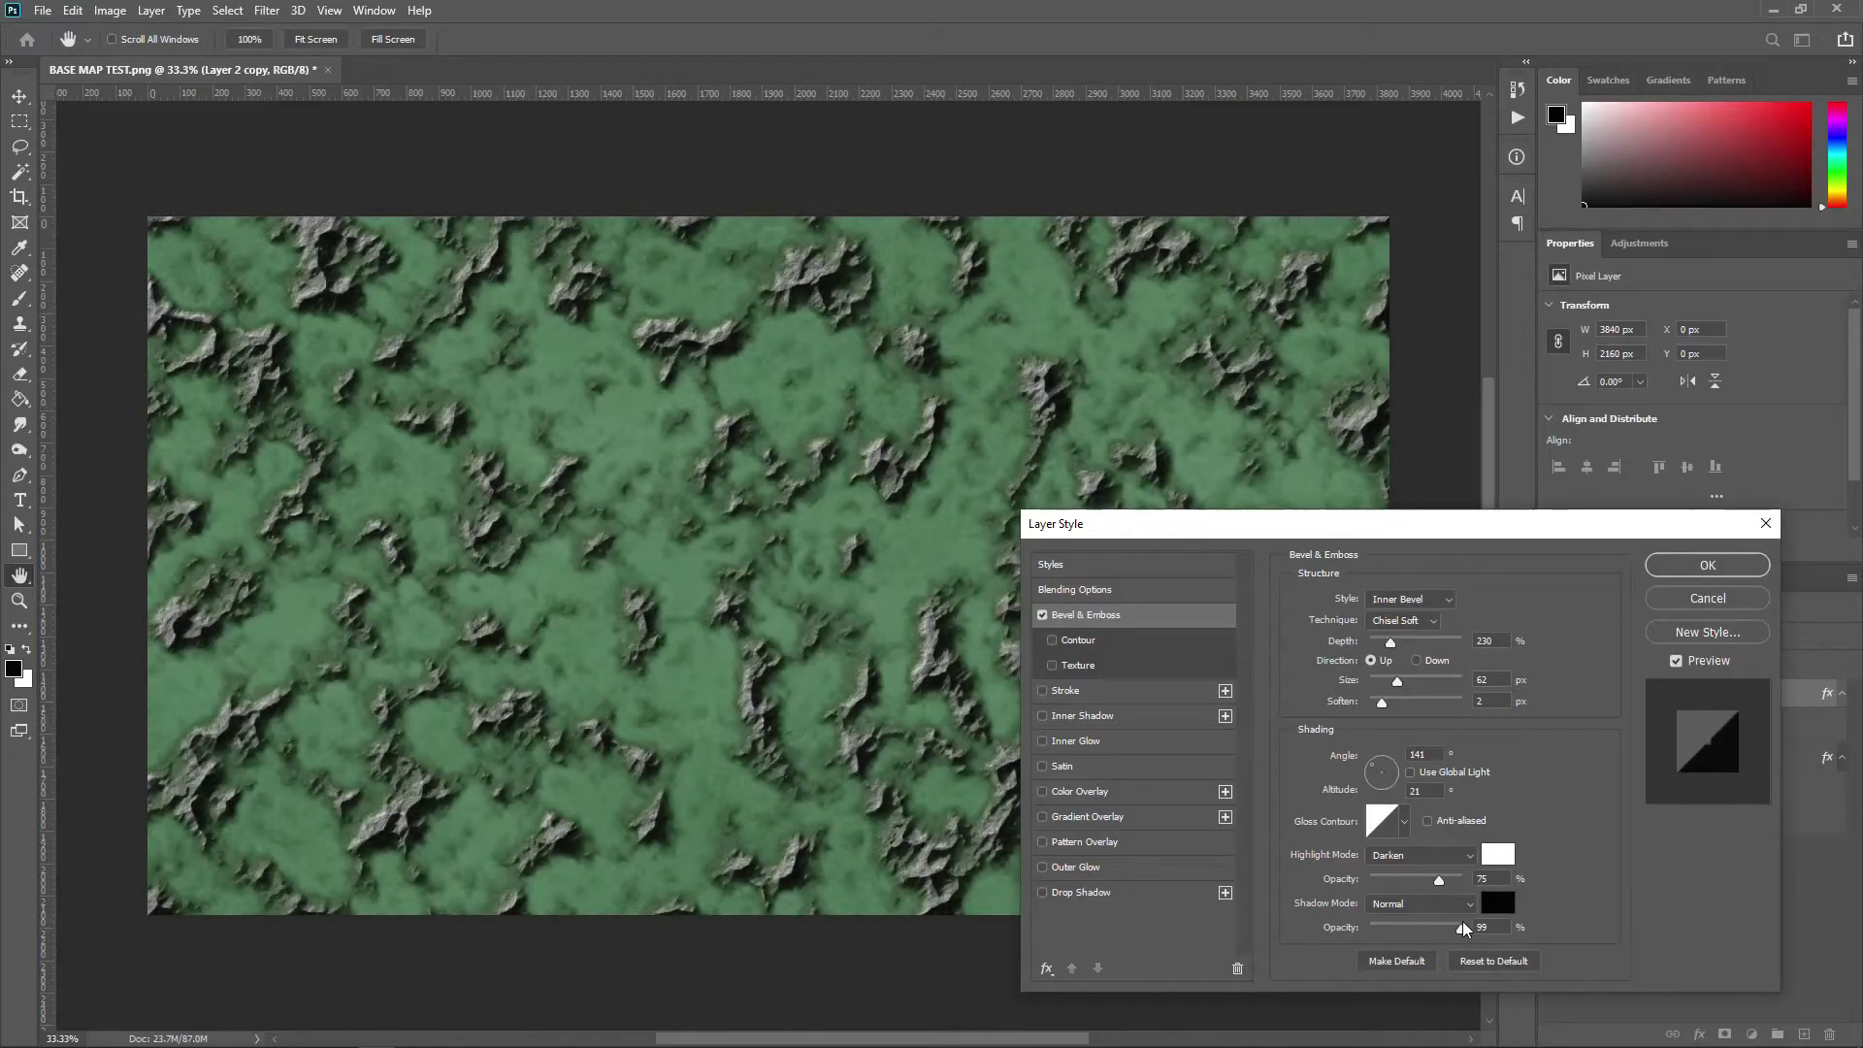
drag(1462, 922, 1444, 933)
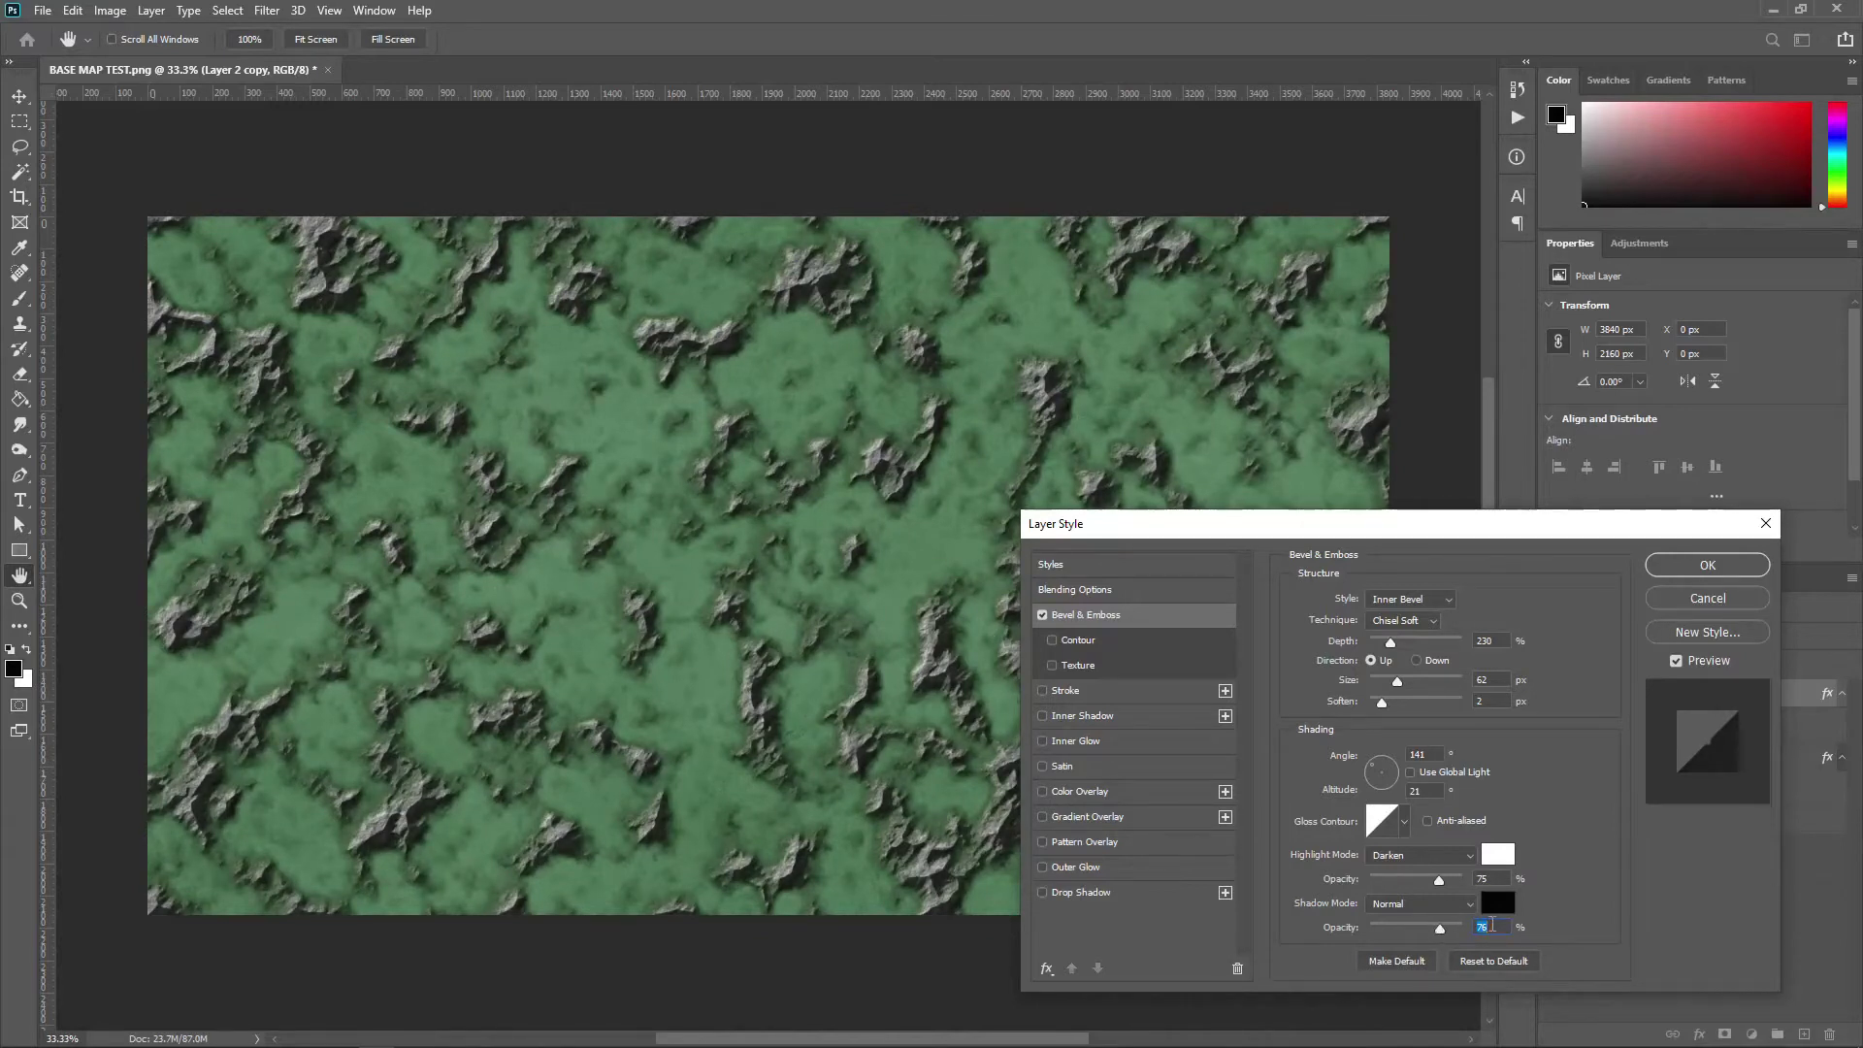
text(75)
drag(1412, 882, 1427, 881)
Step: Add a gray Color Overlay to Layer 2 copy in Linear Light mode at 40% opacity
click(1097, 790)
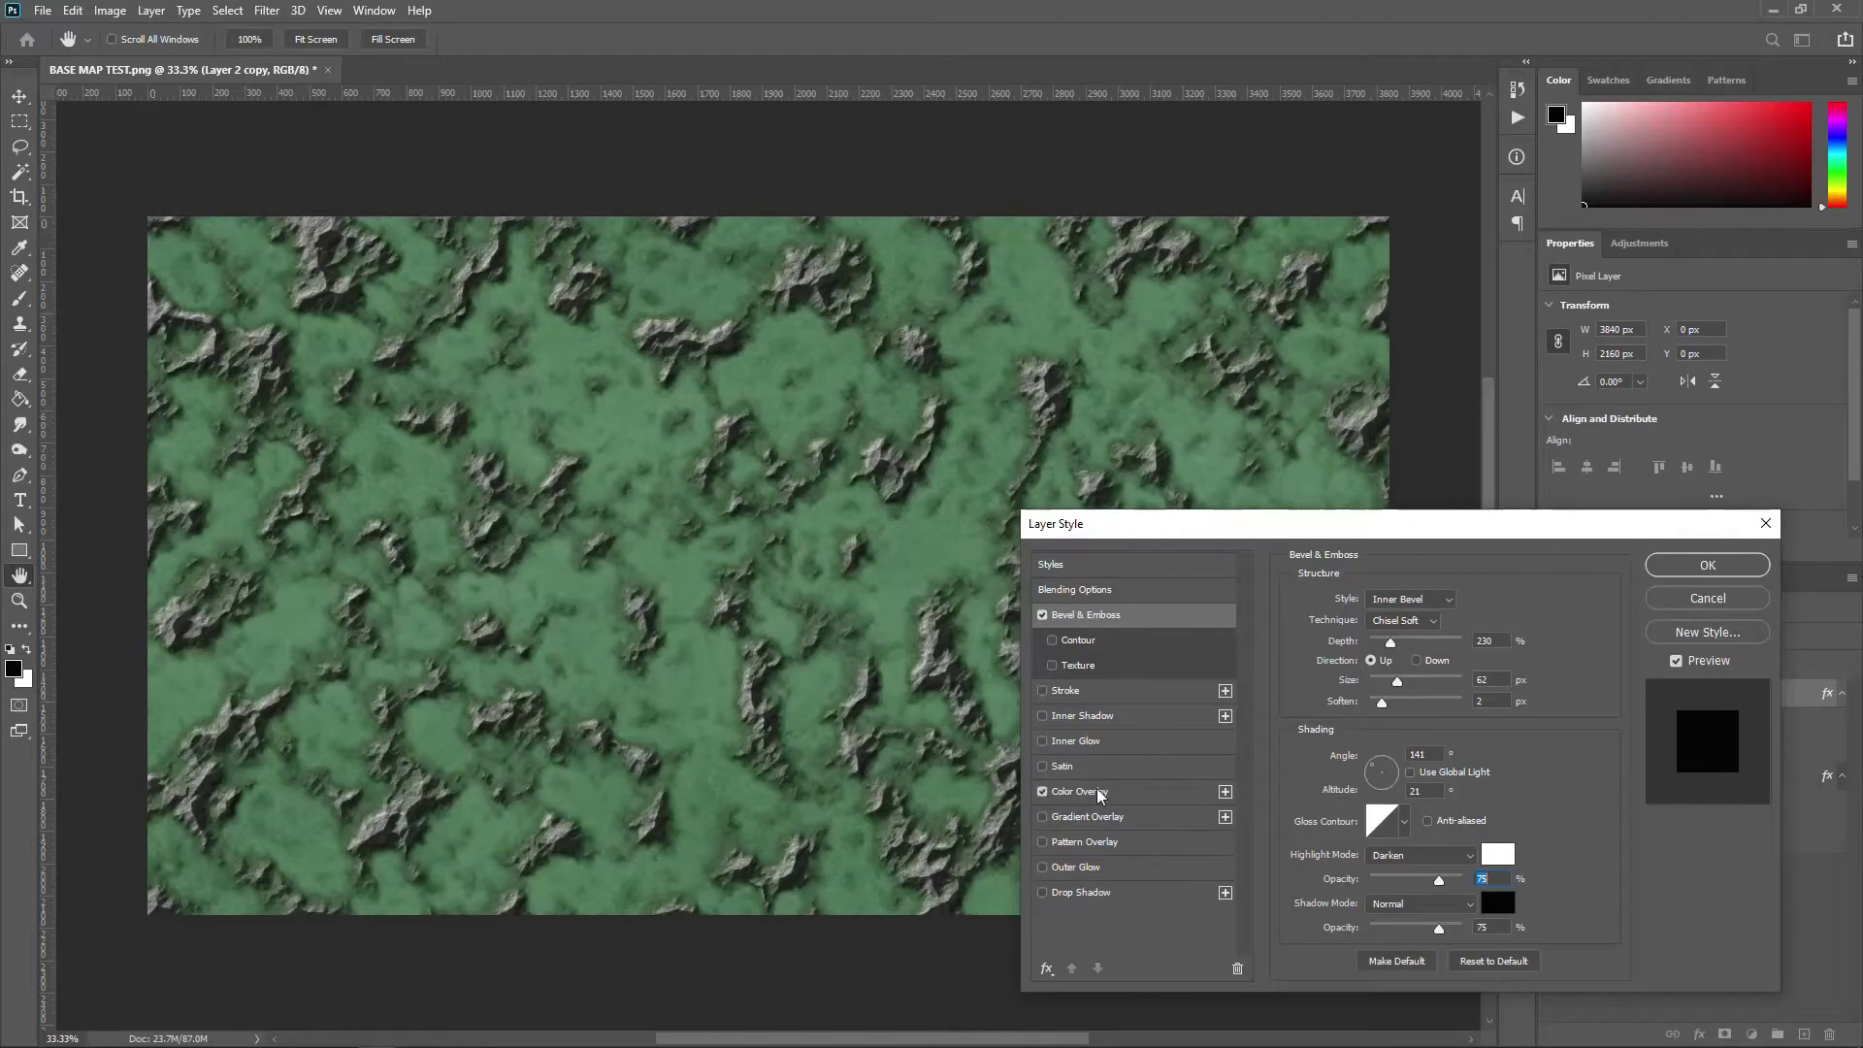
click(1481, 609)
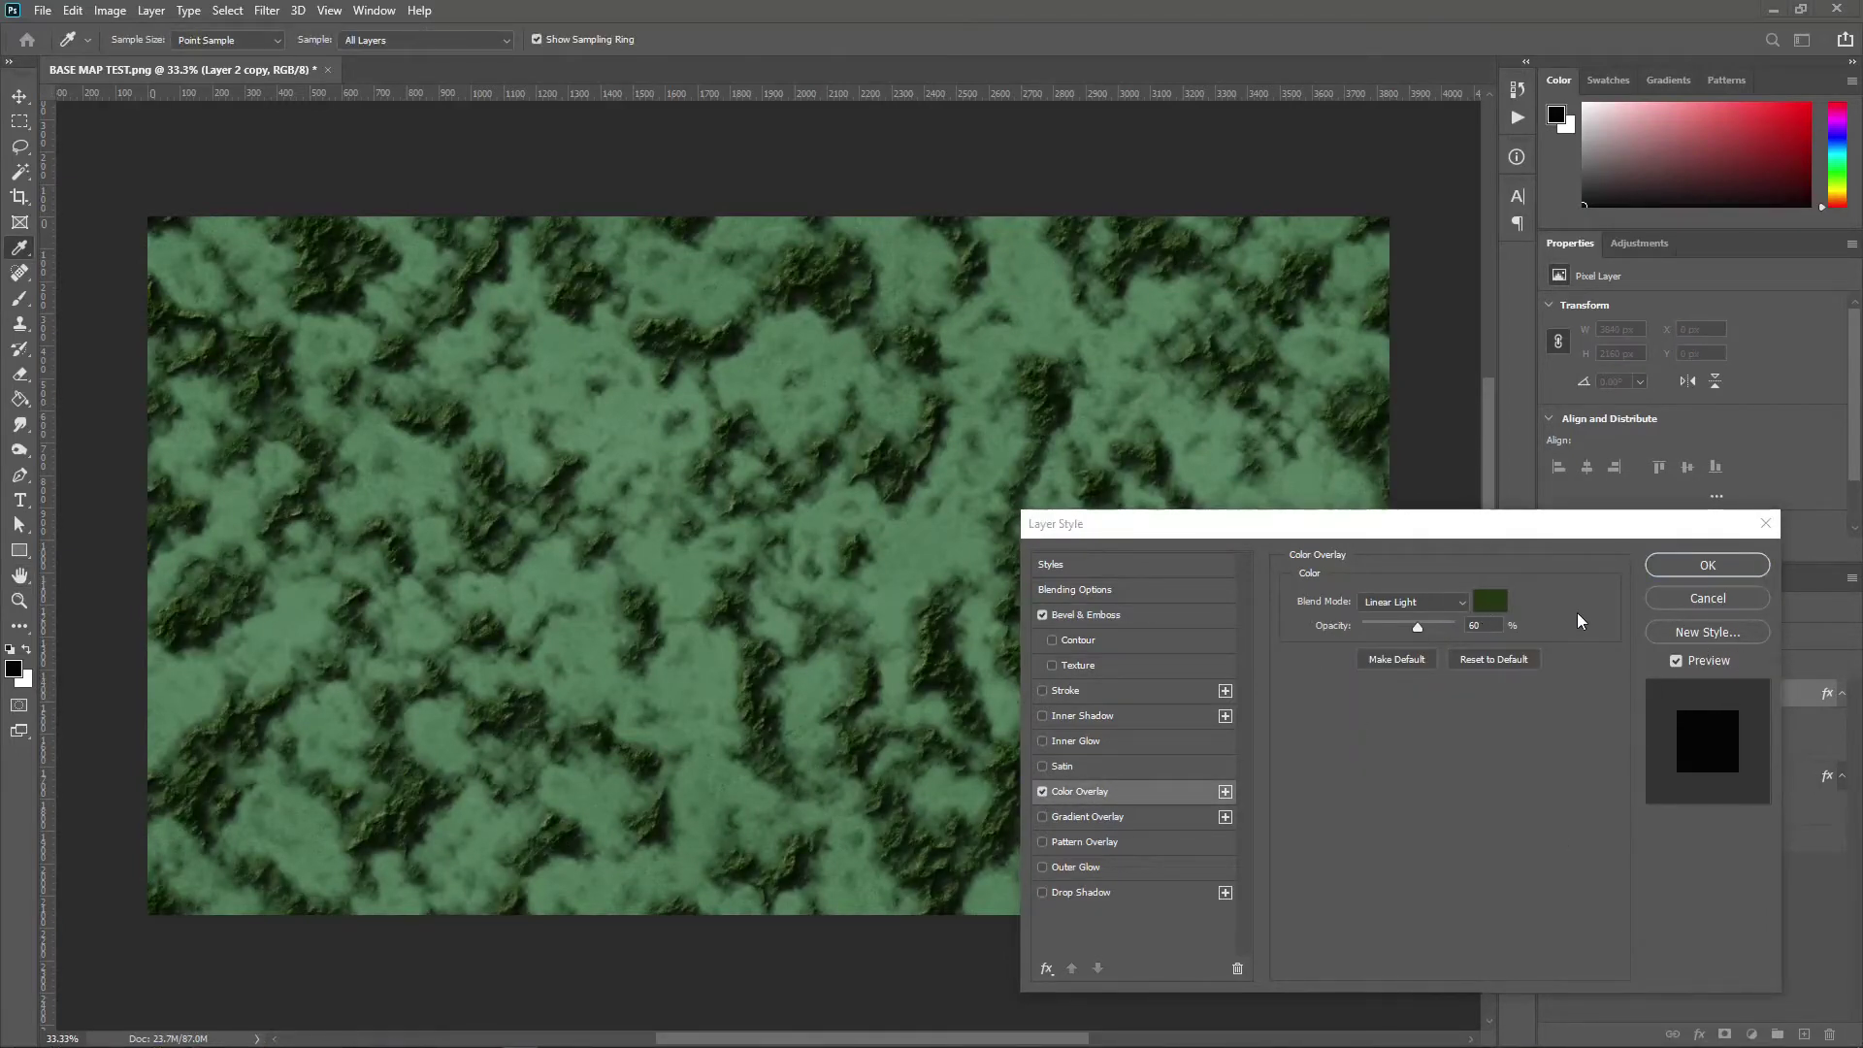
key(Return)
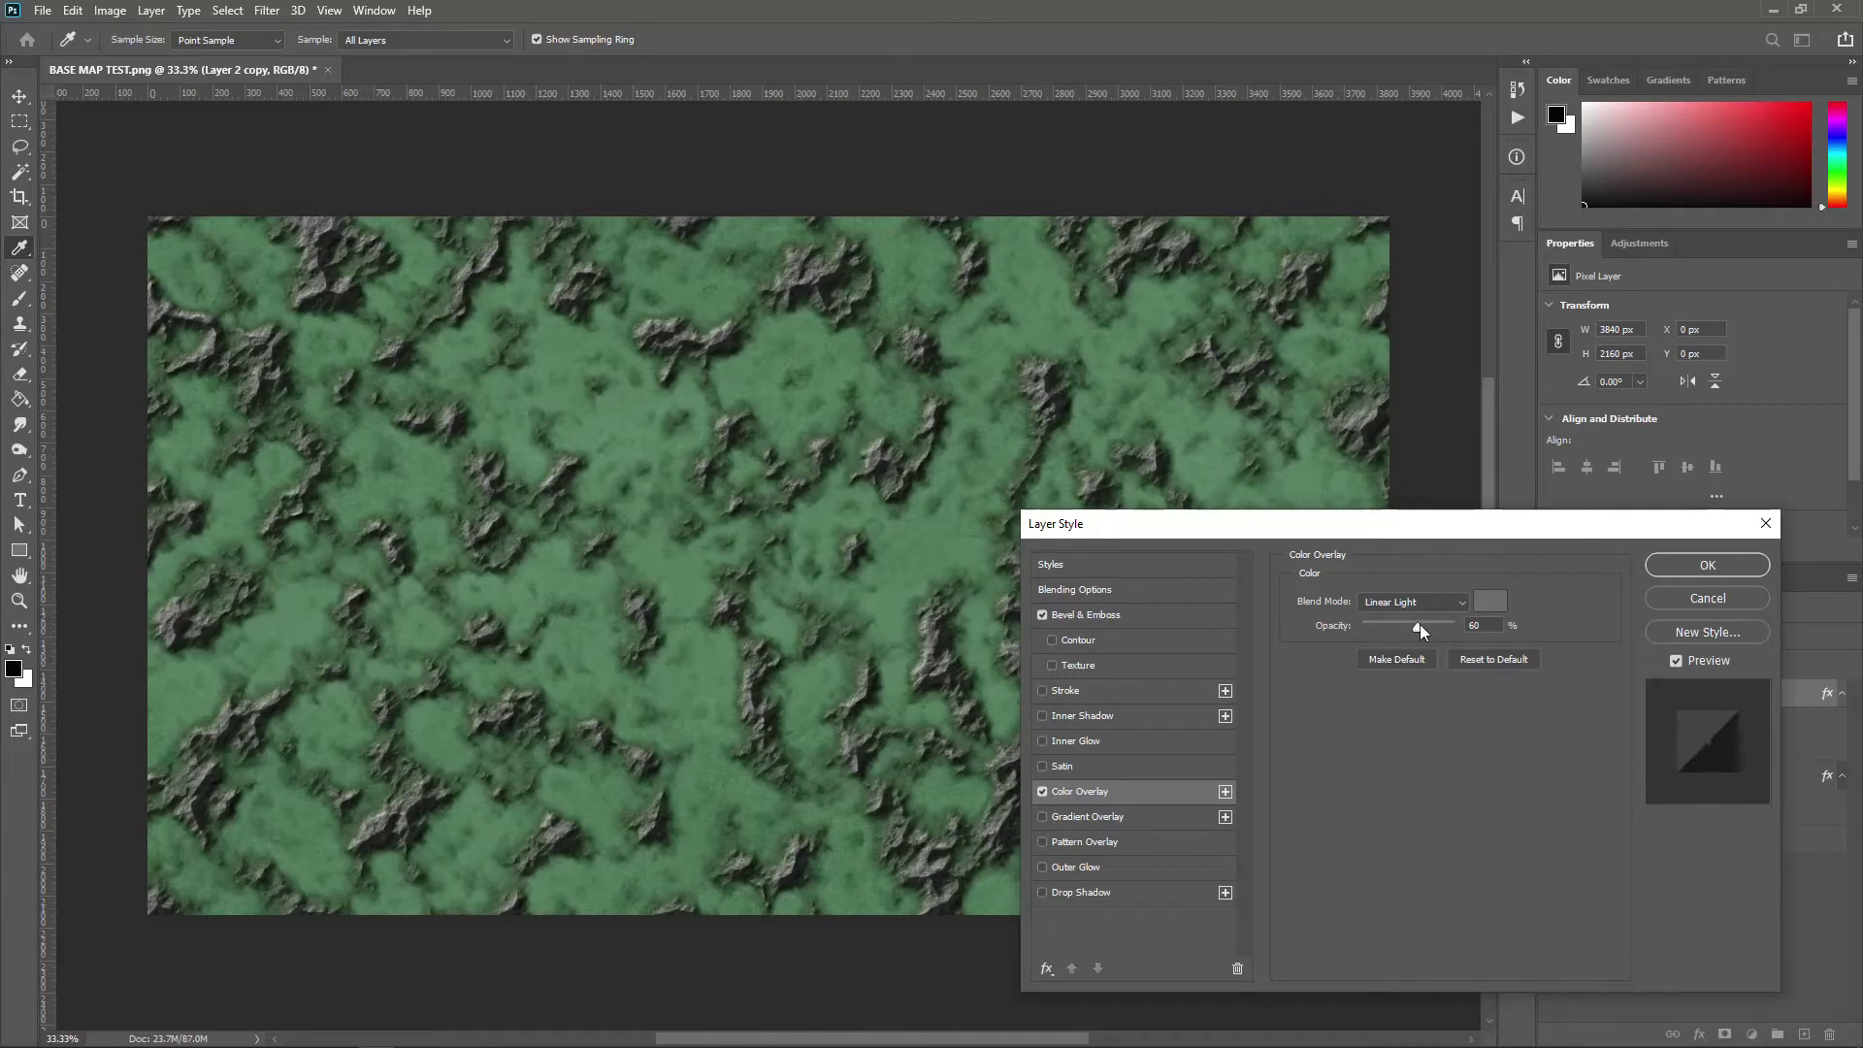
key(space)
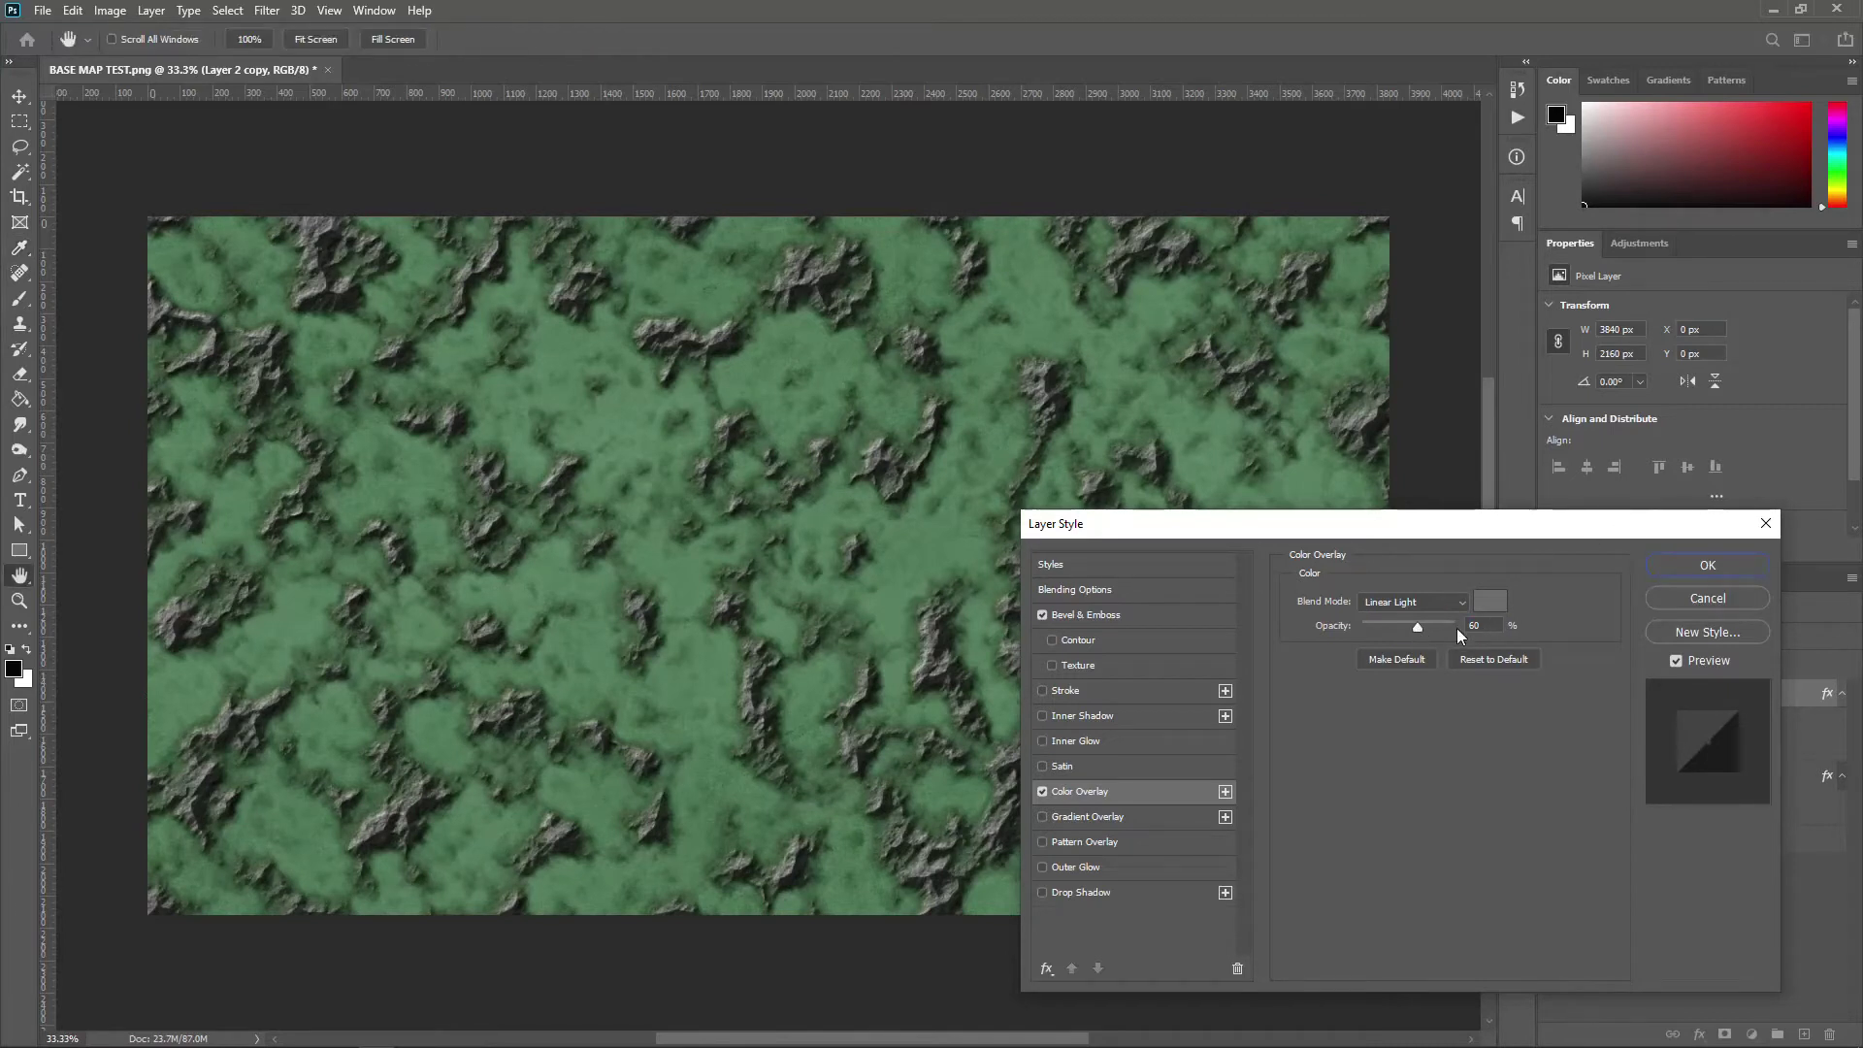
drag(1414, 631, 1406, 631)
double_click(1487, 625)
text(40)
click(1683, 565)
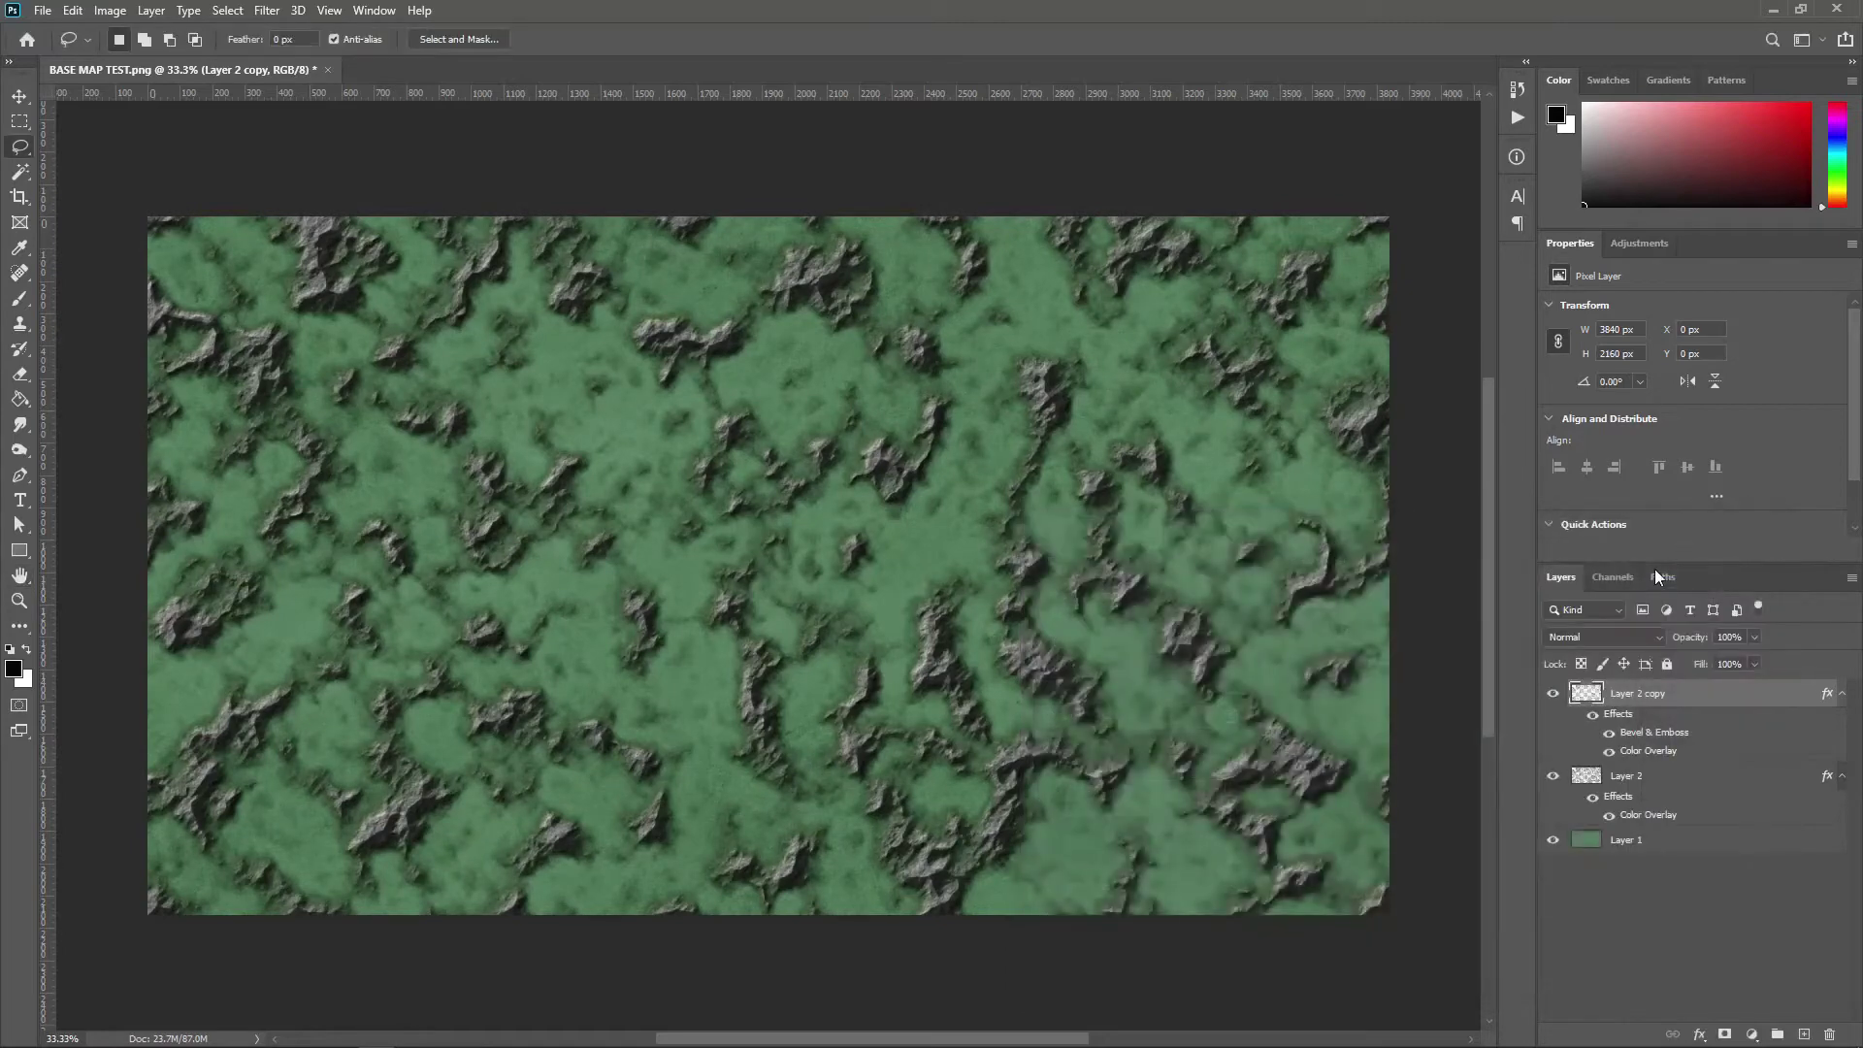
Step: Compare the map with Layer 2 copy hidden and shown
click(1553, 695)
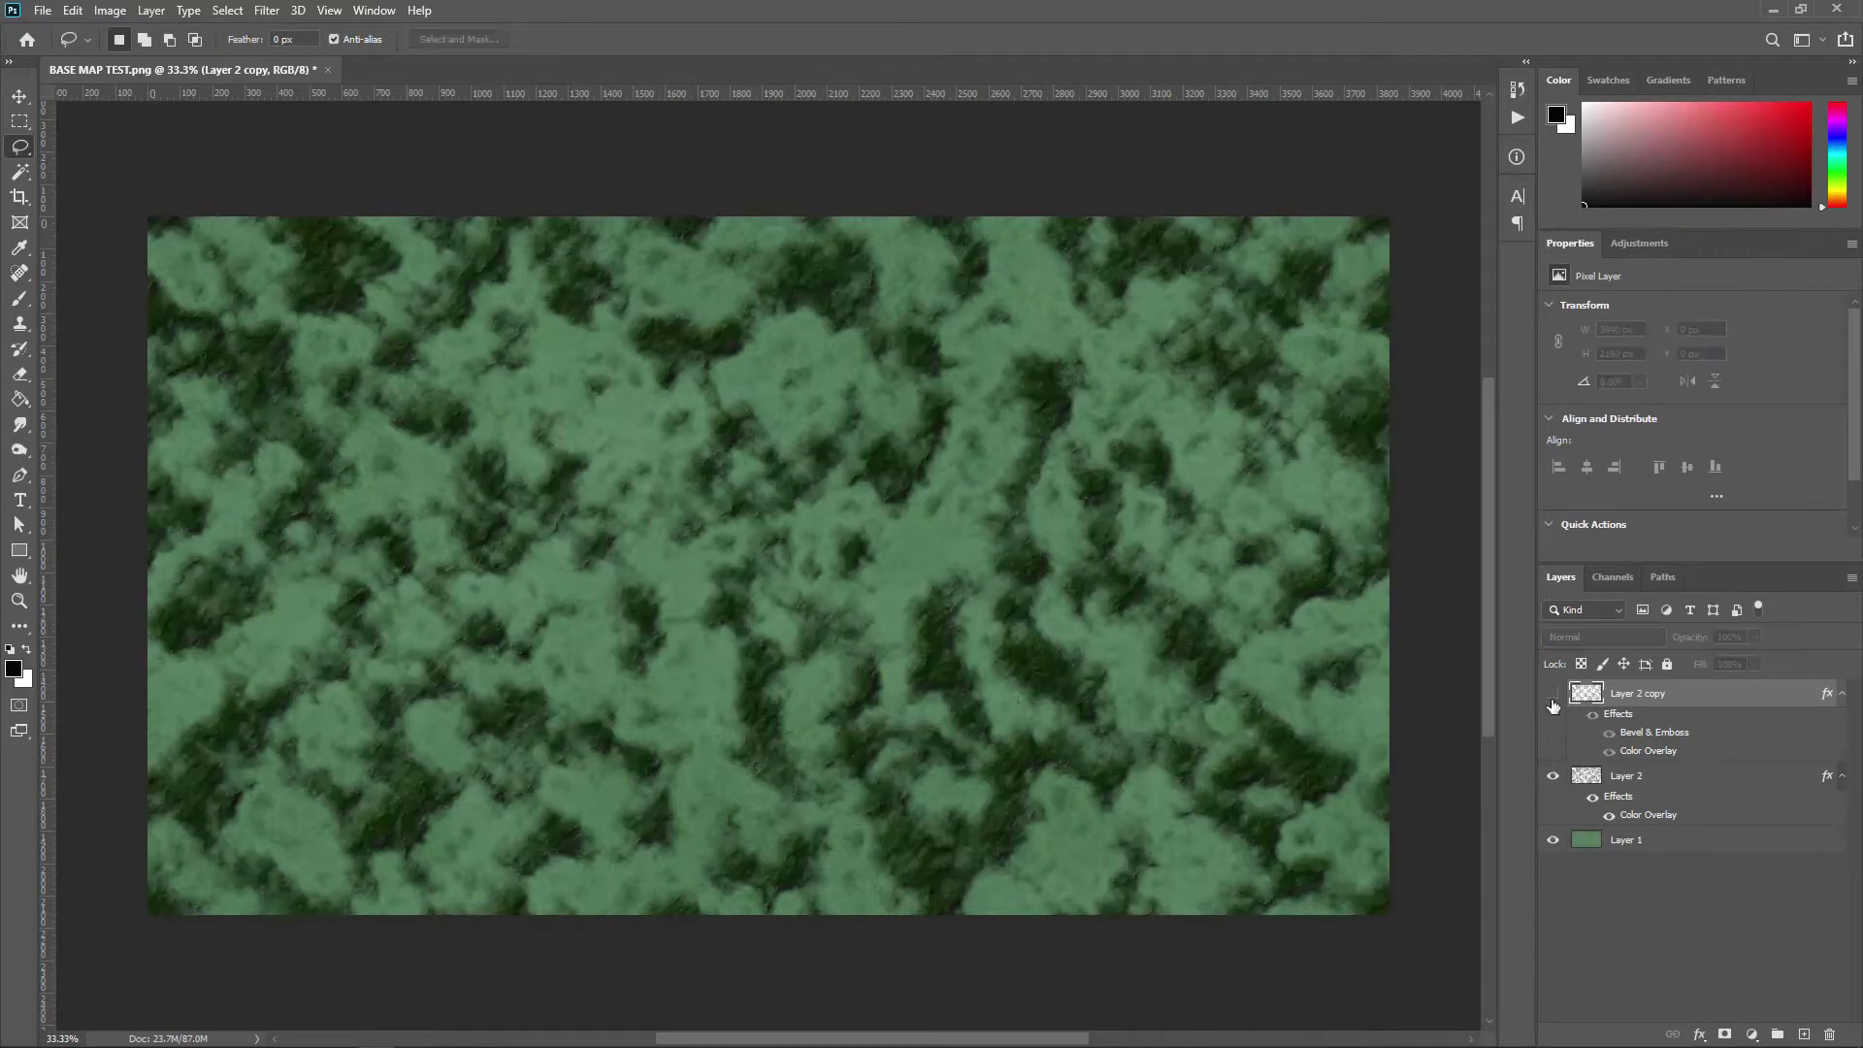
click(1553, 695)
click(1553, 695)
click(1553, 695)
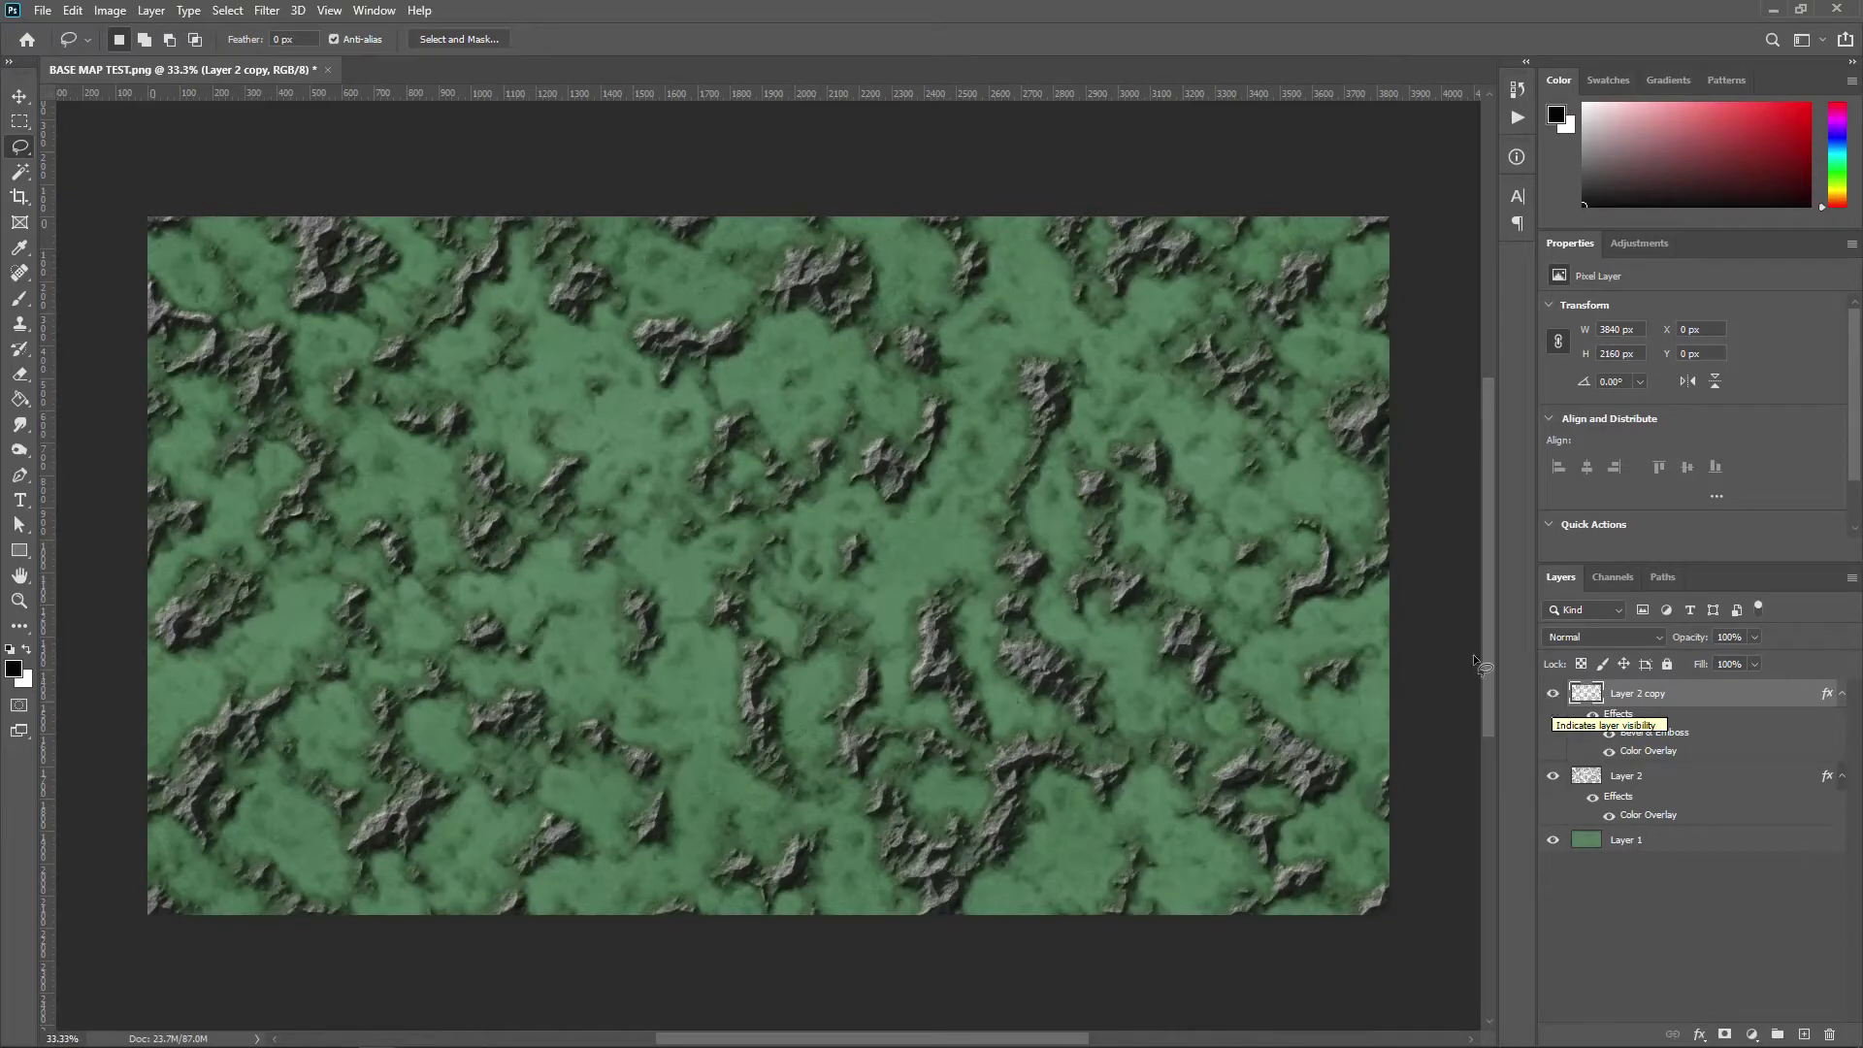
Step: Choose the Eraser with the Contour Range 01 brush for Layer 2 copy
key(e)
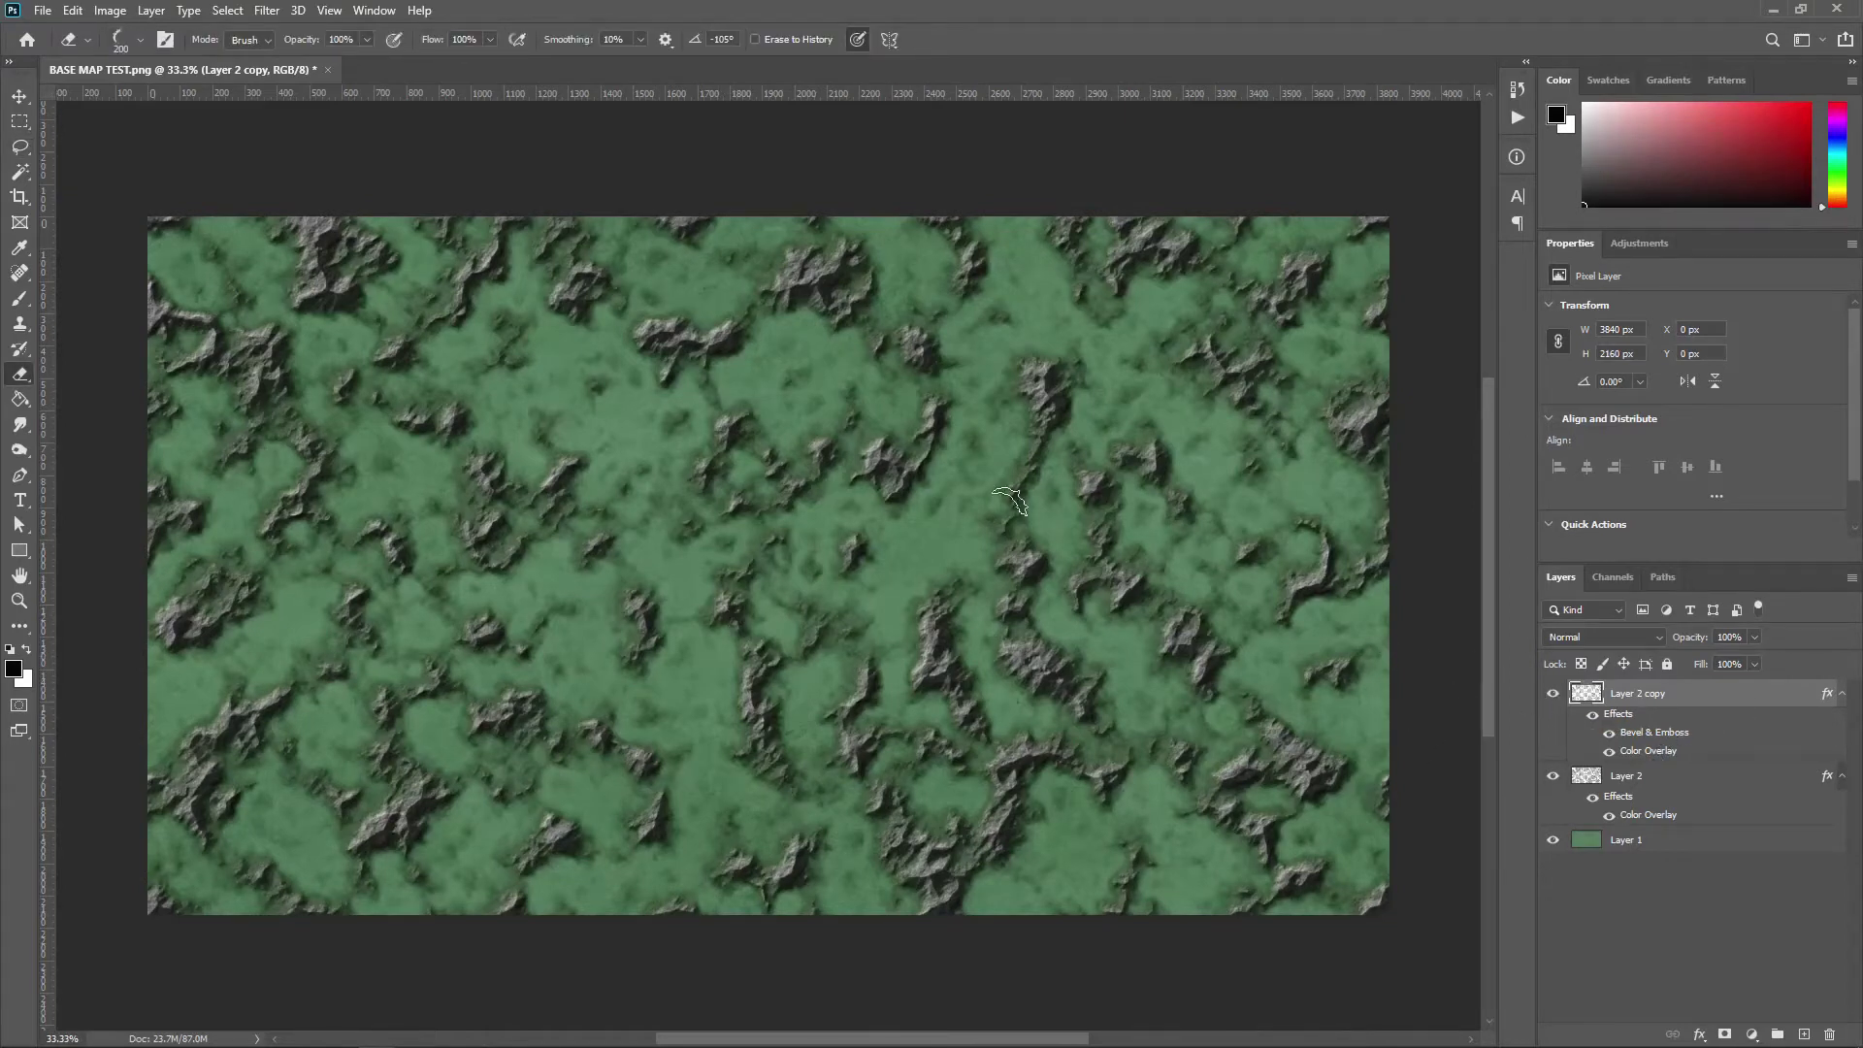
right_click(929, 549)
click(1016, 867)
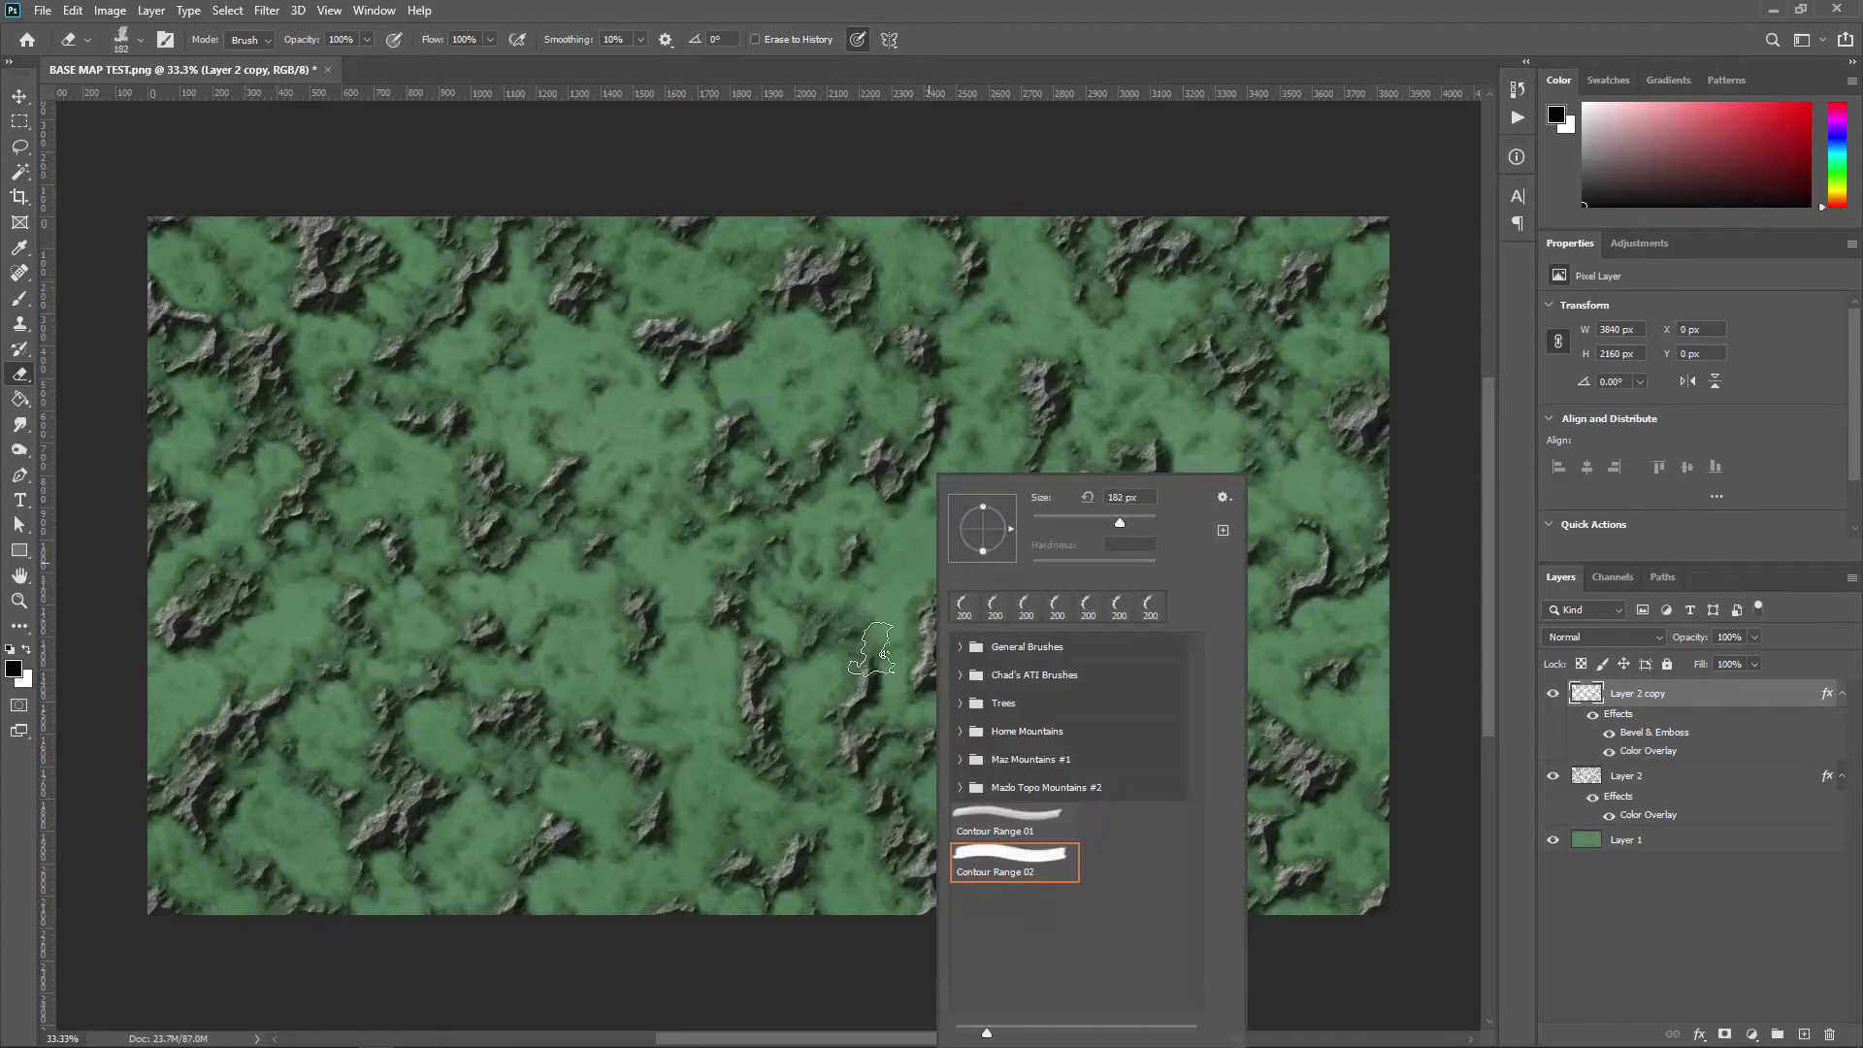
click(1014, 831)
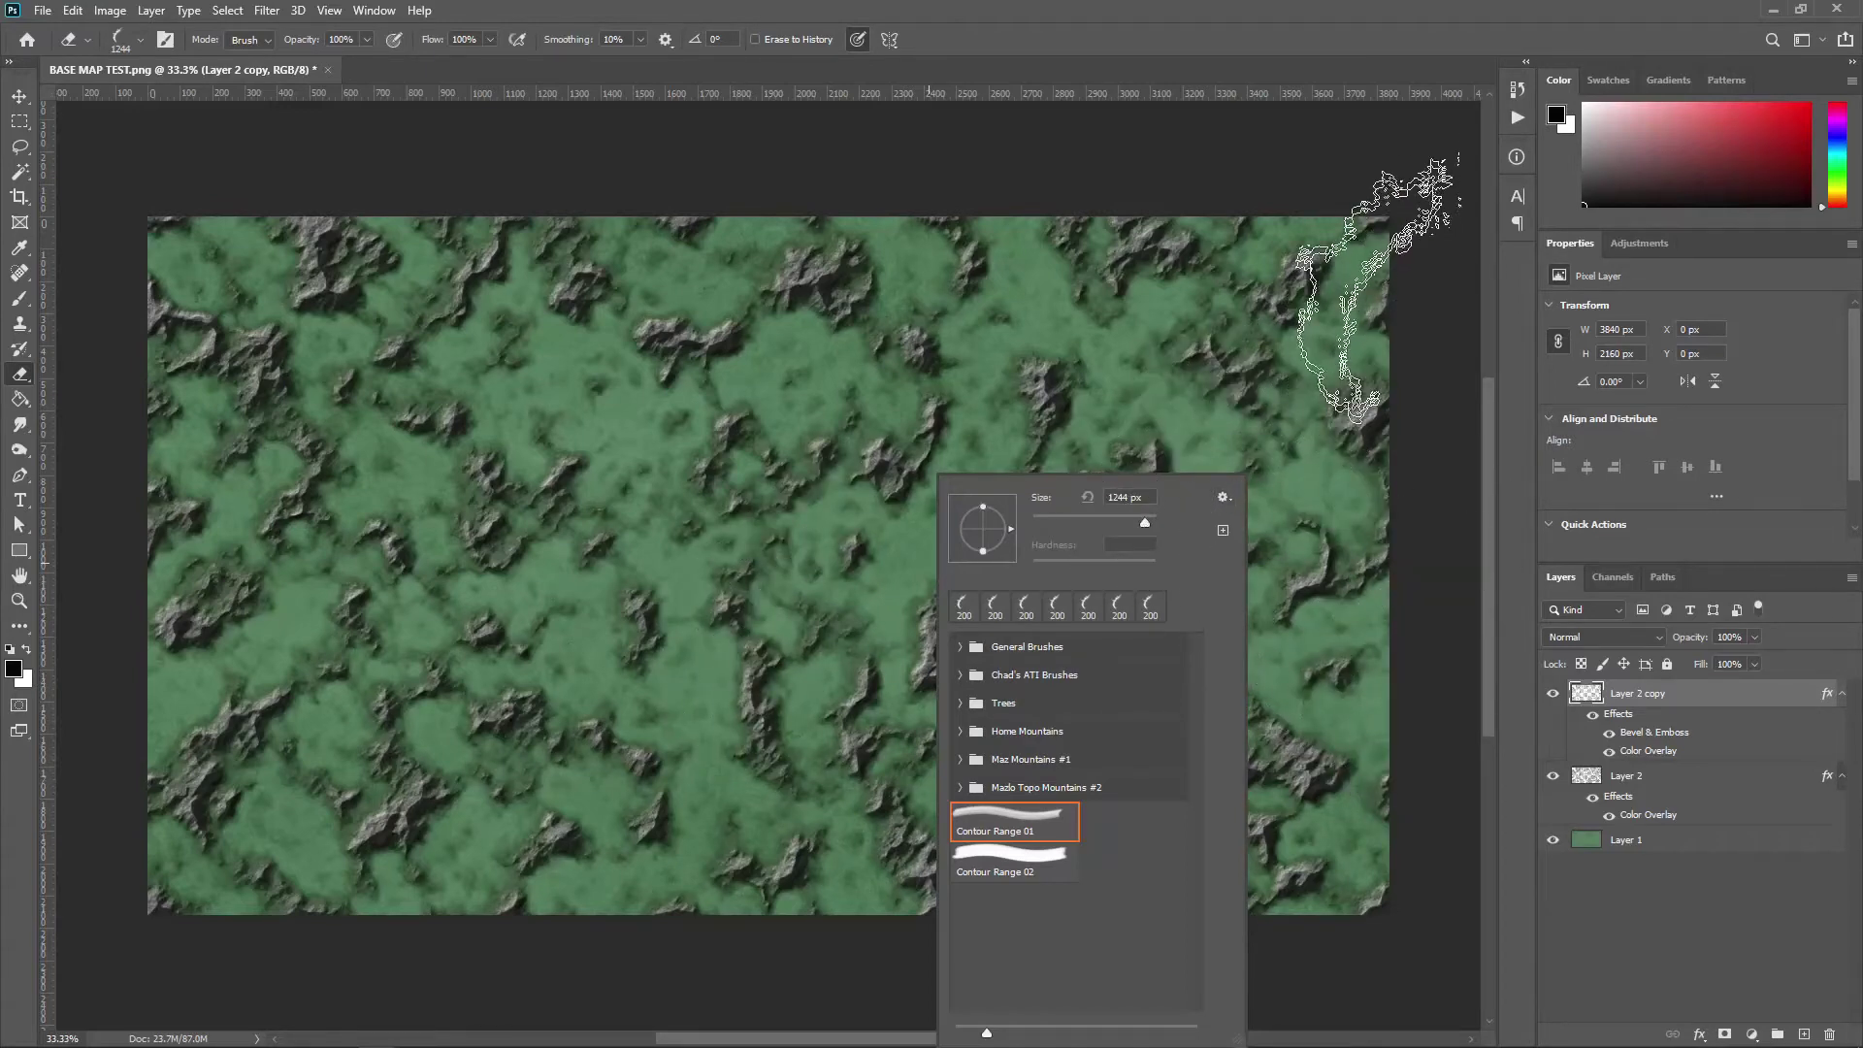
click(1401, 267)
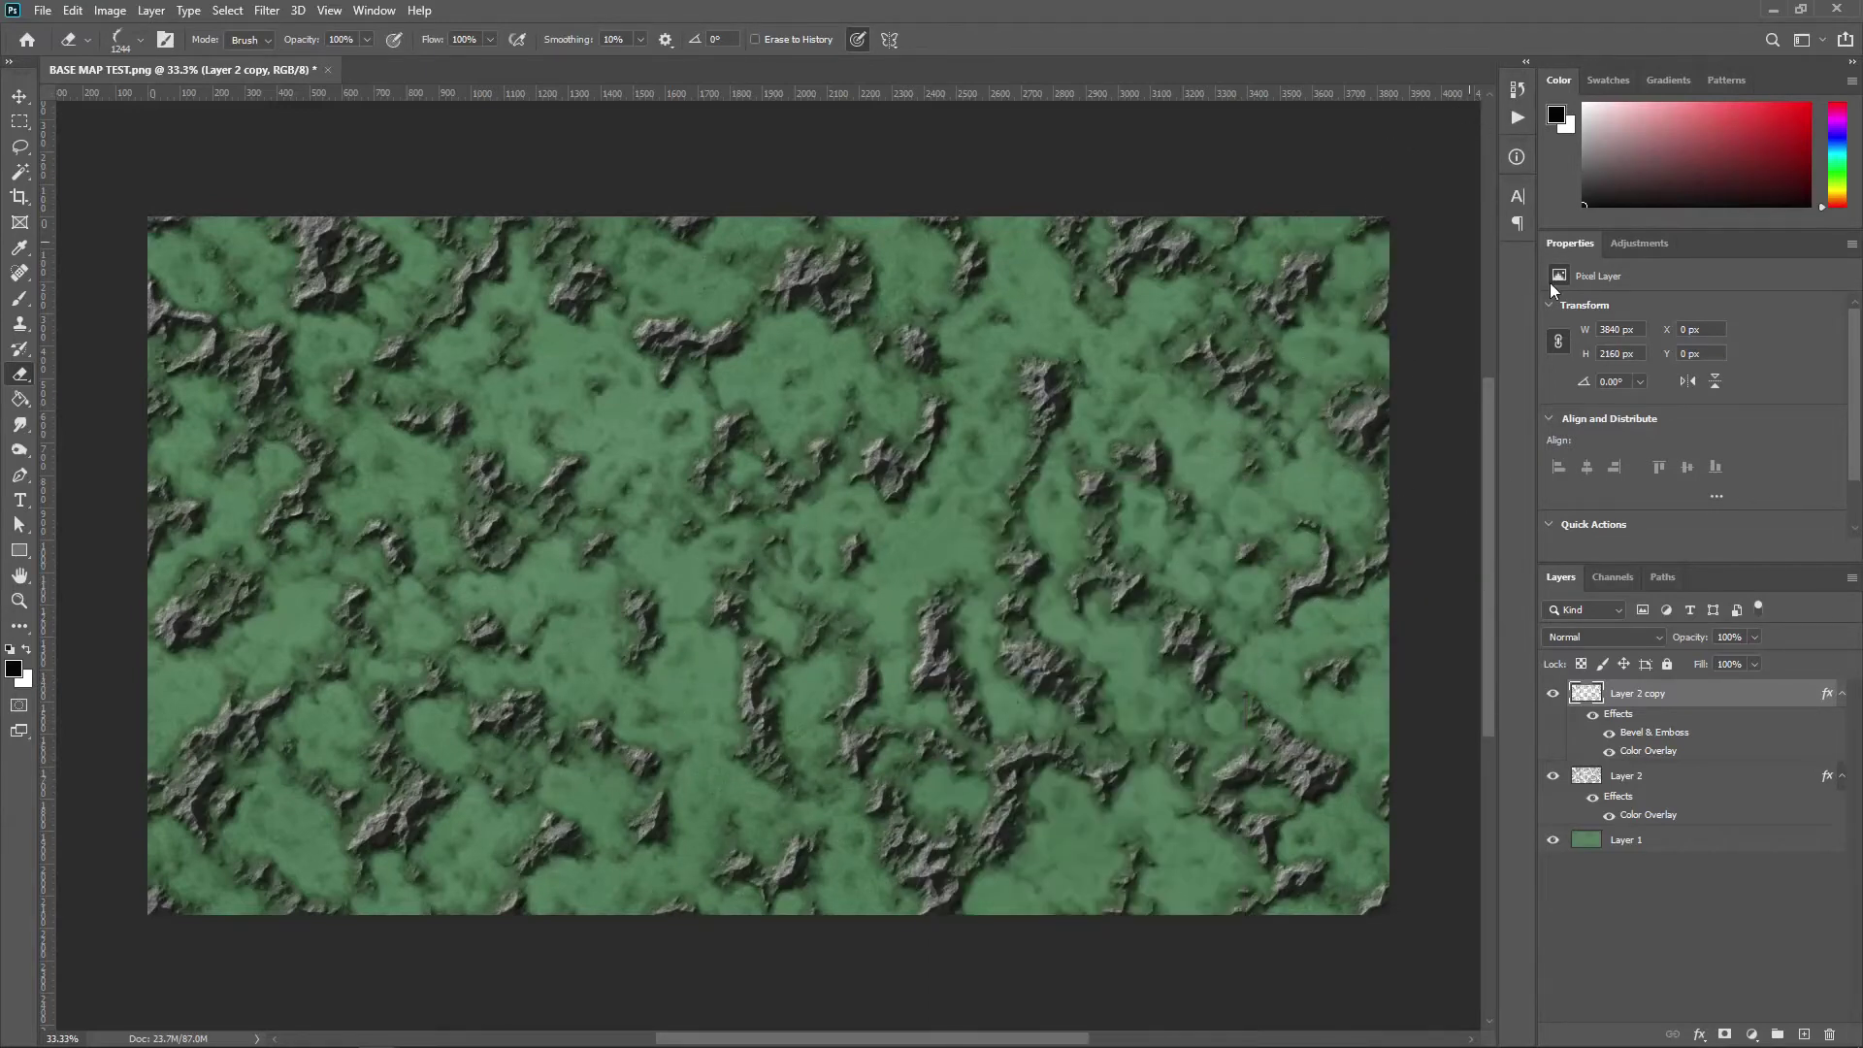
Step: Reduce the eraser size to 200 px for working close up on the ridges near the map's lower edge
key(bracketleft)
key(bracketleft)
key(bracketleft)
key(bracketleft)
key(bracketleft)
key(bracketleft)
key(bracketleft)
key(bracketleft)
key(ctrl+plus)
key(ctrl+plus)
key(ctrl+plus)
drag(1044, 765, 718, 337)
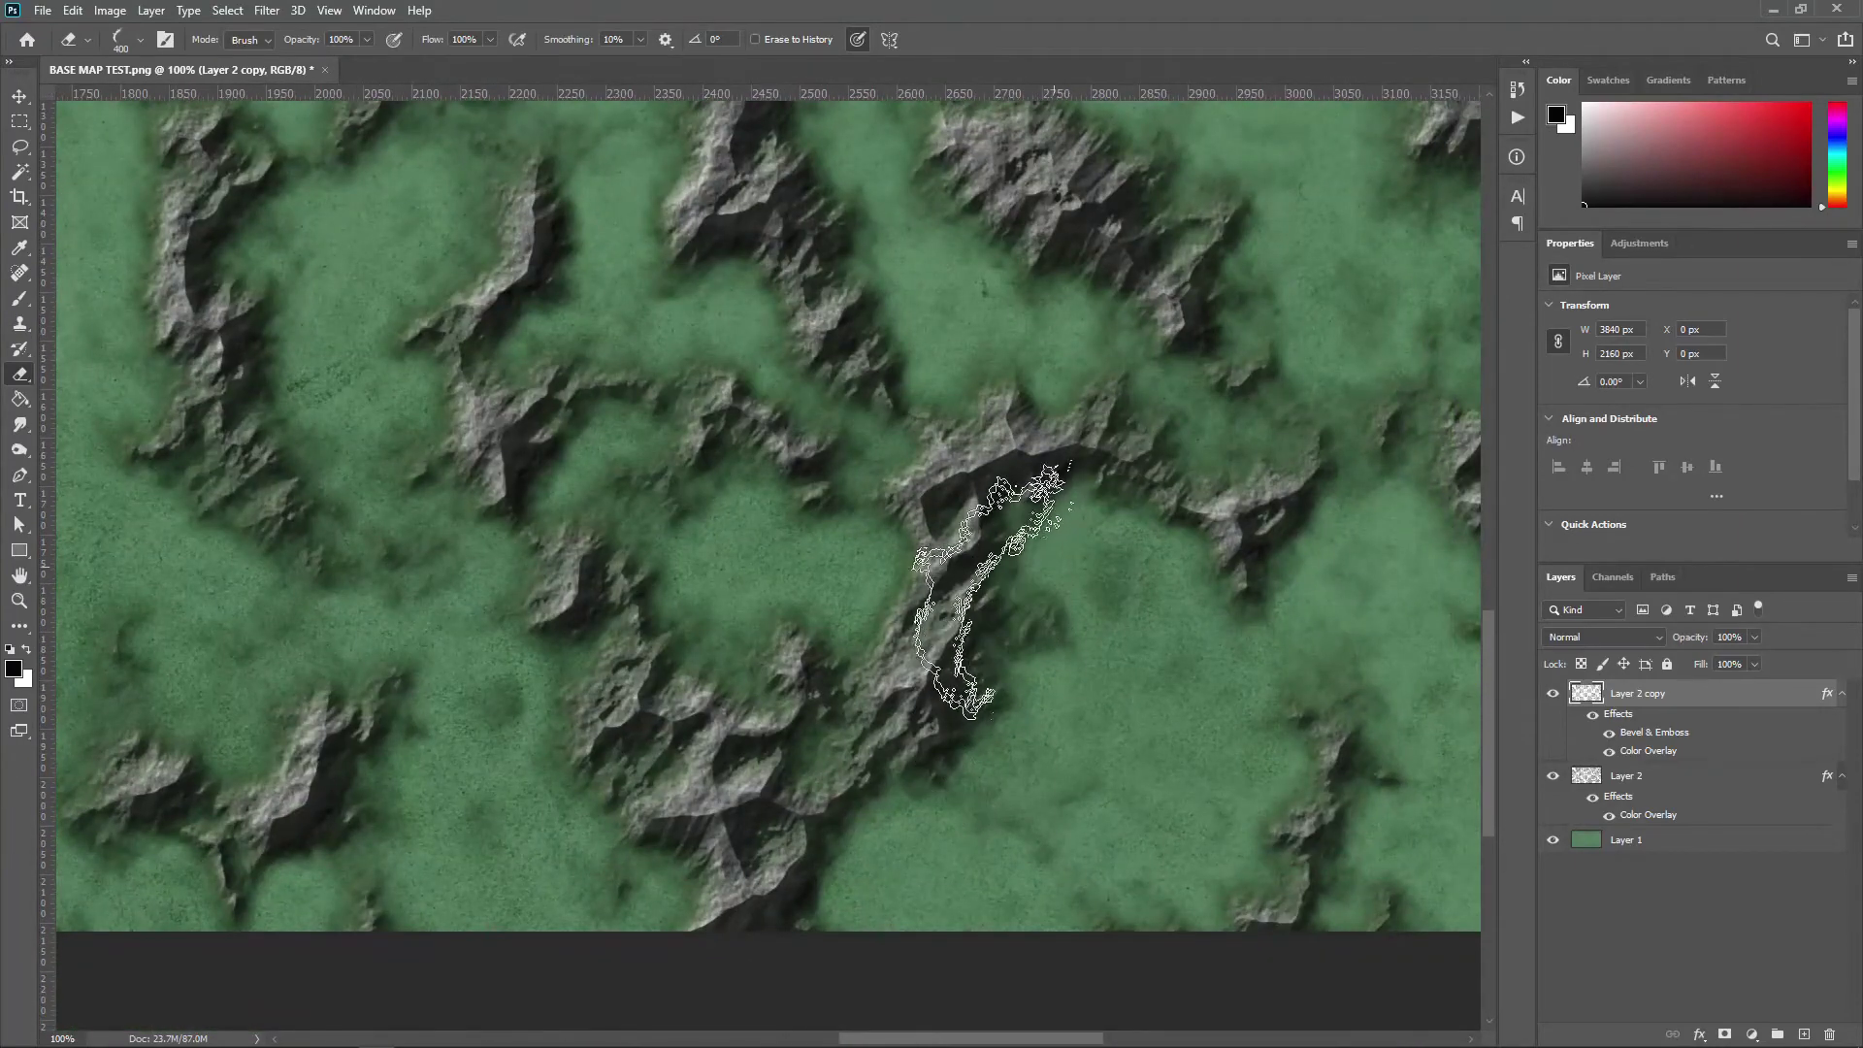
key(bracketleft)
key(bracketleft)
key(bracketleft)
key(bracketleft)
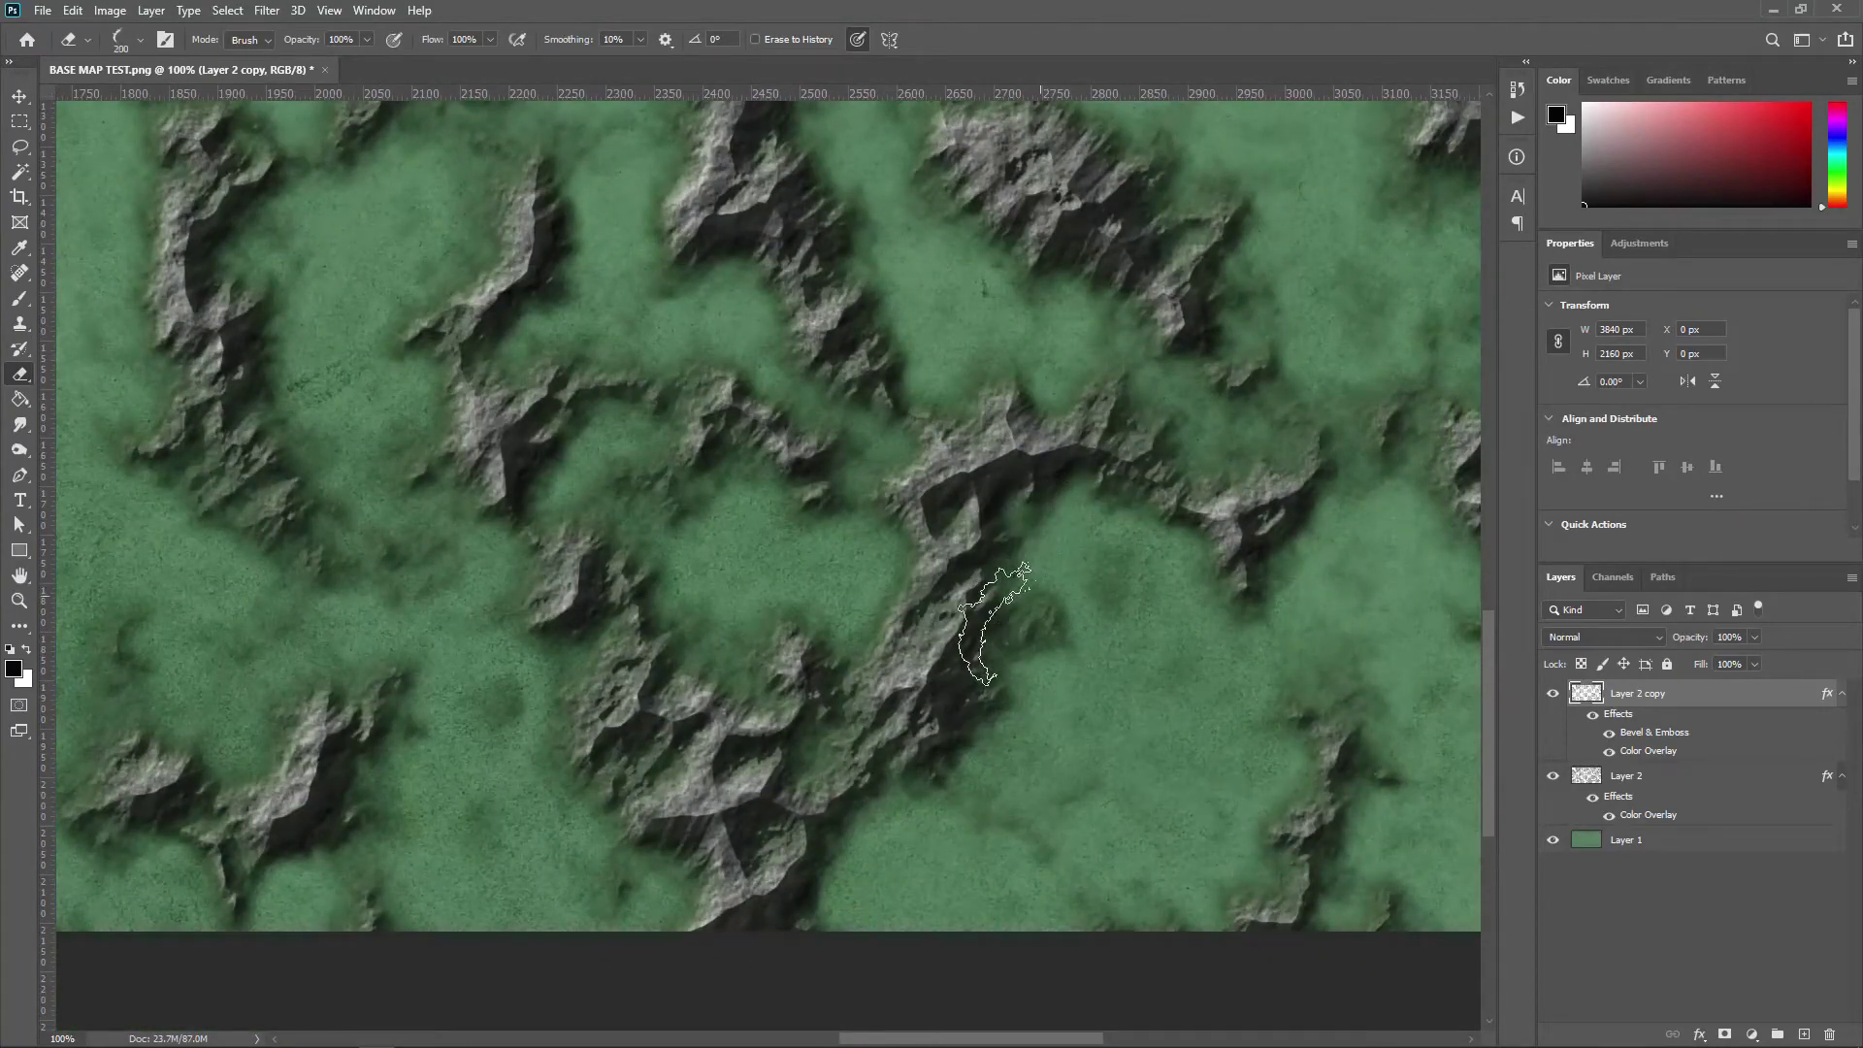
Step: Erase the shadowed slope below the arched ridge and the rock patch at the map's lower edge on Layer 2 copy
mouse_move(995, 624)
mouse_down()
mouse_move(963, 654)
mouse_move(1004, 655)
mouse_move(982, 650)
mouse_move(972, 681)
mouse_move(963, 658)
mouse_move(1046, 683)
mouse_move(1014, 744)
mouse_move(1000, 699)
mouse_move(925, 742)
mouse_move(939, 695)
mouse_move(976, 723)
mouse_move(1002, 670)
mouse_move(938, 775)
mouse_move(956, 736)
mouse_move(920, 756)
mouse_move(946, 635)
mouse_up()
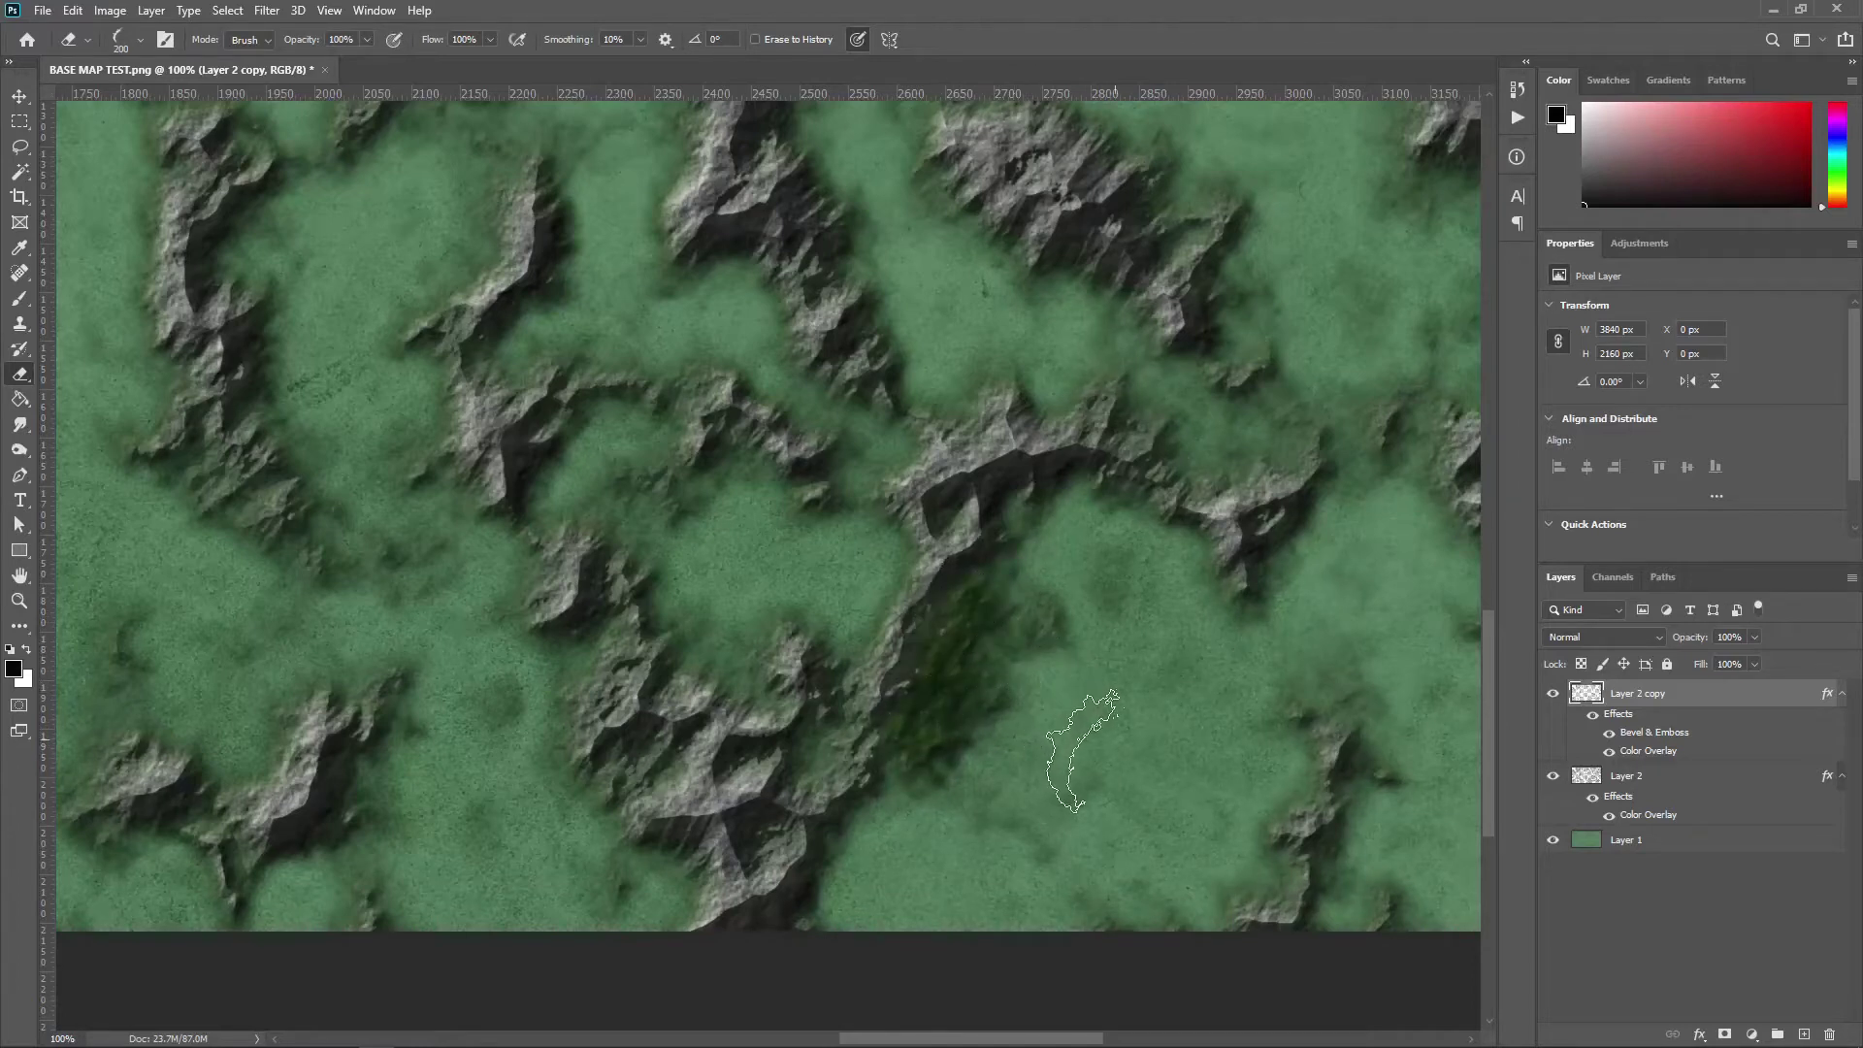
drag(1184, 776, 1048, 589)
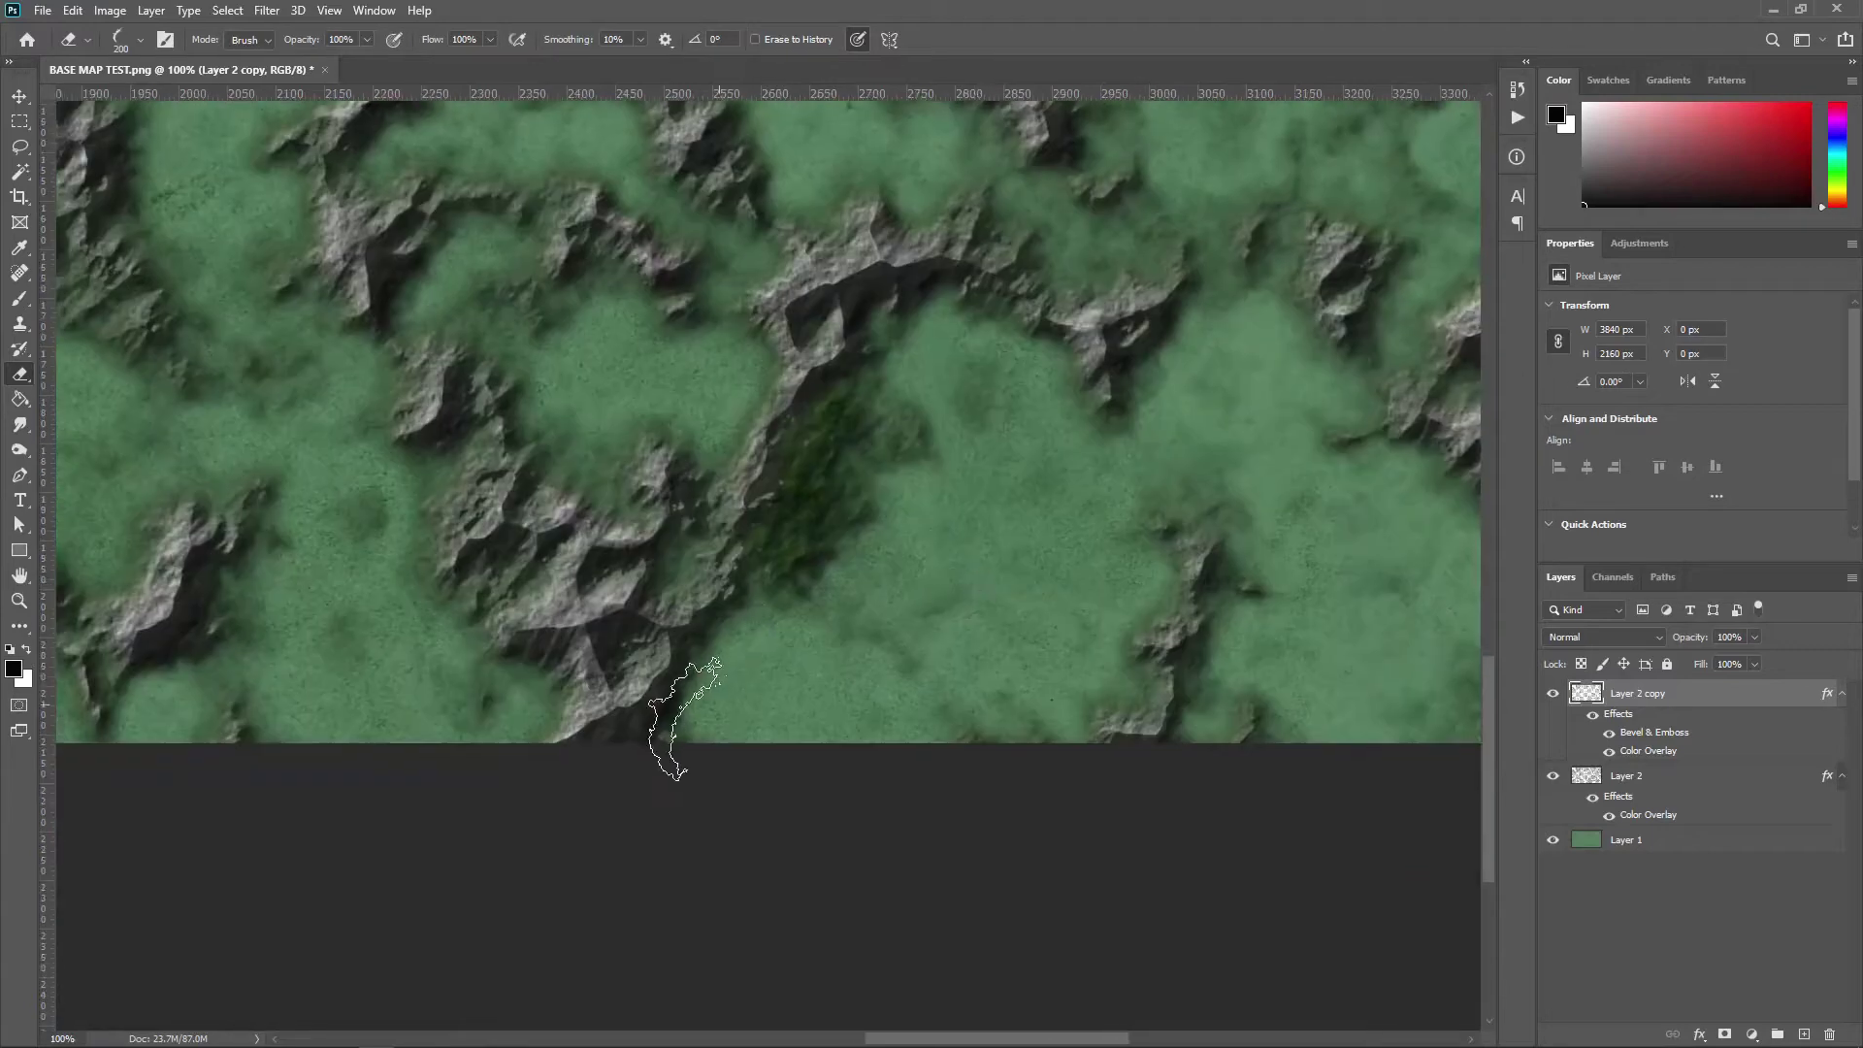
mouse_move(684, 718)
mouse_down()
mouse_move(650, 764)
mouse_move(615, 754)
mouse_move(624, 781)
mouse_move(726, 660)
mouse_up()
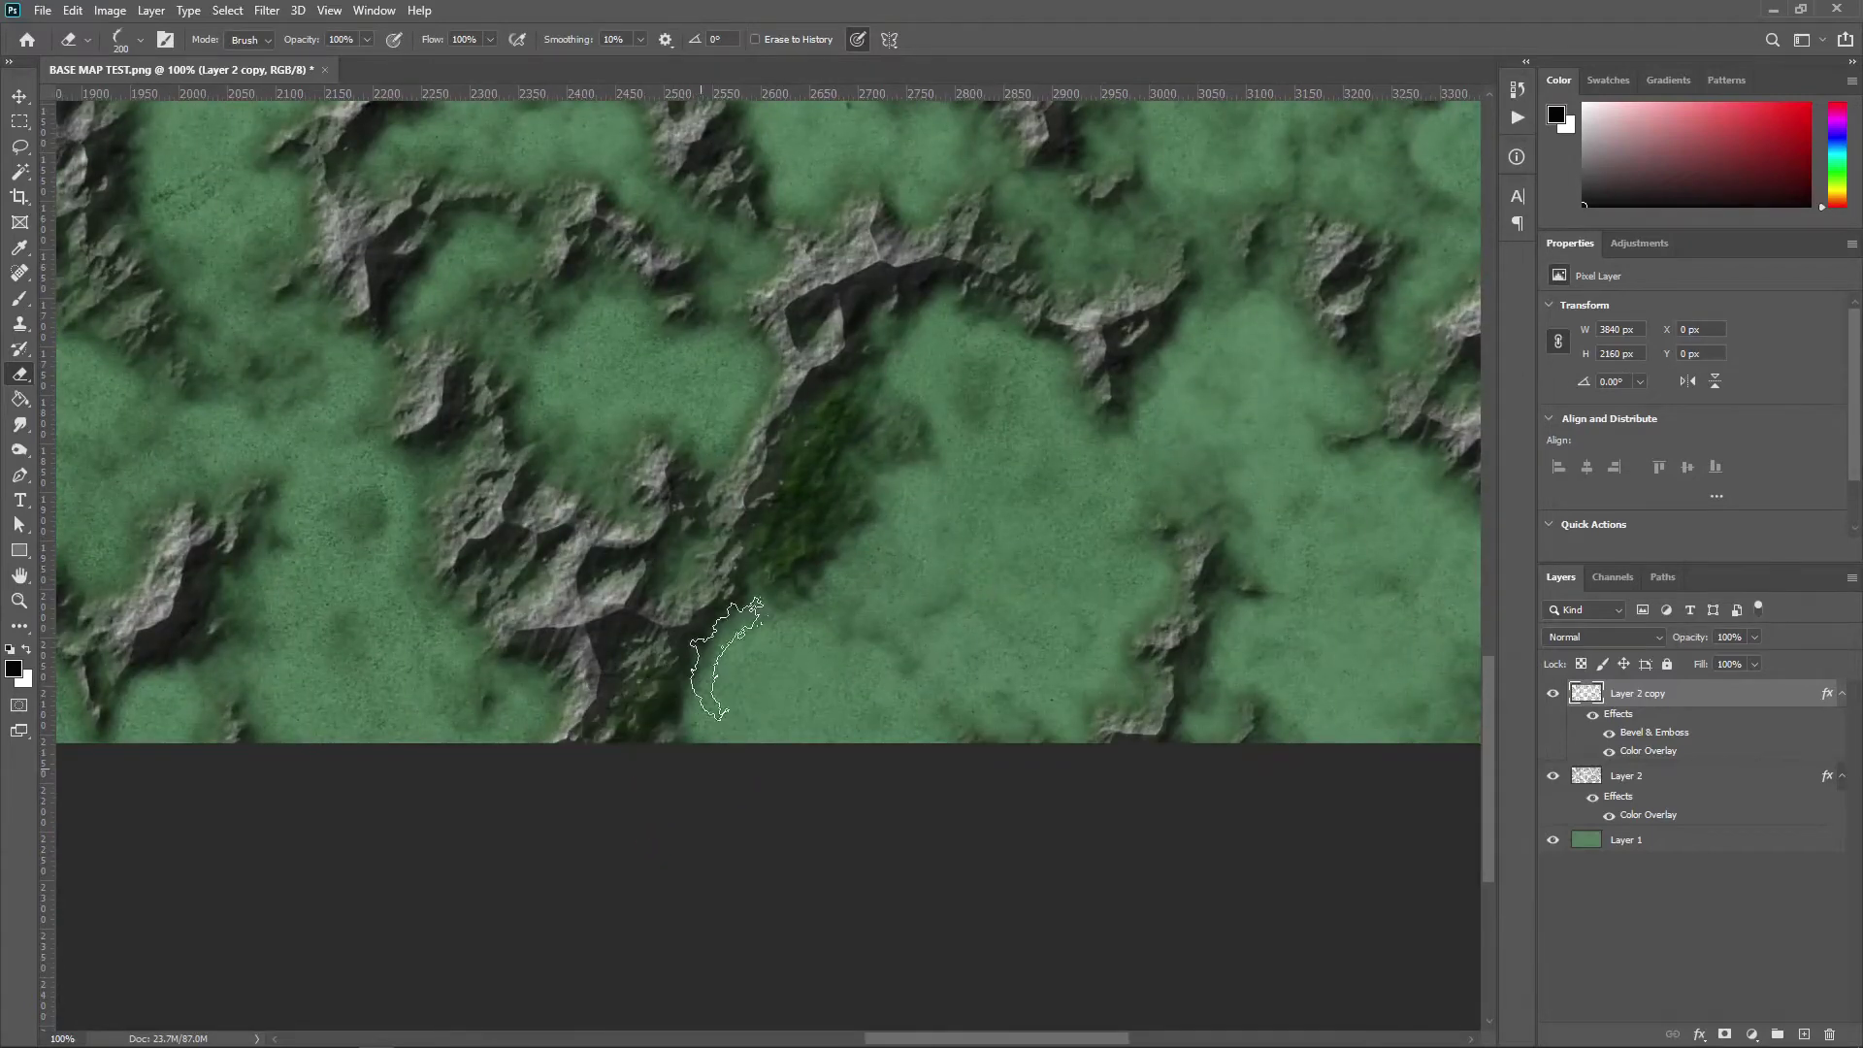
Step: Erase parts of the east side and lower end of the narrow vertical ridge west of the arched ridge
scroll(726, 660, up, 5)
scroll(726, 660, left, 7)
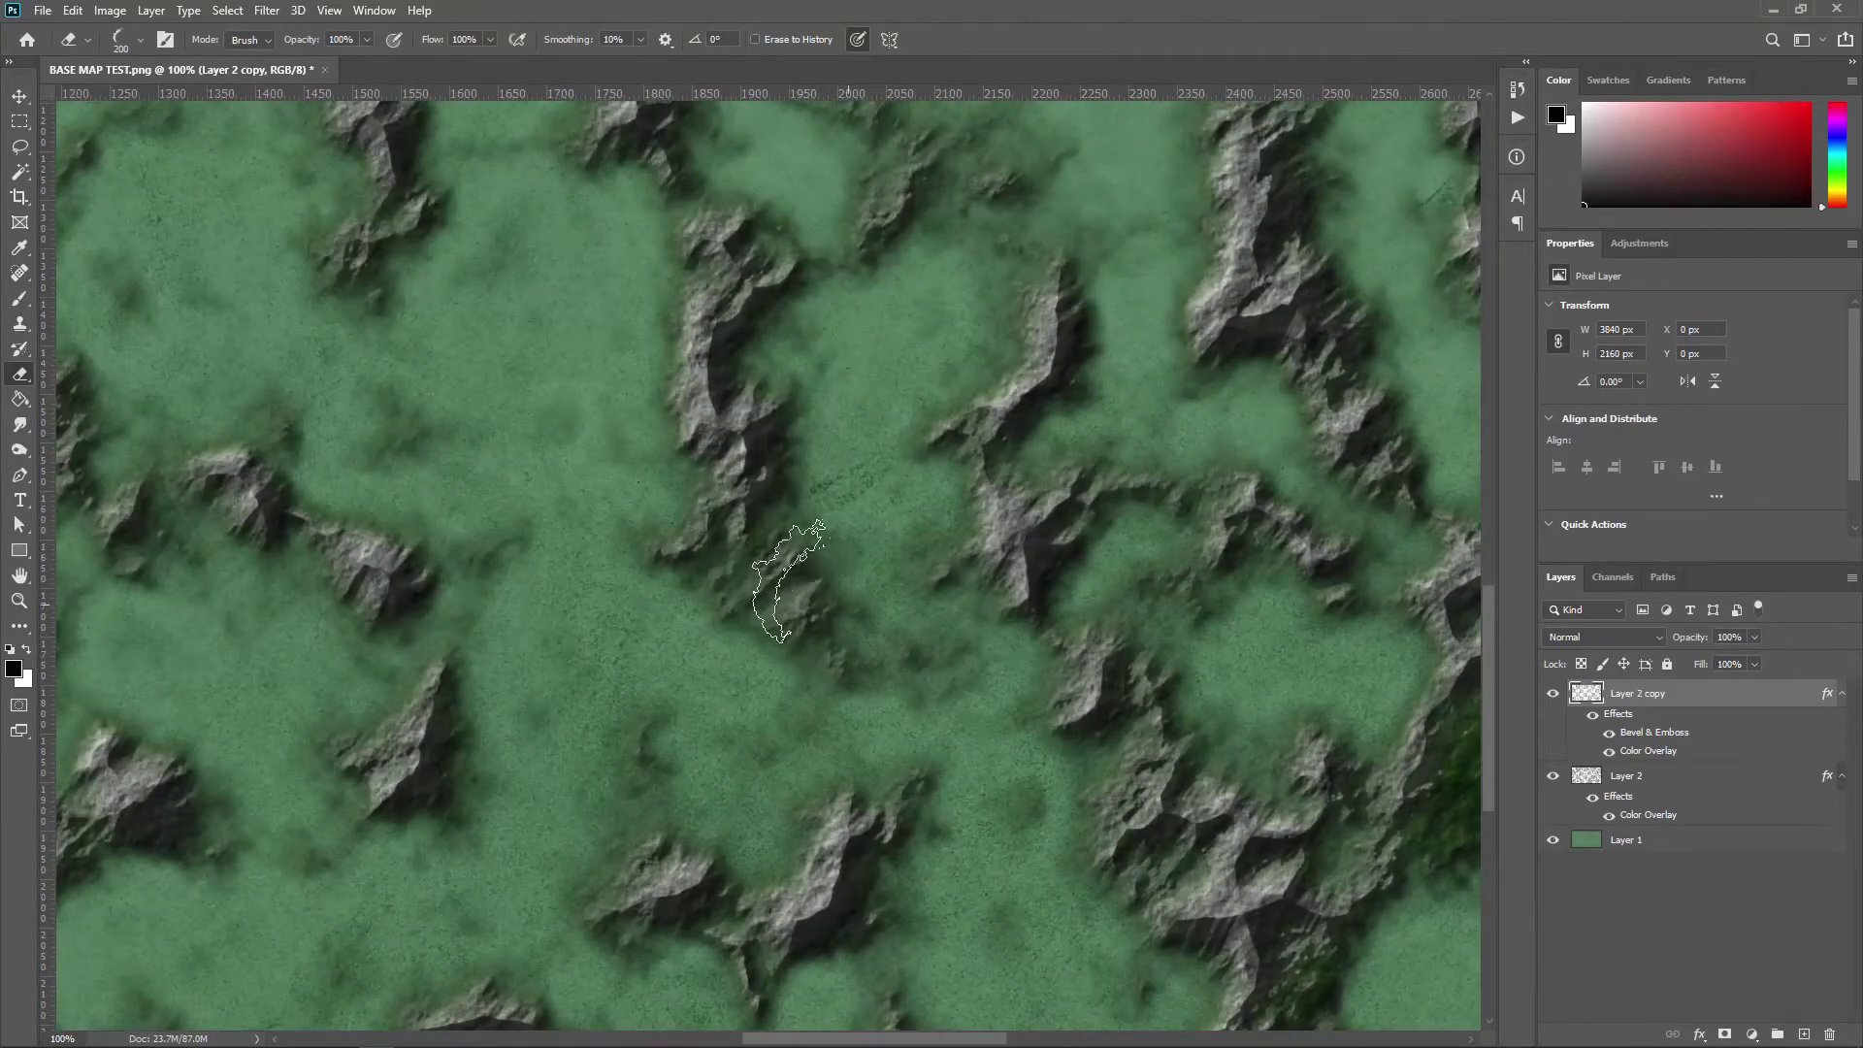
mouse_move(788, 581)
mouse_down()
mouse_move(723, 611)
mouse_move(793, 493)
mouse_move(796, 642)
mouse_move(776, 517)
mouse_up()
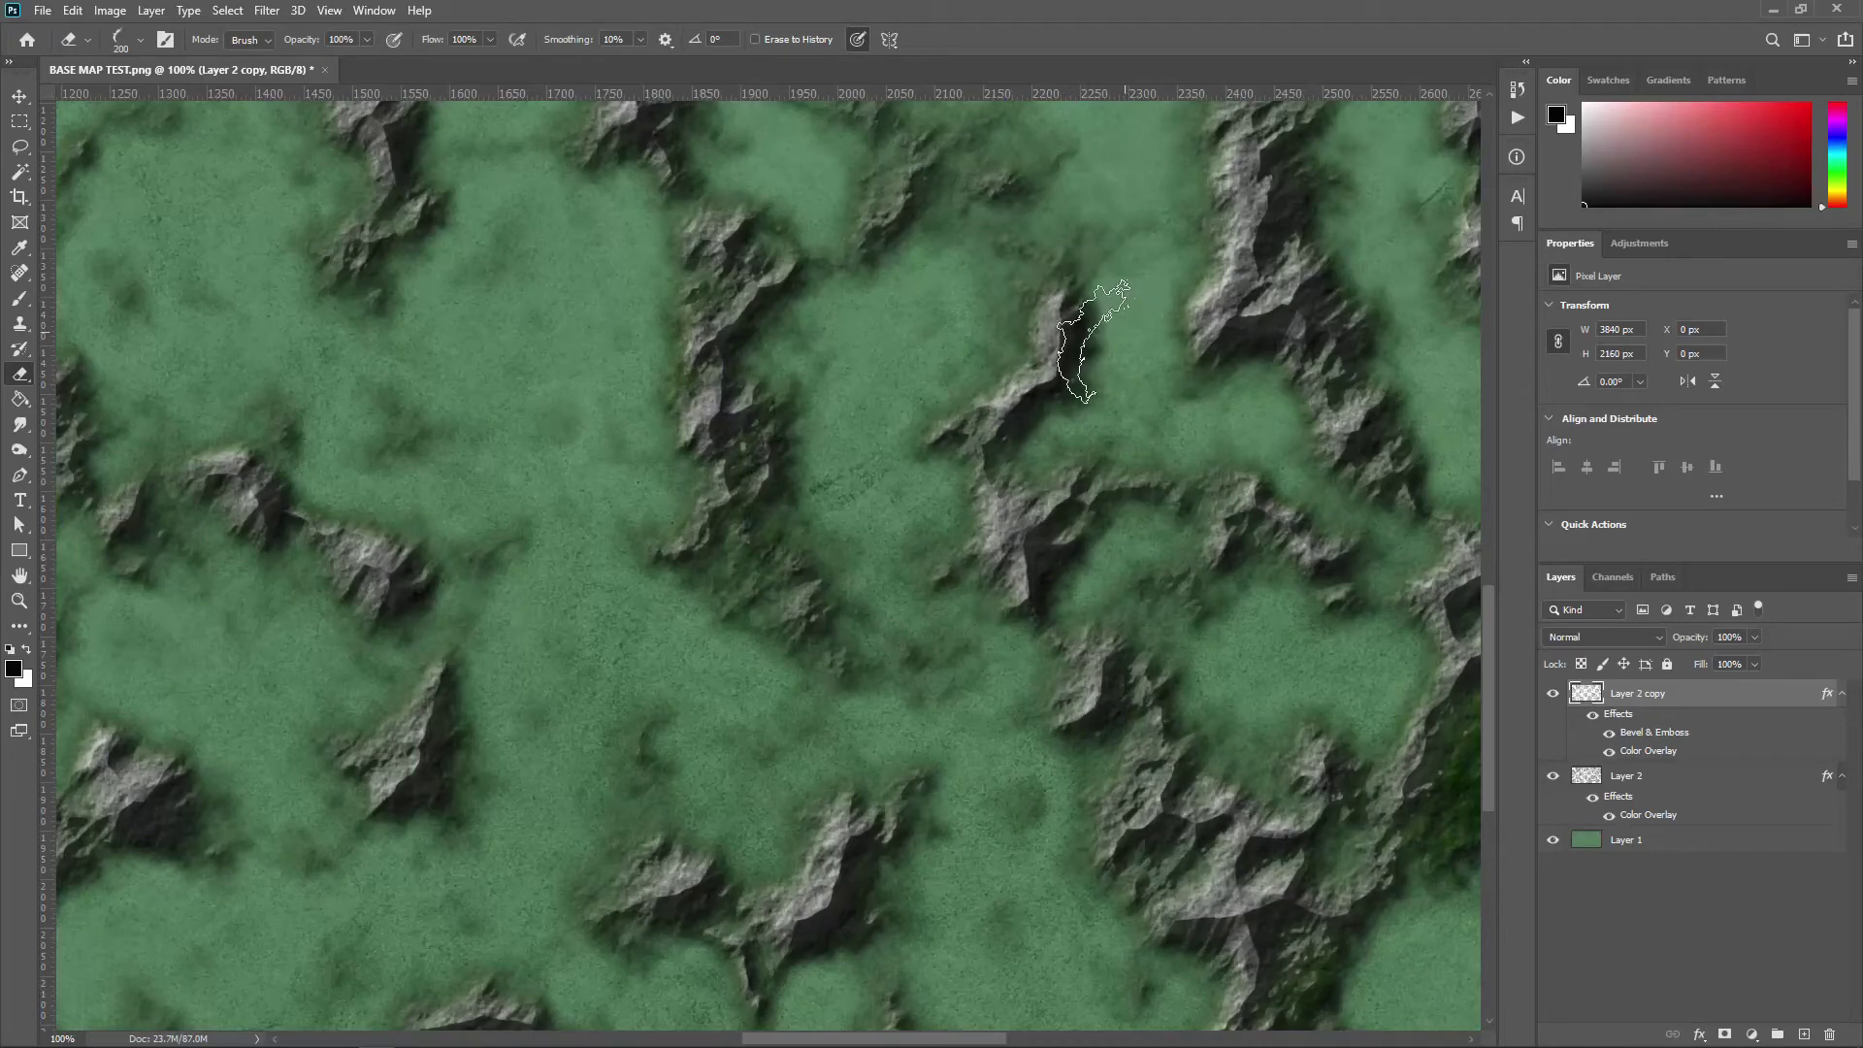
Step: Rotate the eraser tip in stages to 150° and break up the edges of the tall central ridge
key(shift+Right)
key(shift+Right)
key(shift+Right)
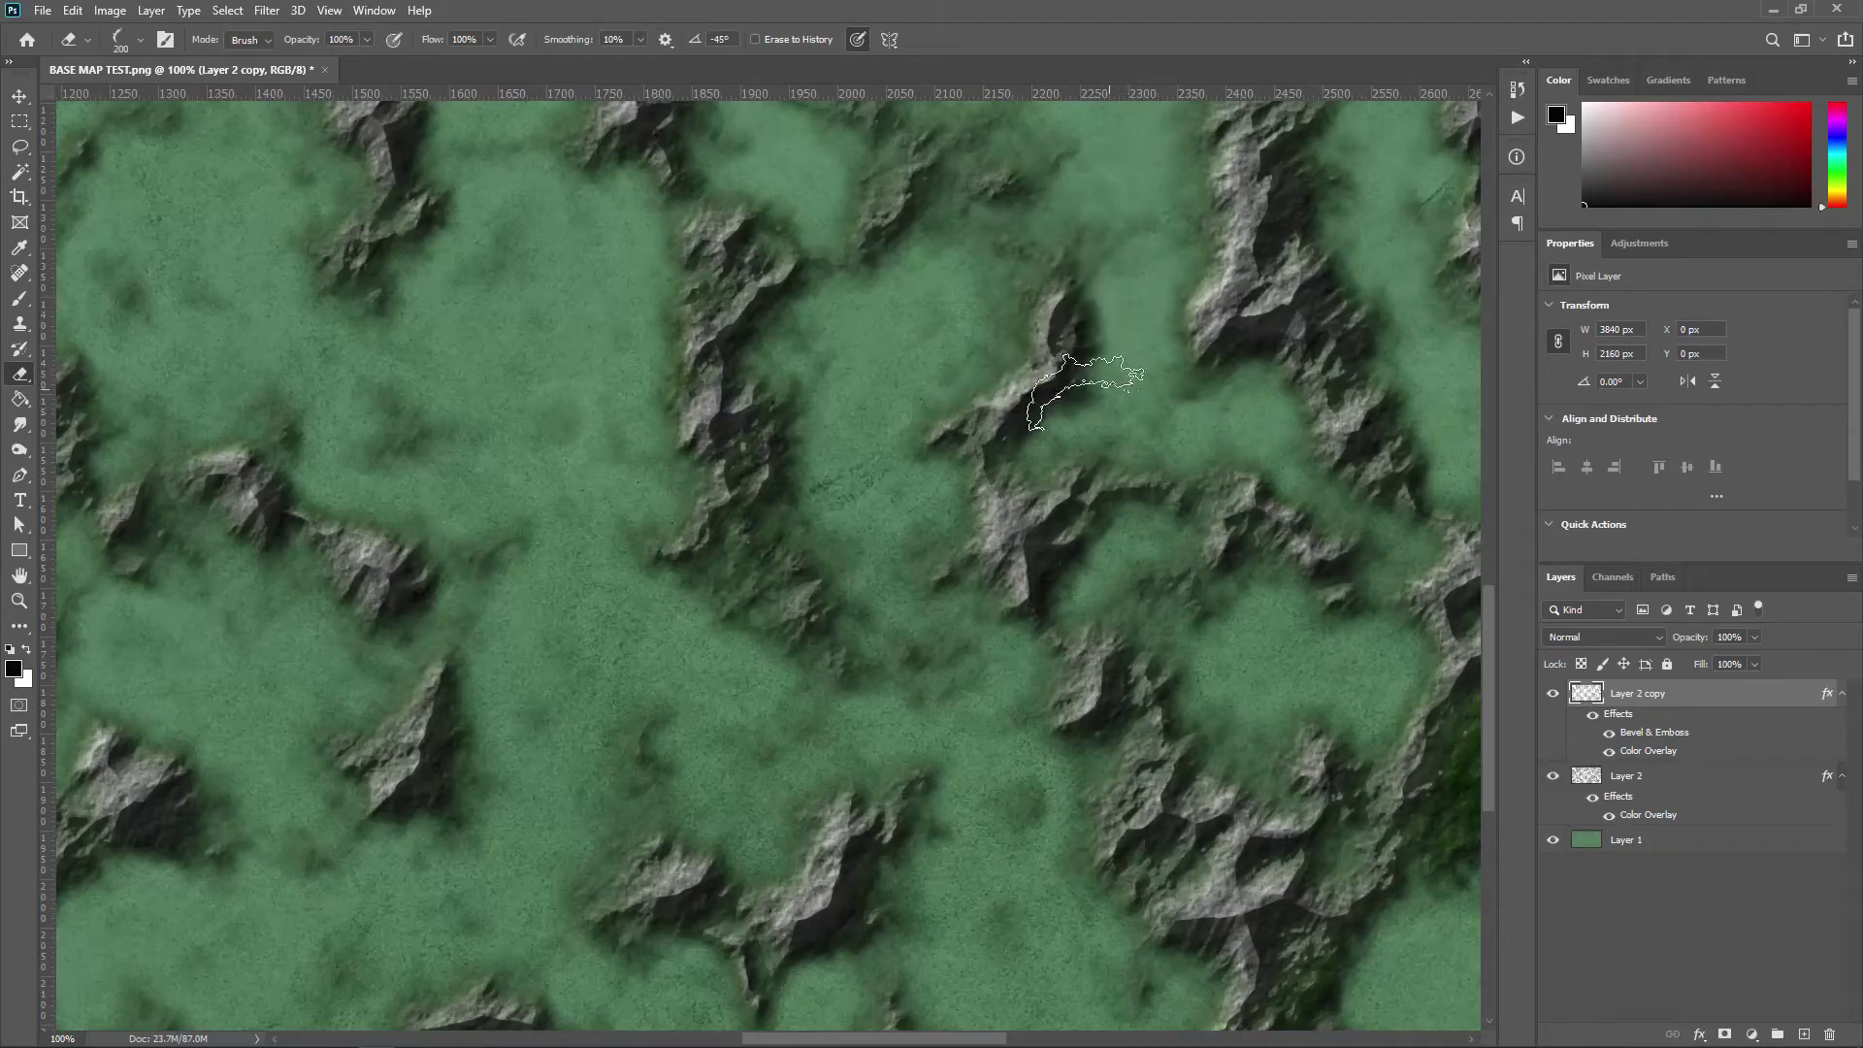
drag(1126, 370, 835, 620)
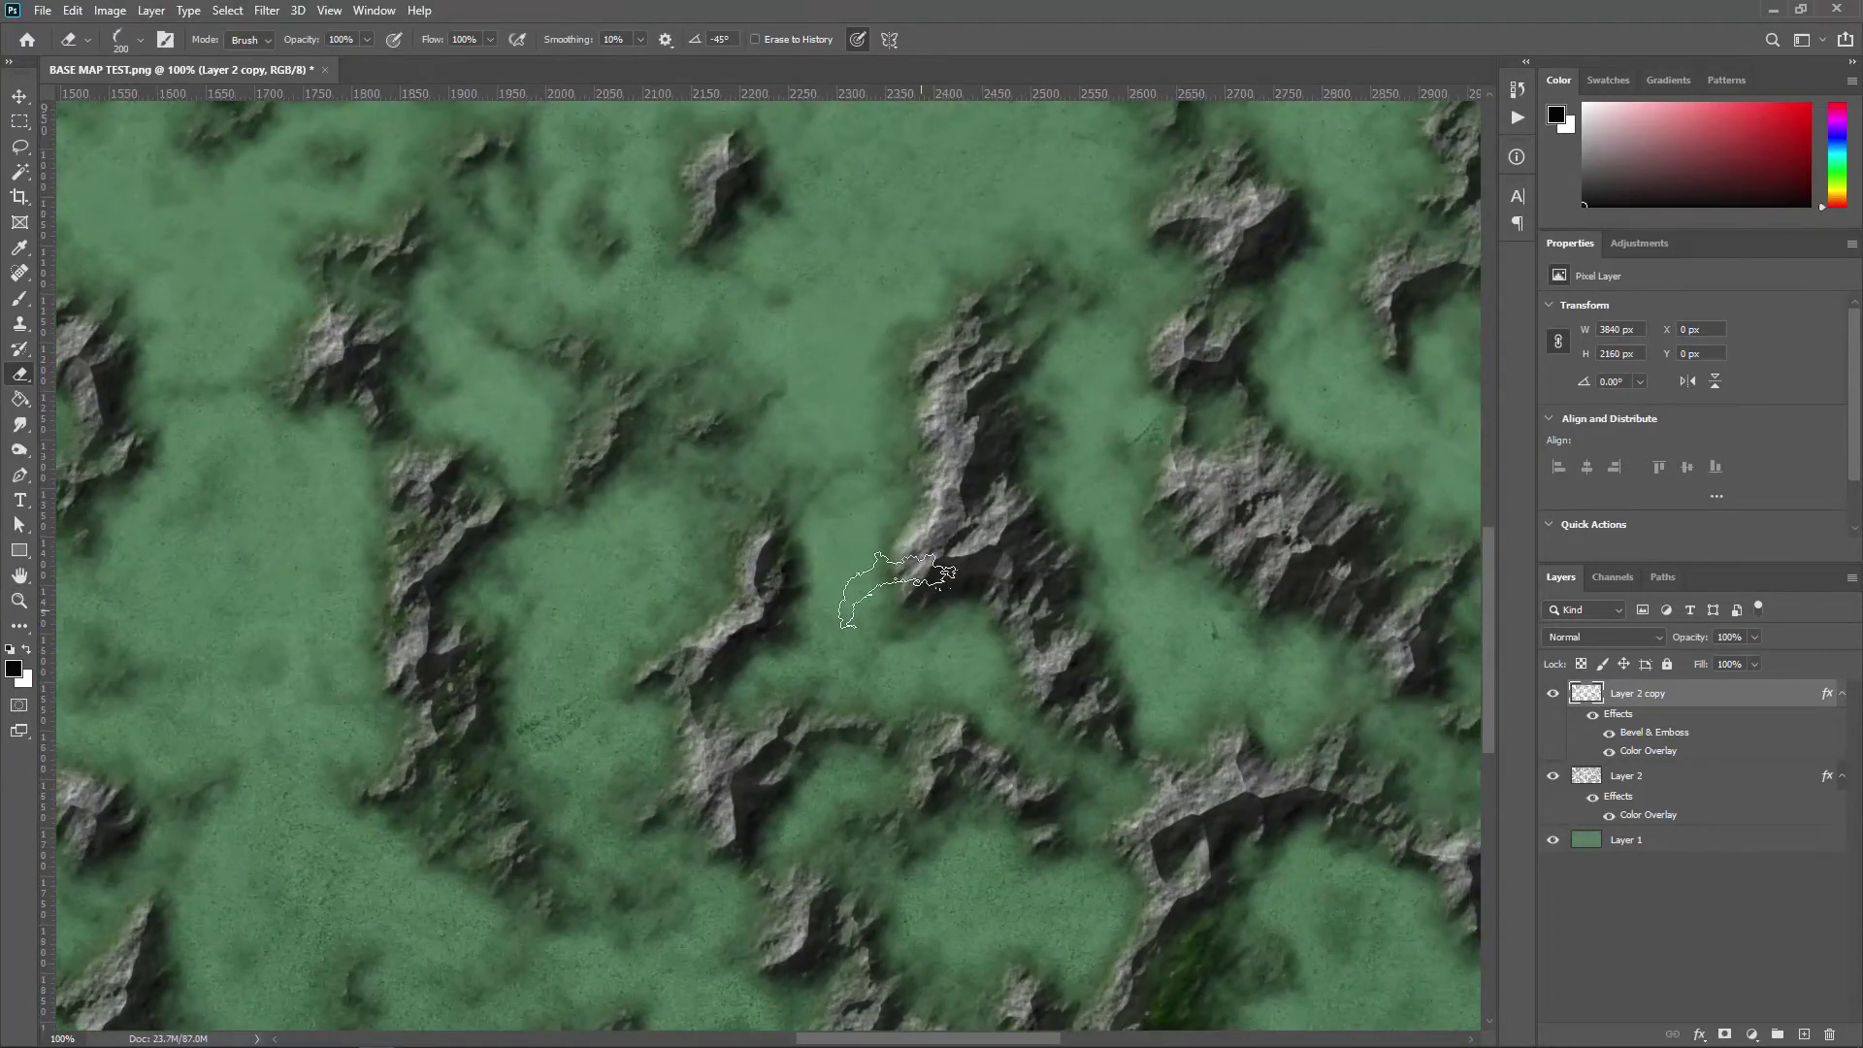
key(shift+Right)
key(shift+Right)
key(shift+Right)
key(shift+Right)
key(shift+Right)
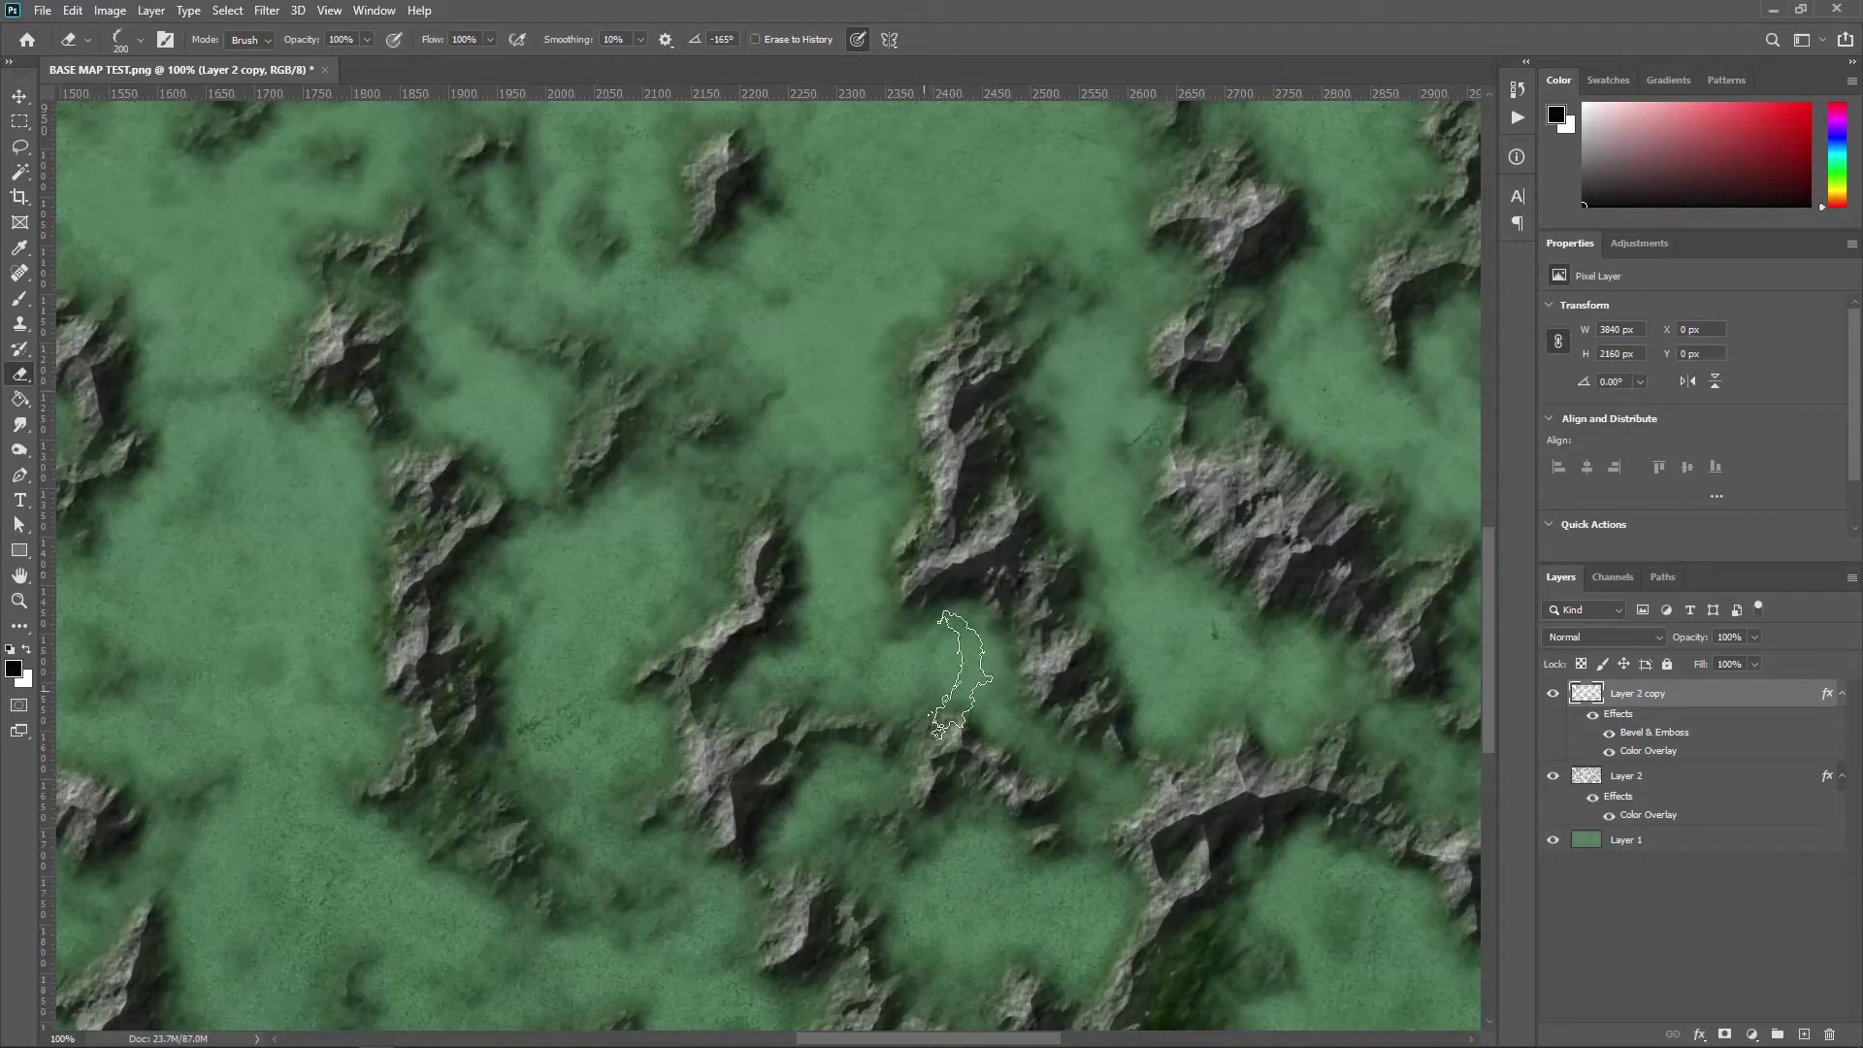
key(shift+Right)
key(shift+Right)
key(shift+Right)
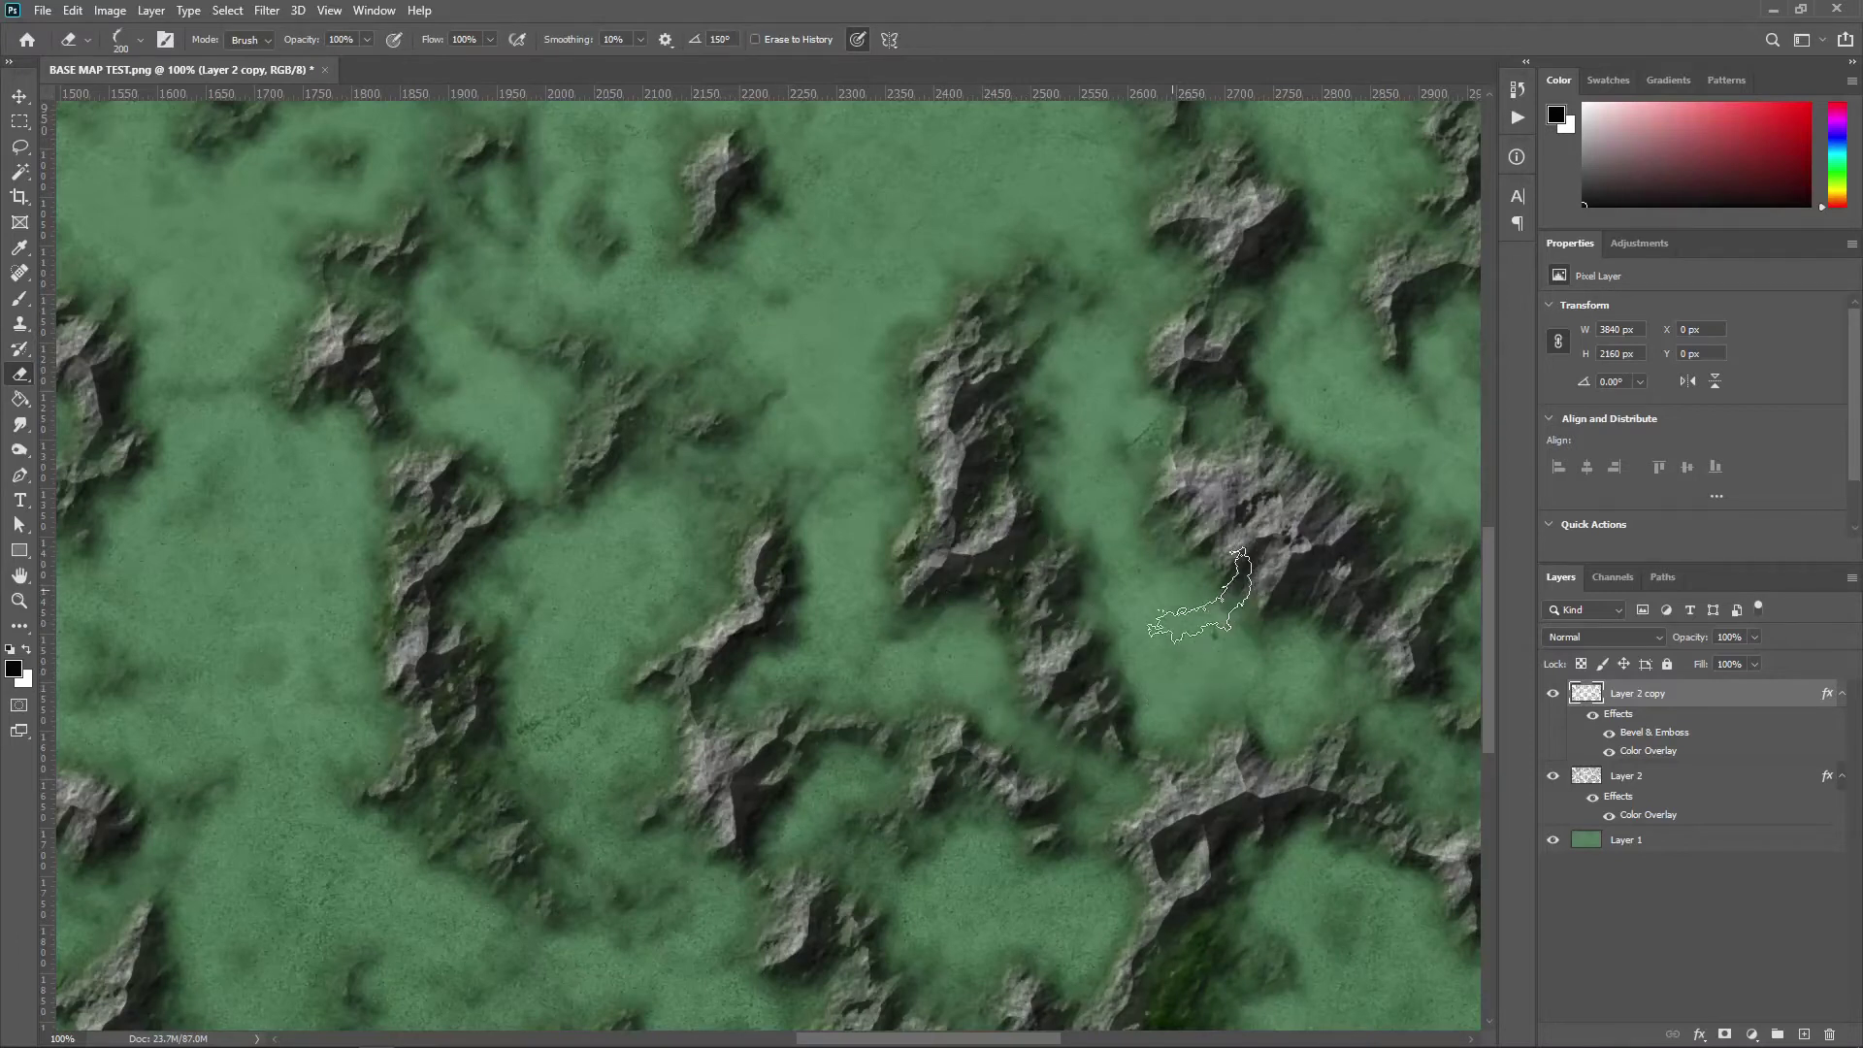
Step: Rotate the eraser tip to -150° and erase rock from the underside of the diagonal ridge east of the central one
key(shift+Left)
key(shift+Left)
key(shift+Left)
key(shift+Left)
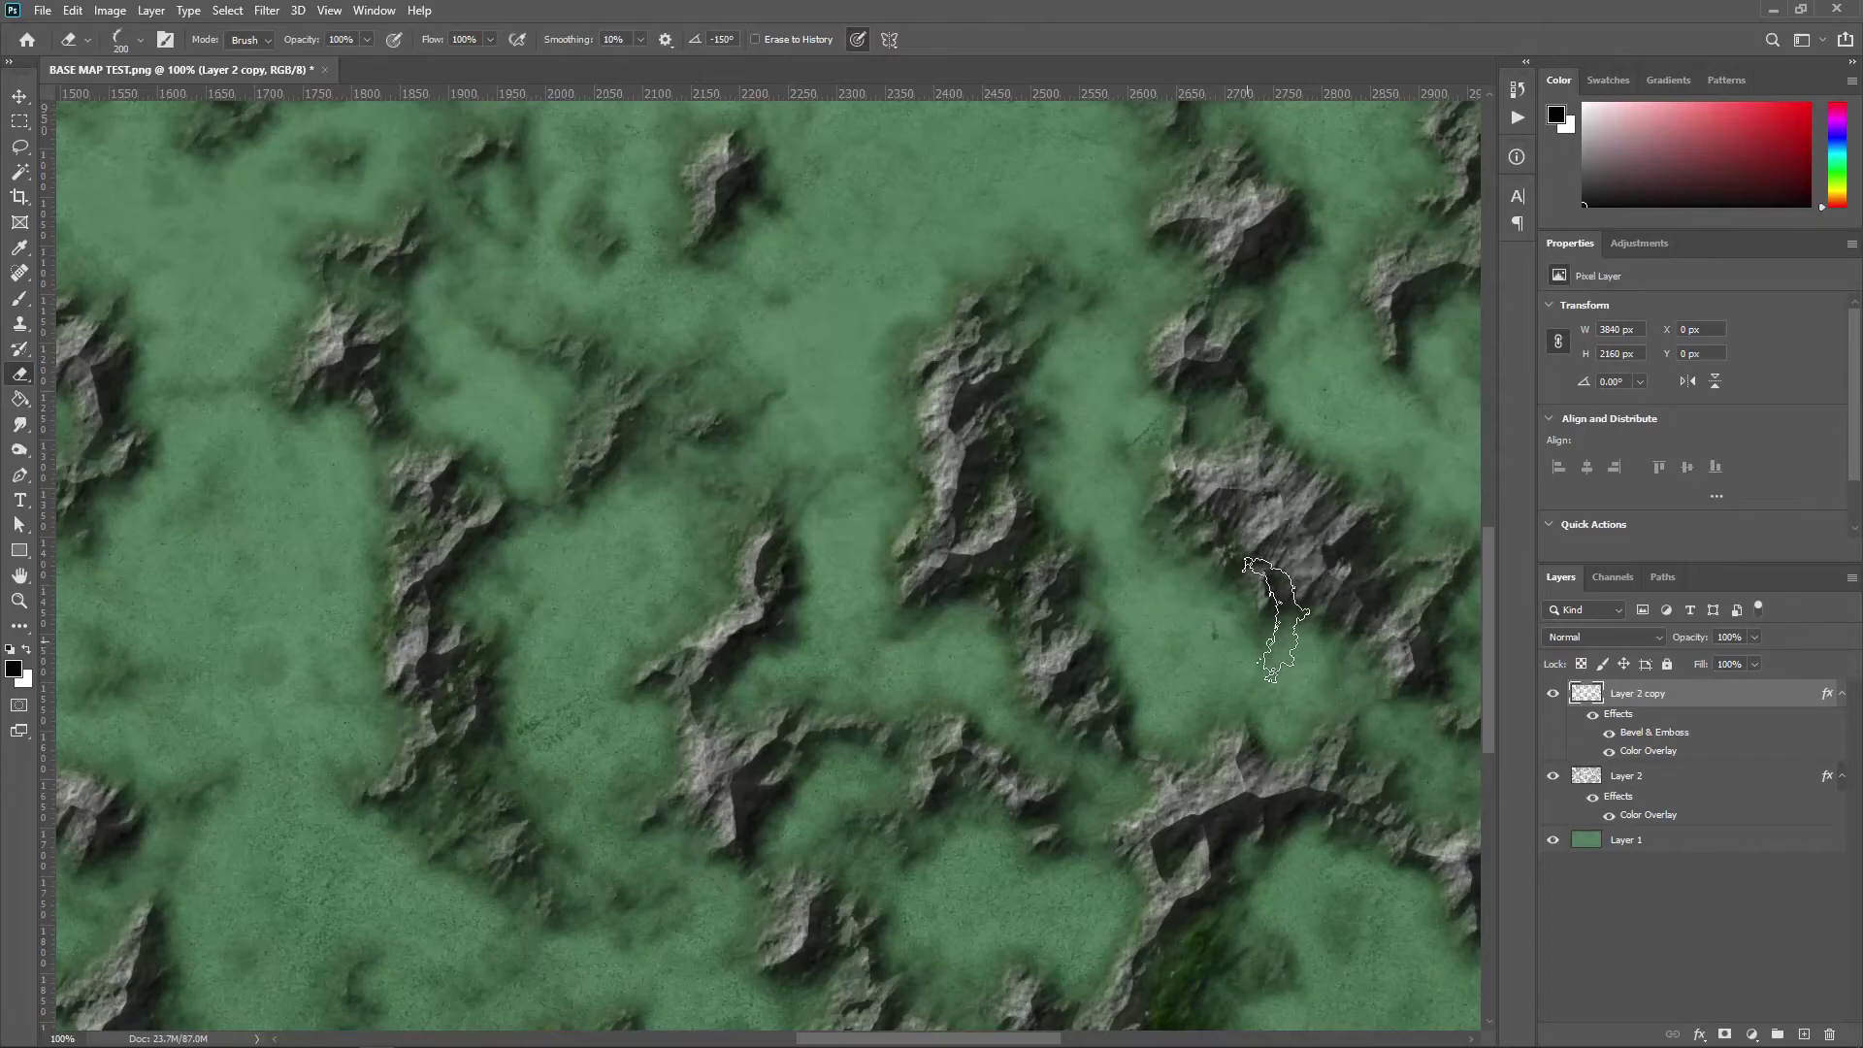
drag(1322, 522, 1014, 590)
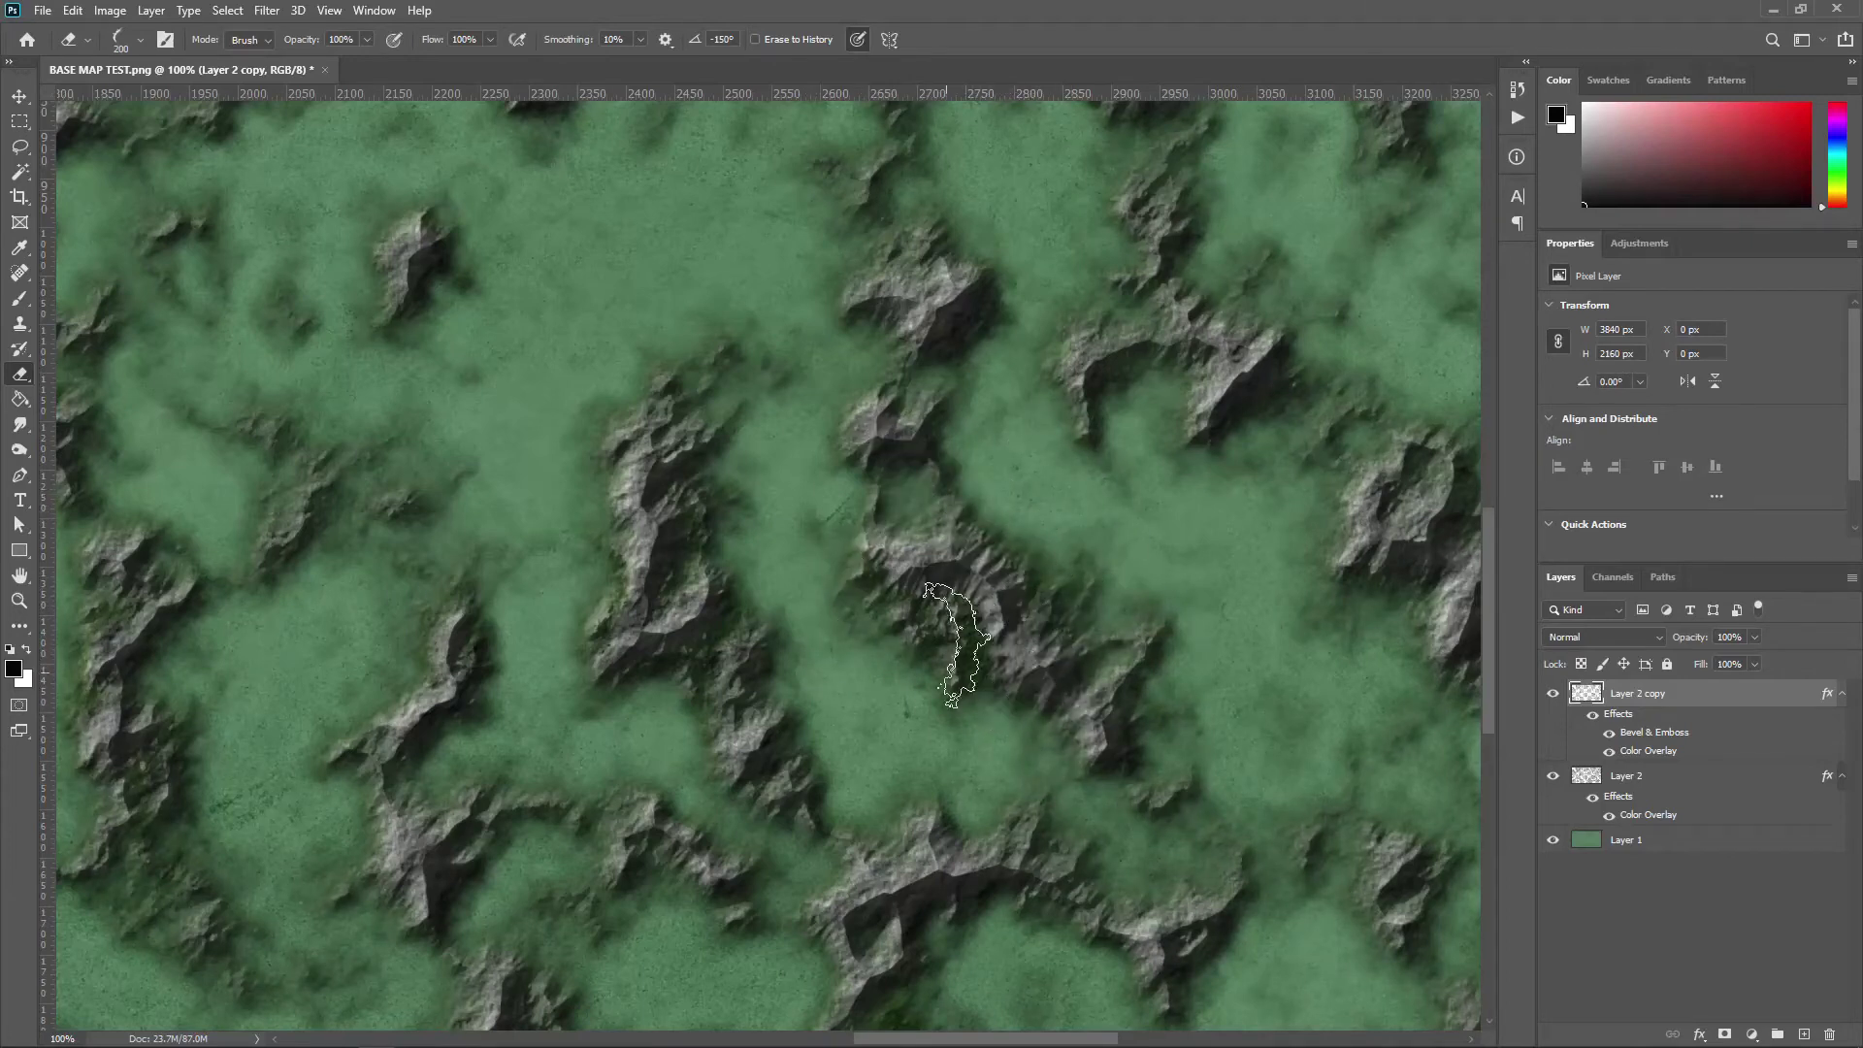
drag(1082, 776, 790, 656)
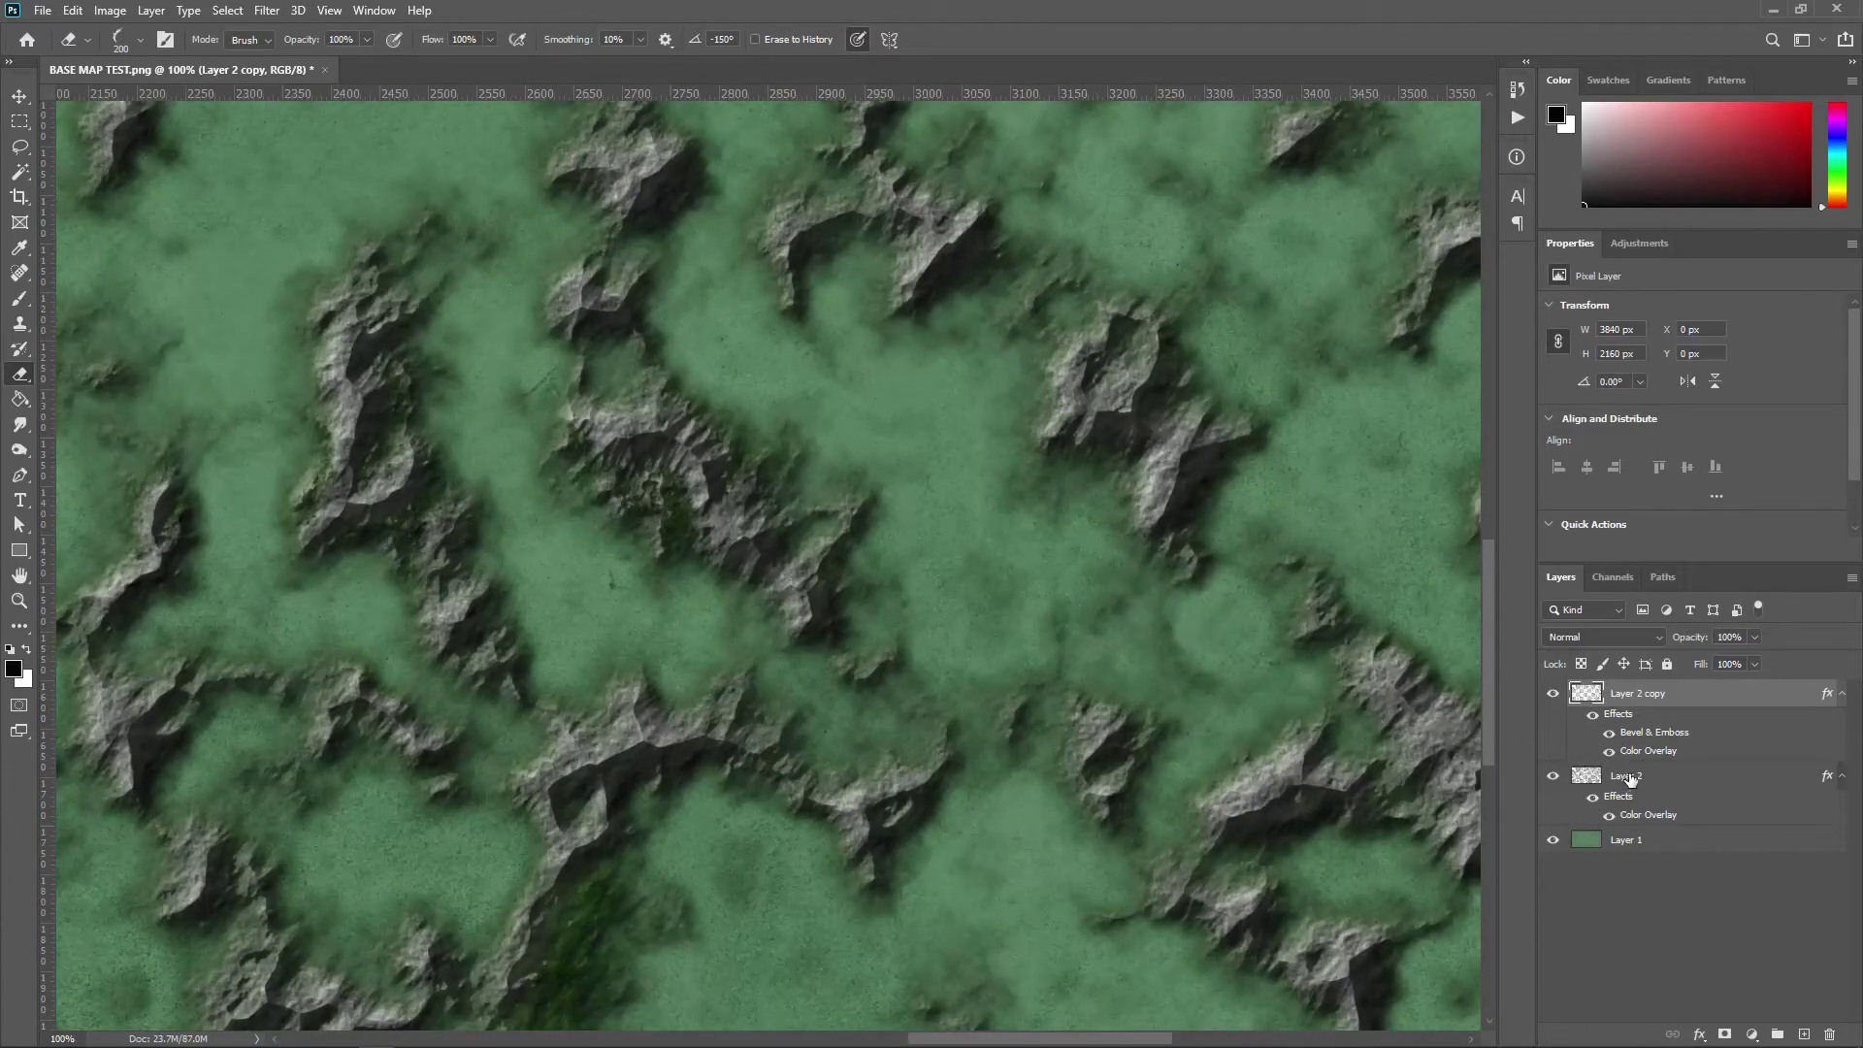
Step: Set Layer 2 copy's bevel depth to 240%, its size to 43 px and its soften value to 4 px
double_click(1658, 735)
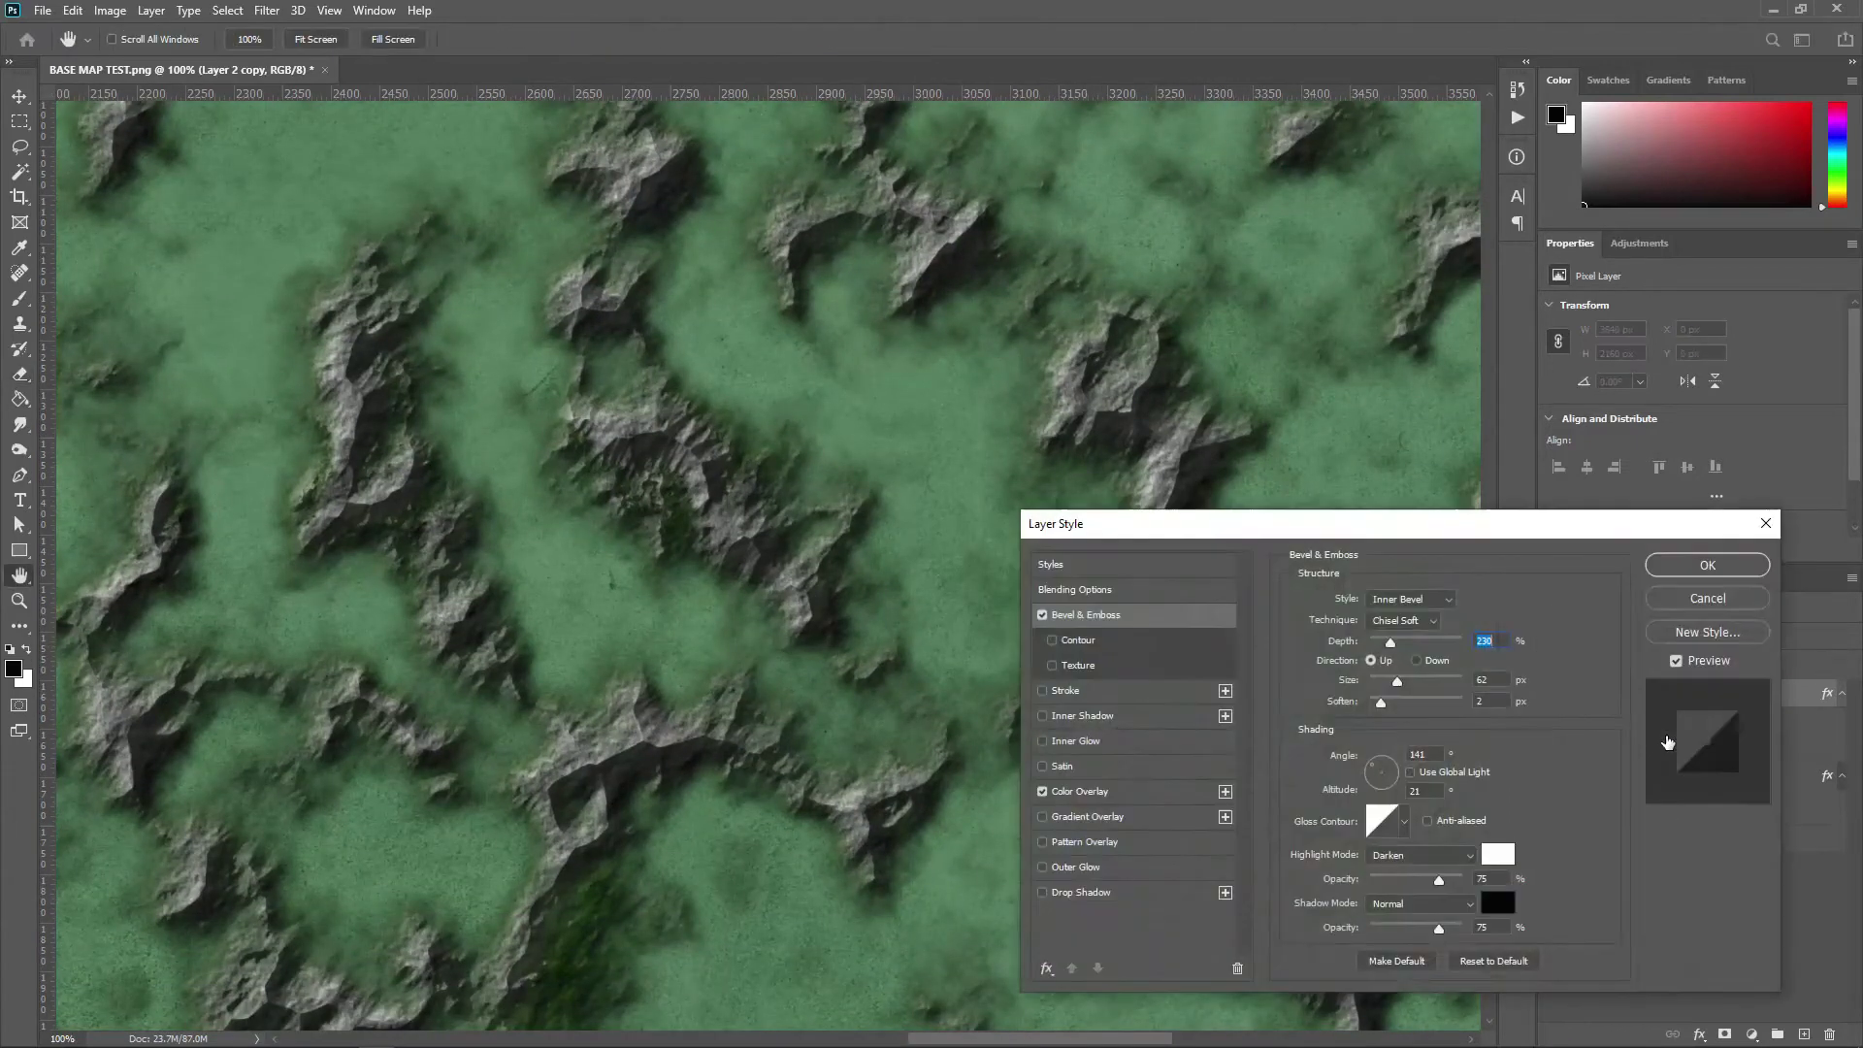
drag(1392, 650, 1378, 653)
click(1425, 641)
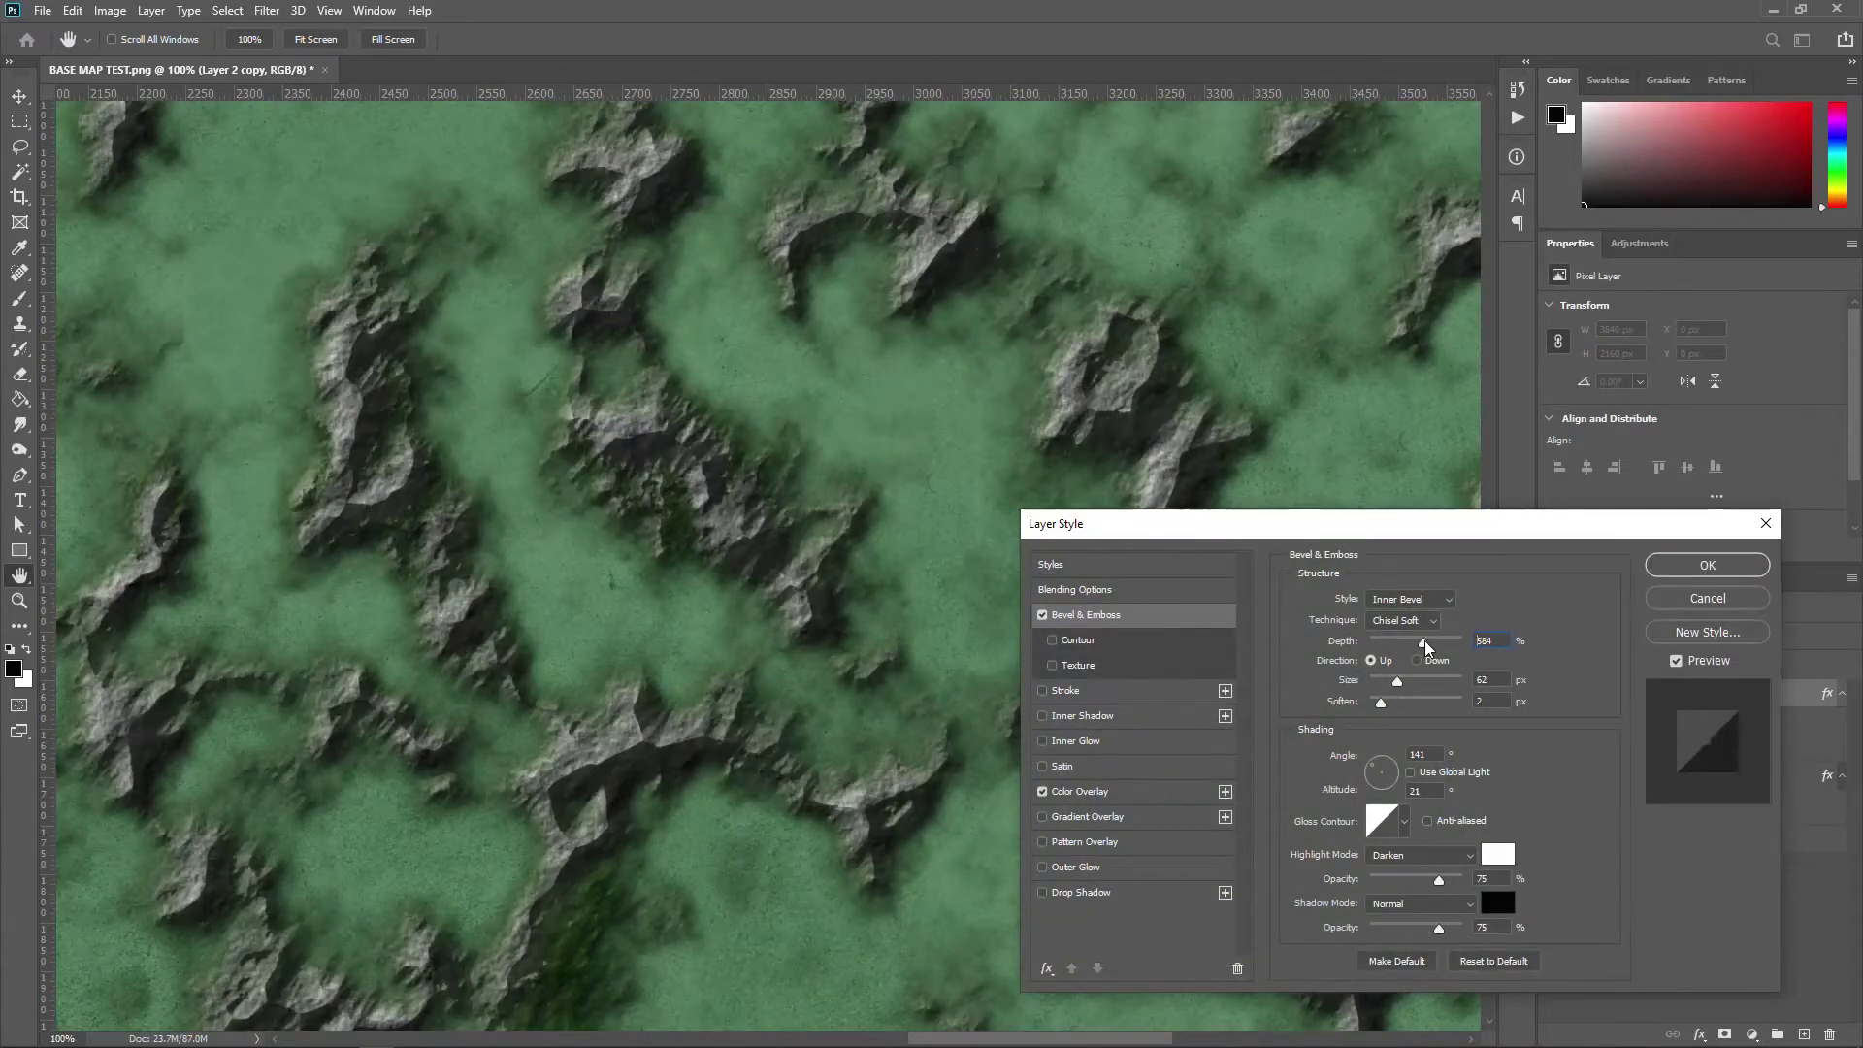
mouse_move(1425, 645)
mouse_down()
mouse_move(1375, 645)
mouse_move(1403, 650)
mouse_up()
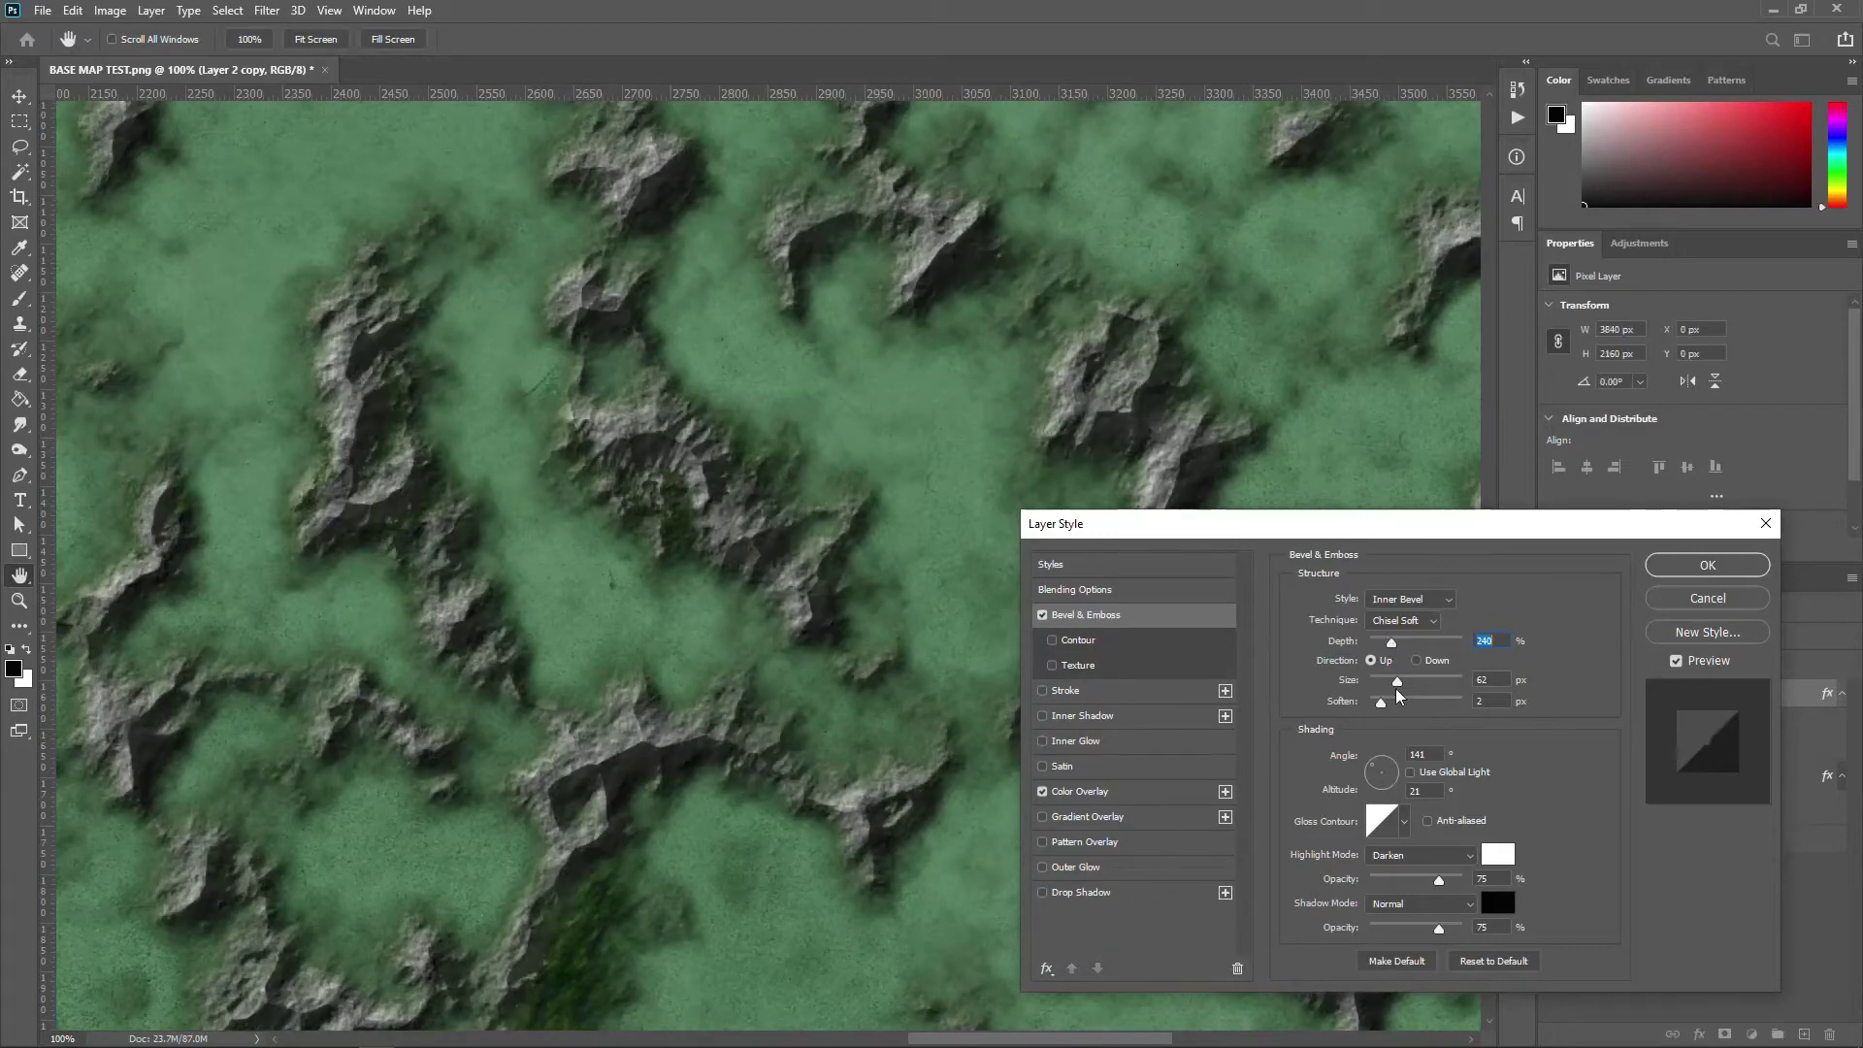
mouse_move(1378, 683)
mouse_down()
mouse_move(1406, 680)
mouse_move(1385, 686)
mouse_move(1394, 702)
mouse_up()
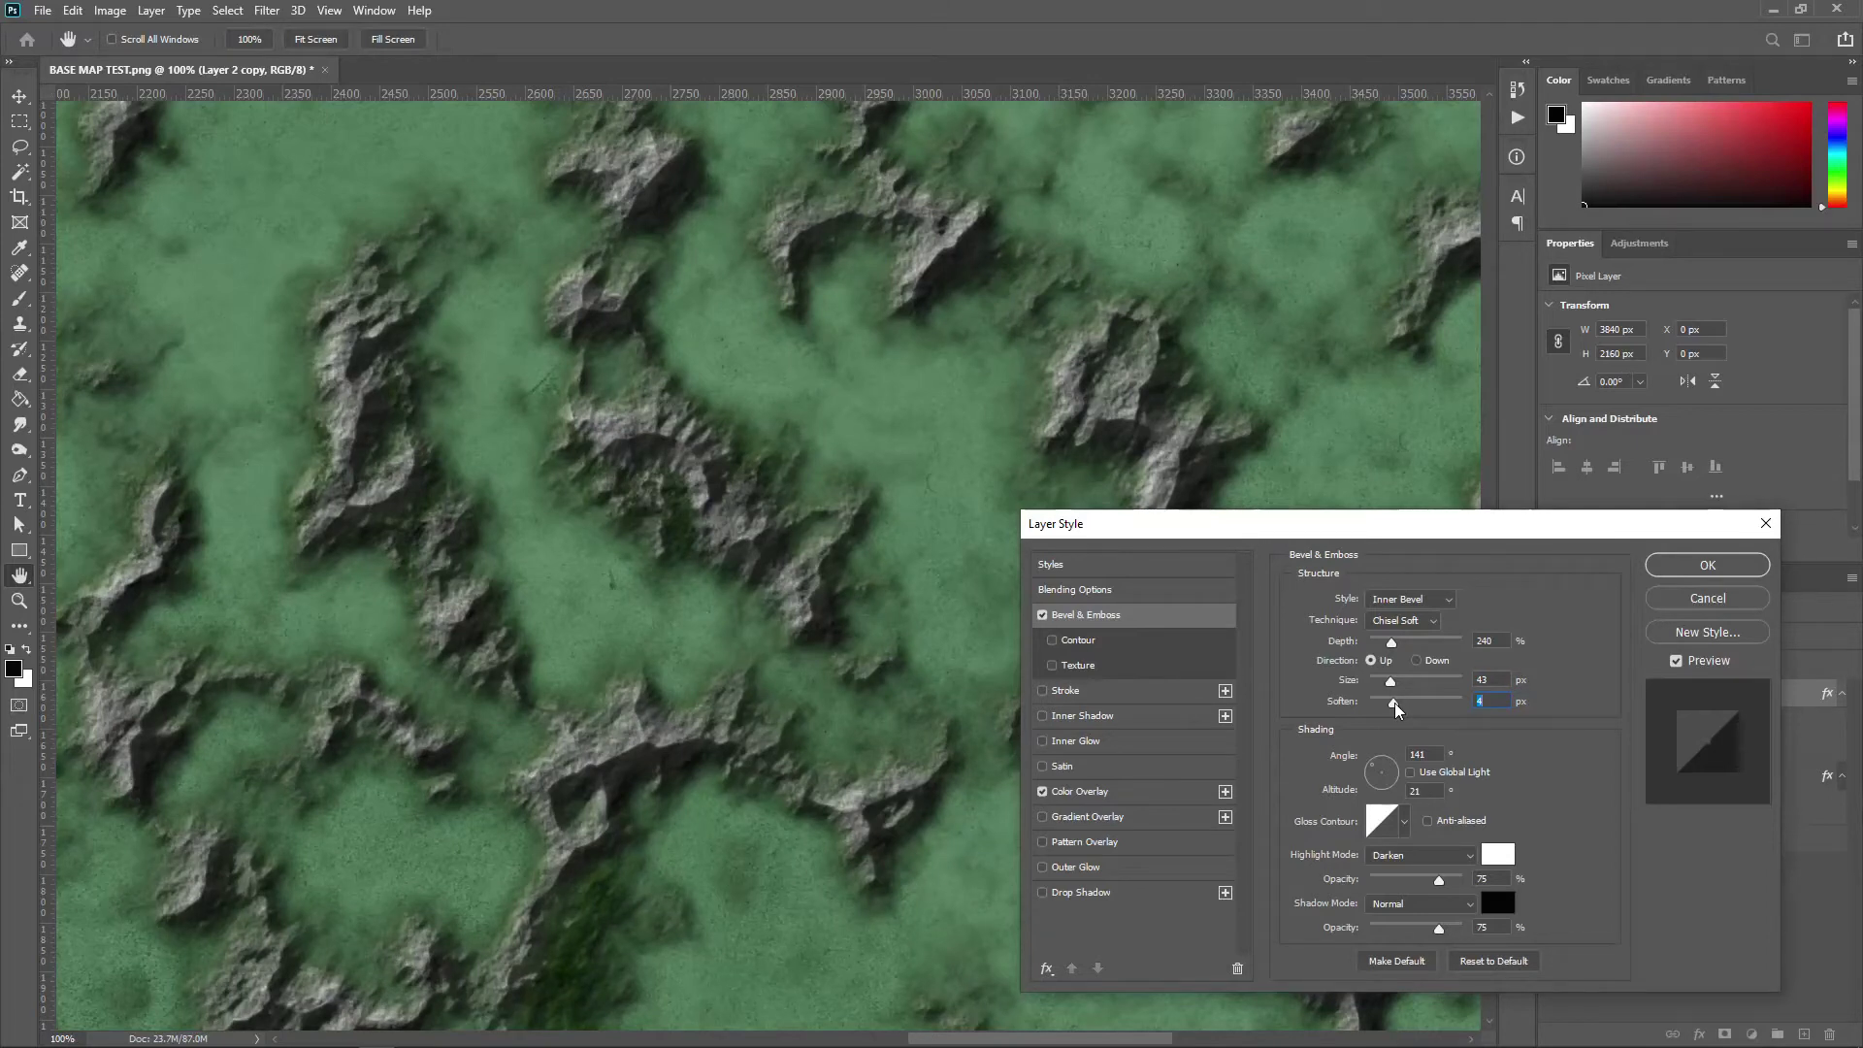
click(1708, 565)
Step: Erase more rock beneath the arched ridge with the Contour Range 01 tip and check the ridges across the map
key(e)
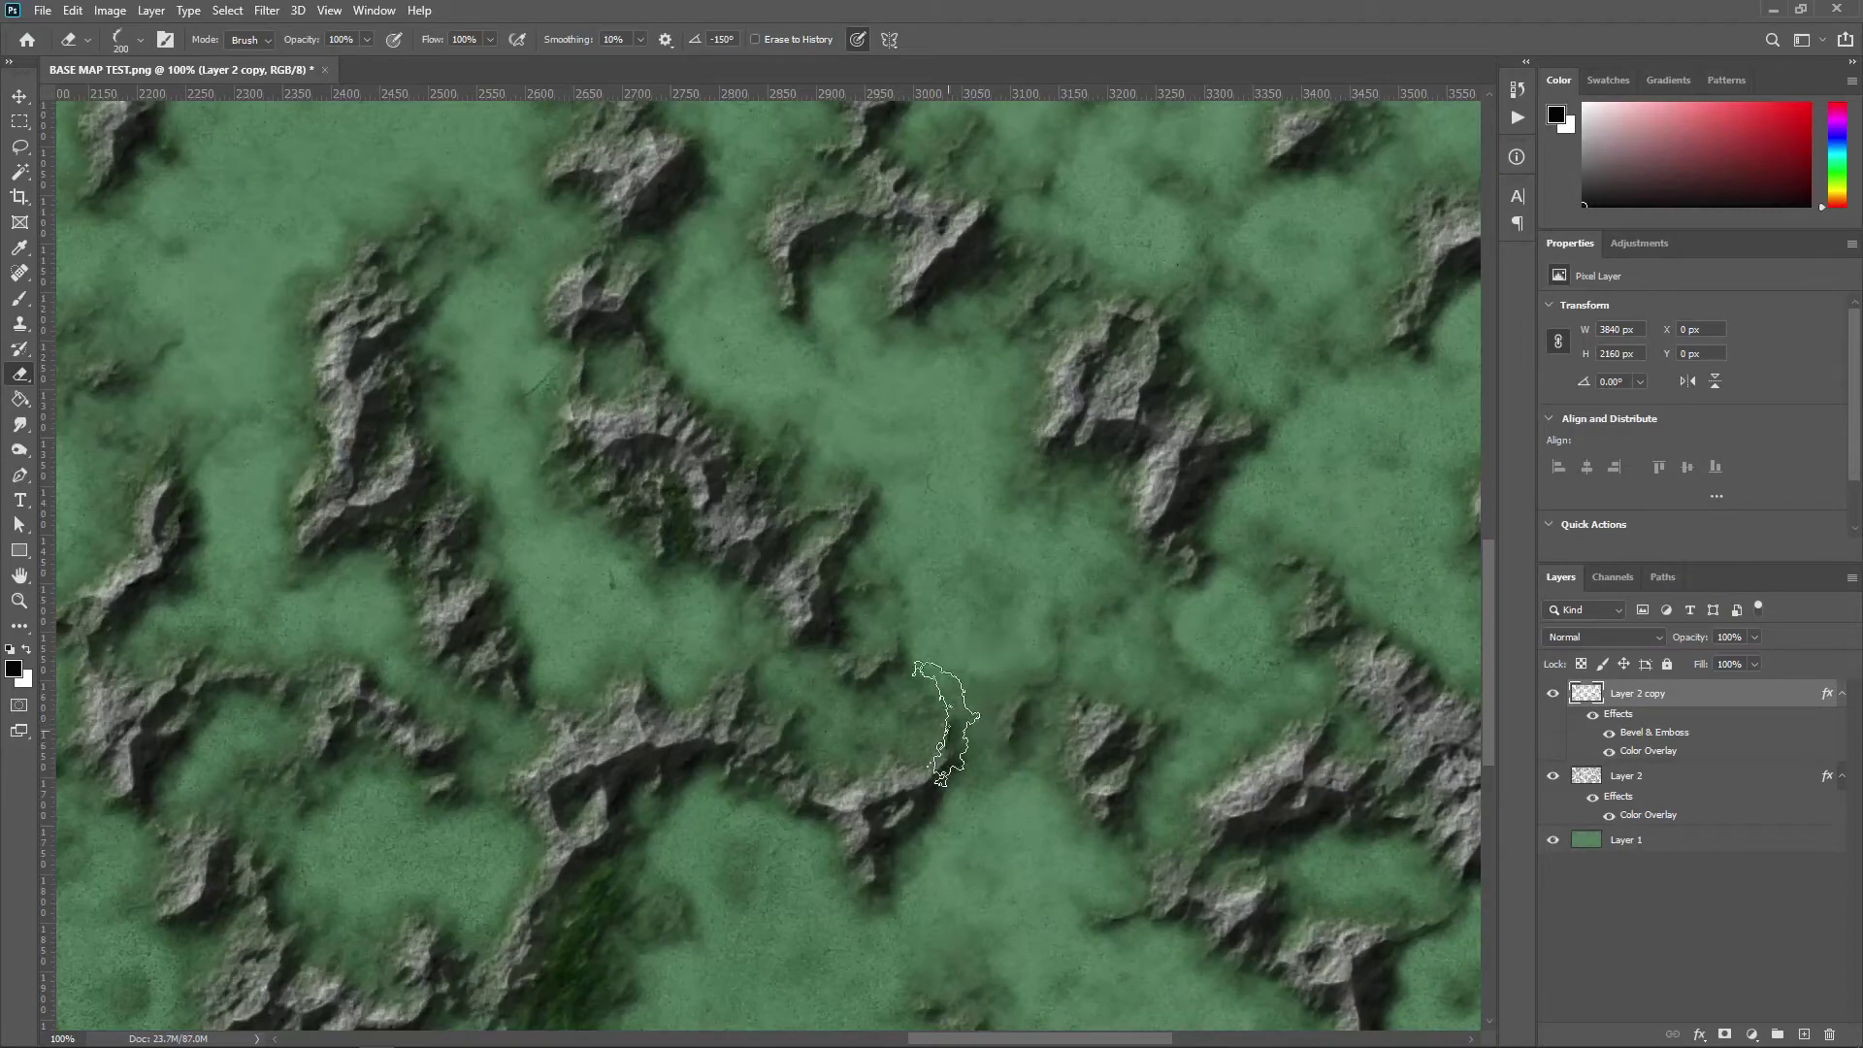
drag(687, 886, 830, 685)
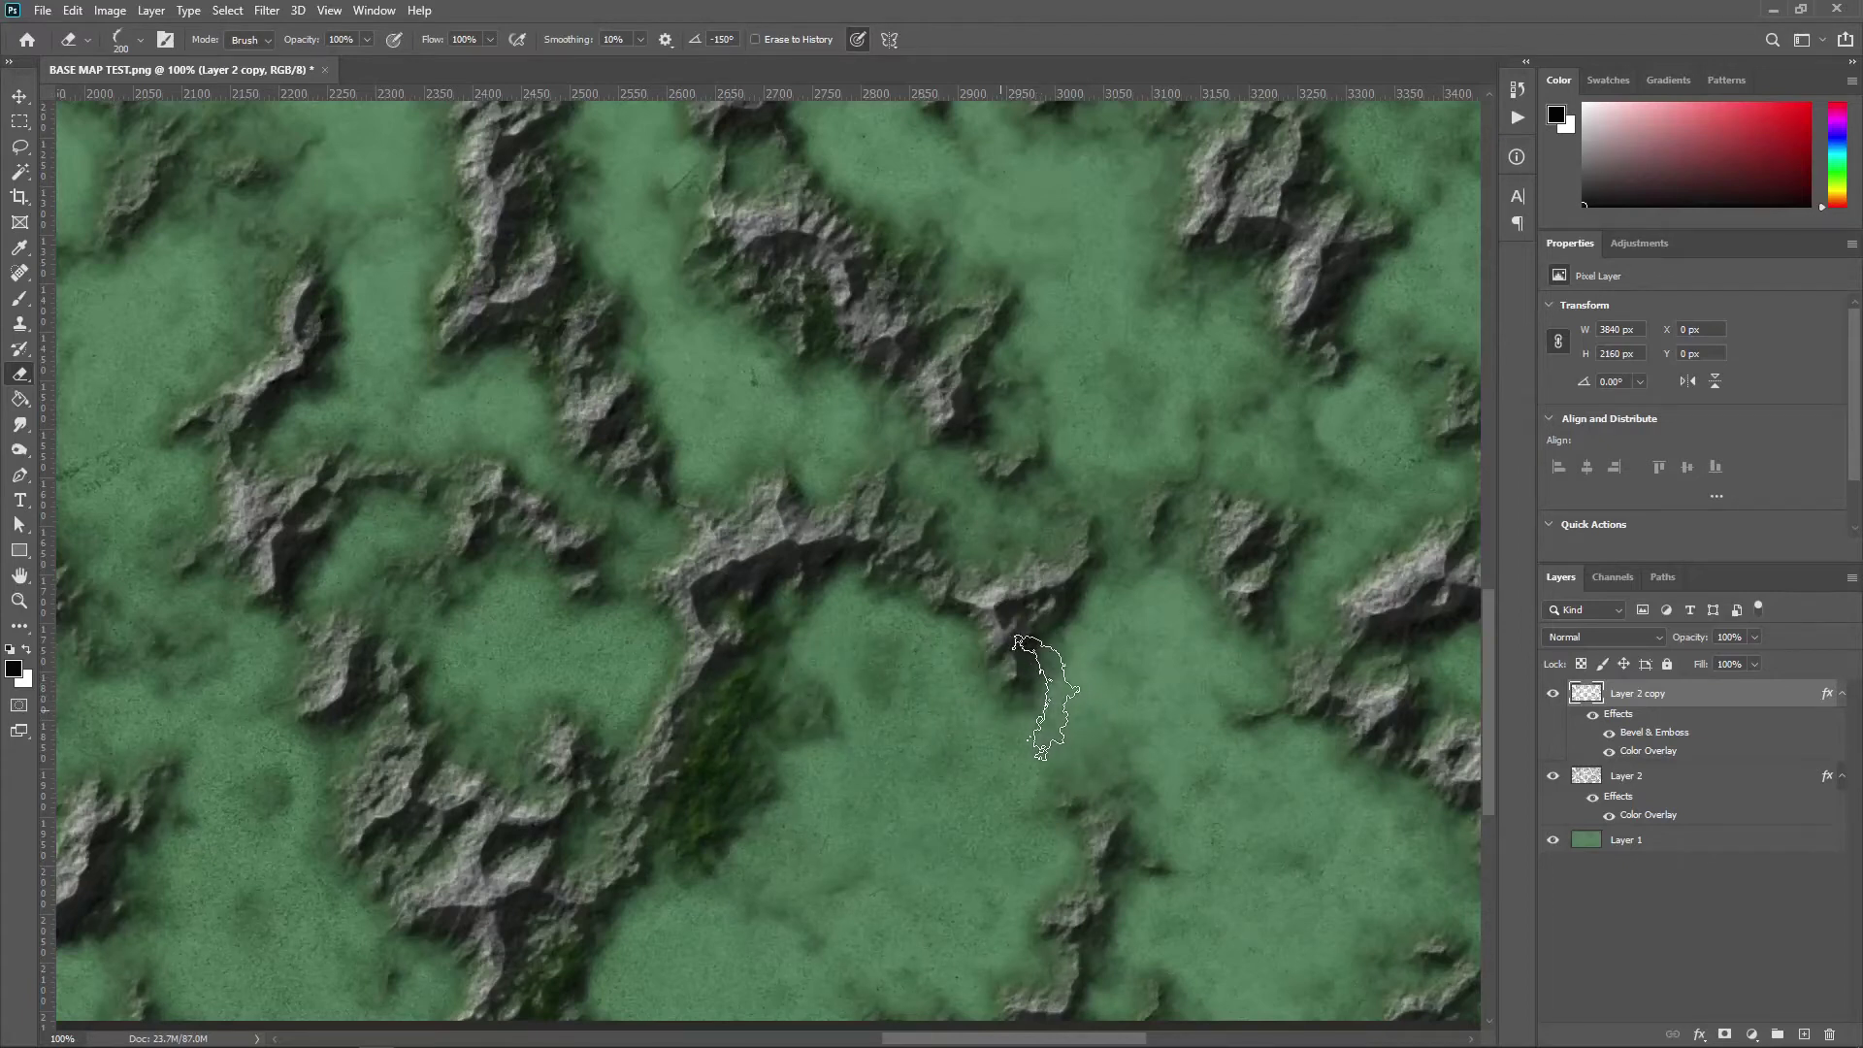
drag(1207, 769, 931, 748)
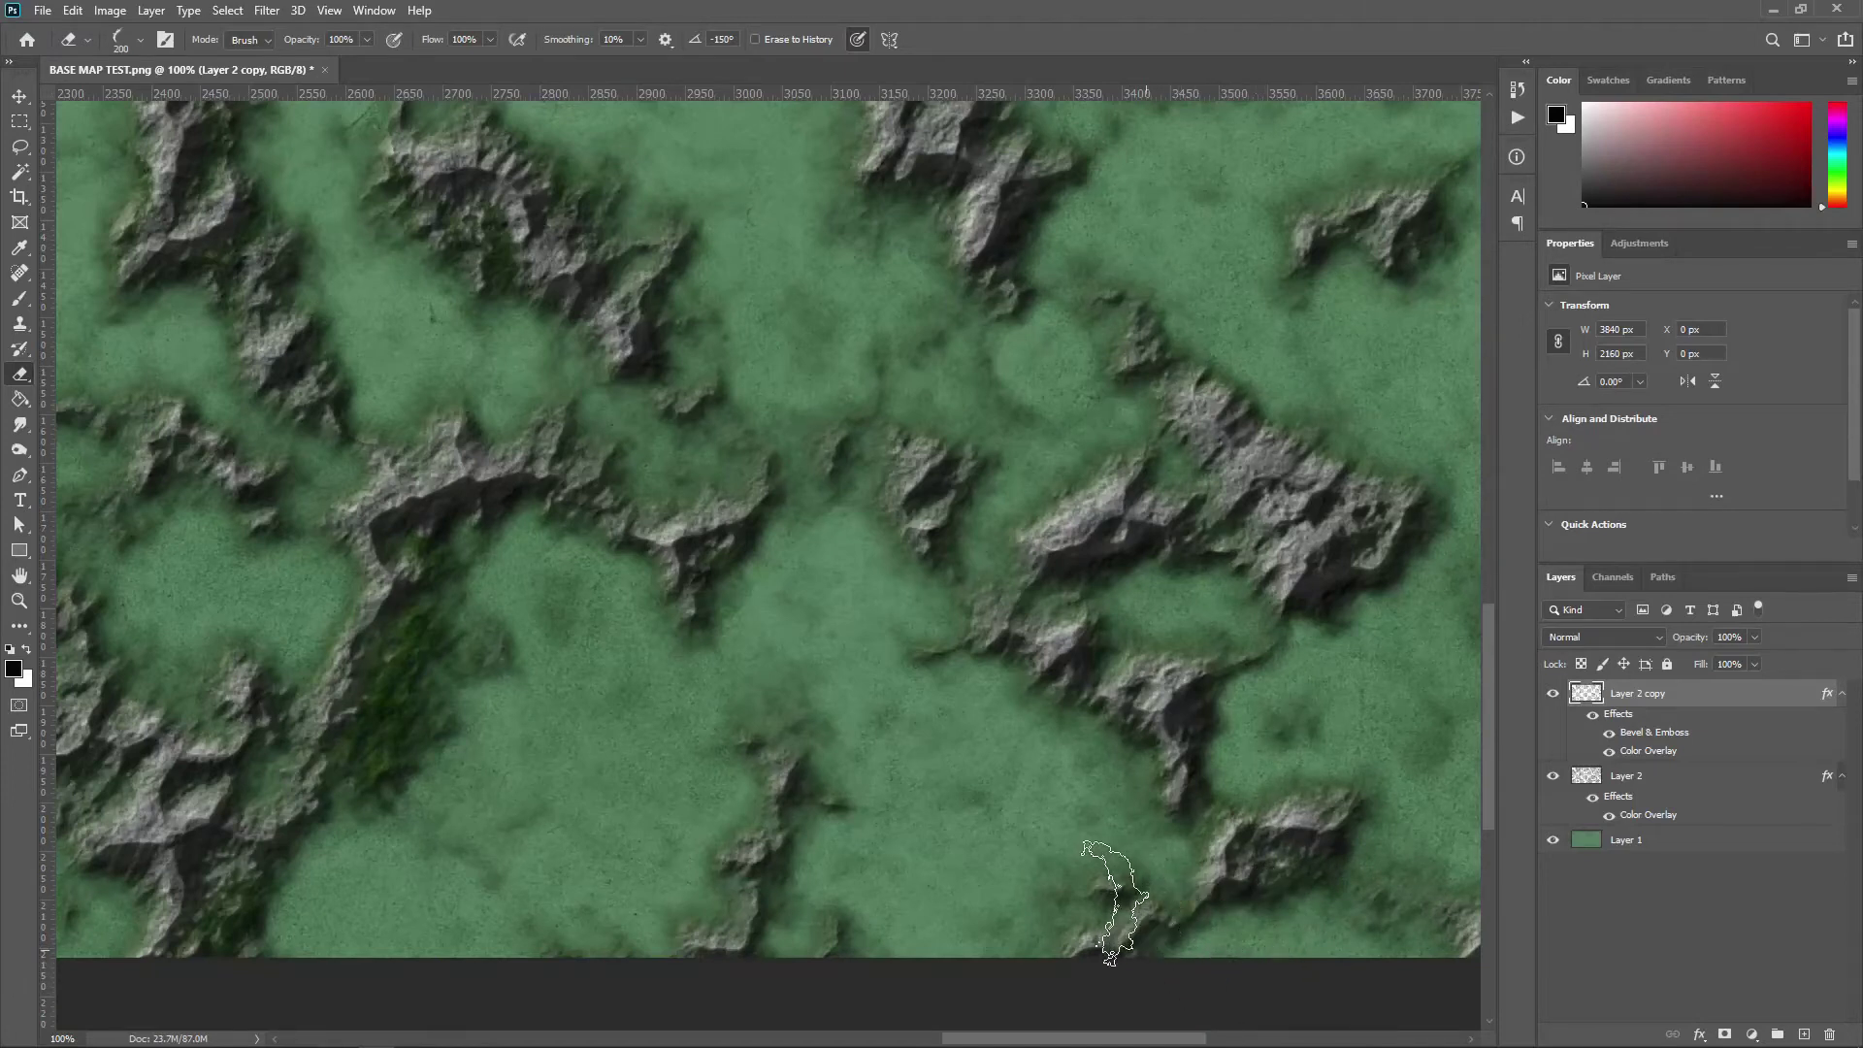
drag(449, 790, 784, 781)
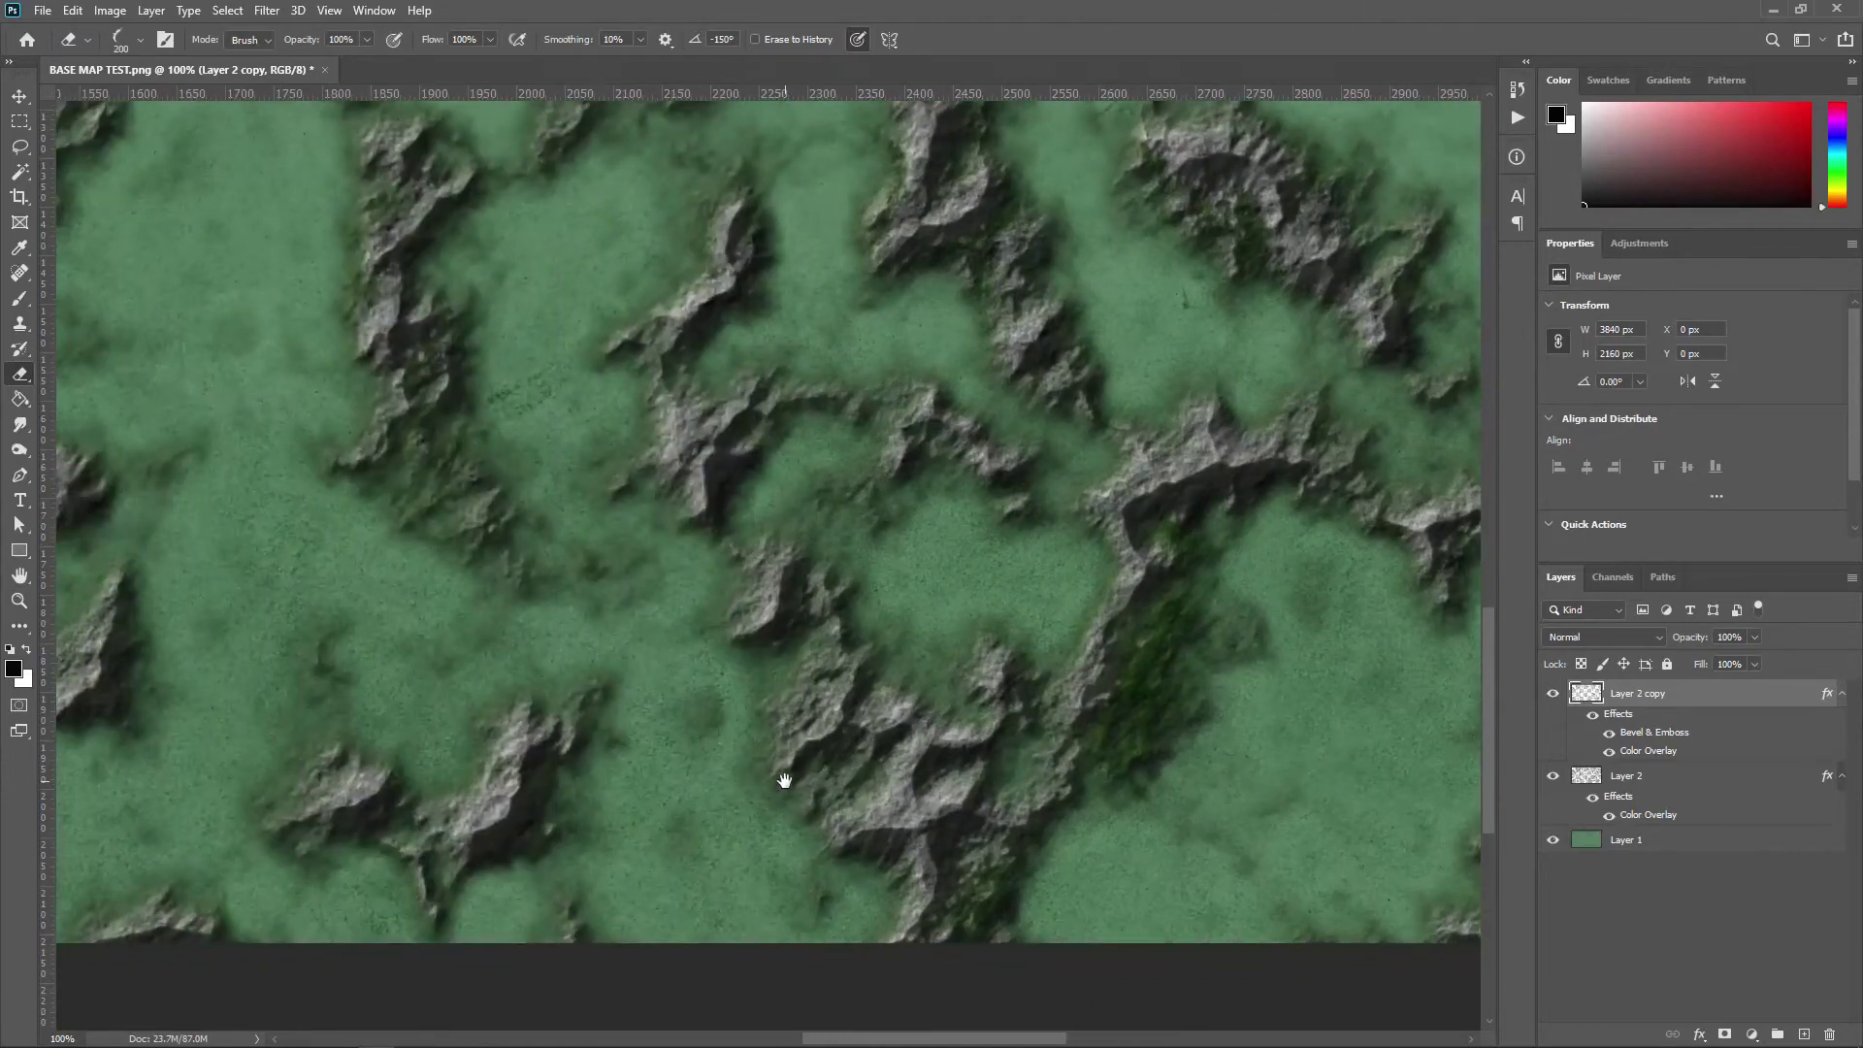
drag(657, 644, 809, 747)
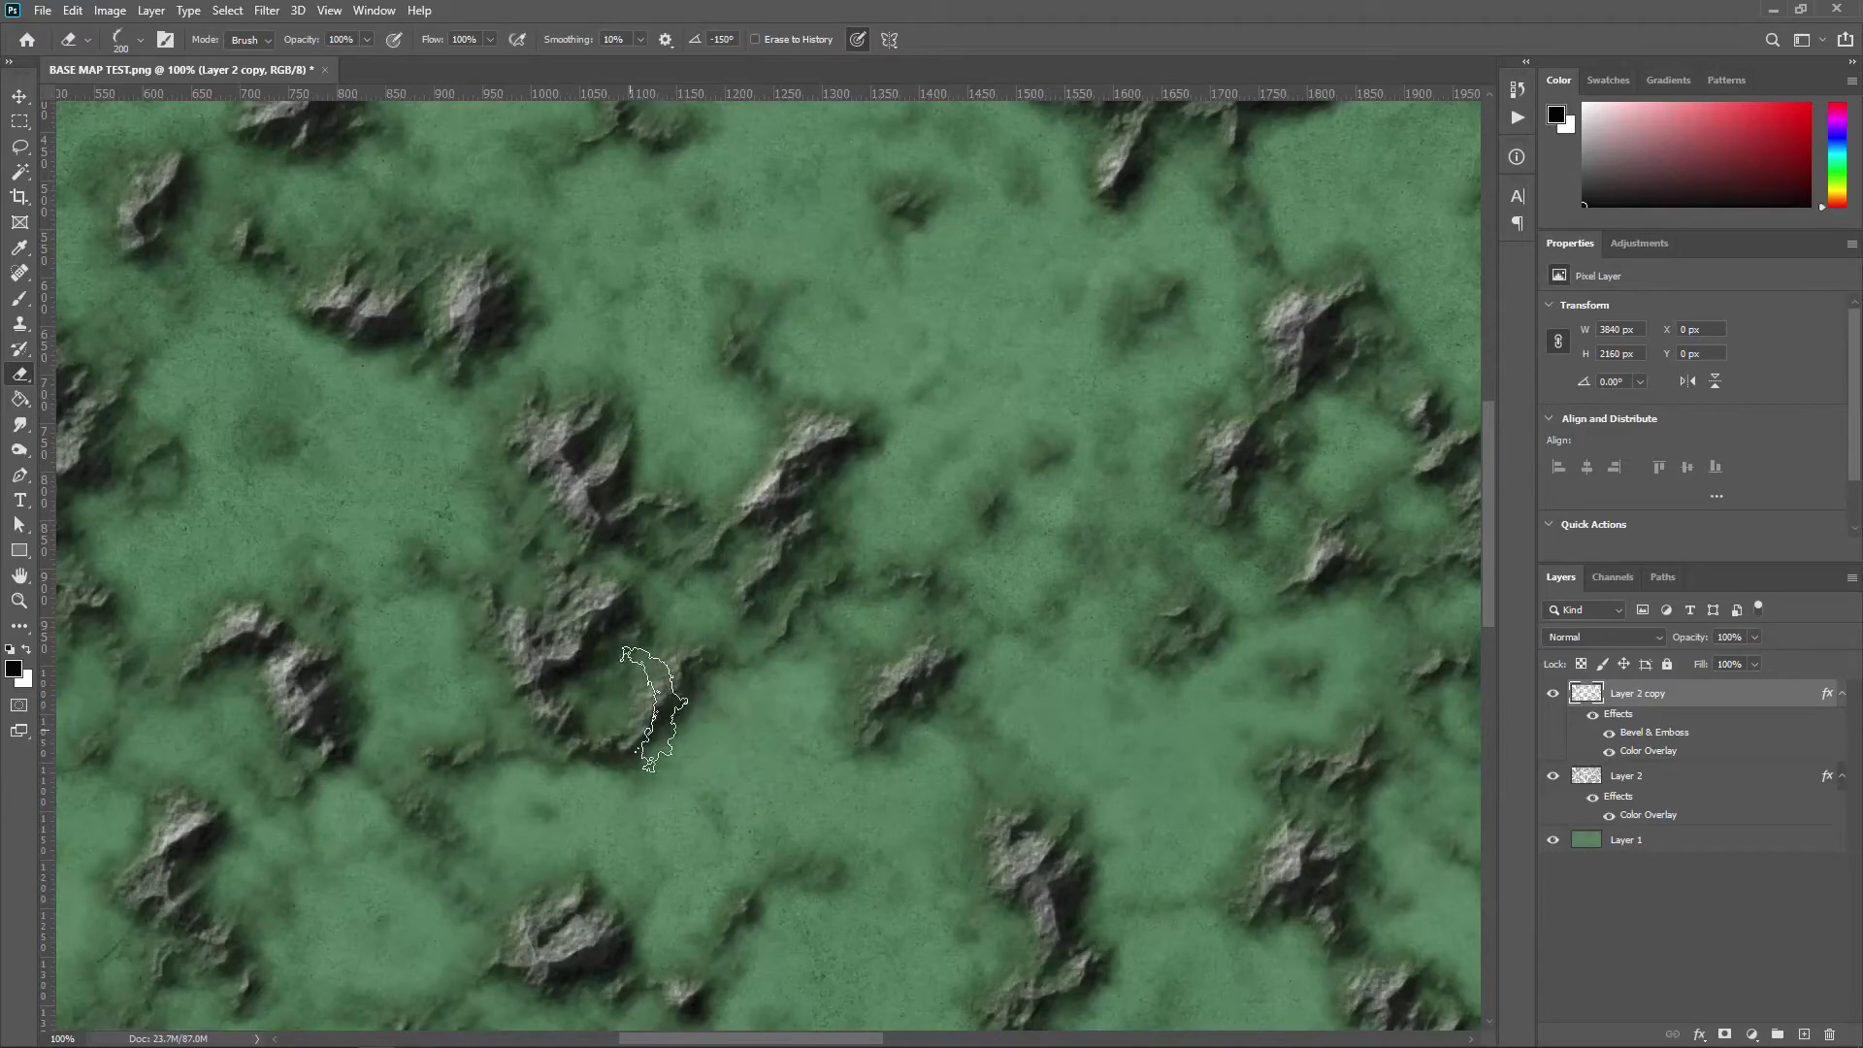
Step: Switch the eraser to the Hard Round tip and reduce its size to 45 px
right_click(969, 454)
scroll(1092, 746, up, 2)
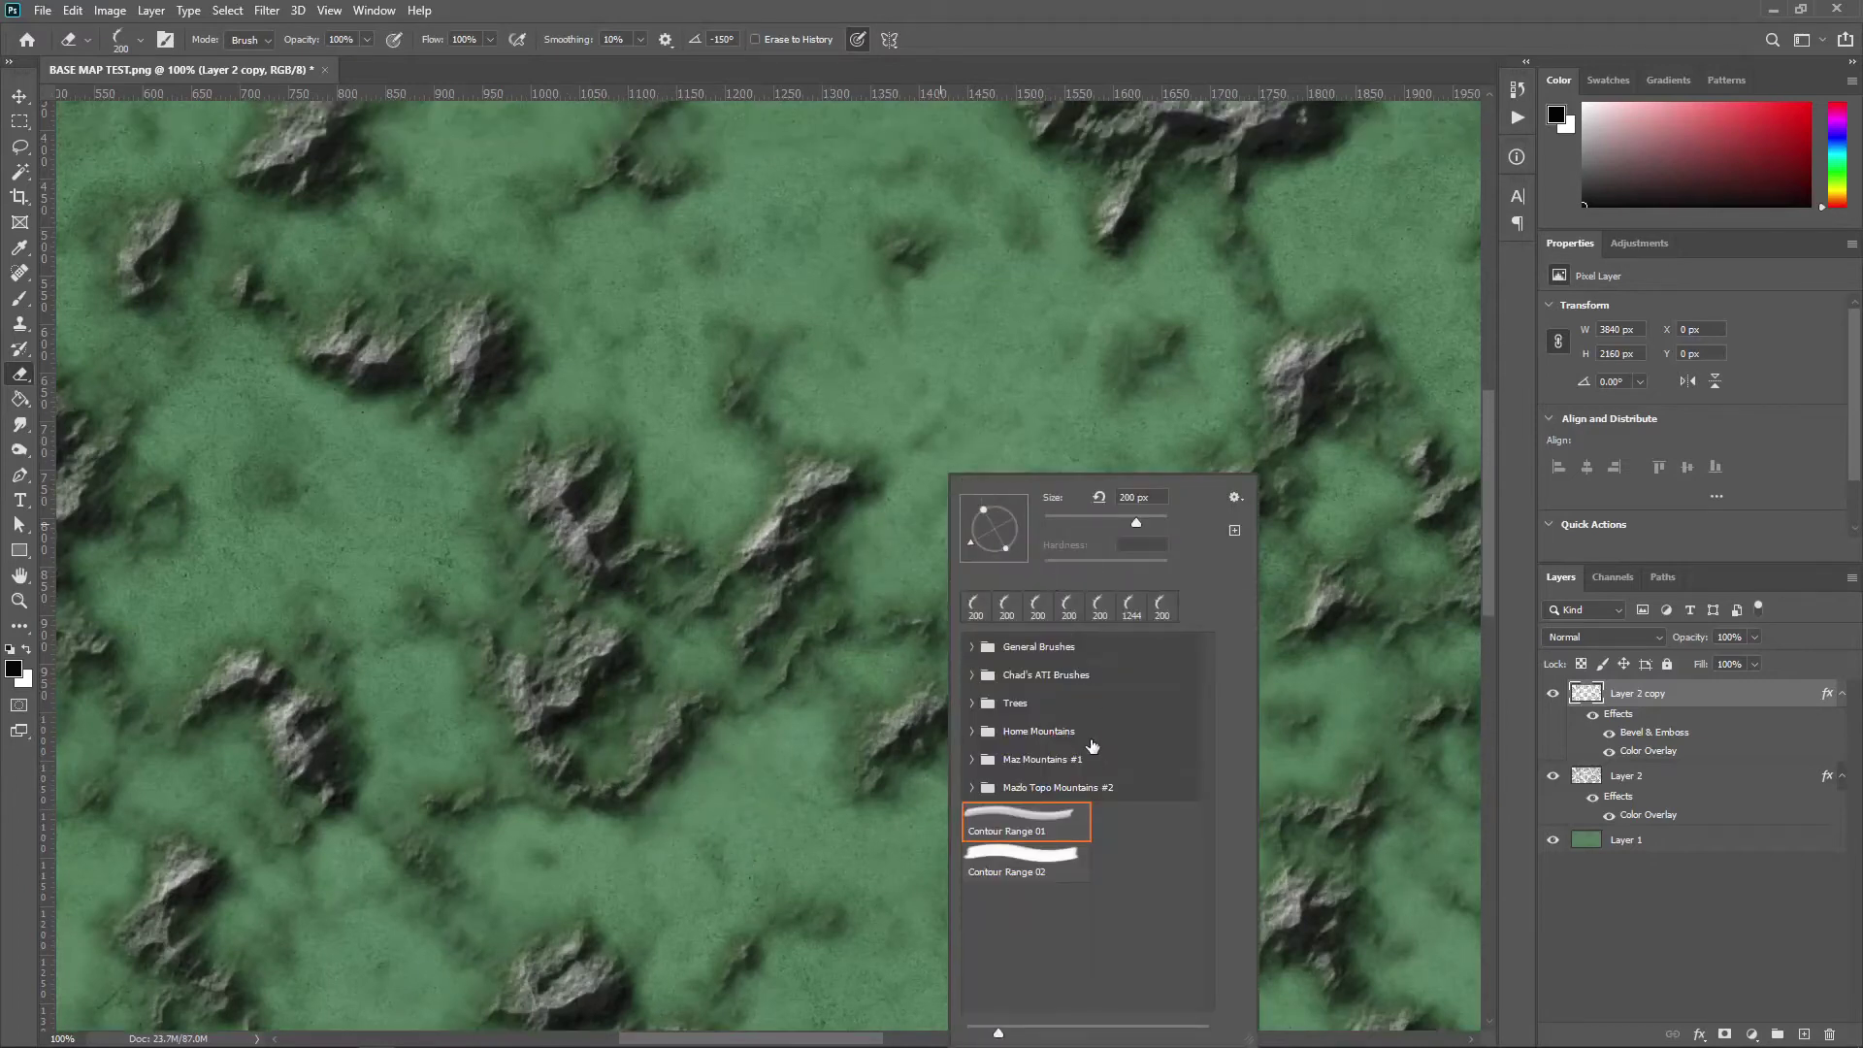
click(970, 647)
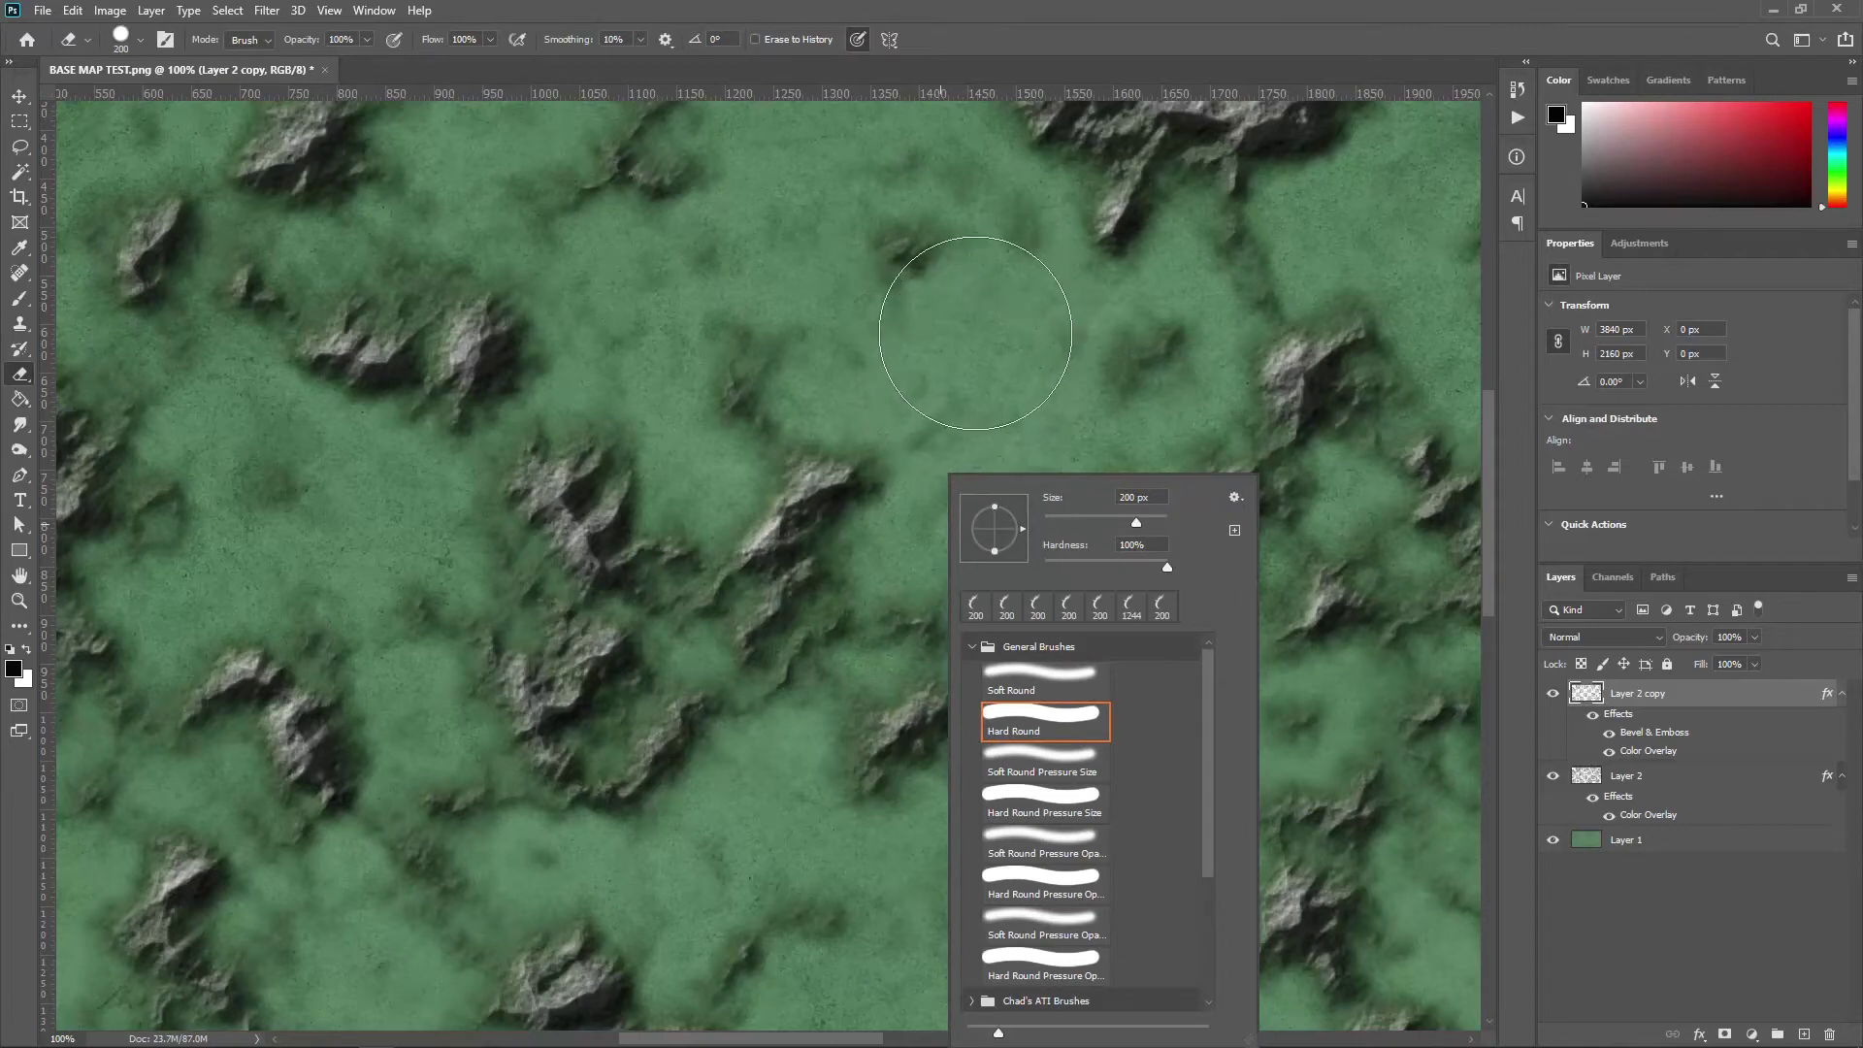
click(998, 383)
key(bracketleft)
key(bracketleft)
key(bracketleft)
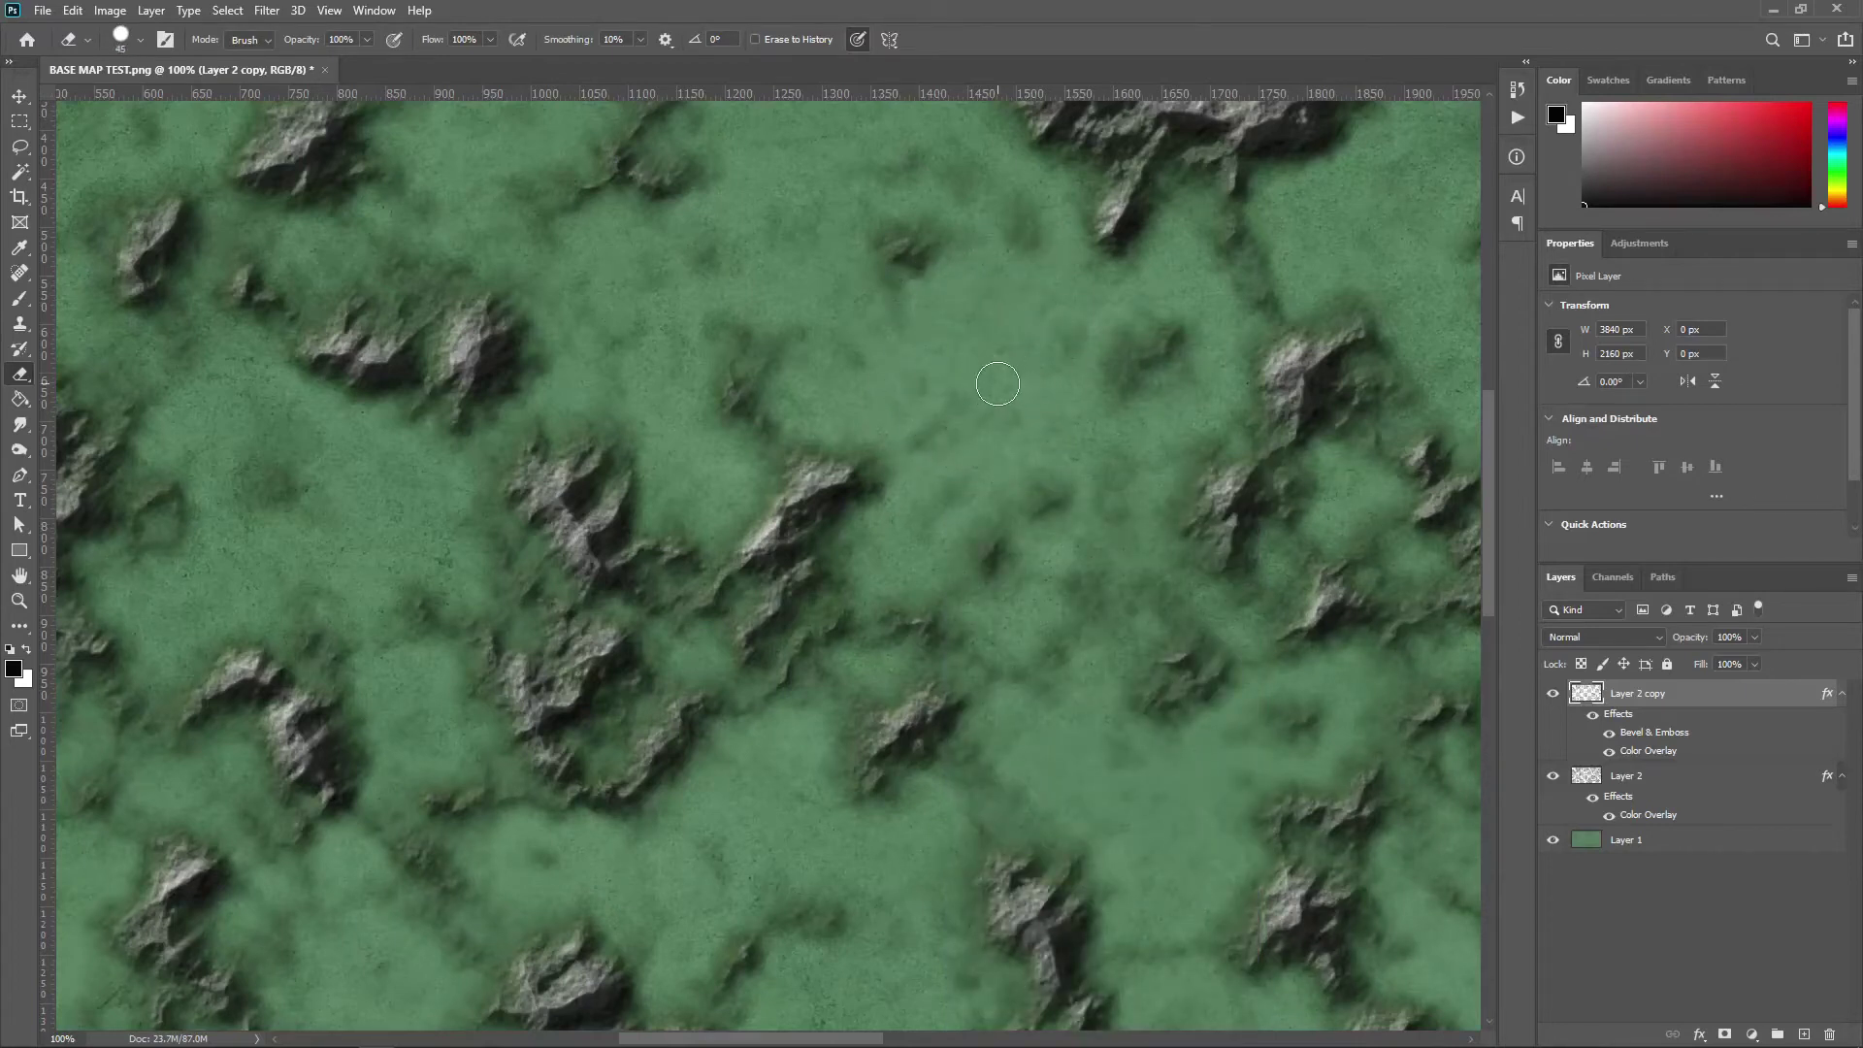
Step: Flatten the Hard Round eraser tip into a narrow ellipse and rotate it to -30°
right_click(998, 383)
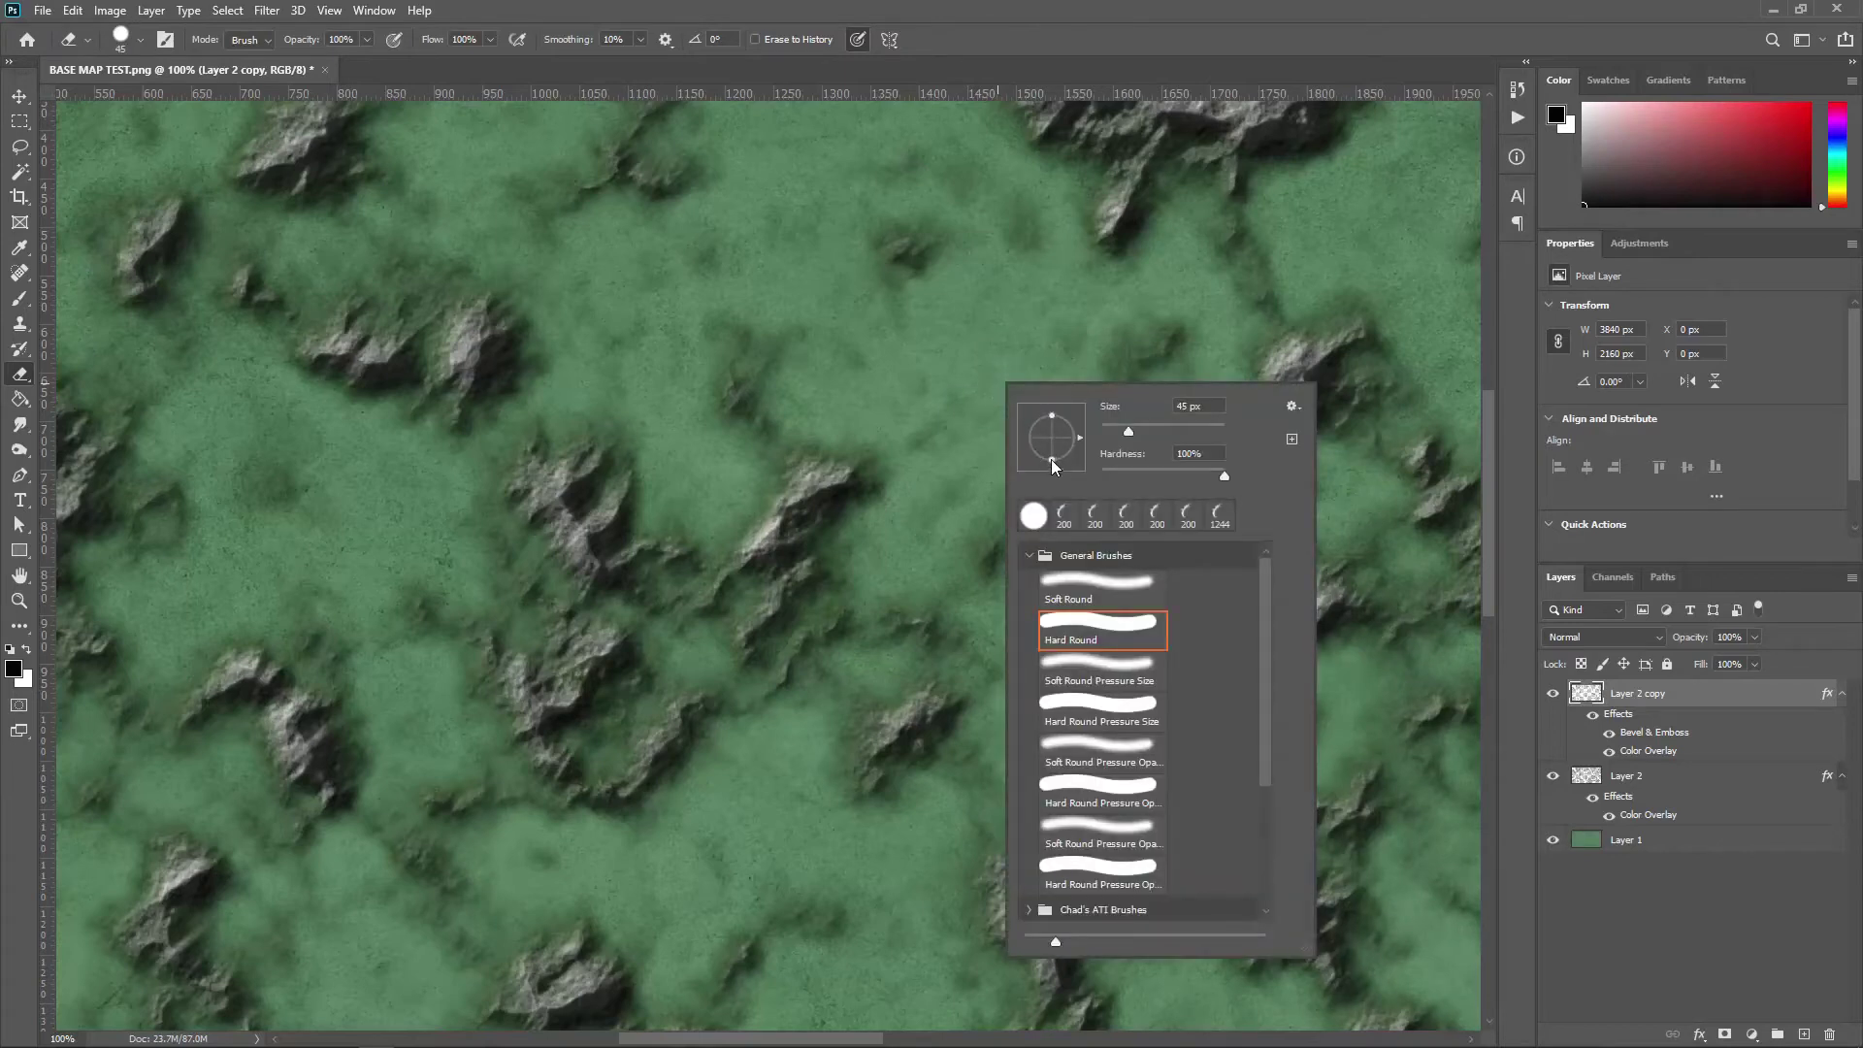
drag(1054, 448, 1054, 447)
click(955, 376)
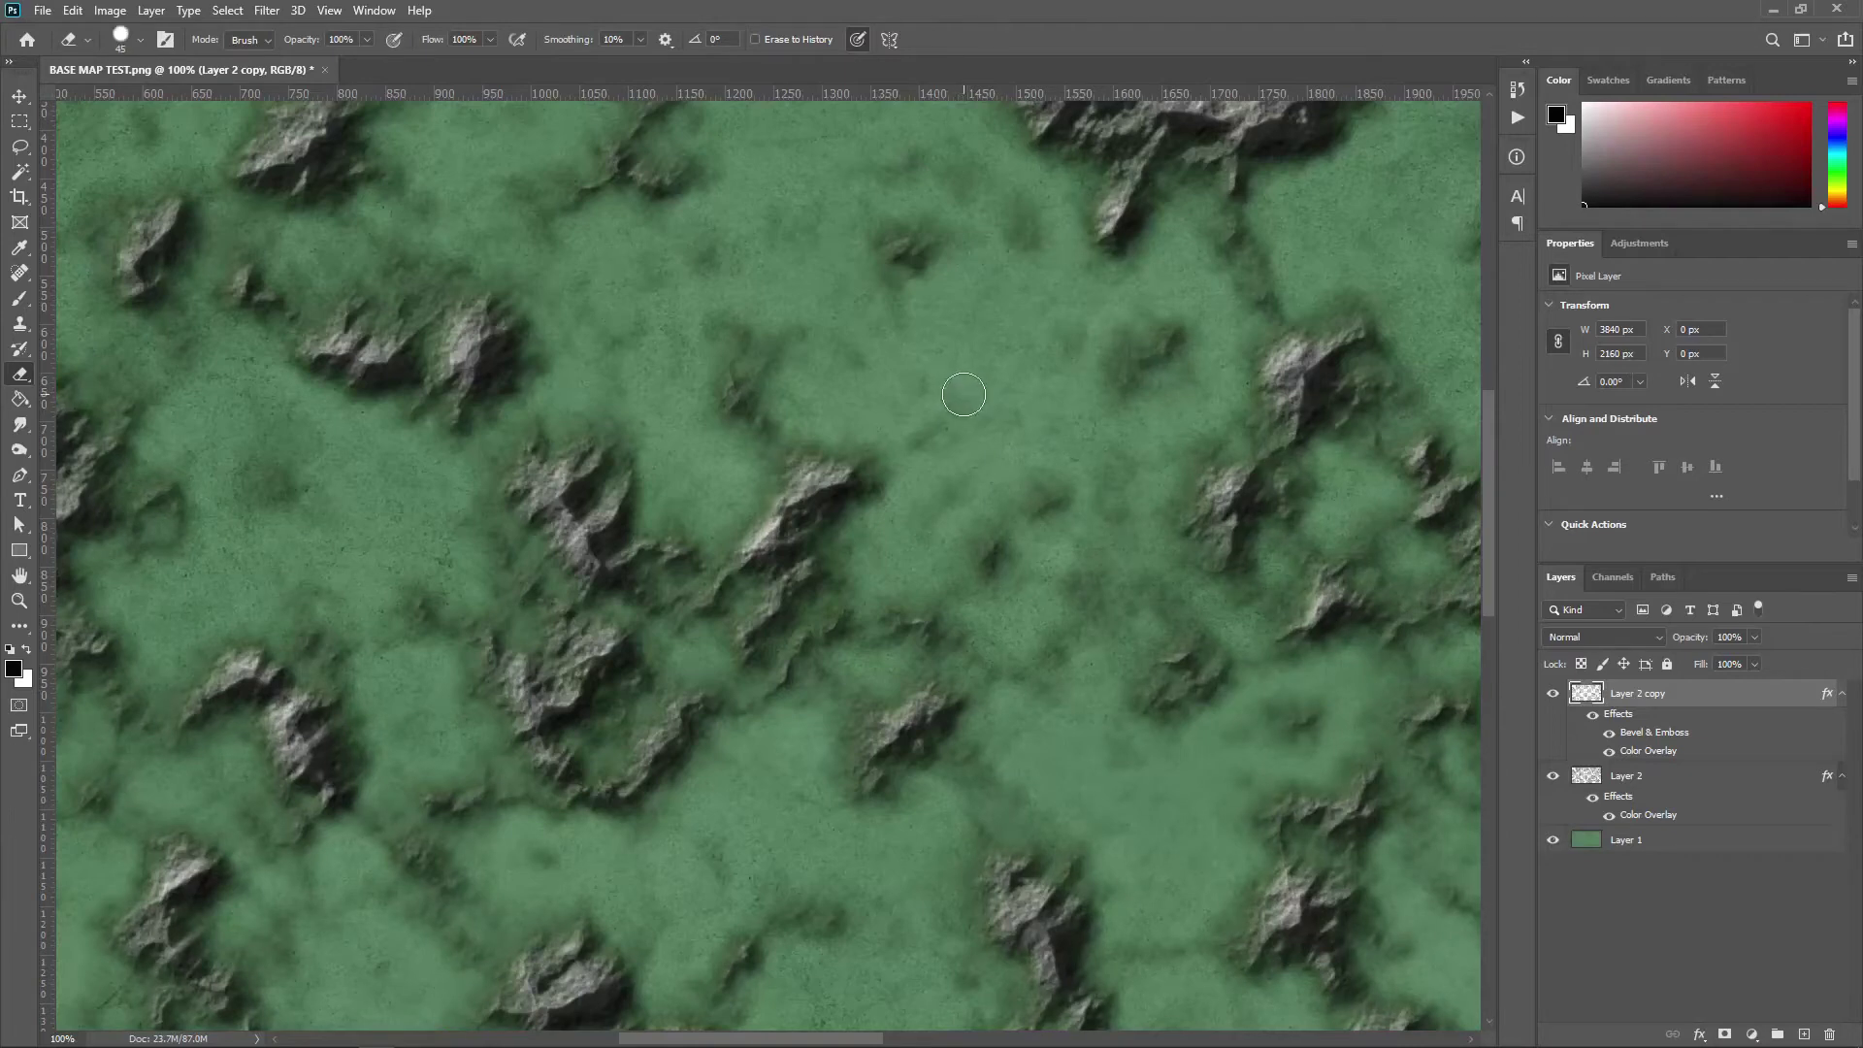
right_click(965, 395)
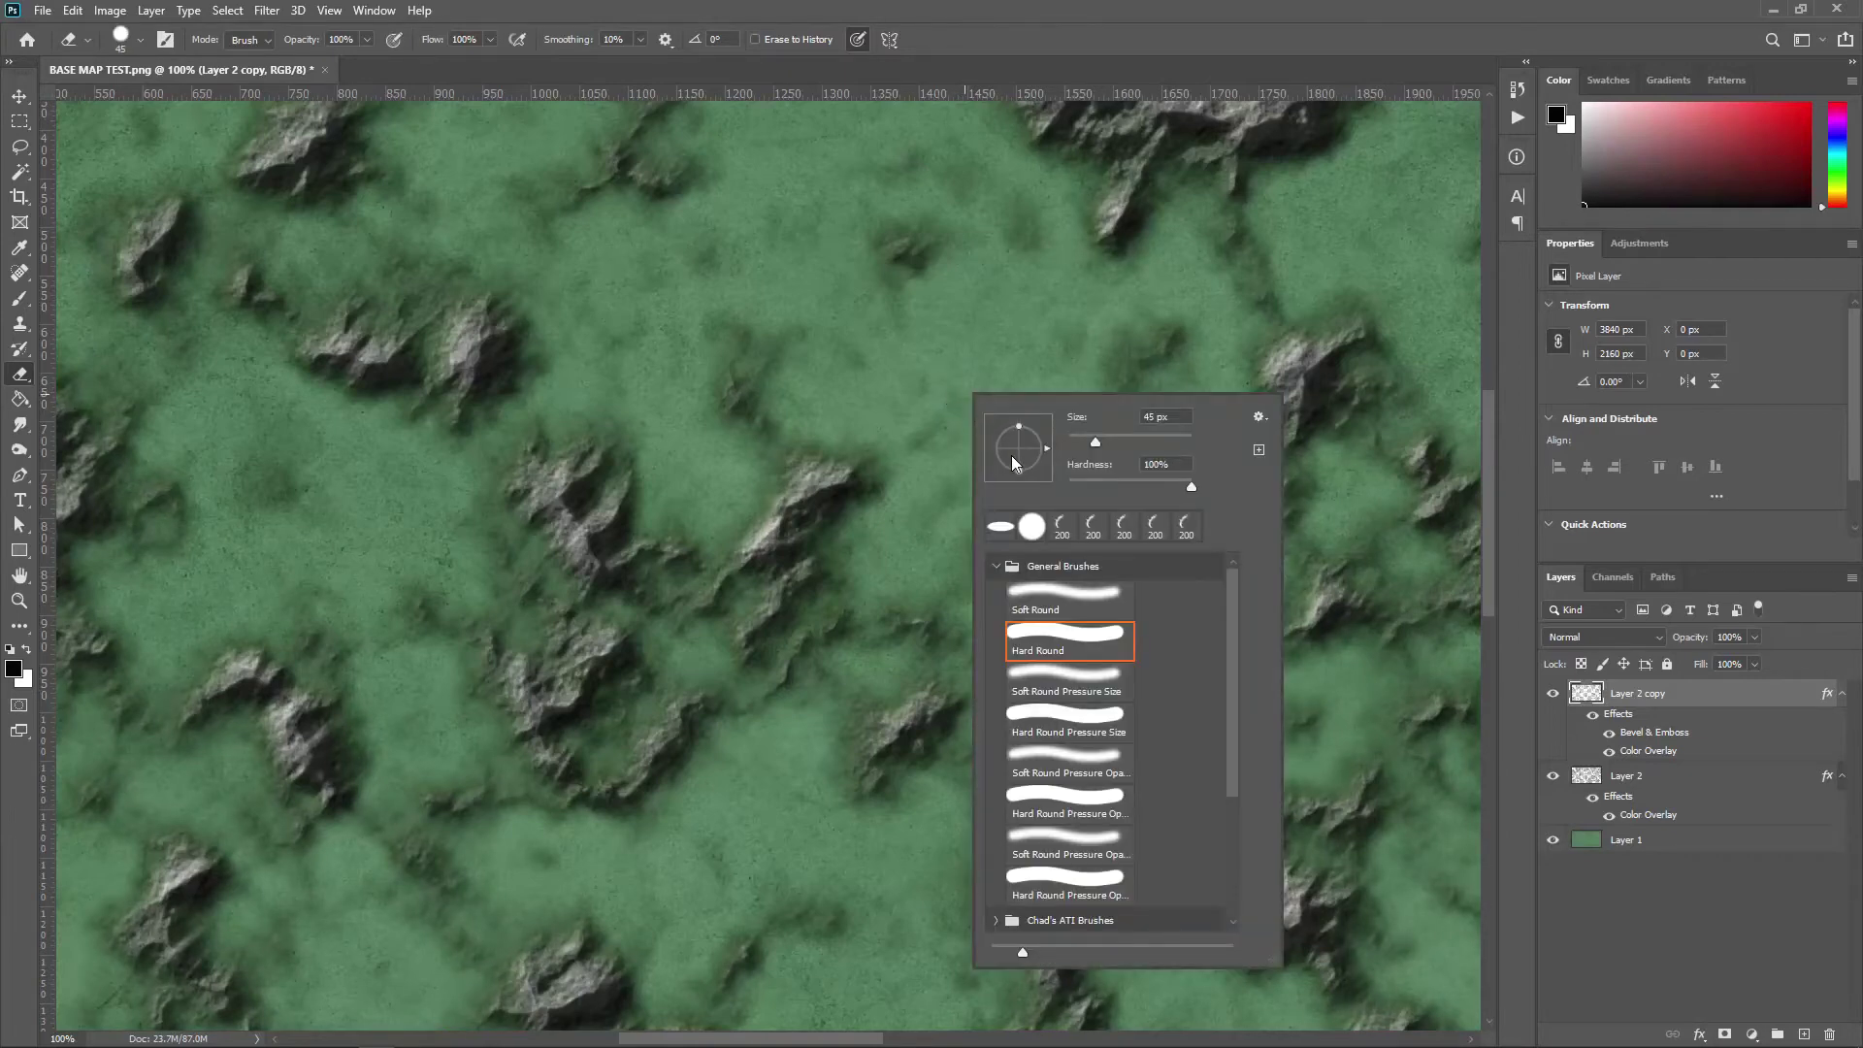
drag(1023, 458, 1024, 452)
click(925, 398)
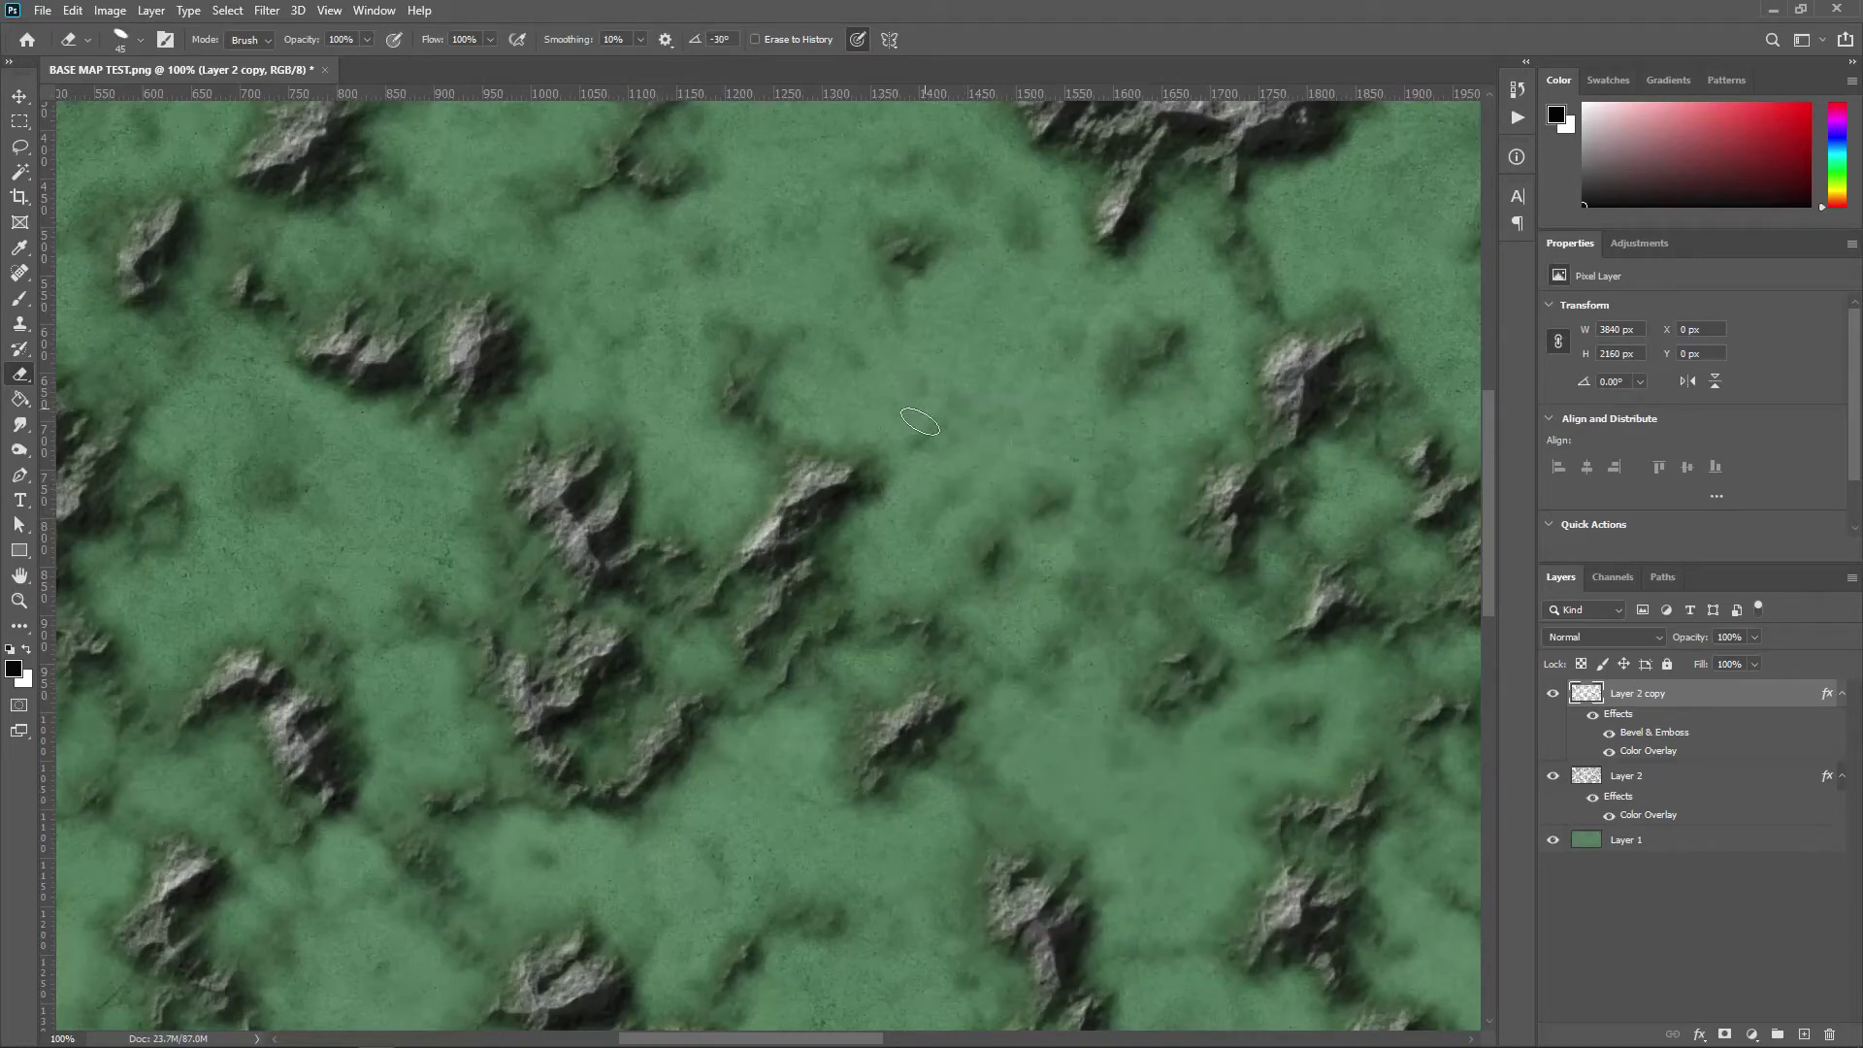
Step: Set the eraser opacity to 37% and, rotating the tip in stages to 150°, erase rock from the arched ridge and the hooked ridge
key(shift+Right)
key(shift+Right)
drag(328, 732, 612, 662)
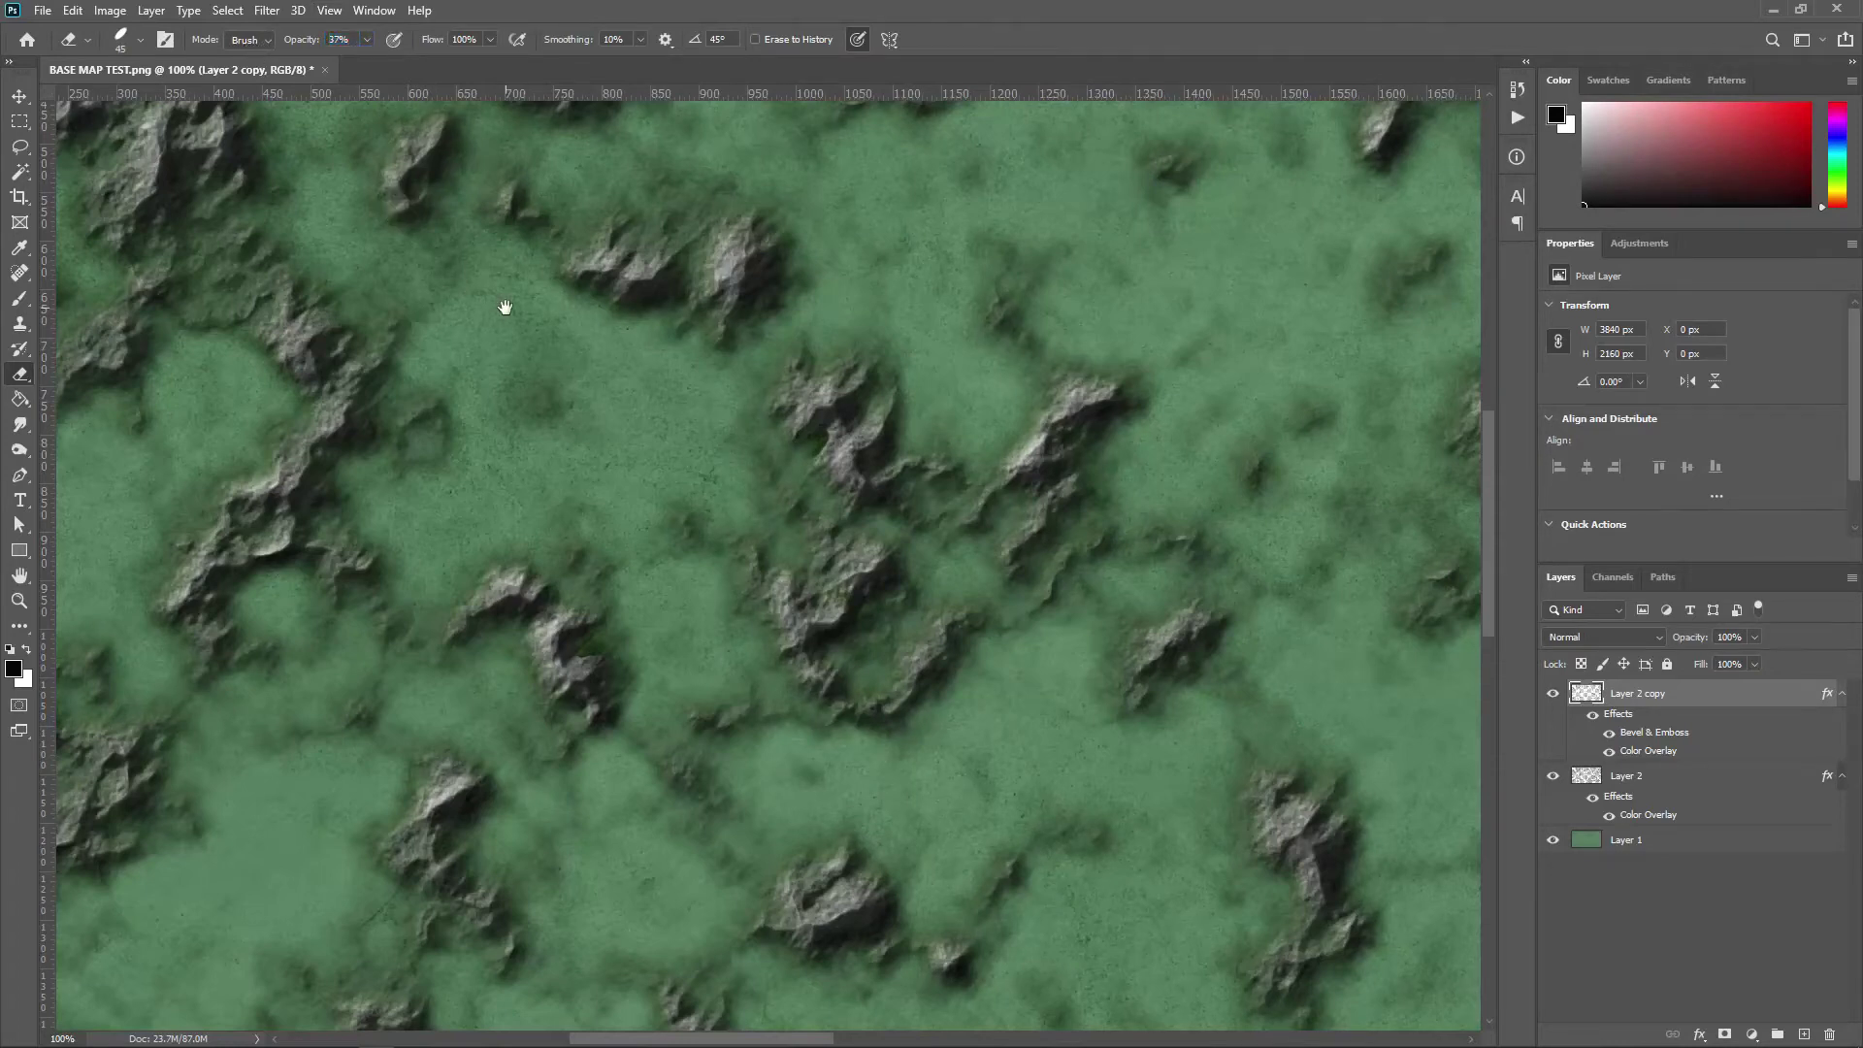
drag(505, 307, 873, 412)
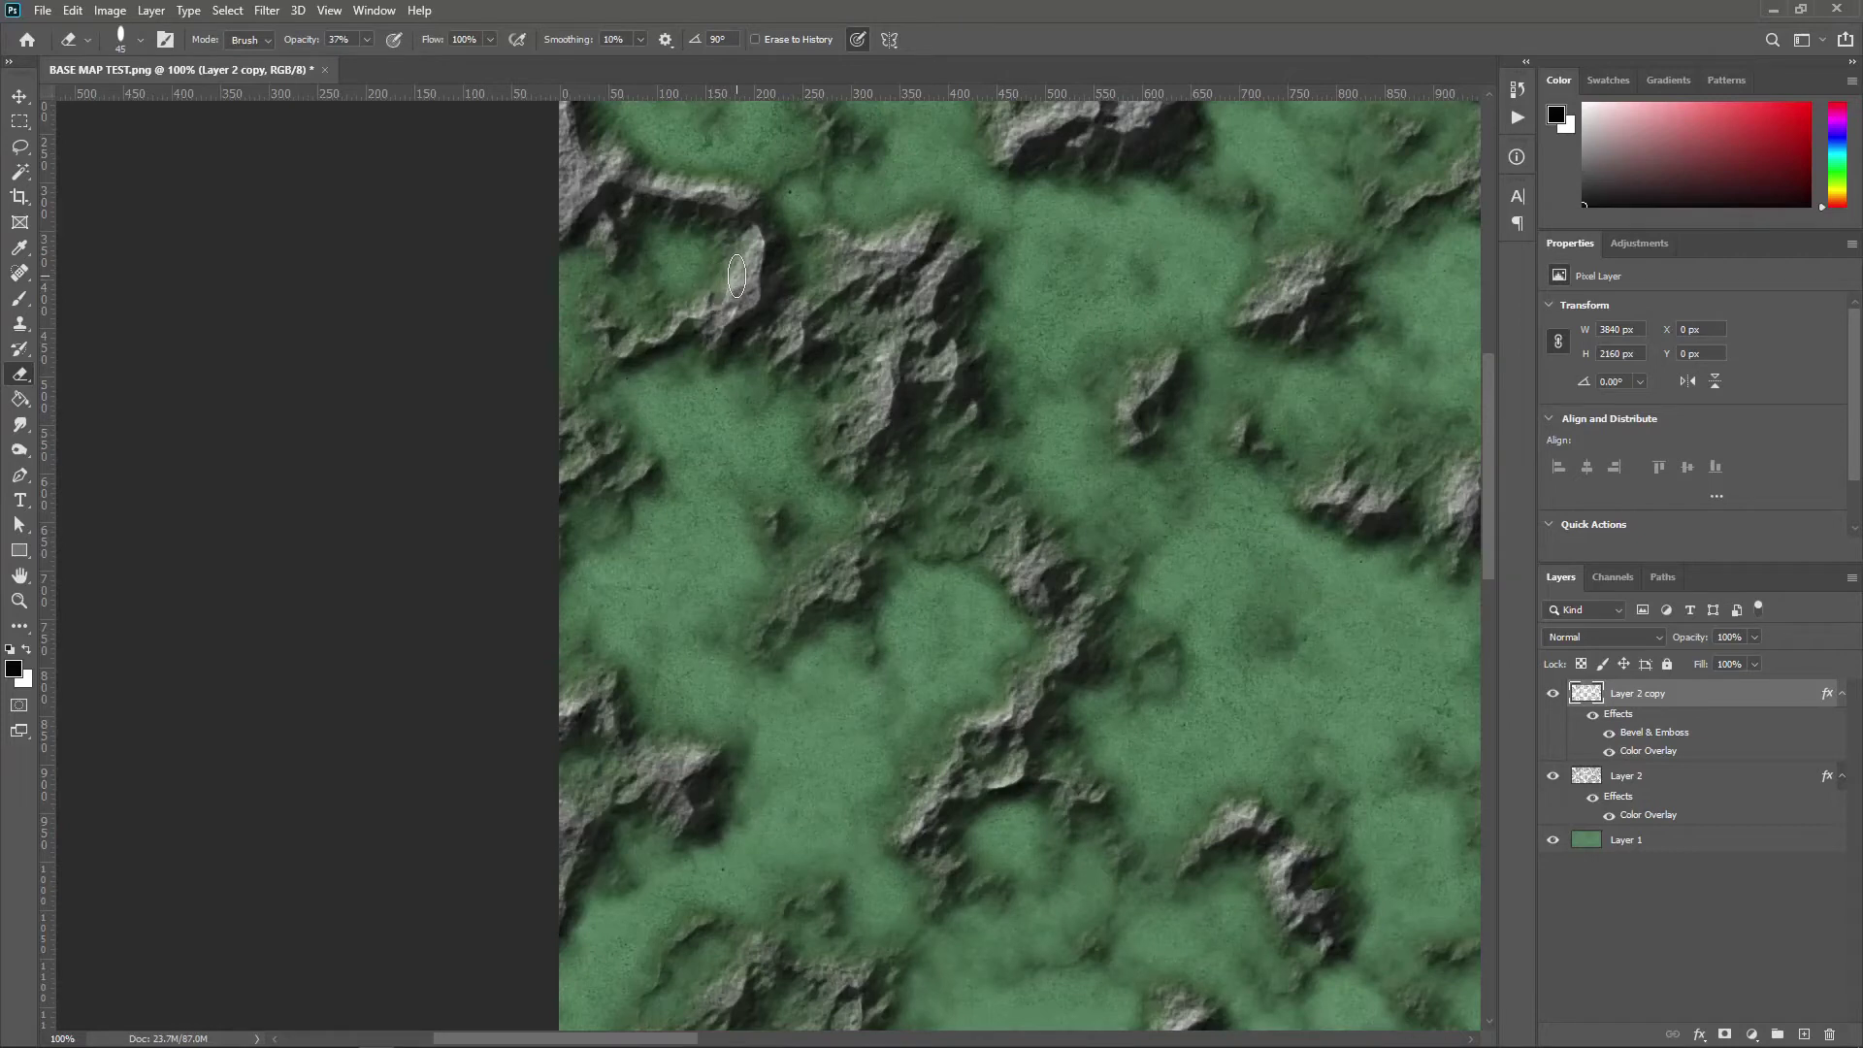
key(shift+Left)
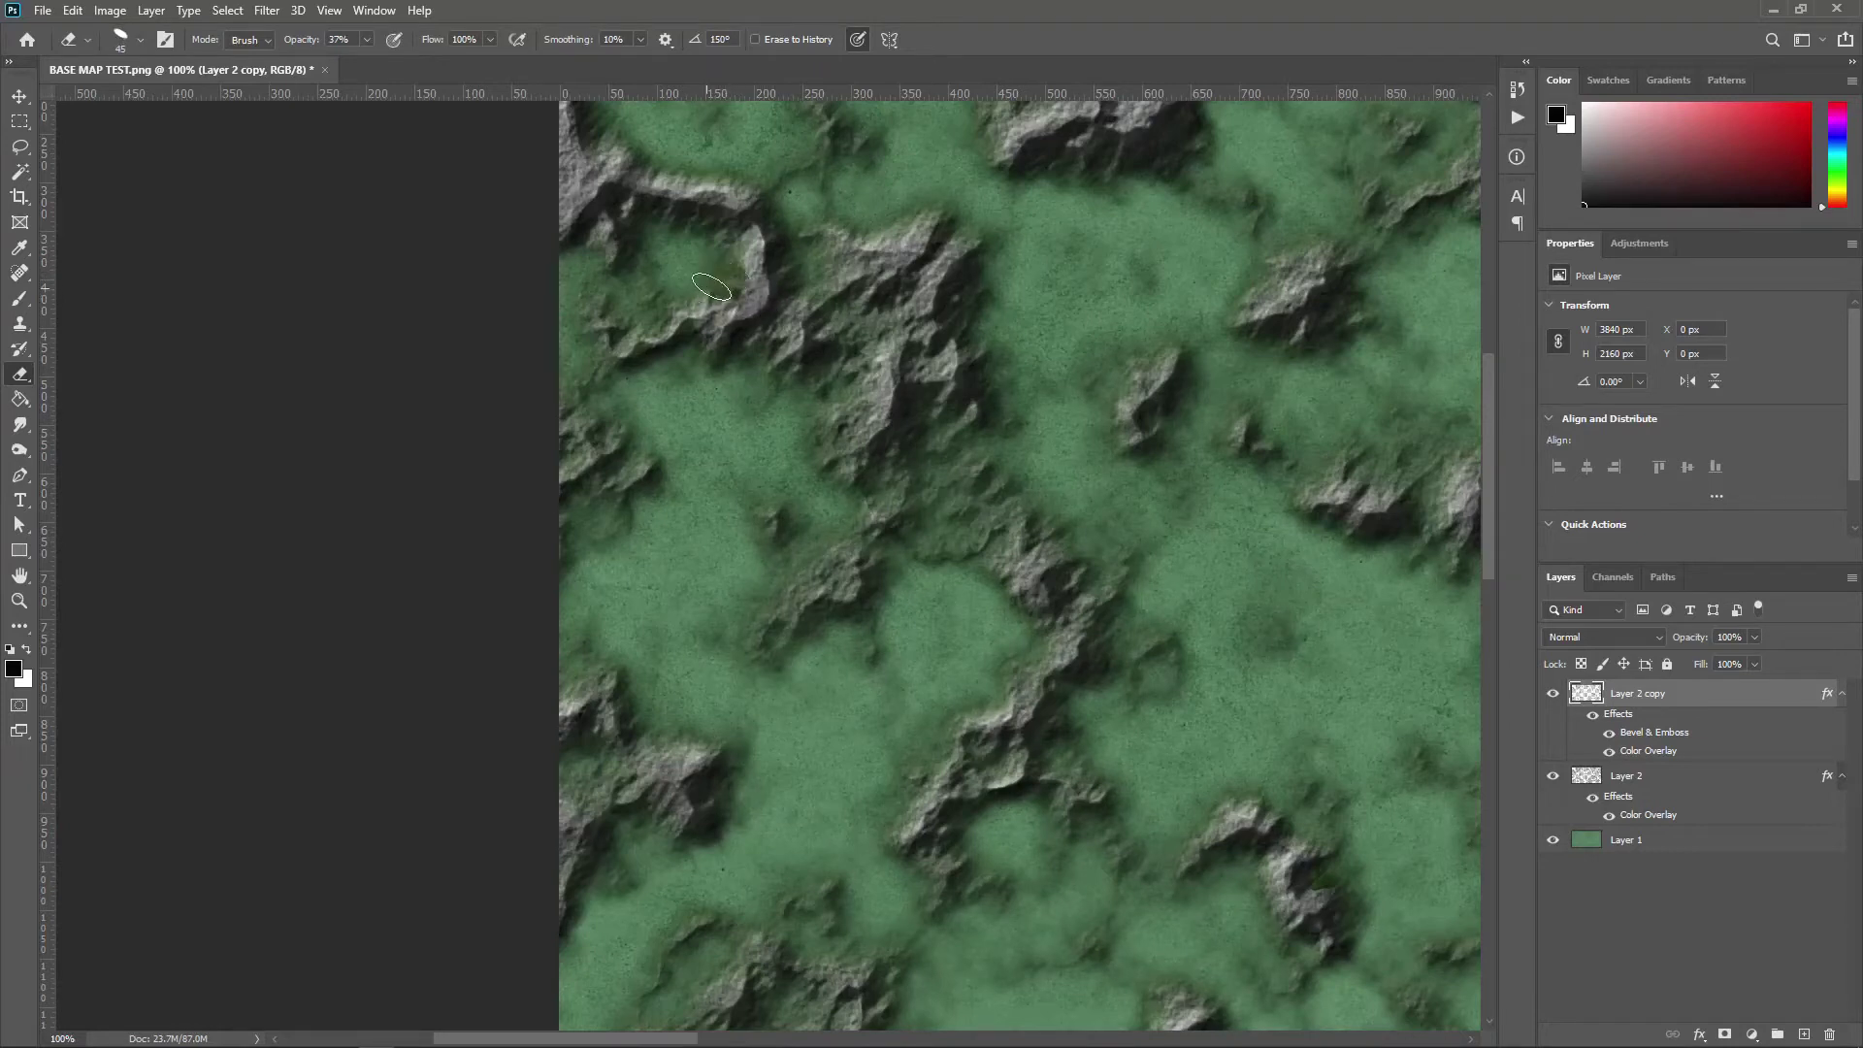
Step: Switch the eraser to the Soft Round tip and flatten it into a horizontal ellipse at 0°
right_click(737, 258)
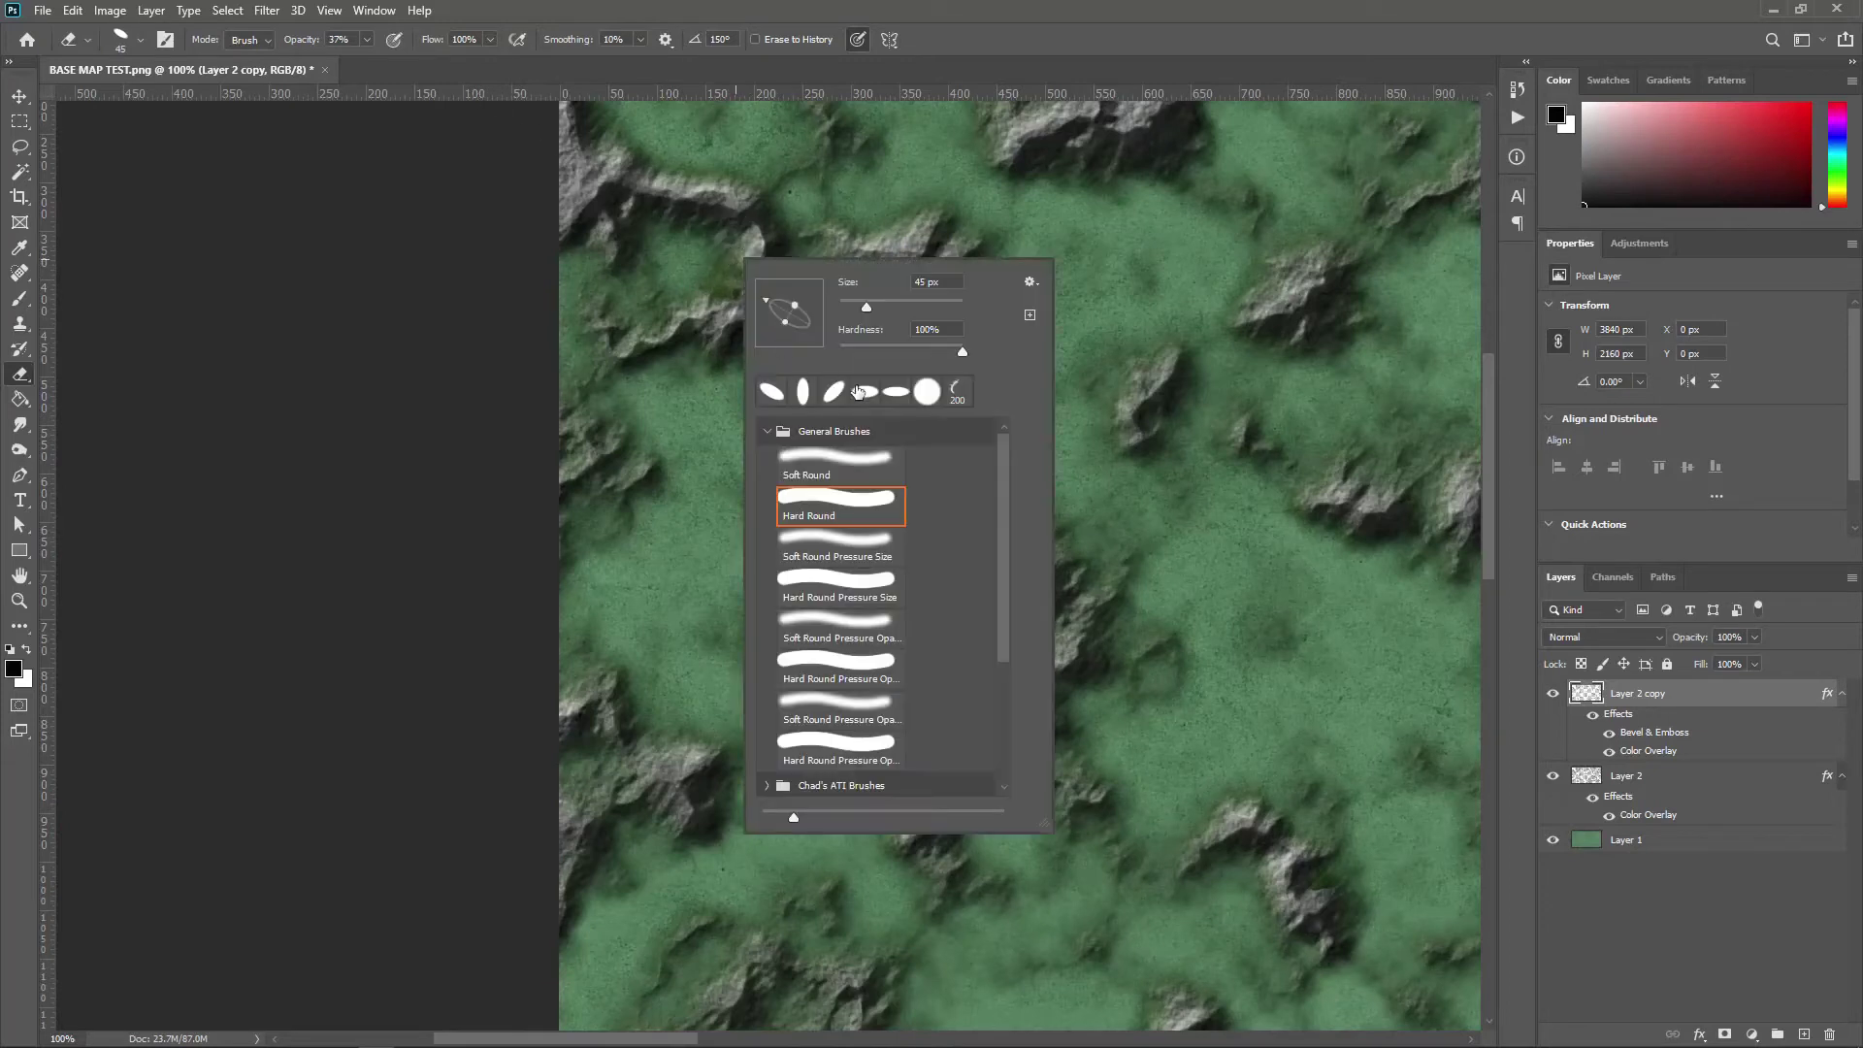
click(852, 460)
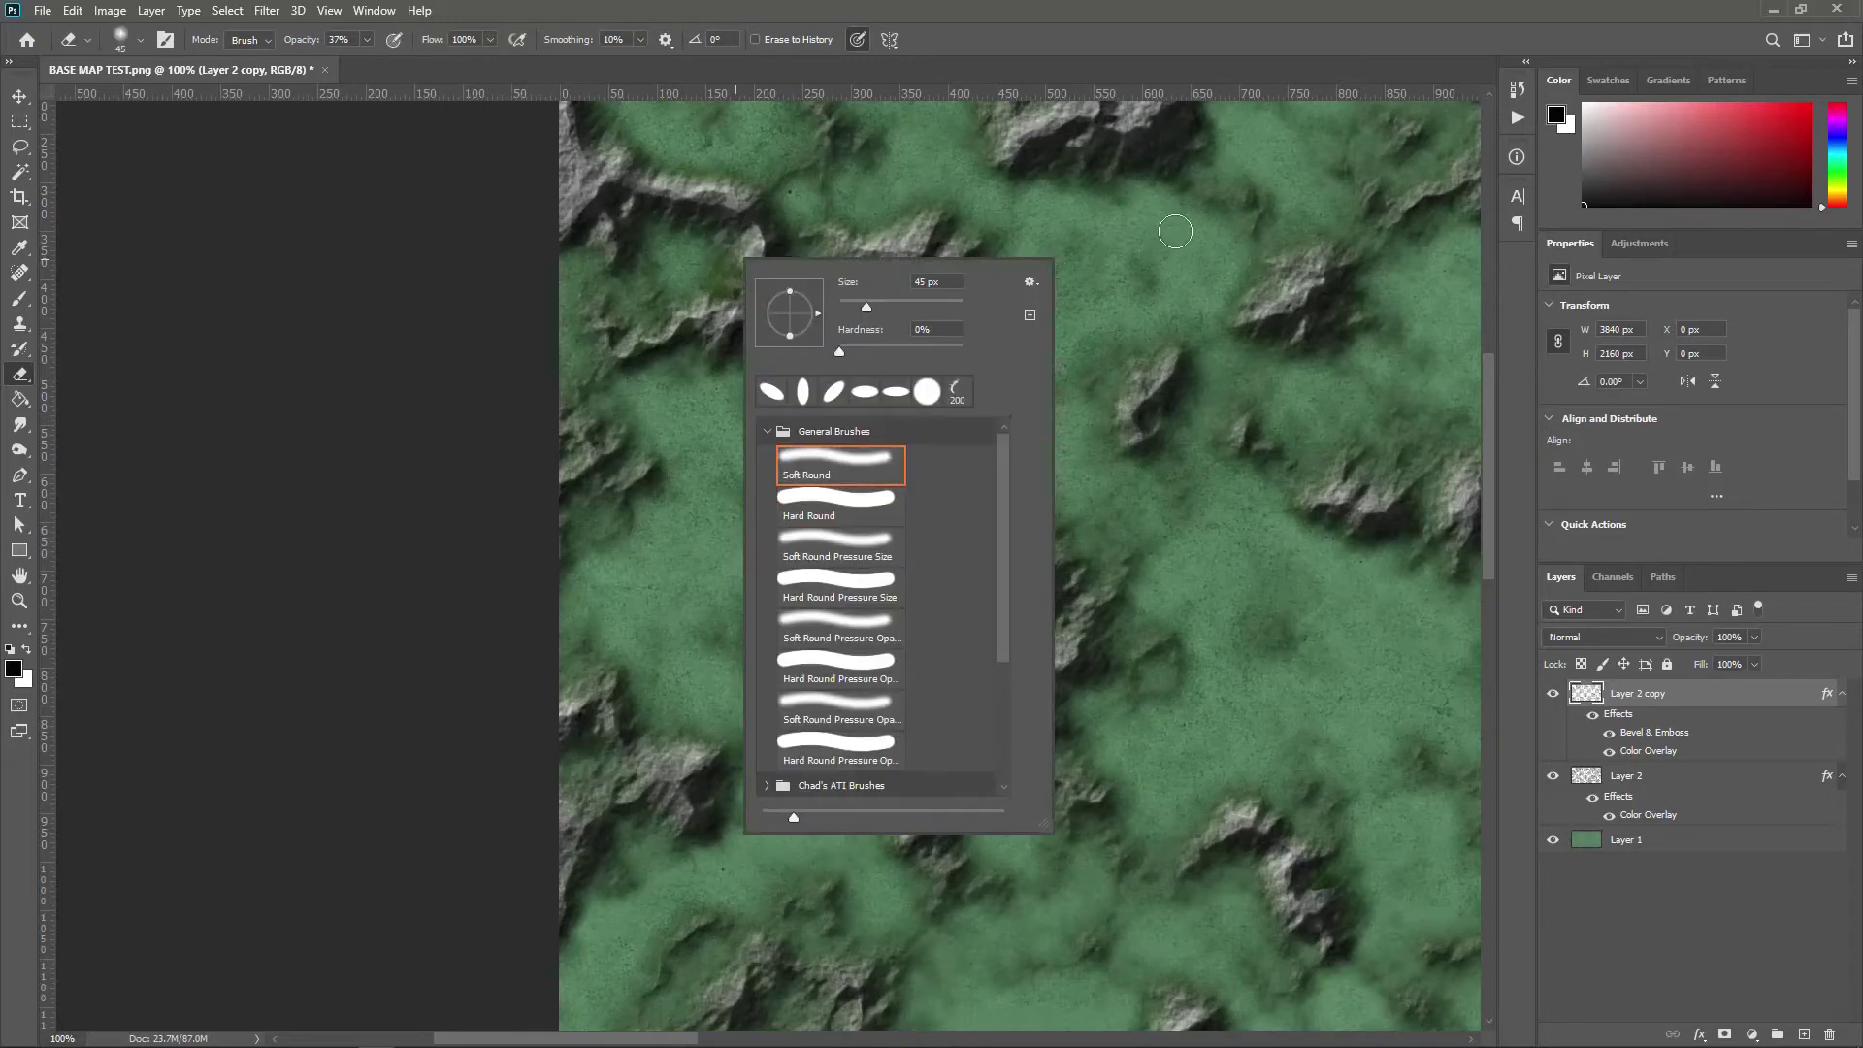
click(1116, 251)
right_click(946, 355)
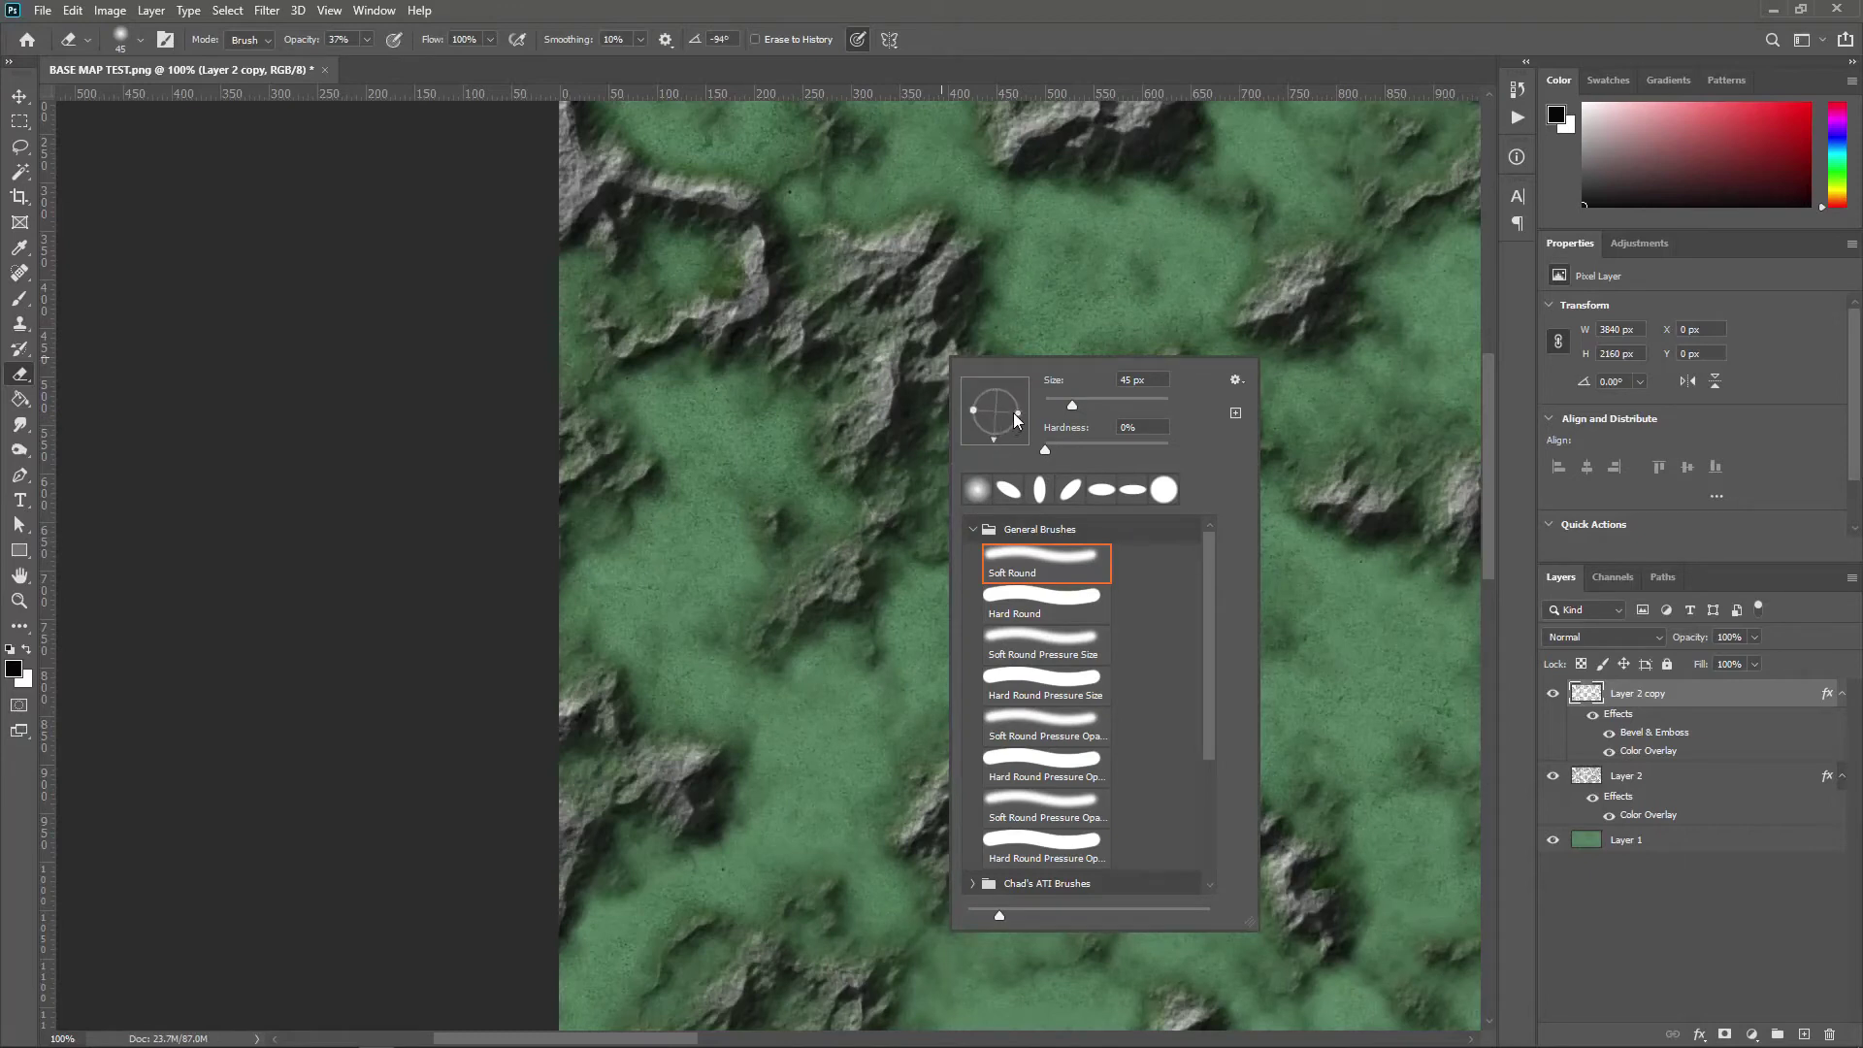
drag(1017, 412, 1004, 412)
click(1048, 288)
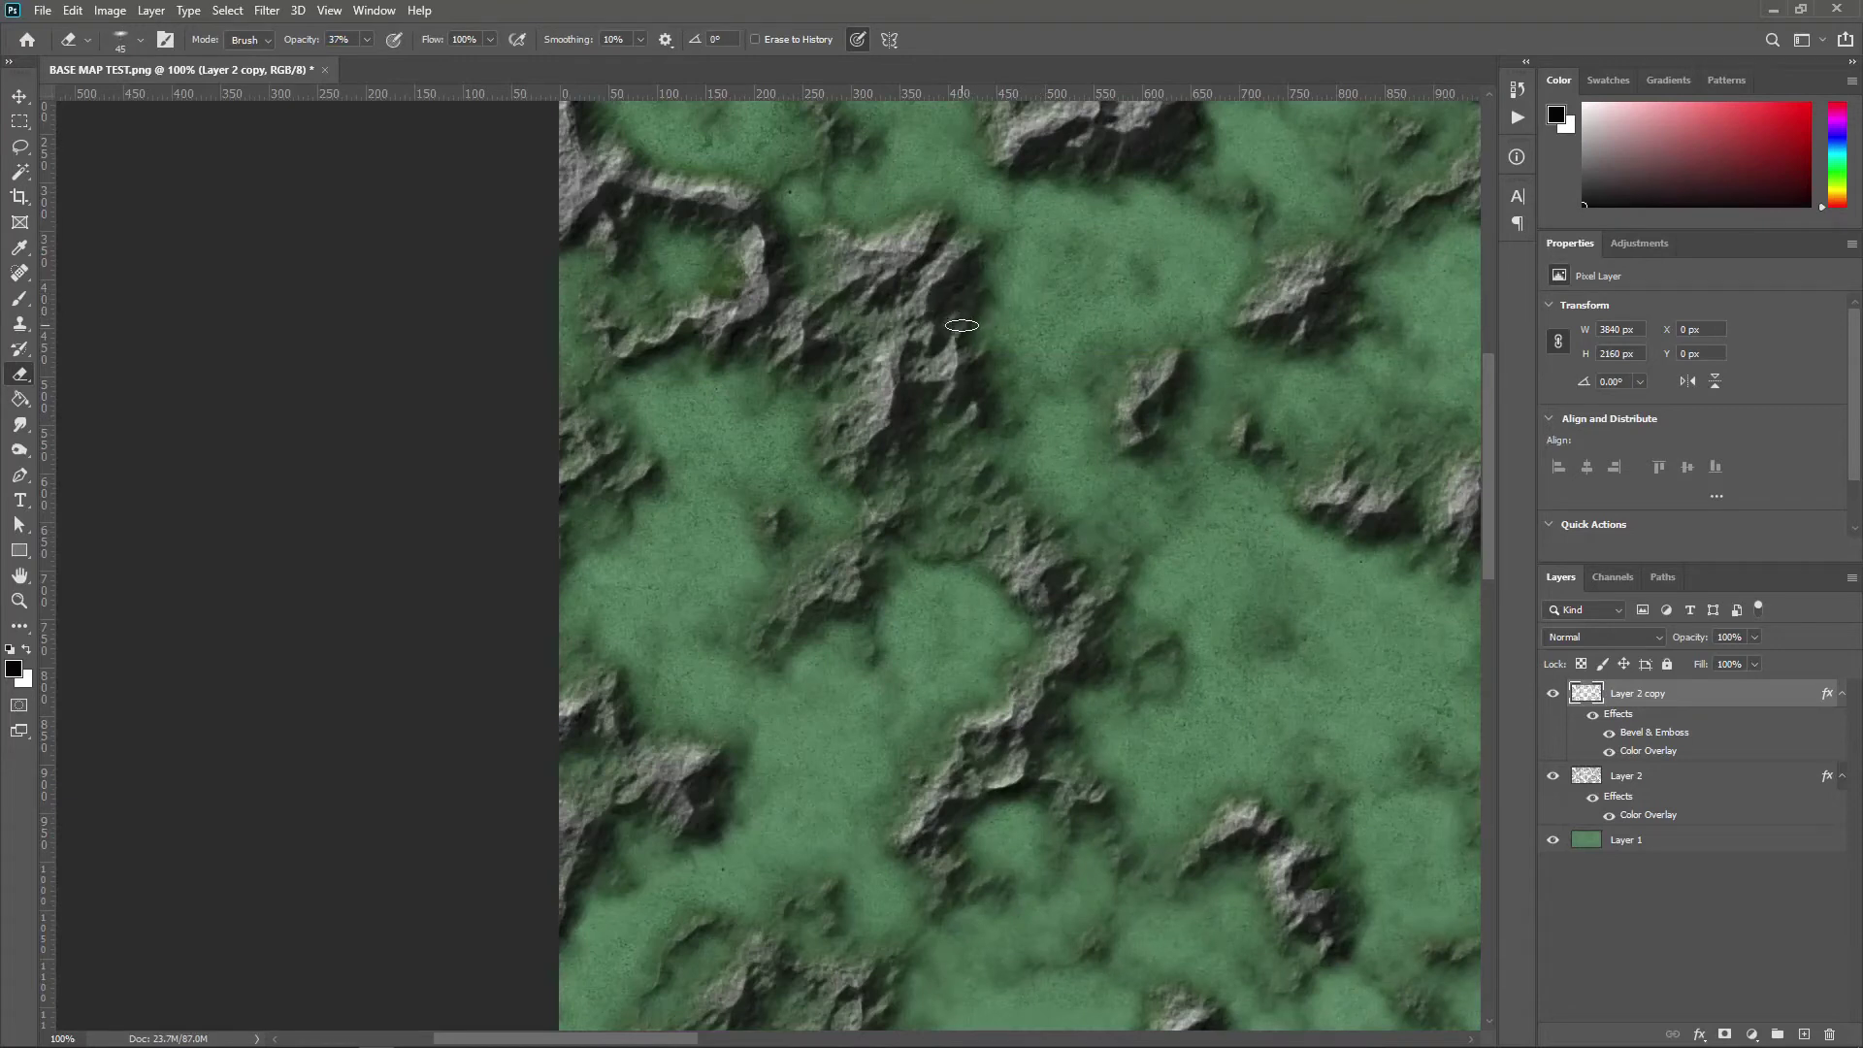
Step: Erase rock from the ridge beside the hooked one at 37% opacity and from the northern massif's west flank at 100%
mouse_move(962, 325)
mouse_down()
mouse_move(884, 376)
mouse_move(861, 438)
mouse_move(876, 406)
mouse_move(928, 422)
mouse_up()
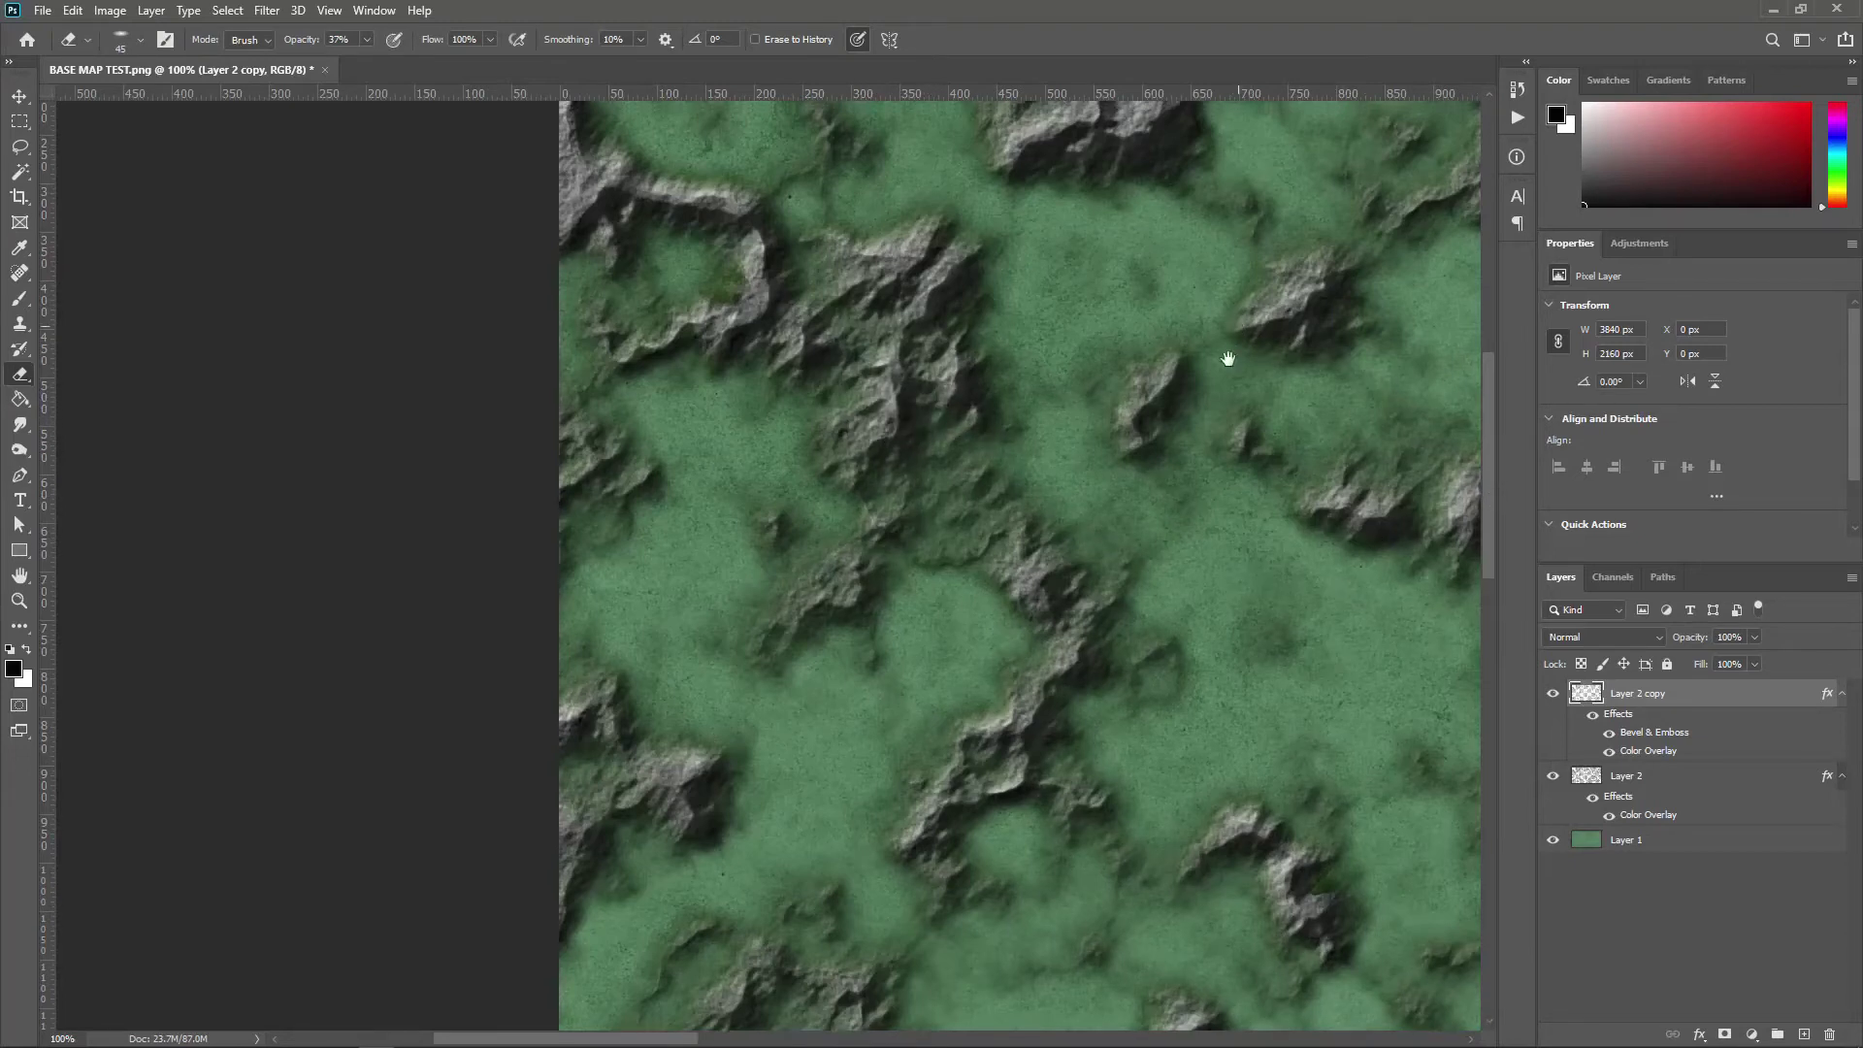
drag(1231, 359, 1057, 494)
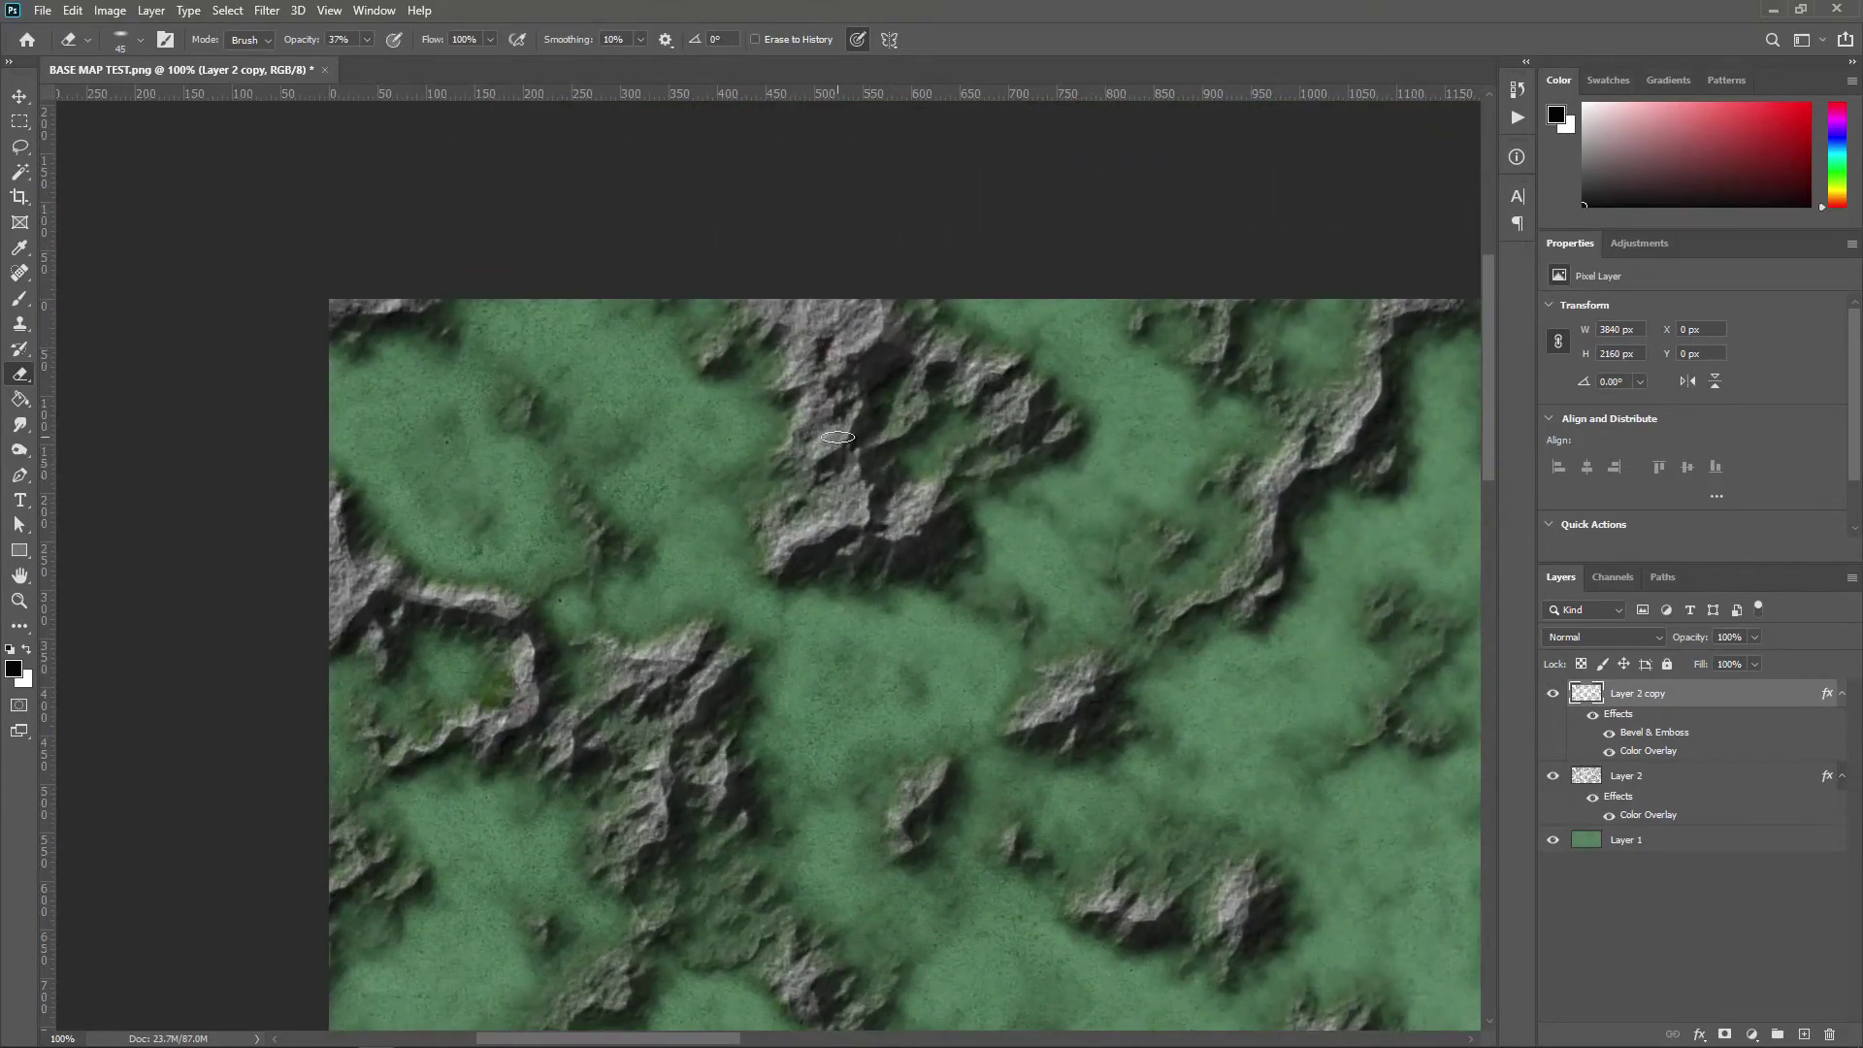
mouse_move(805, 427)
mouse_down()
mouse_move(759, 479)
mouse_move(821, 438)
mouse_up()
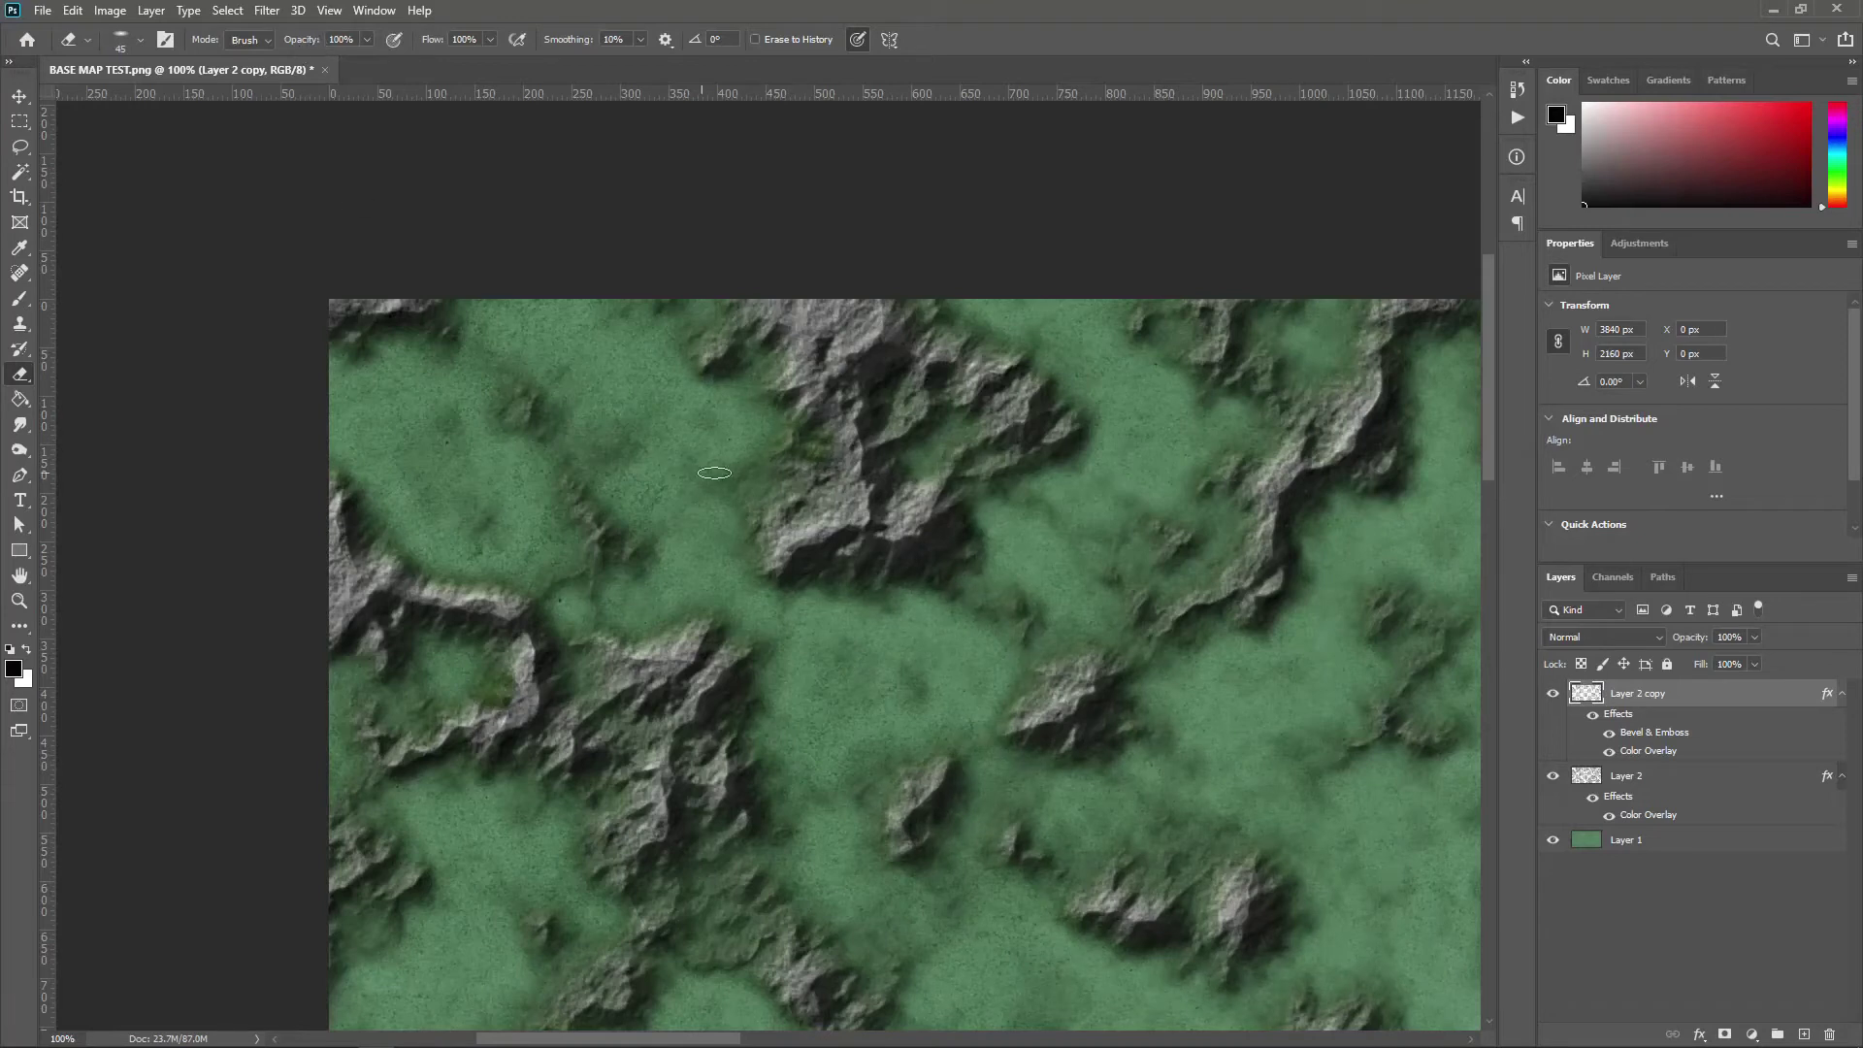
drag(796, 495, 842, 592)
Step: Enlarge the eraser to 90 px, rotate it to -45°, erase along the northern massif's southern edge and undo the last strokes
key(bracketright)
key(bracketright)
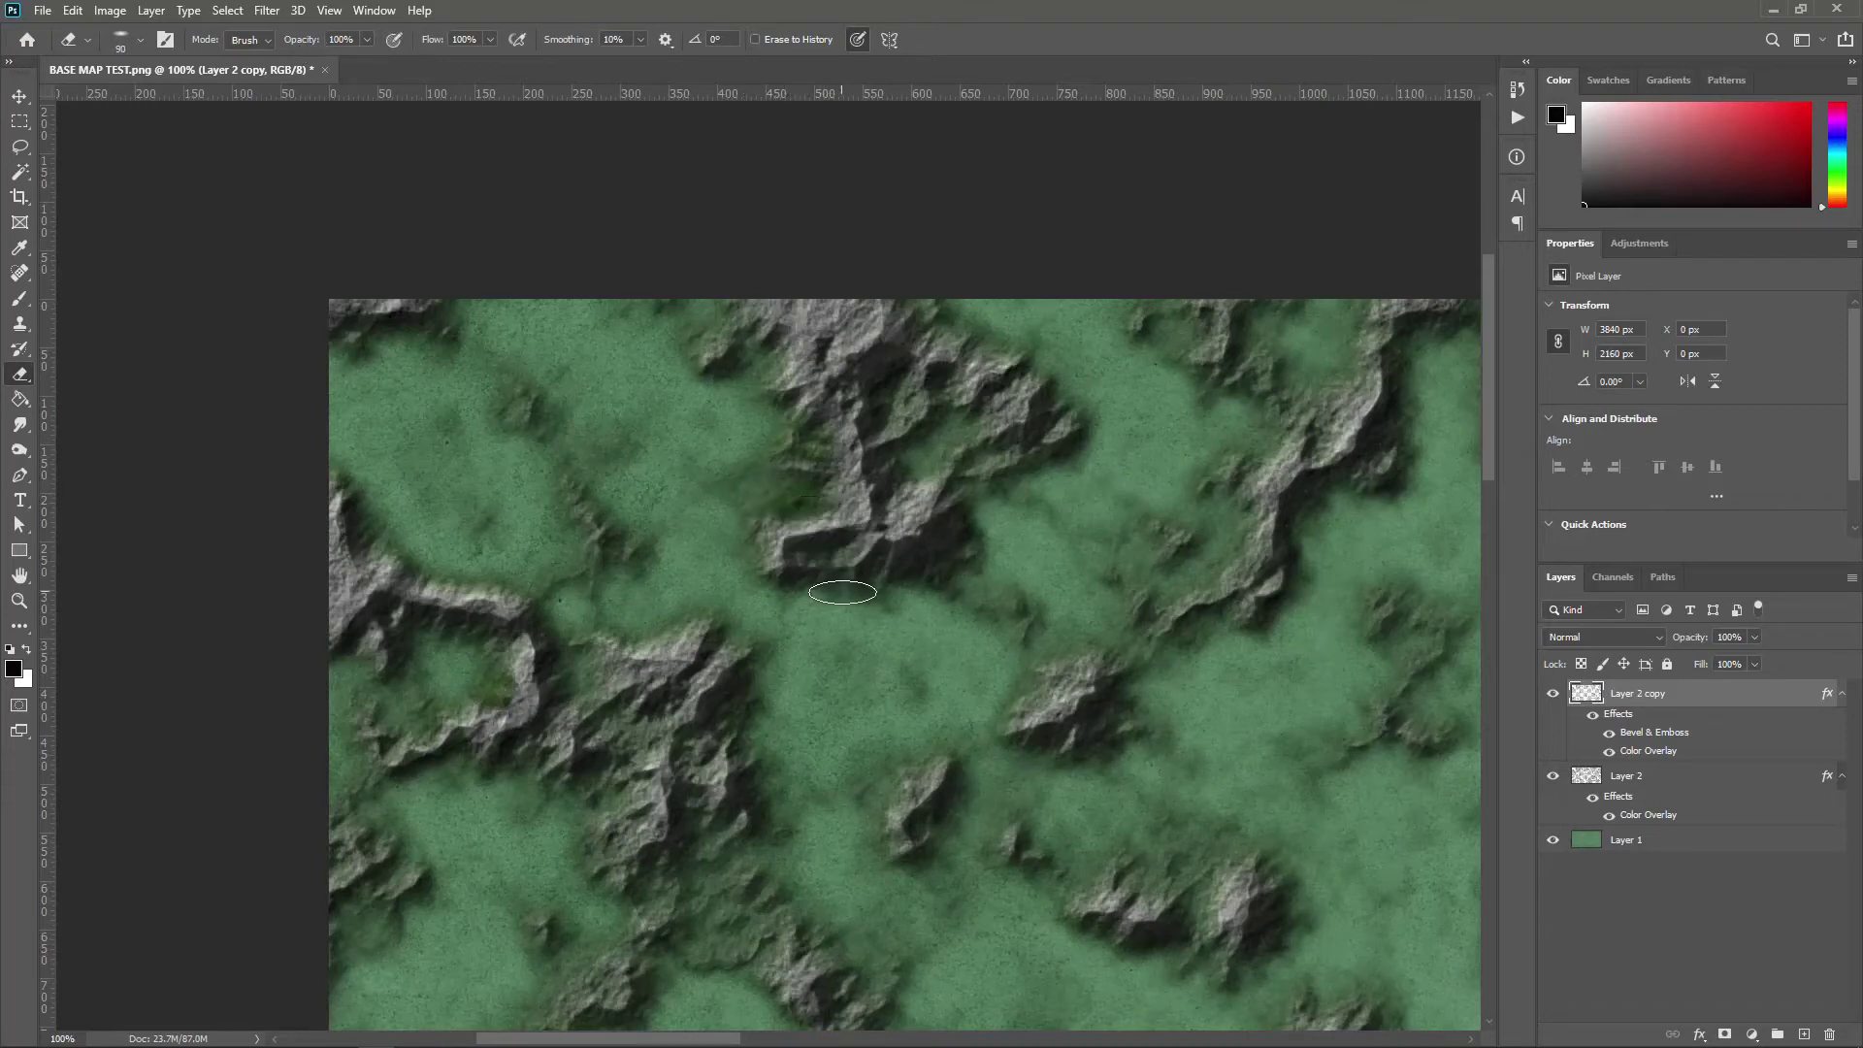
key(shift+Right)
key(ctrl+z)
key(ctrl+z)
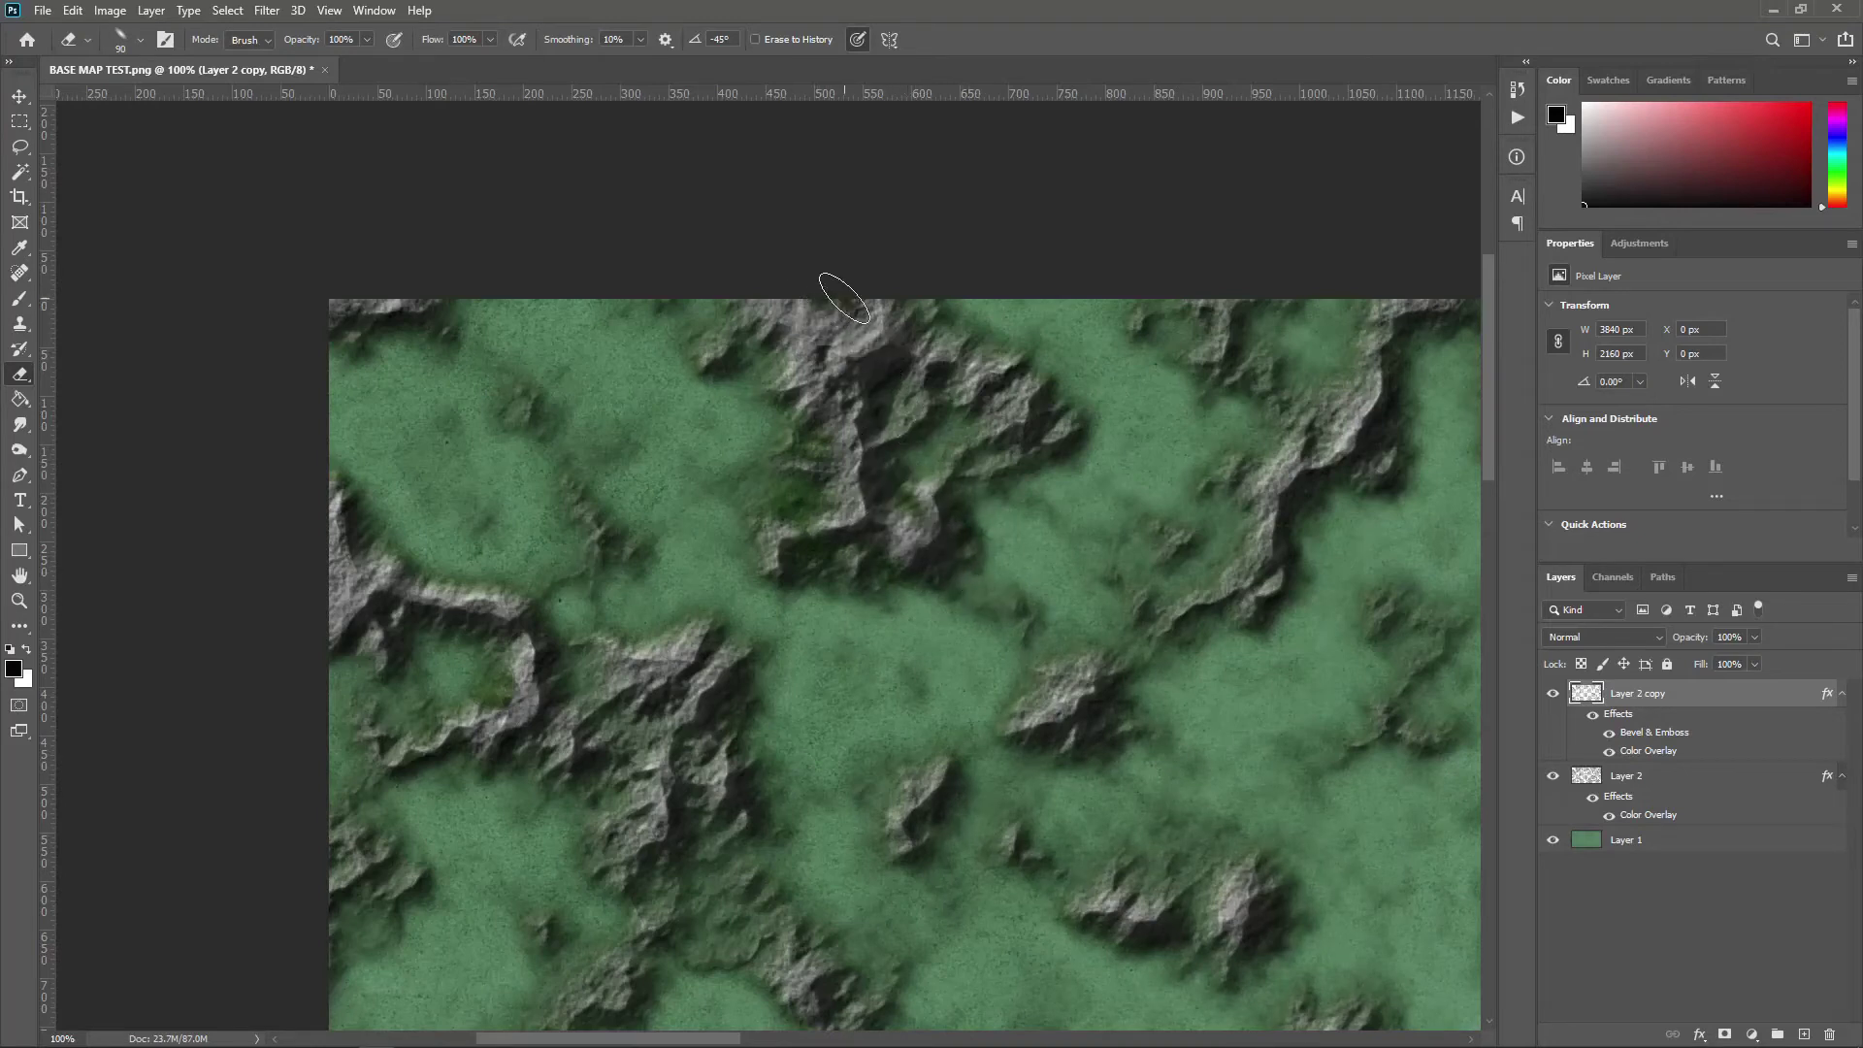
Step: Rotate the eraser tip to 15° and erase rock from the northern massif's northwest side, turning the tip on to 90°
key(shift+Left)
key(shift+Left)
key(shift+Left)
key(shift+Left)
key(shift+Left)
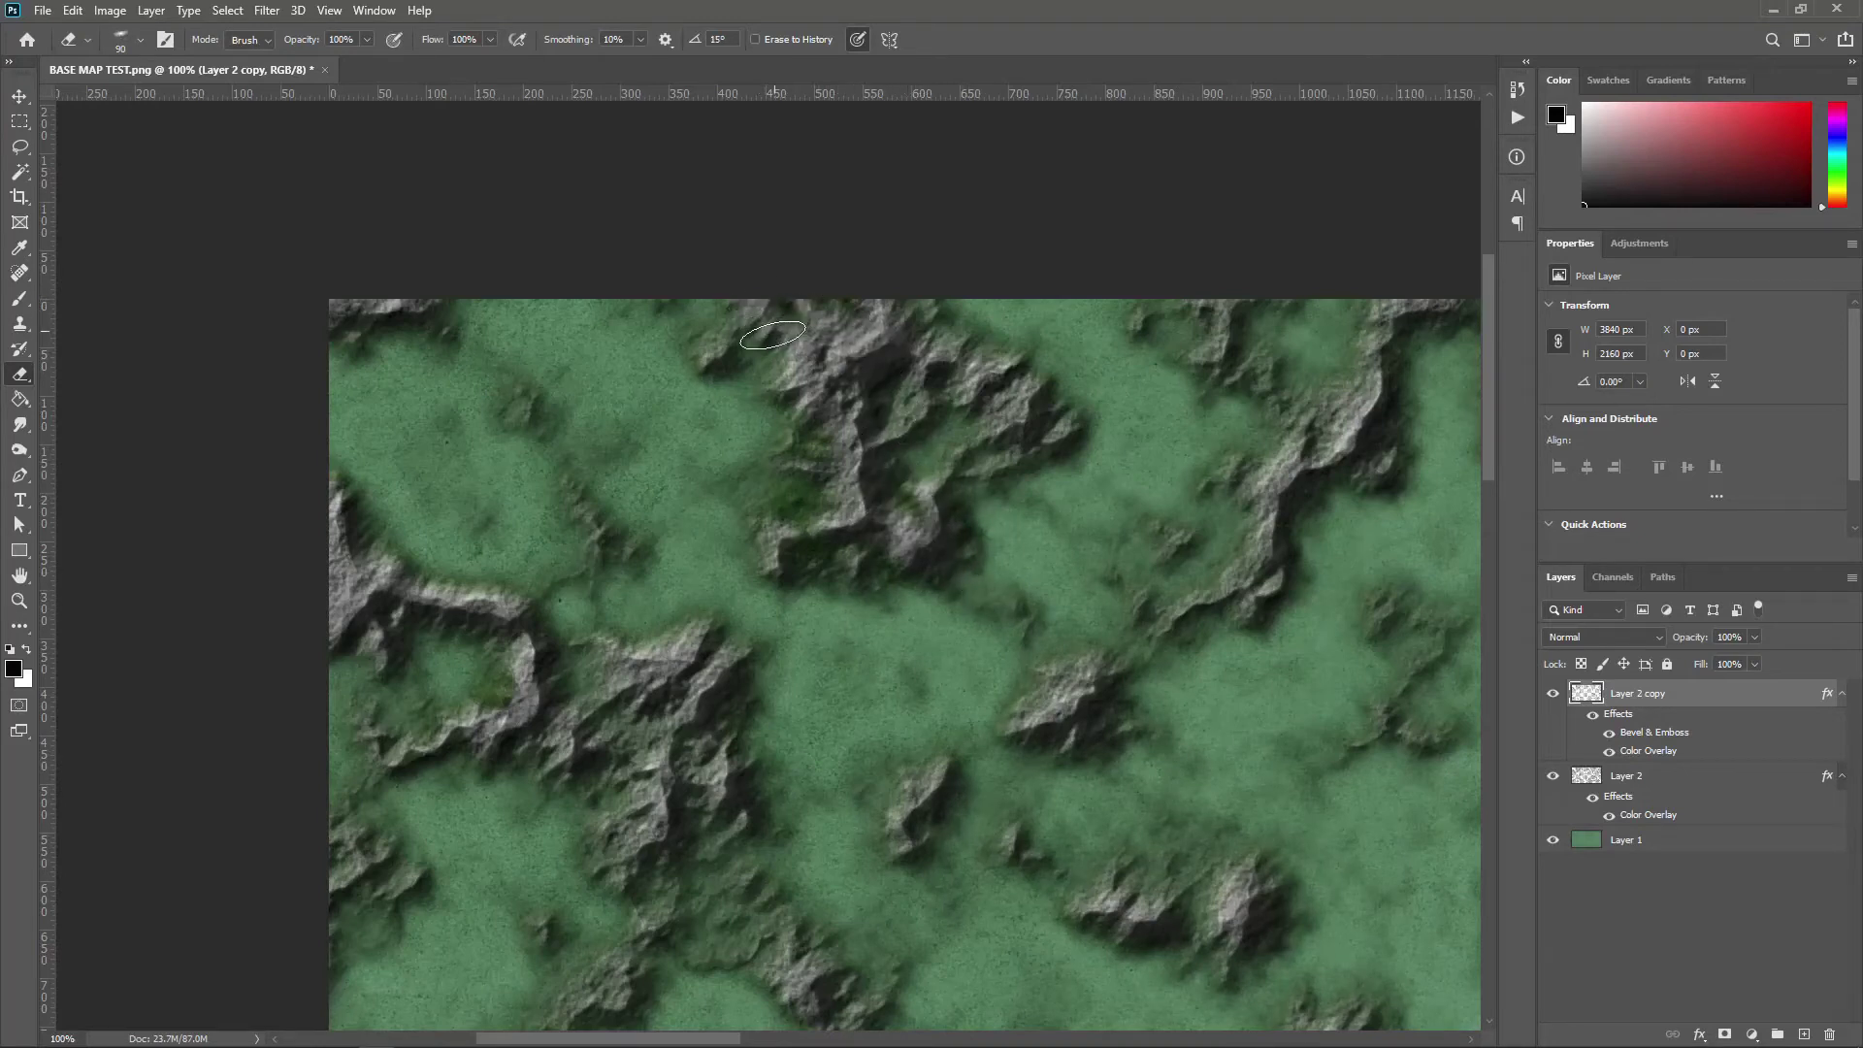
mouse_move(759, 322)
mouse_down()
mouse_move(767, 338)
mouse_move(733, 335)
mouse_move(705, 366)
mouse_move(781, 359)
mouse_move(836, 321)
mouse_move(912, 427)
mouse_move(900, 362)
mouse_move(985, 522)
mouse_move(1113, 612)
mouse_up()
key(shift+Left)
key(shift+Left)
key(shift+Left)
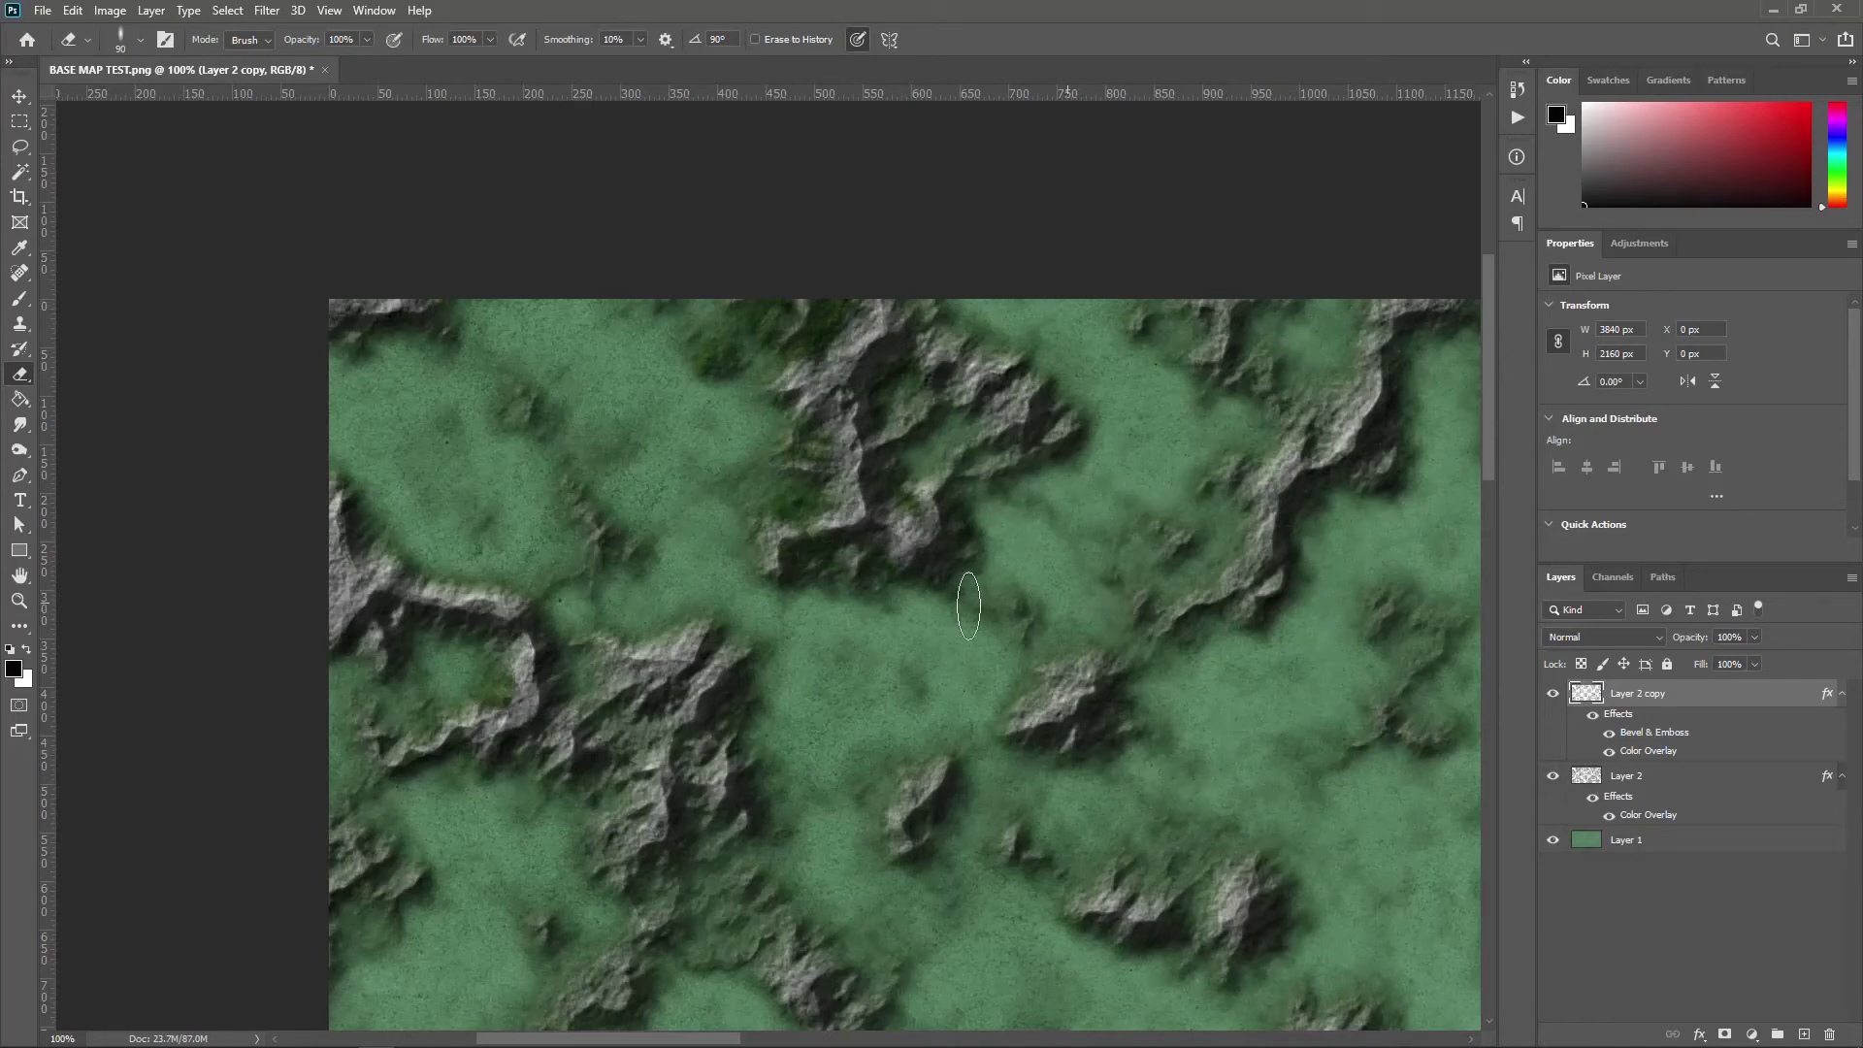
Step: Switch the eraser to the Contour Range 01 tip at 84 px and carve the ridge on the map's west edge
drag(564, 610, 889, 618)
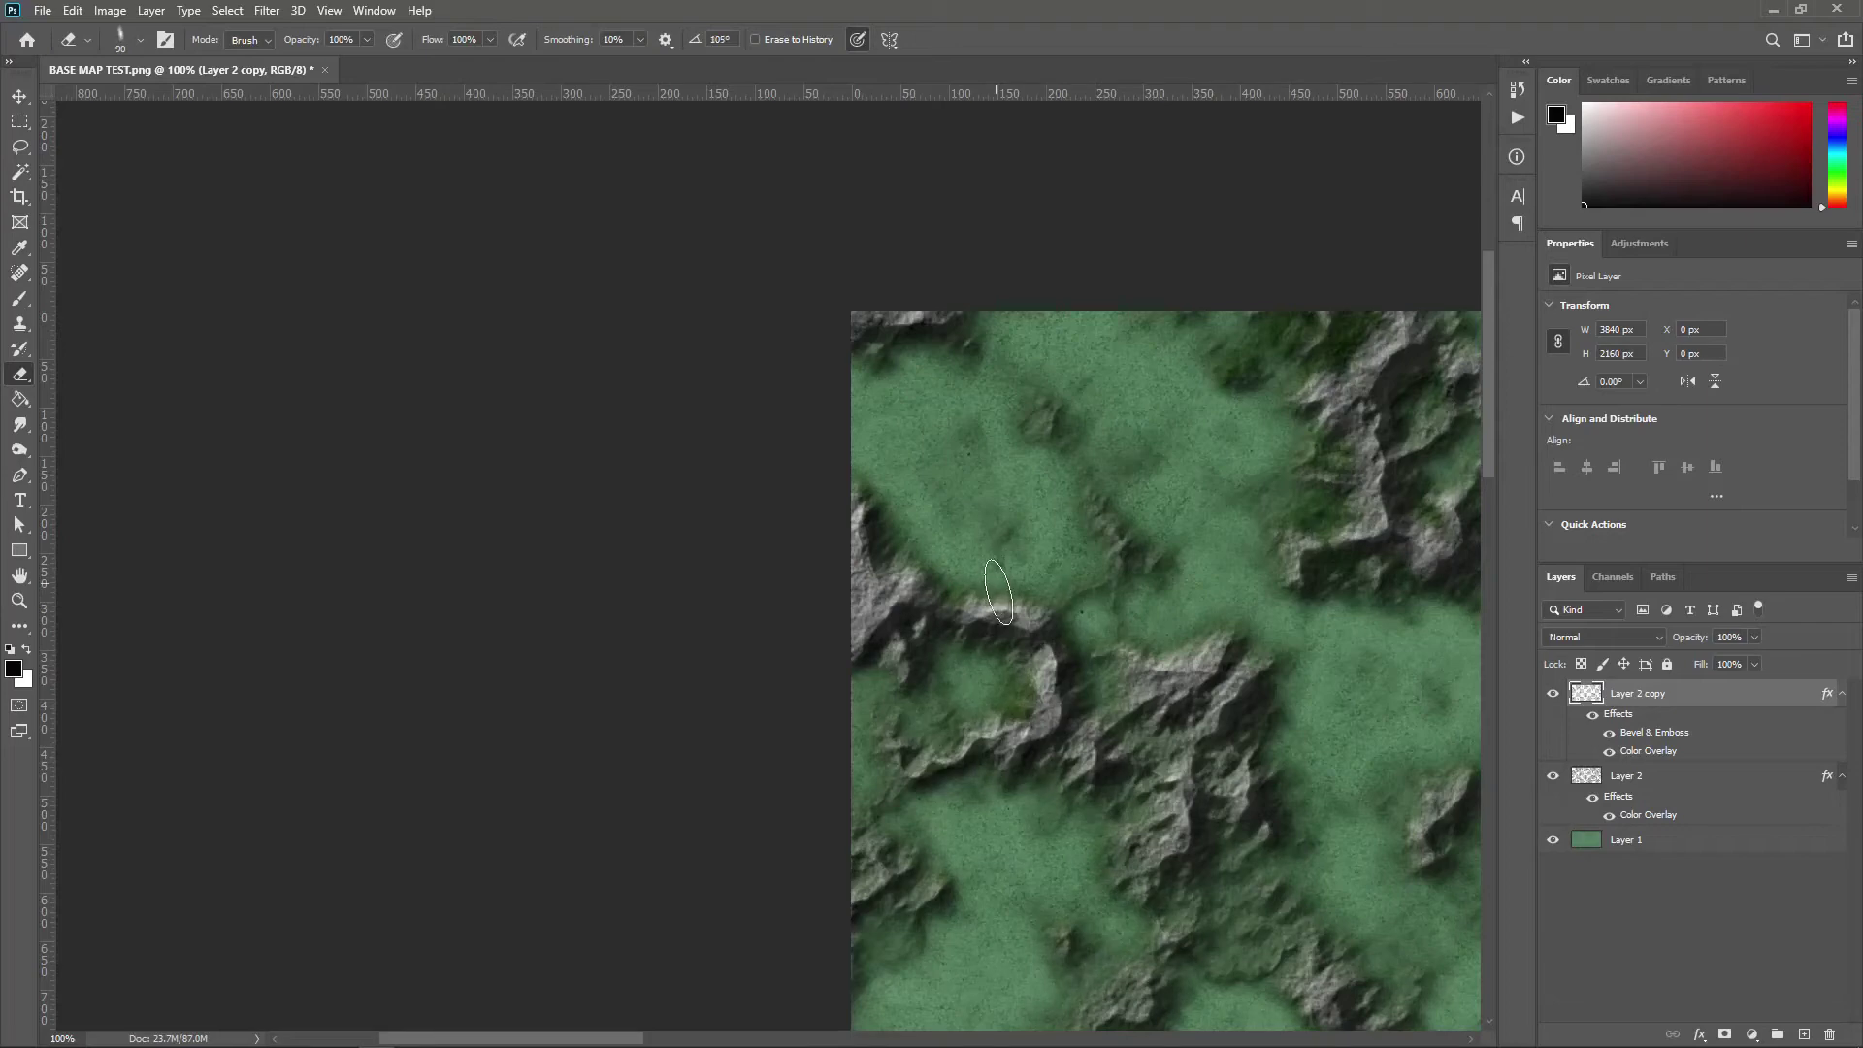
right_click(1098, 554)
scroll(1171, 820, up, 2)
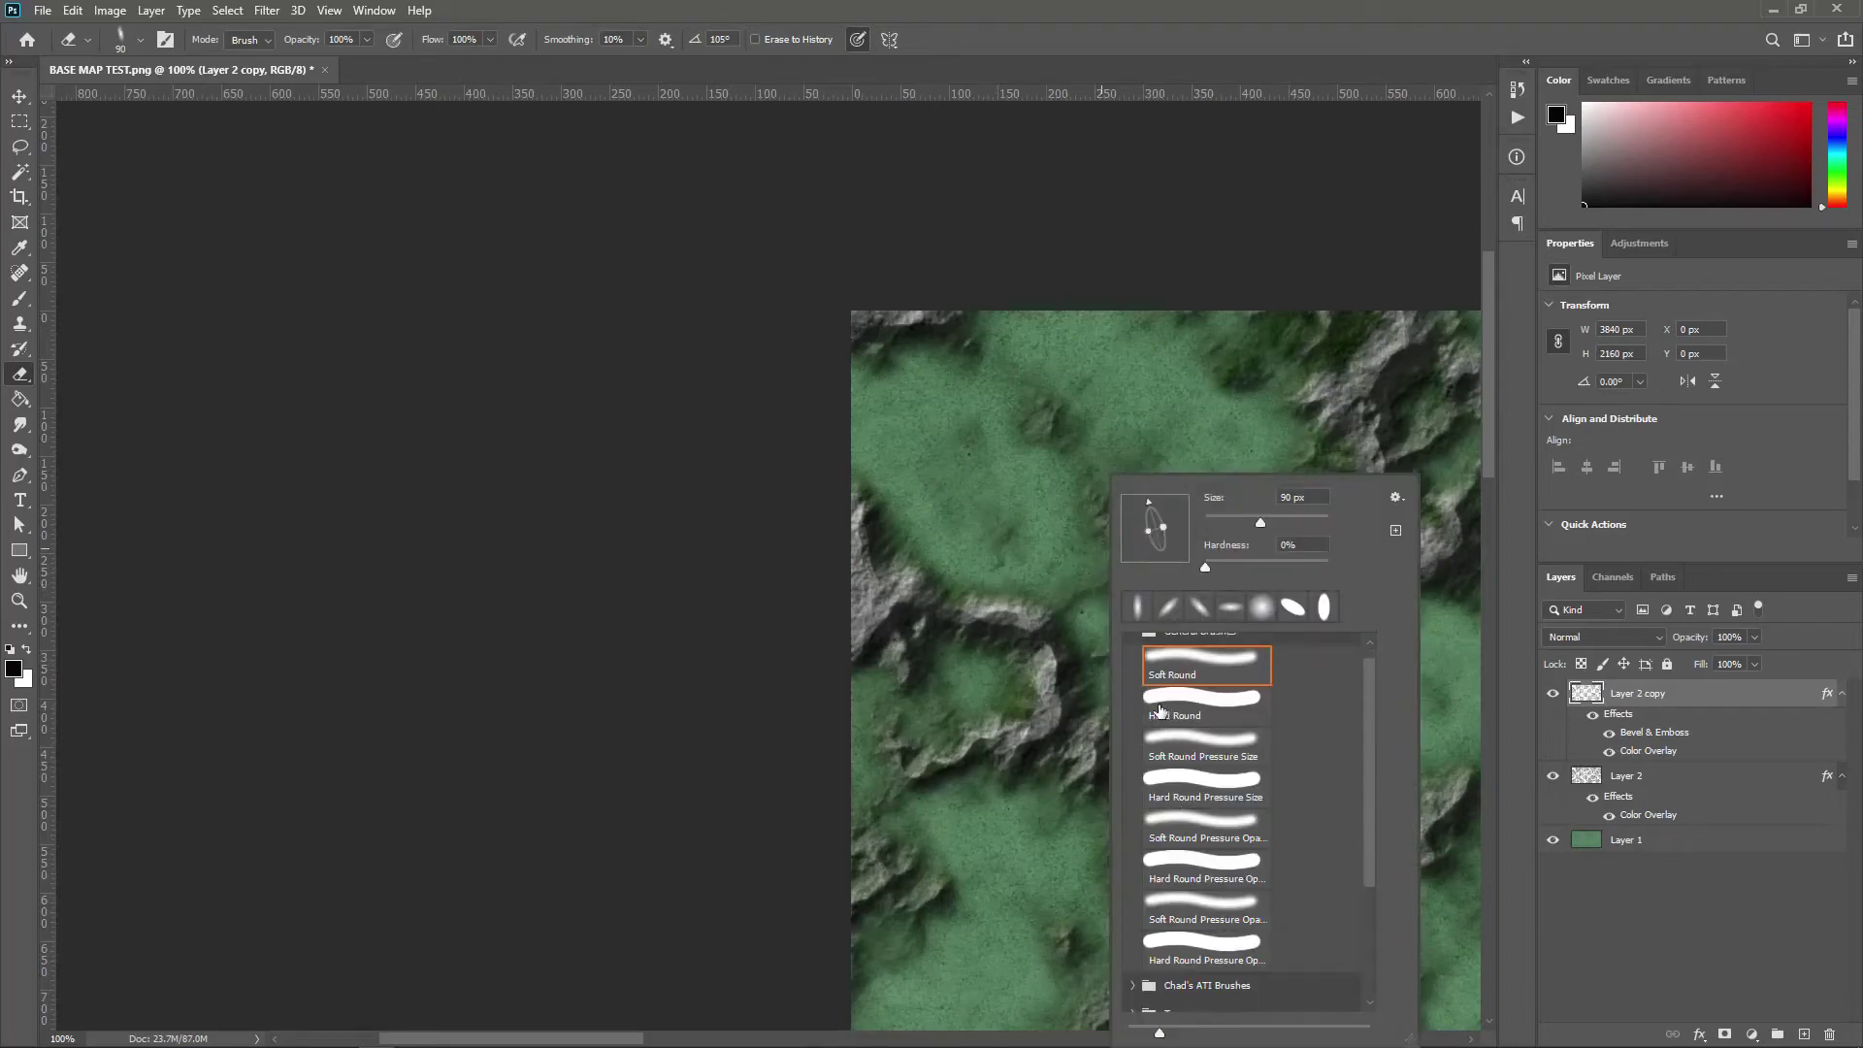
click(1135, 651)
click(1160, 820)
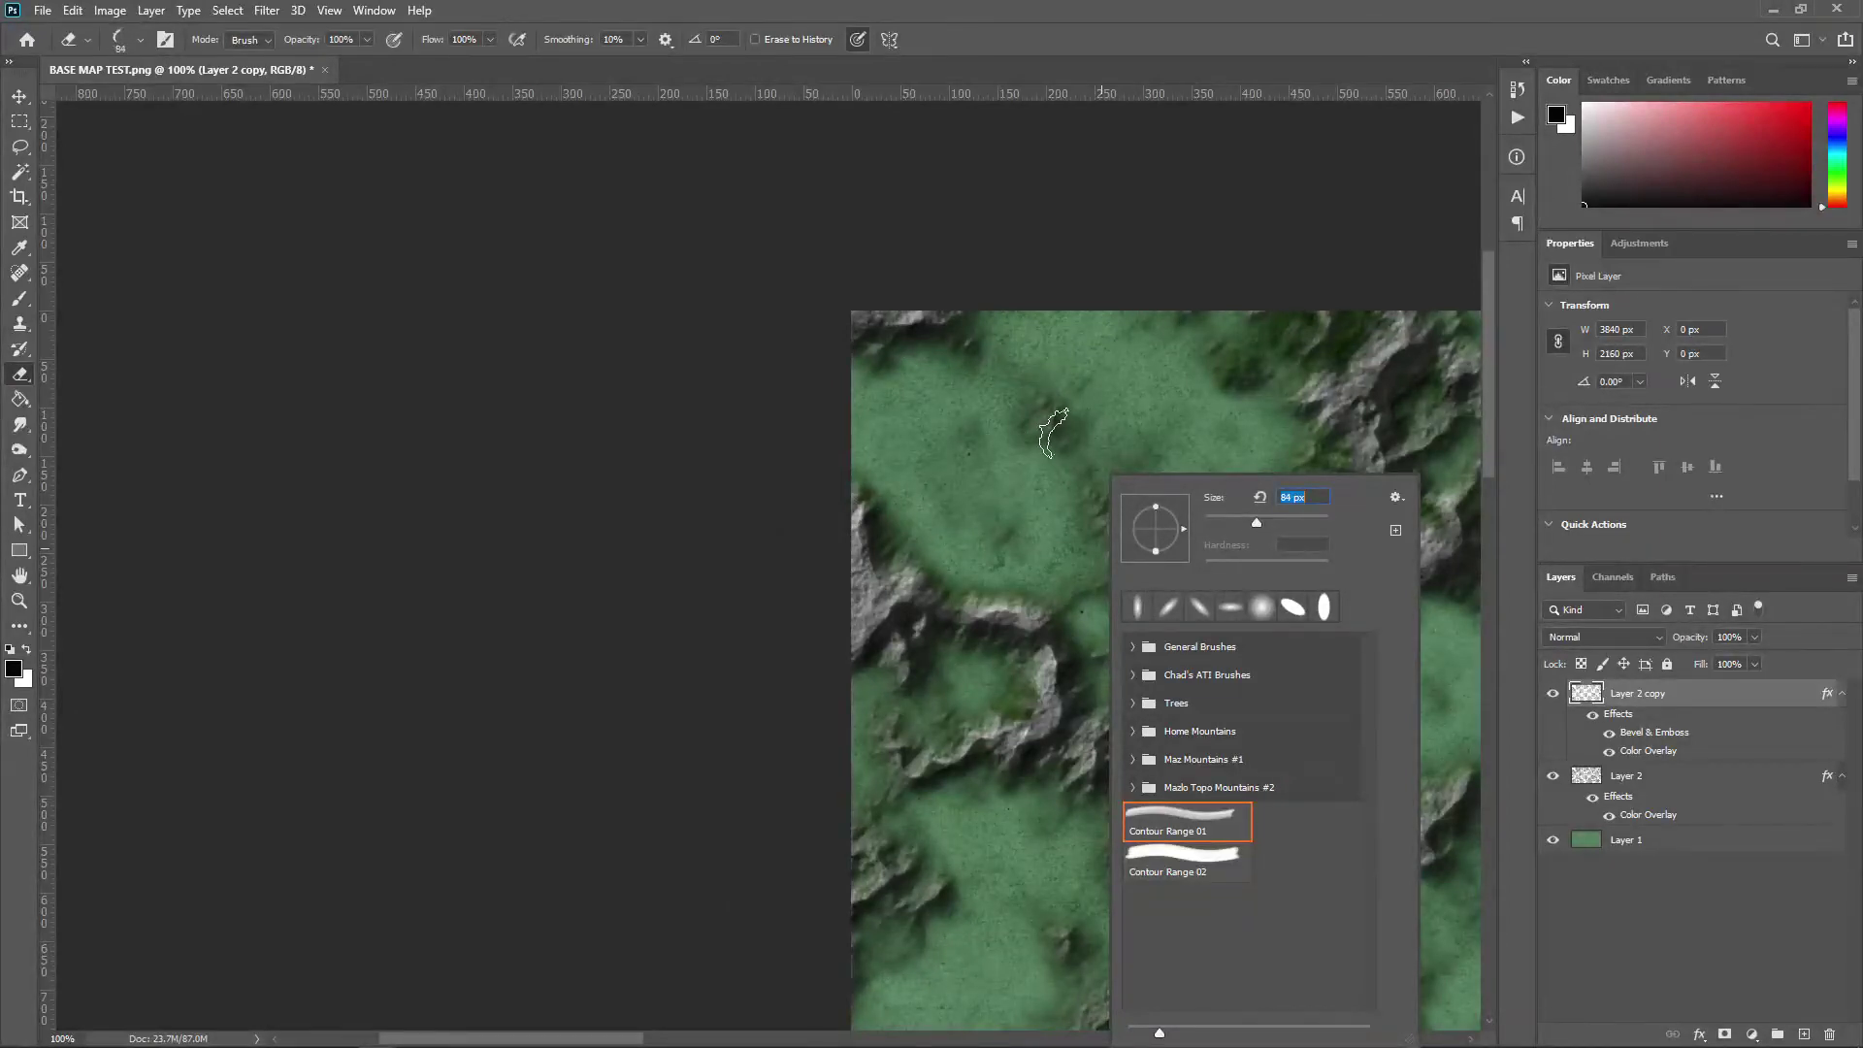
click(1014, 534)
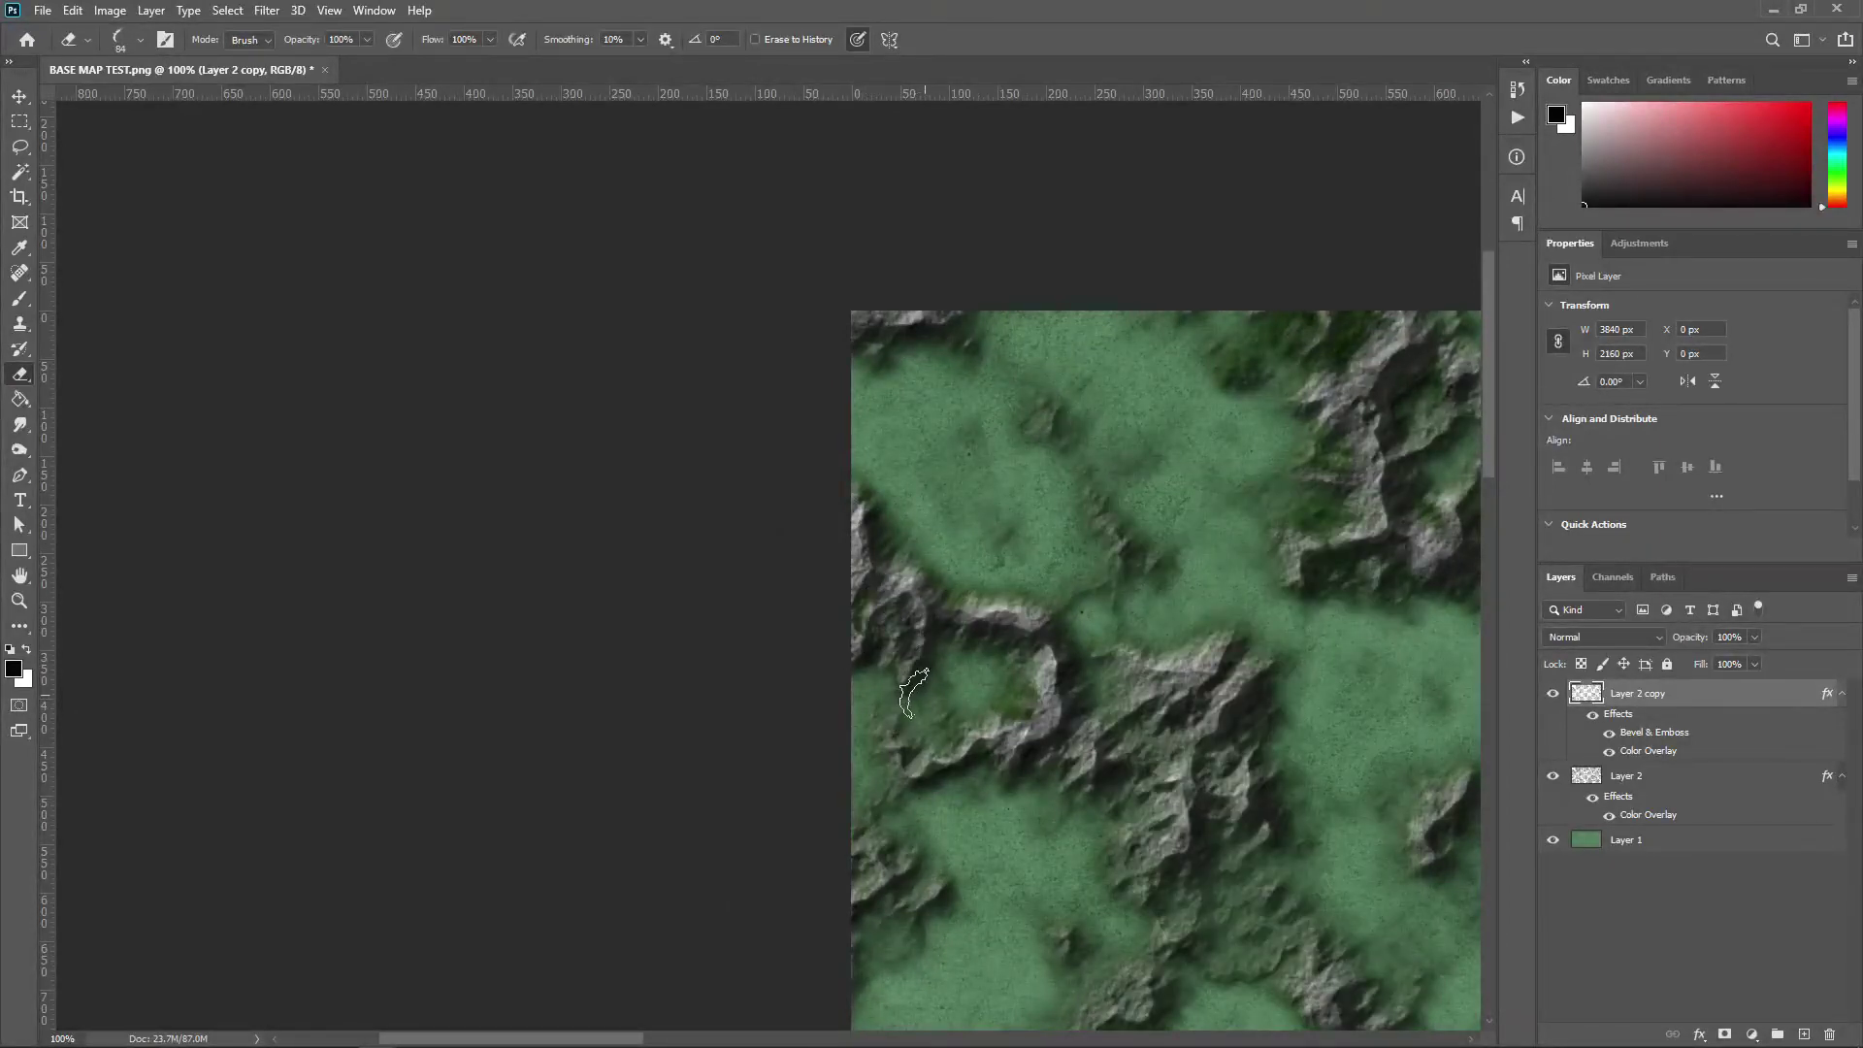
drag(1003, 836, 947, 728)
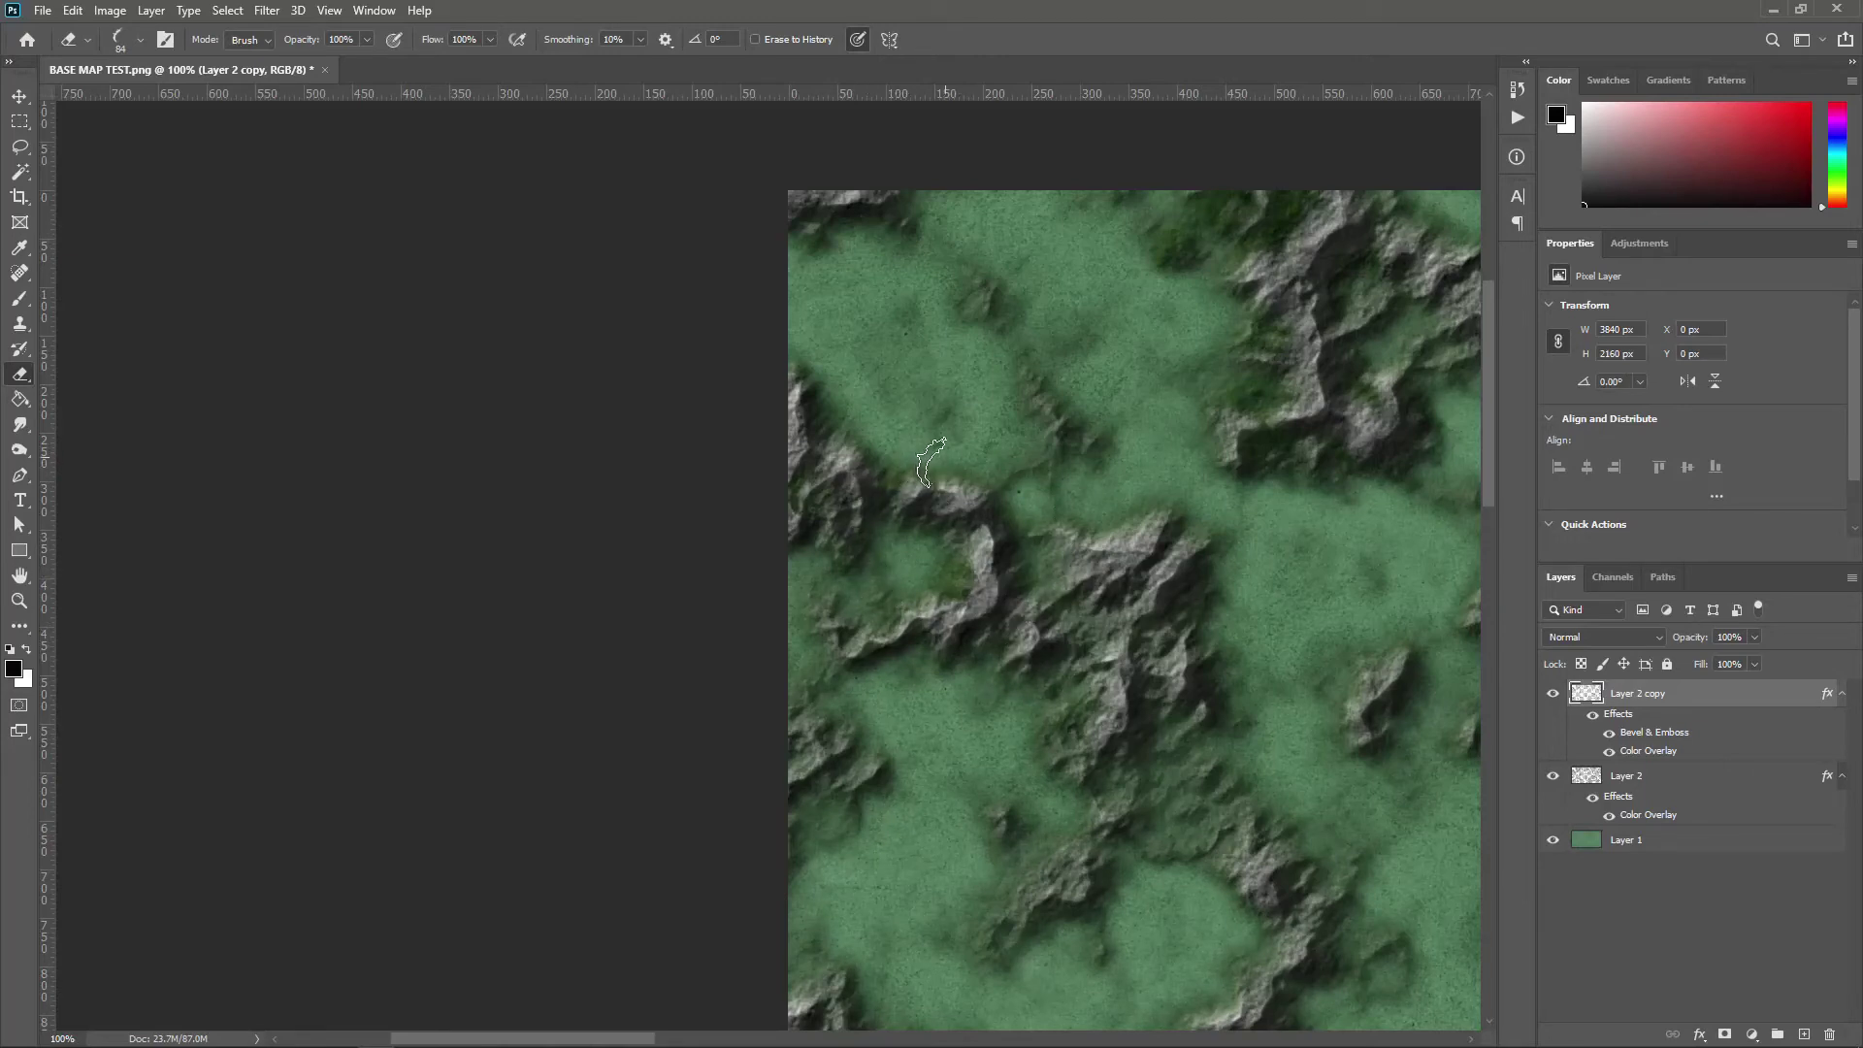
Step: Set up the Brush tool with the Contour Range 01 tip at 300 px and a grey sampled from the rock
key(b)
right_click(949, 398)
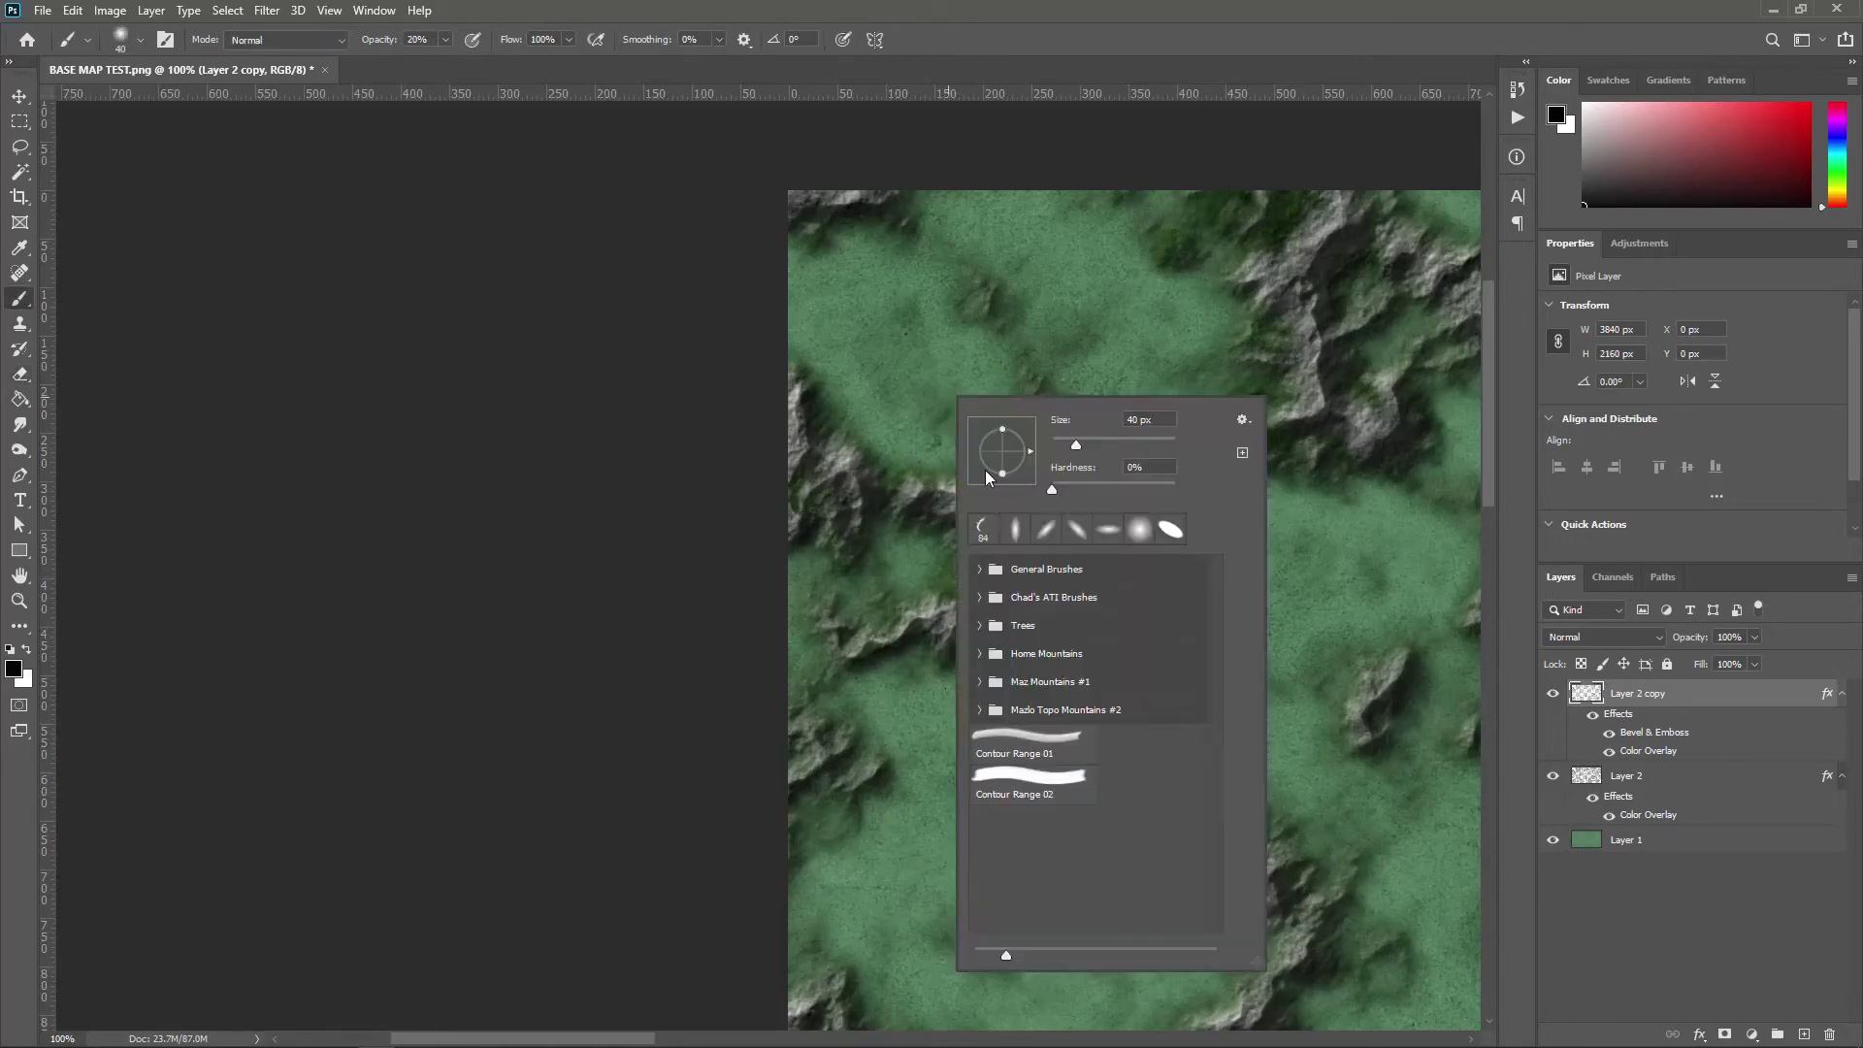
click(1050, 748)
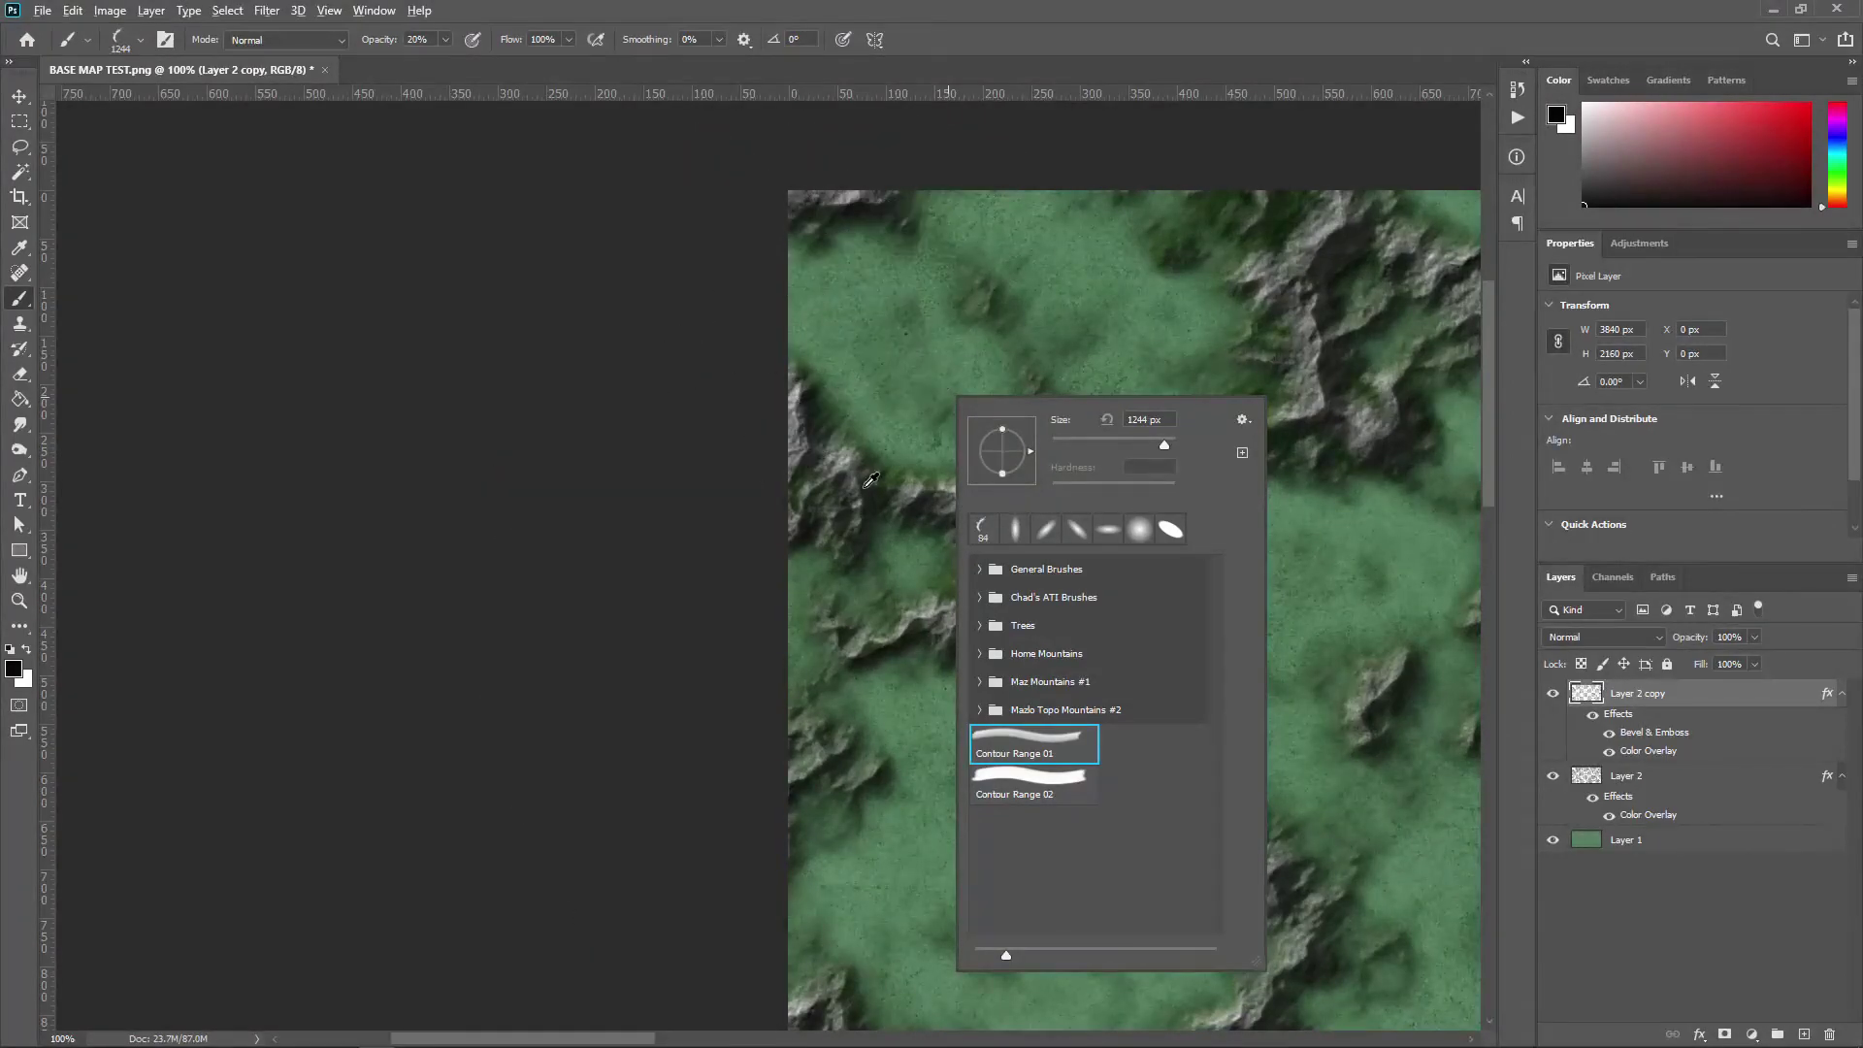
alt+click(922, 481)
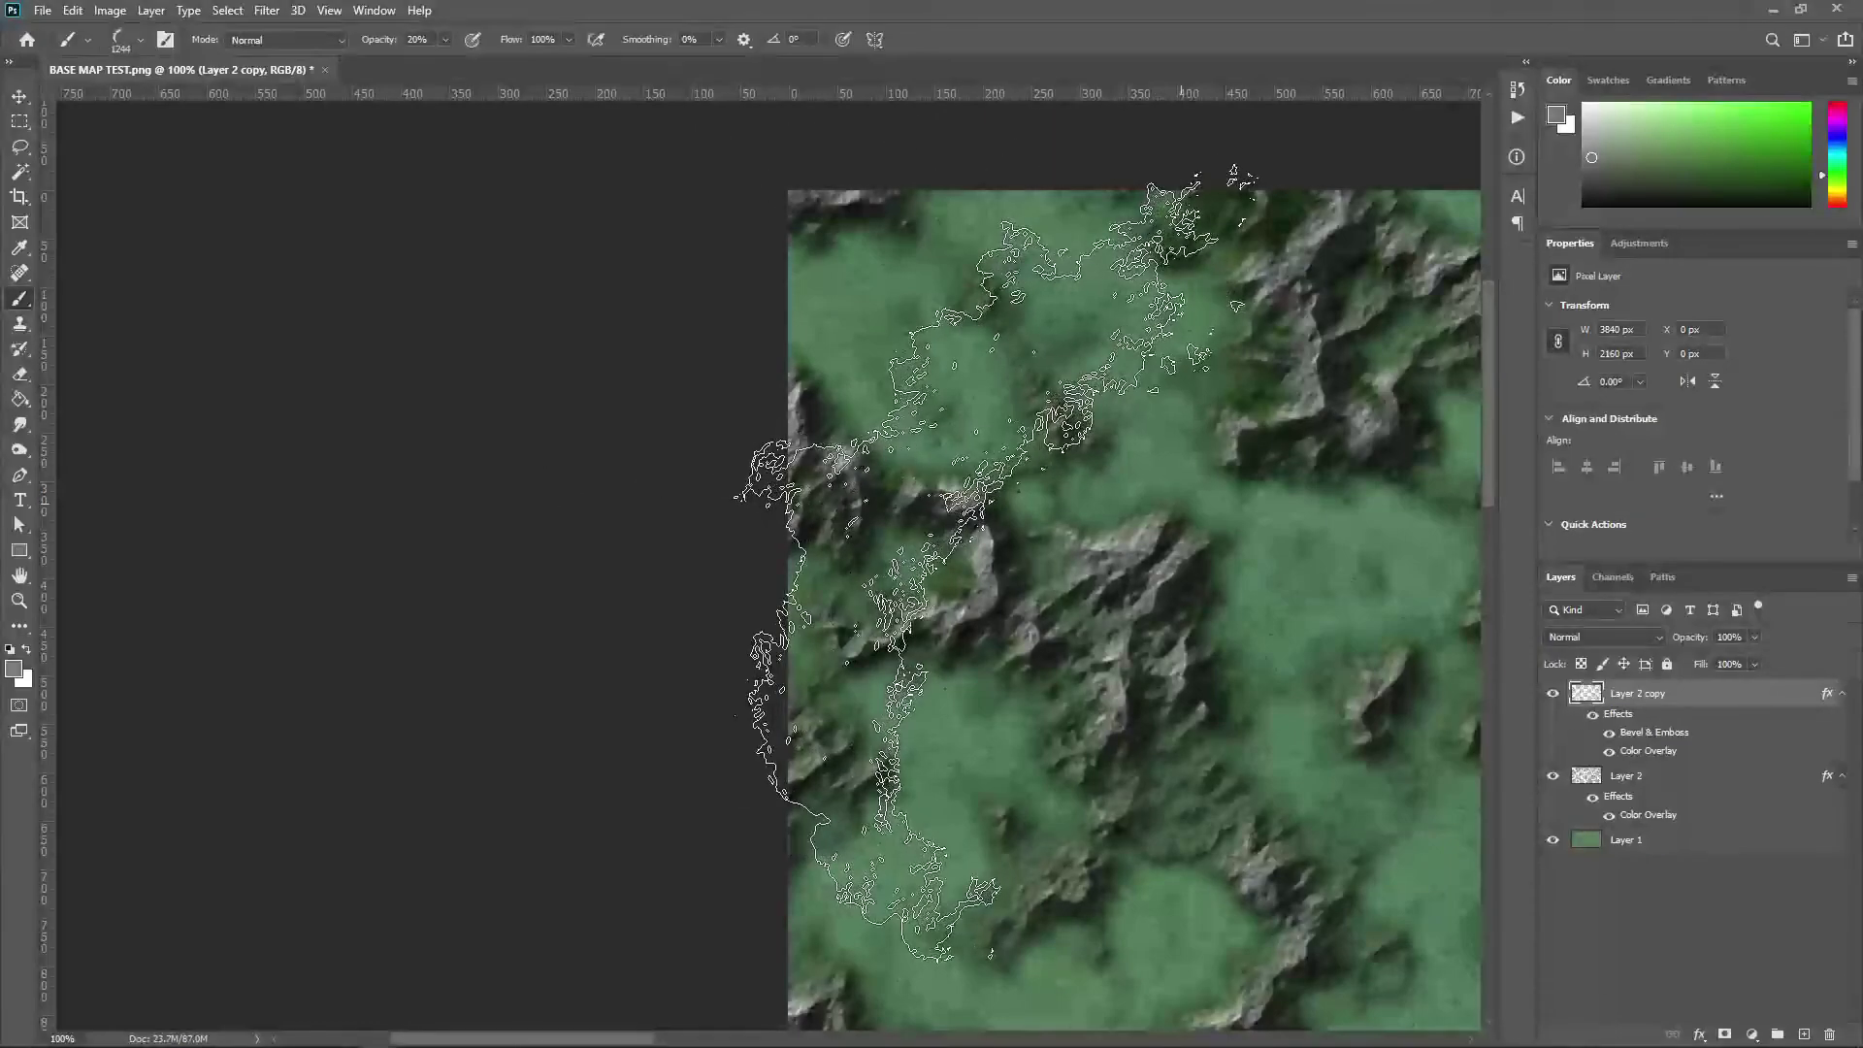
key(bracketleft)
key(bracketleft)
key(bracketleft)
key(bracketleft)
key(bracketleft)
key(bracketleft)
key(bracketleft)
key(bracketleft)
key(bracketleft)
key(bracketleft)
key(bracketleft)
key(bracketleft)
key(bracketleft)
key(bracketleft)
key(bracketleft)
key(bracketleft)
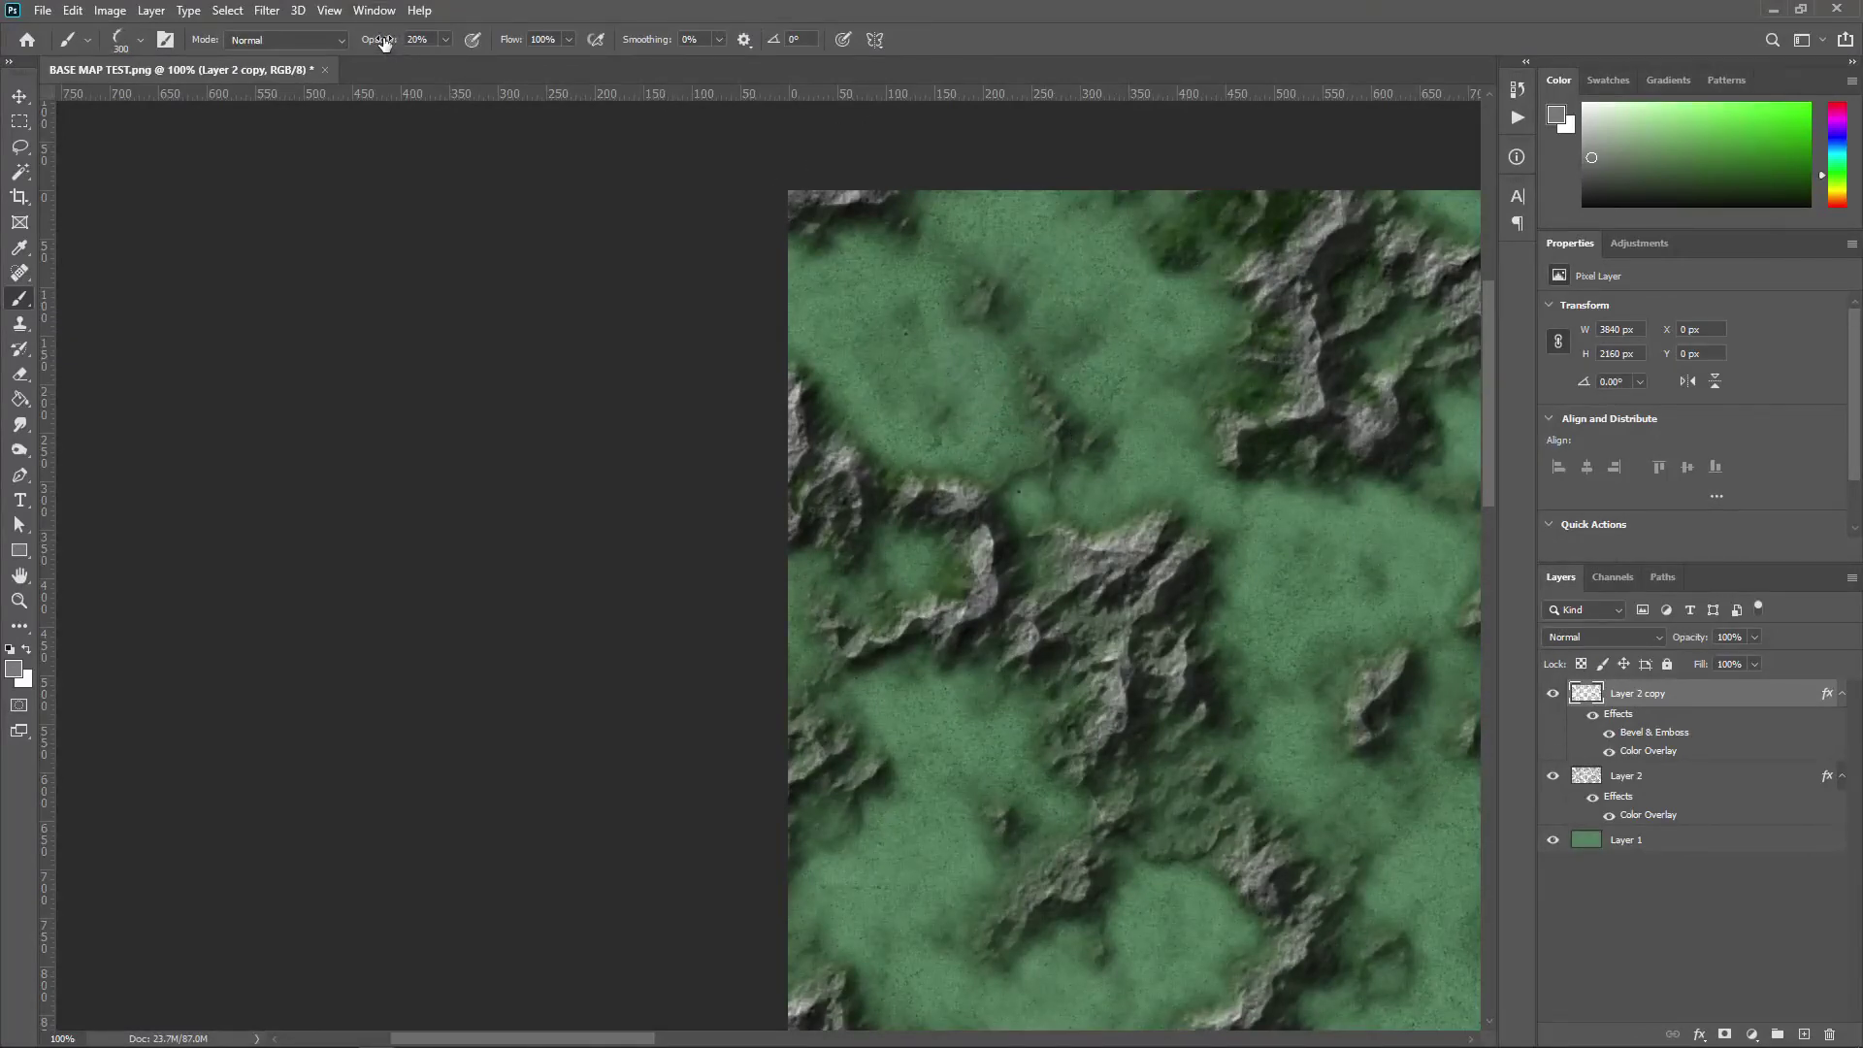
Step: Paint overlapping grey contour strokes at 100% opacity to add a curved ridge on the open green area in the map's northwest
drag(966, 339, 991, 311)
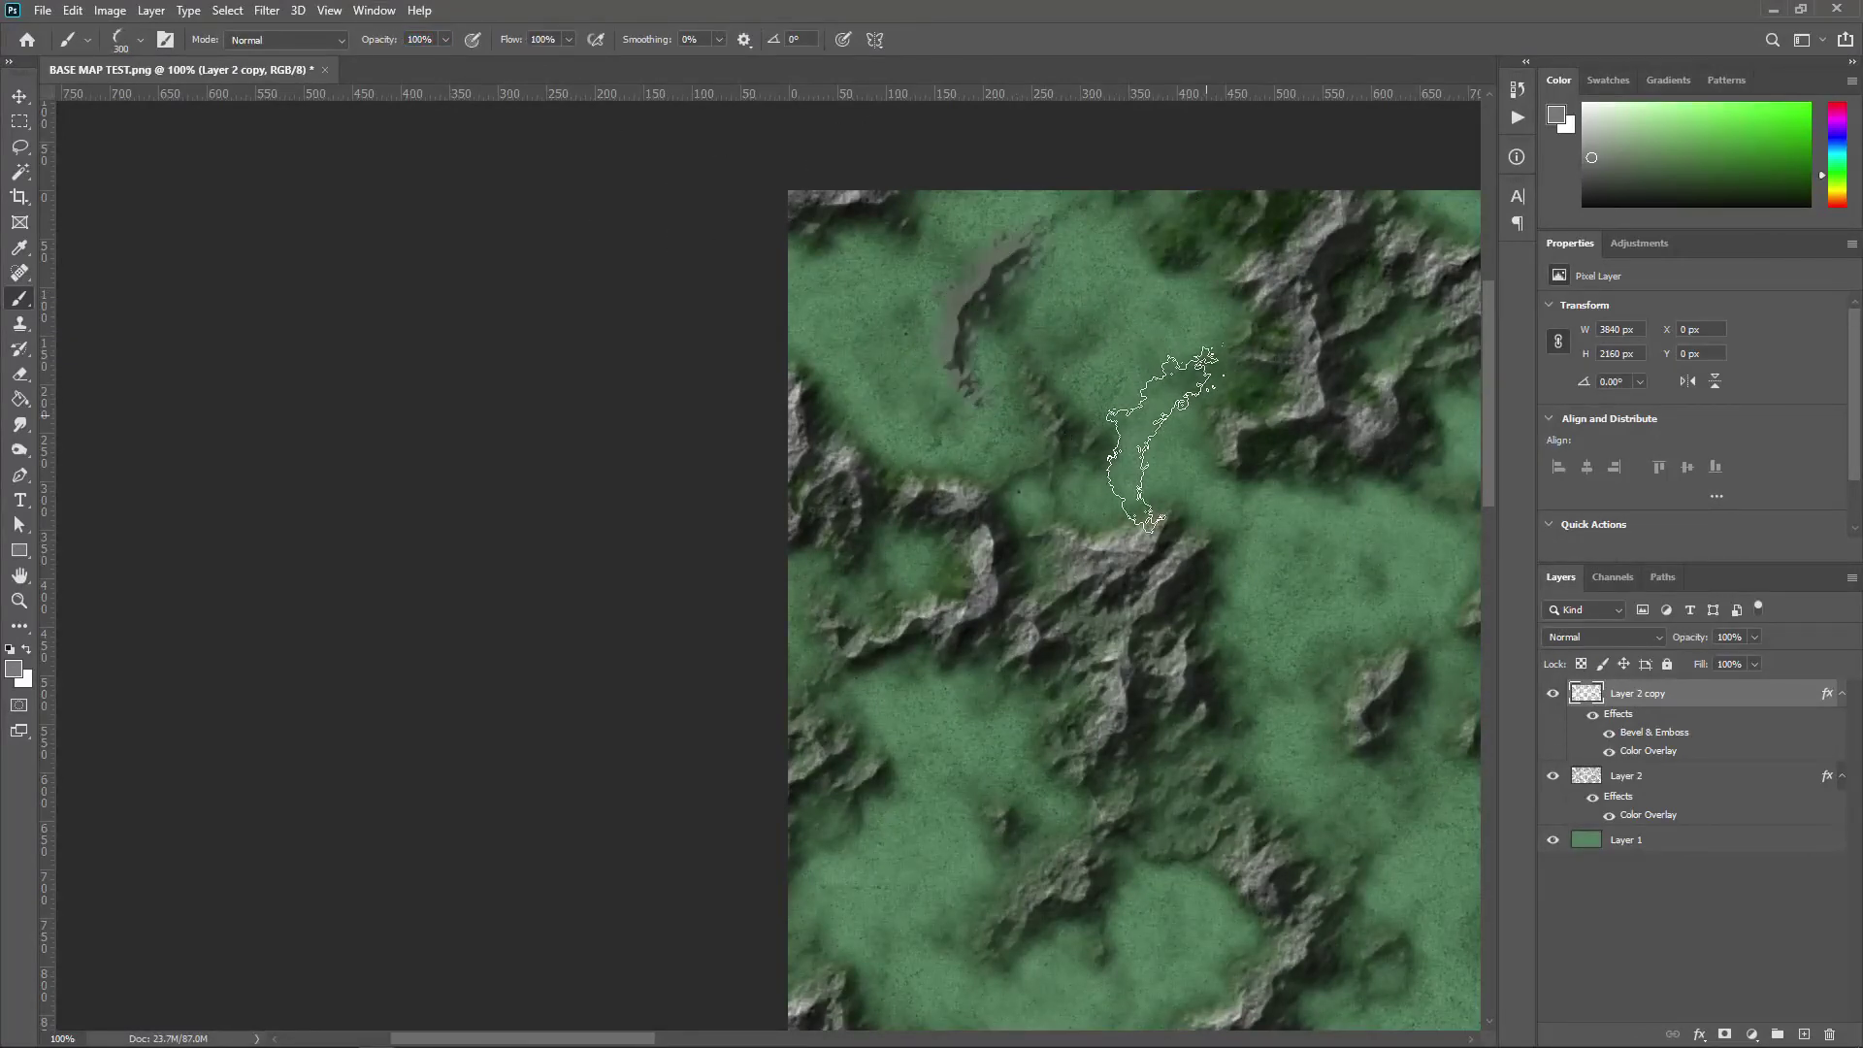
mouse_move(1034, 381)
mouse_down()
mouse_move(992, 314)
mouse_move(942, 320)
mouse_up()
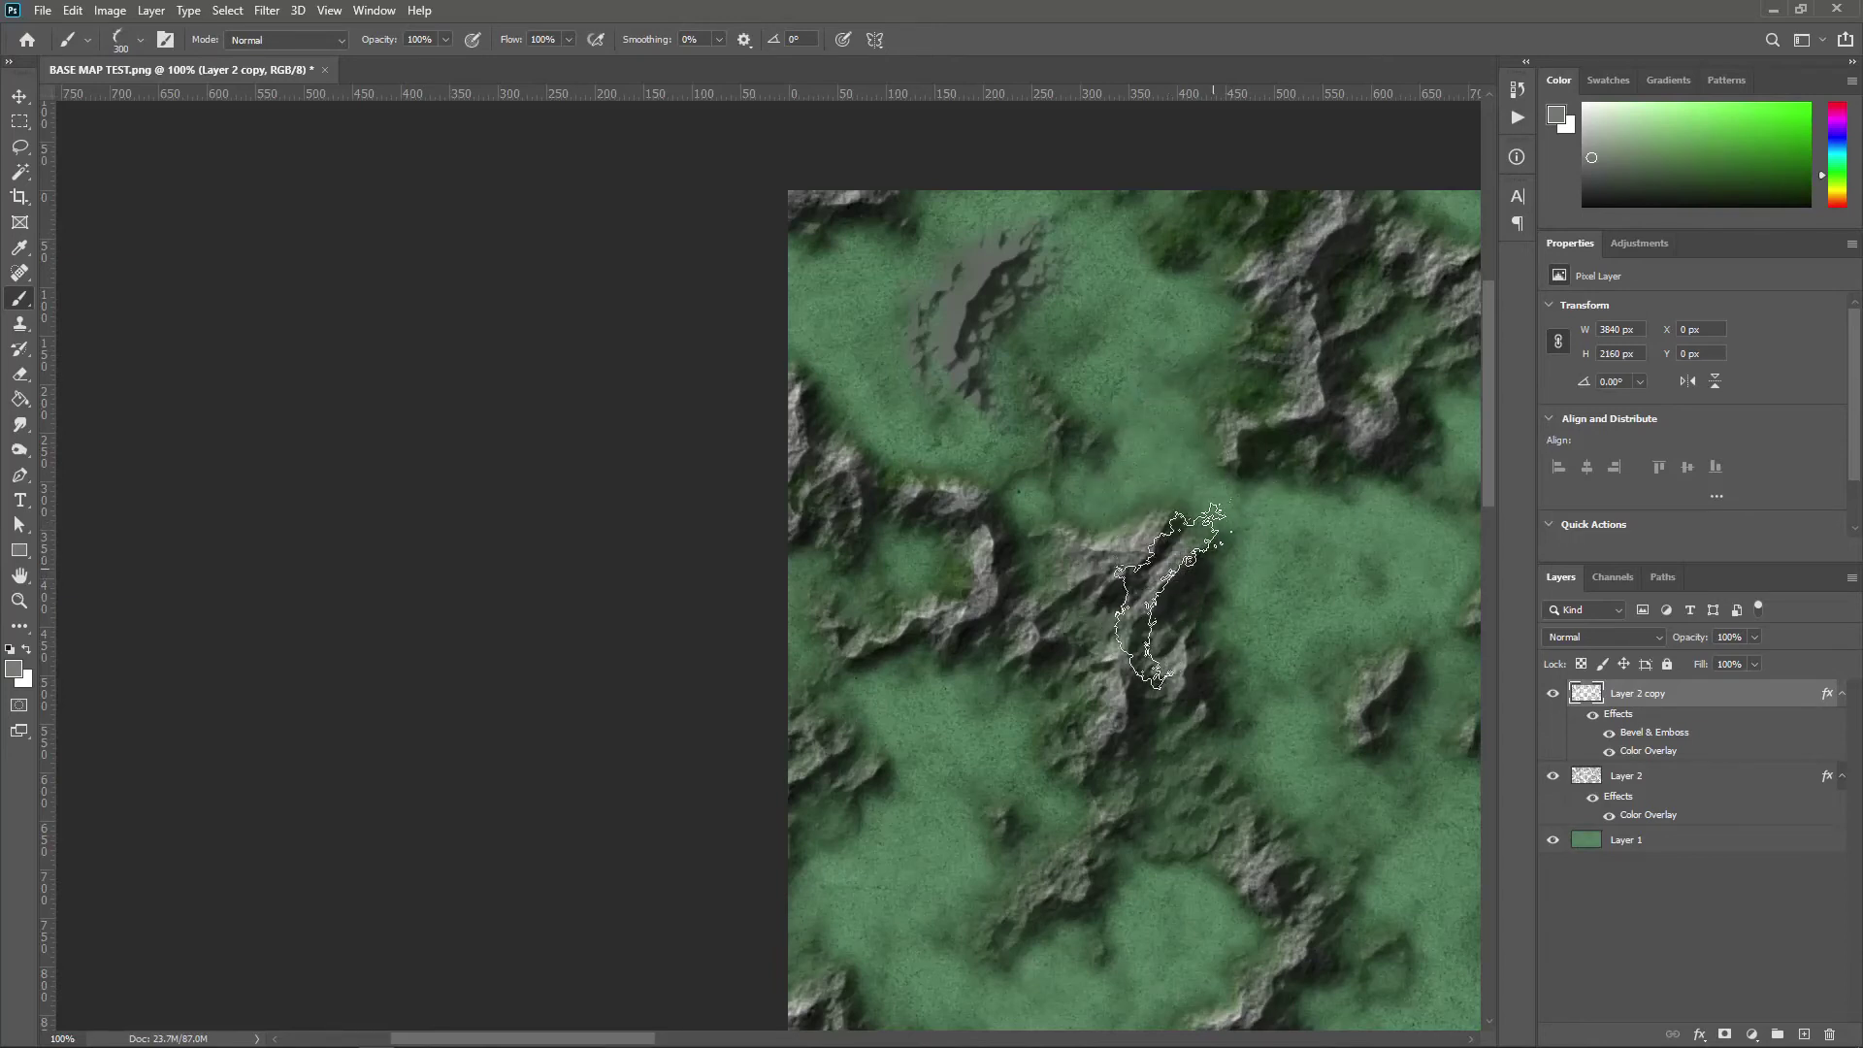
drag(1283, 410, 1176, 537)
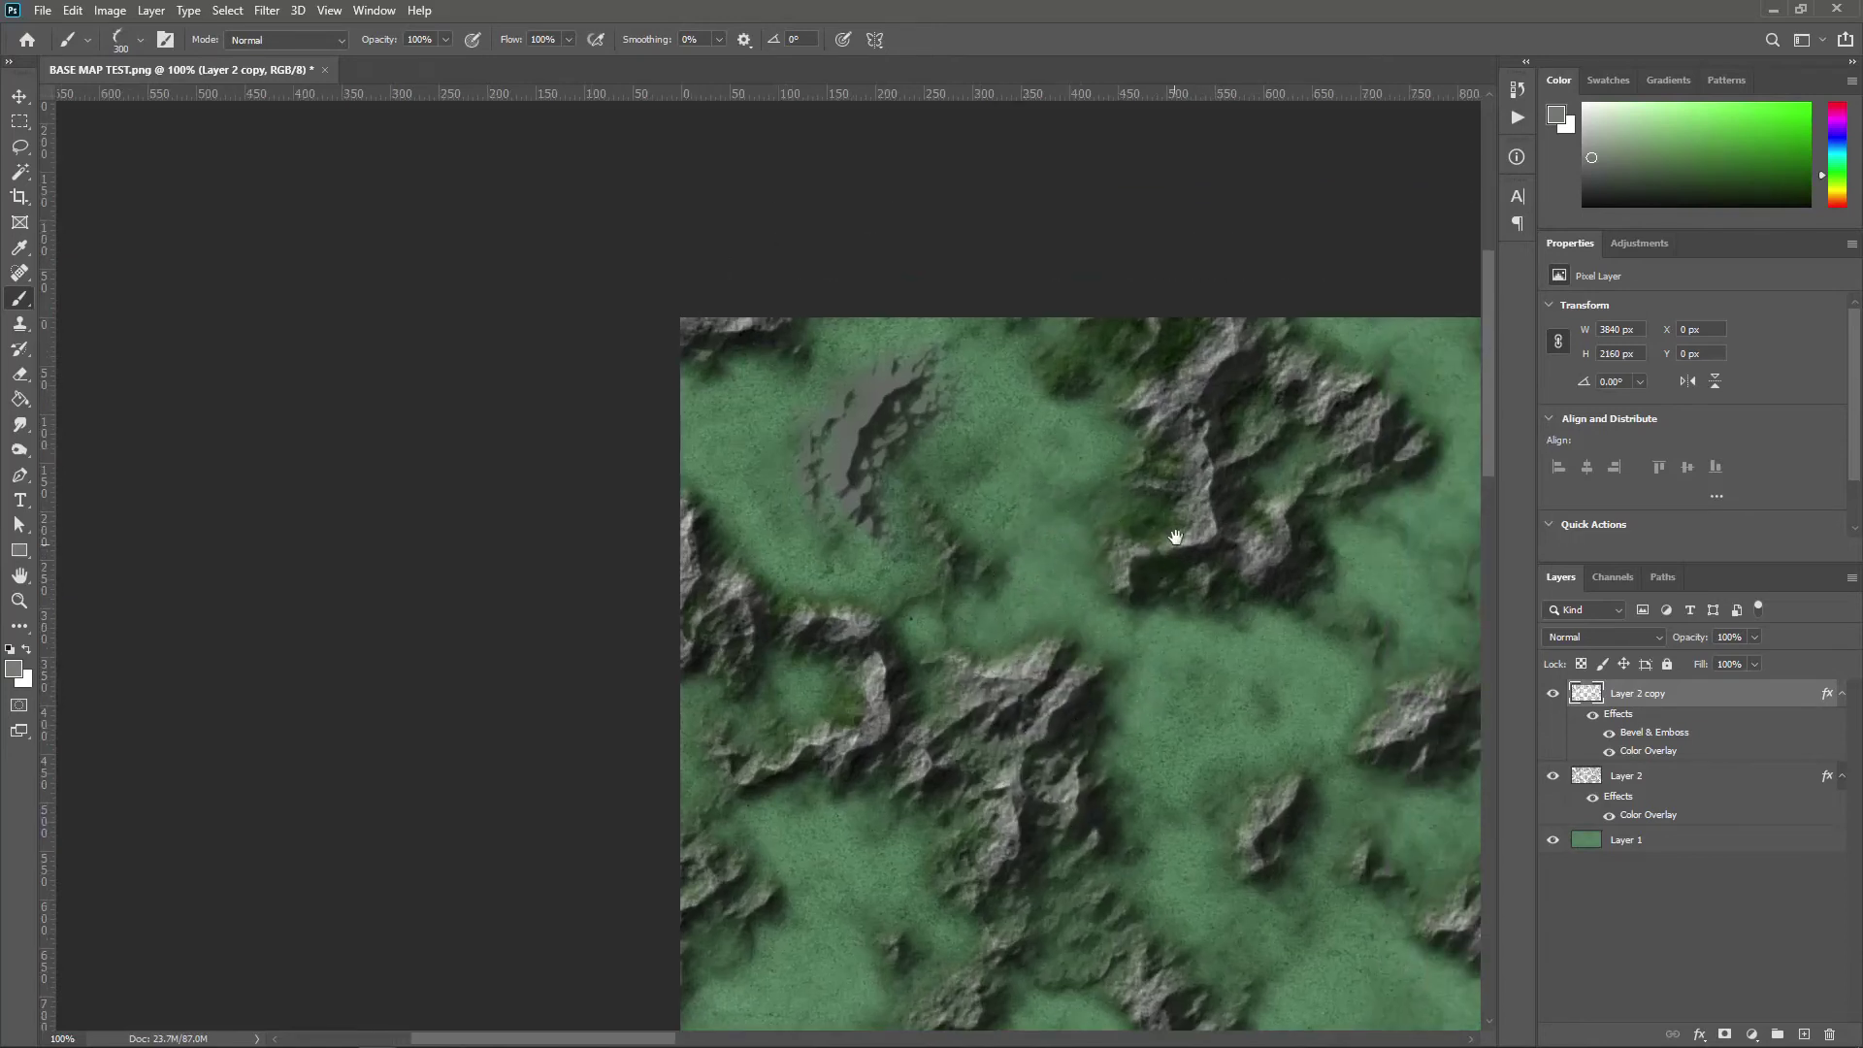
drag(1019, 541, 922, 476)
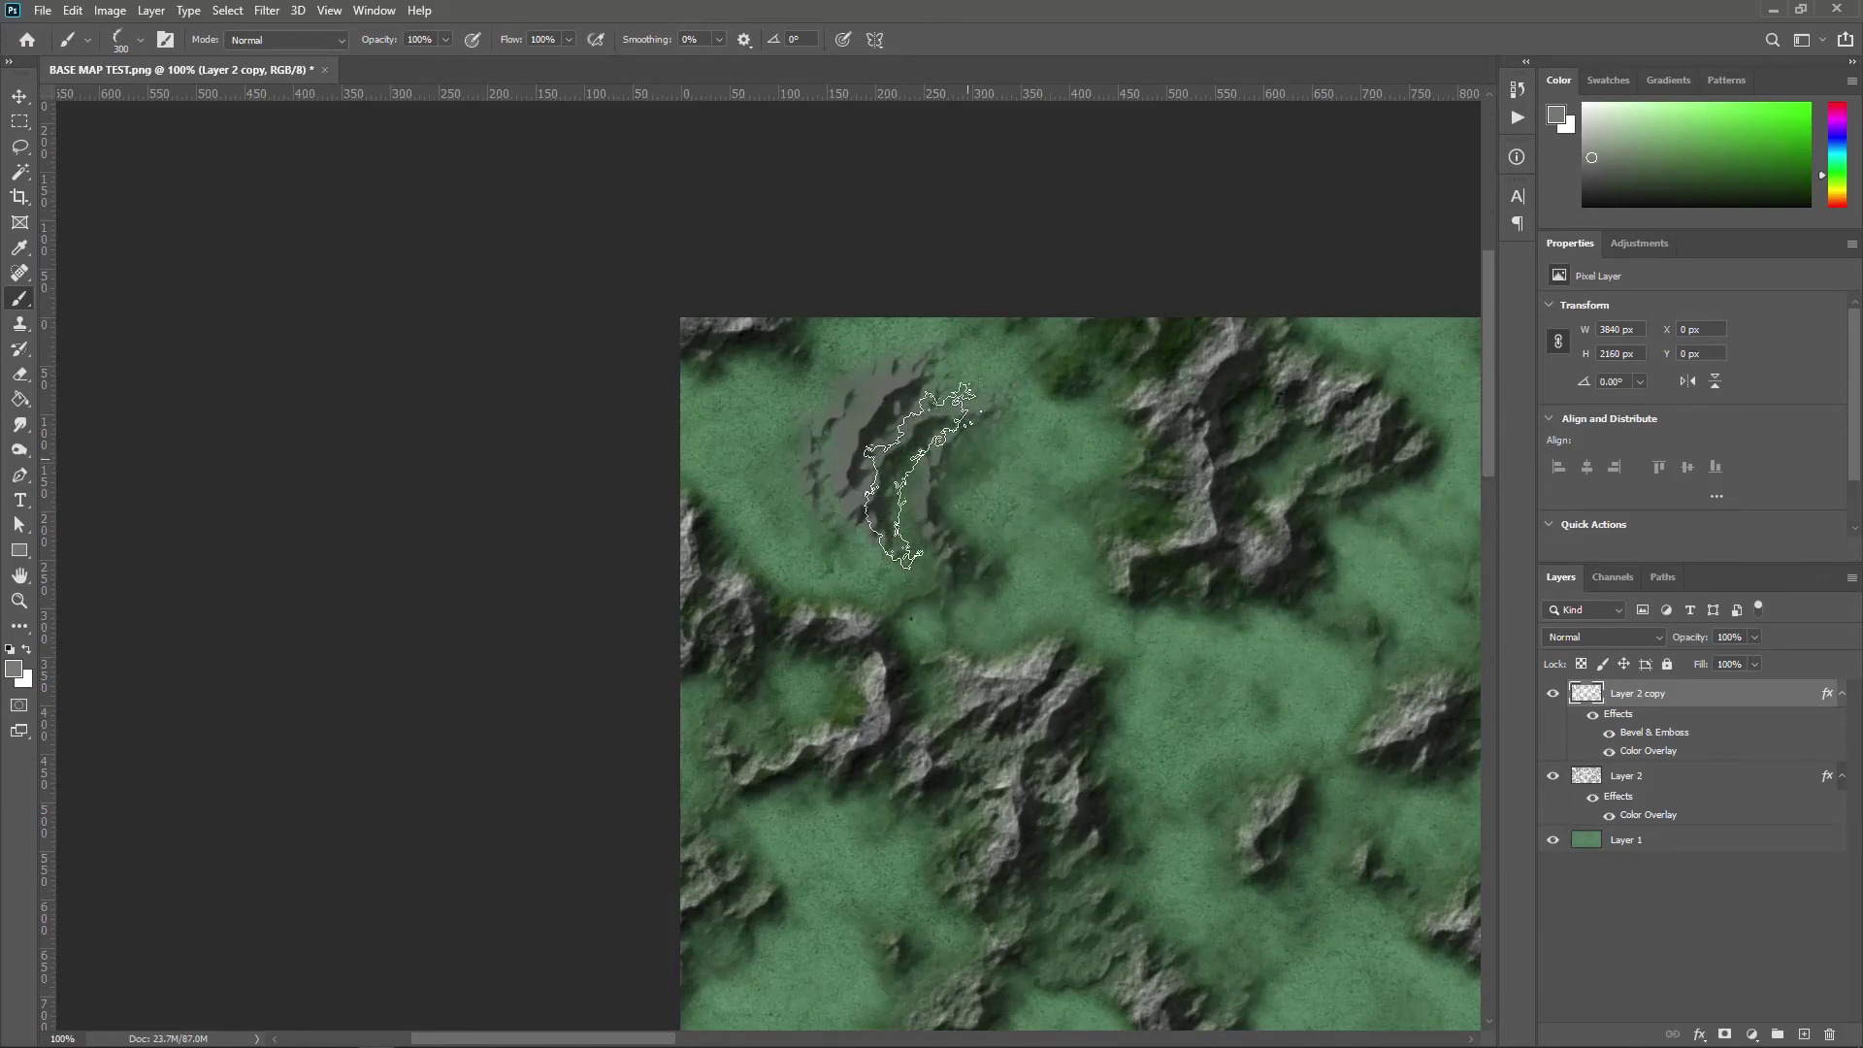
mouse_move(1089, 624)
mouse_down()
mouse_move(893, 416)
mouse_move(869, 419)
mouse_up()
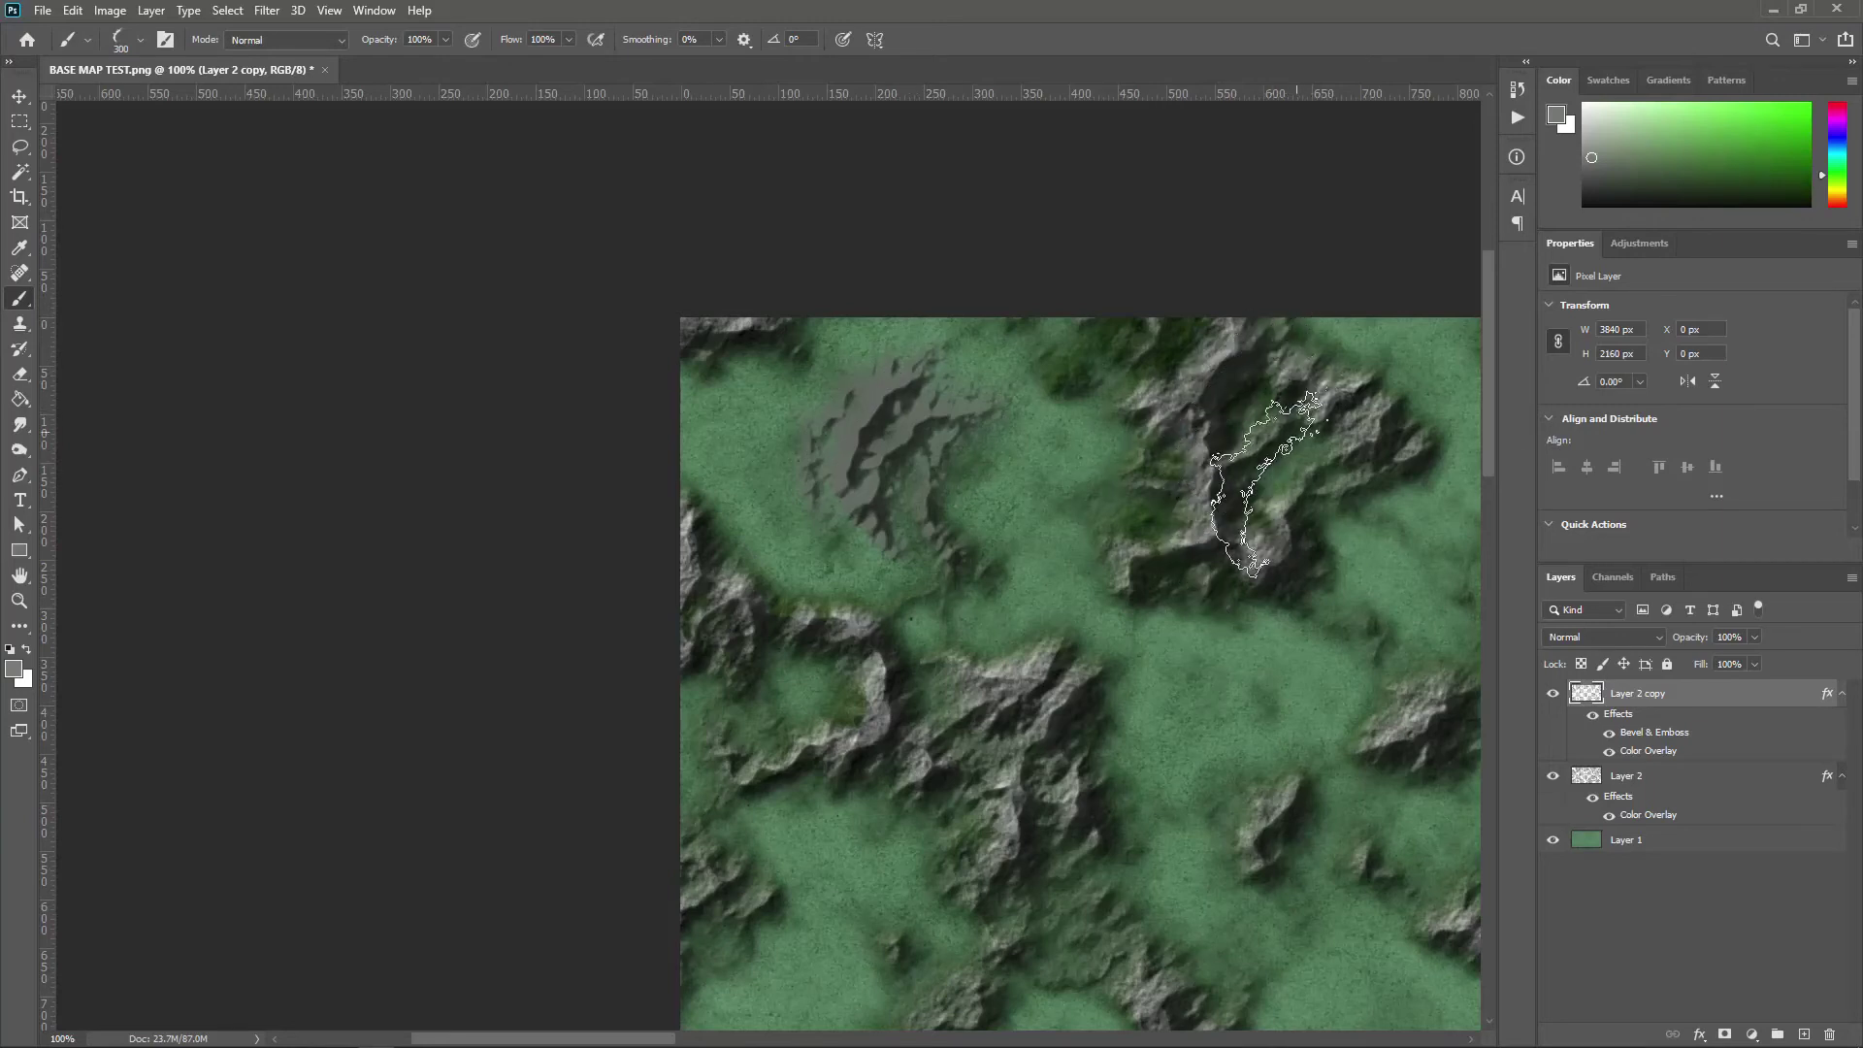
Step: Undo all the grey contour strokes painted on the open green area in the map's northwest
key(ctrl+z)
key(ctrl+z)
key(ctrl+z)
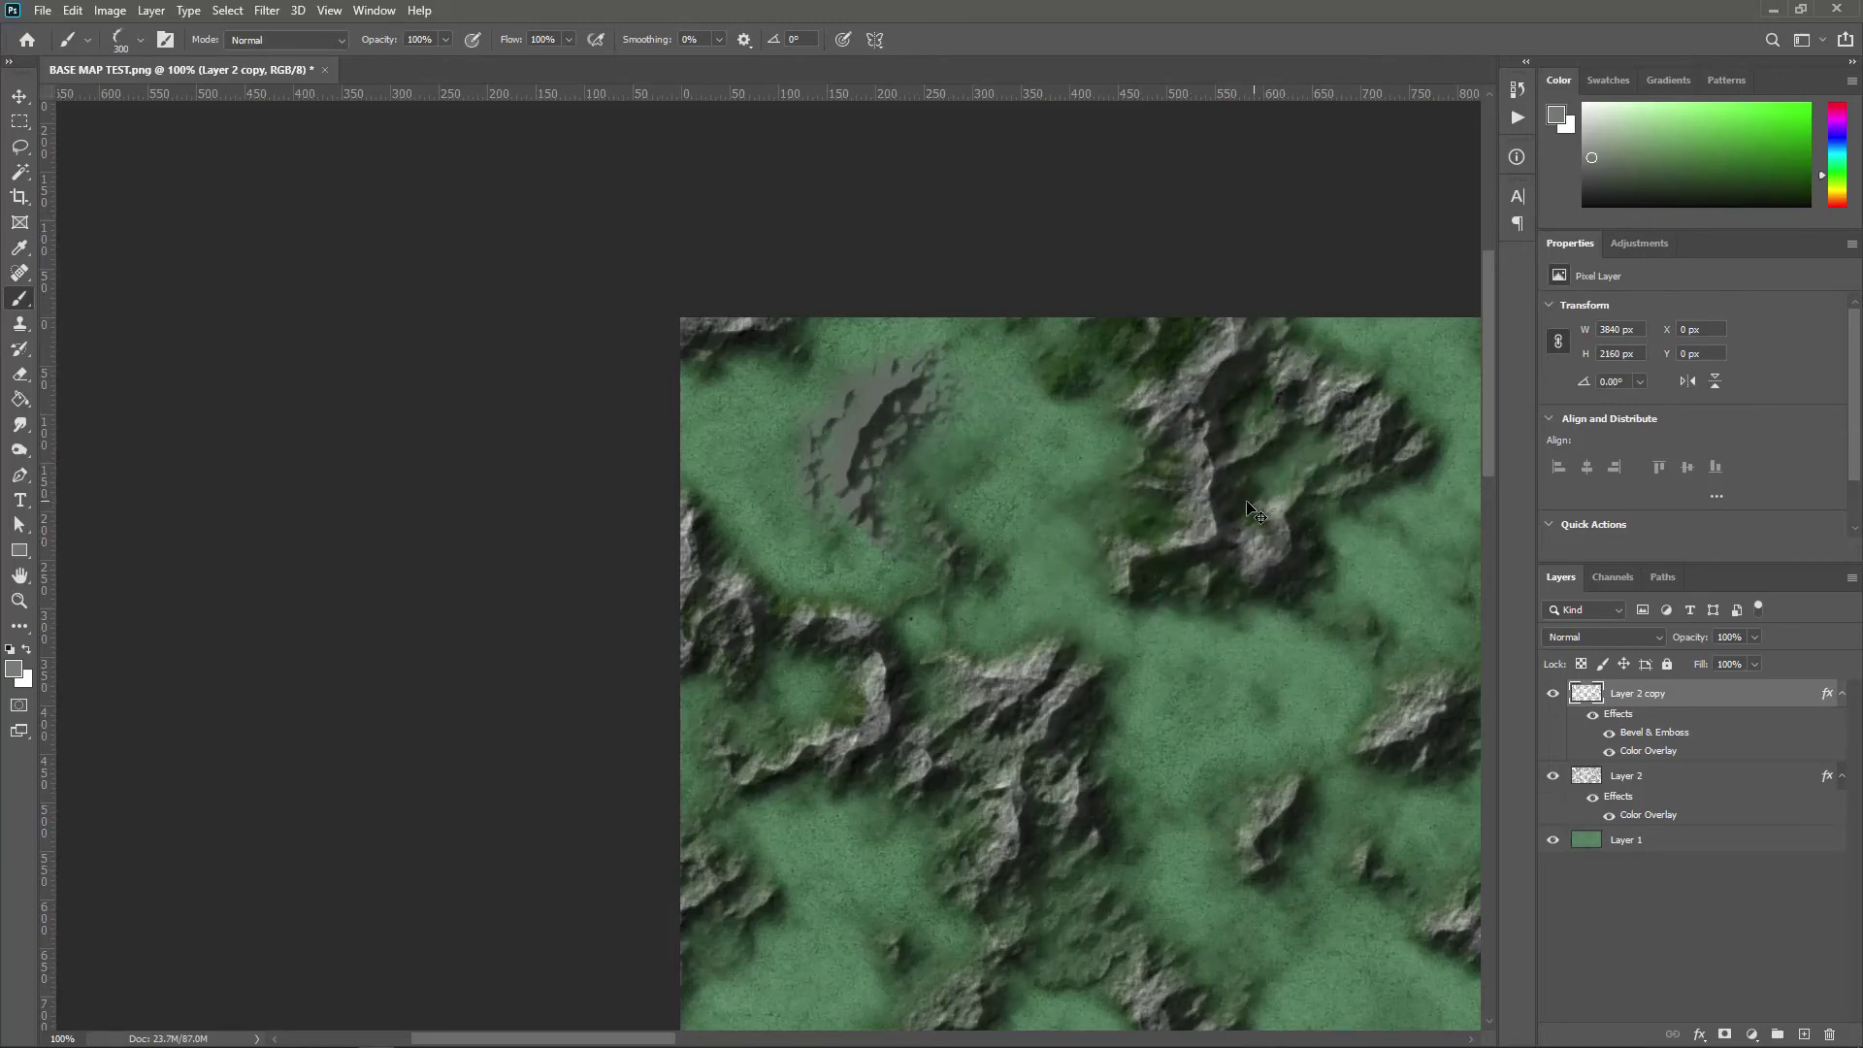
key(ctrl+z)
key(ctrl+z)
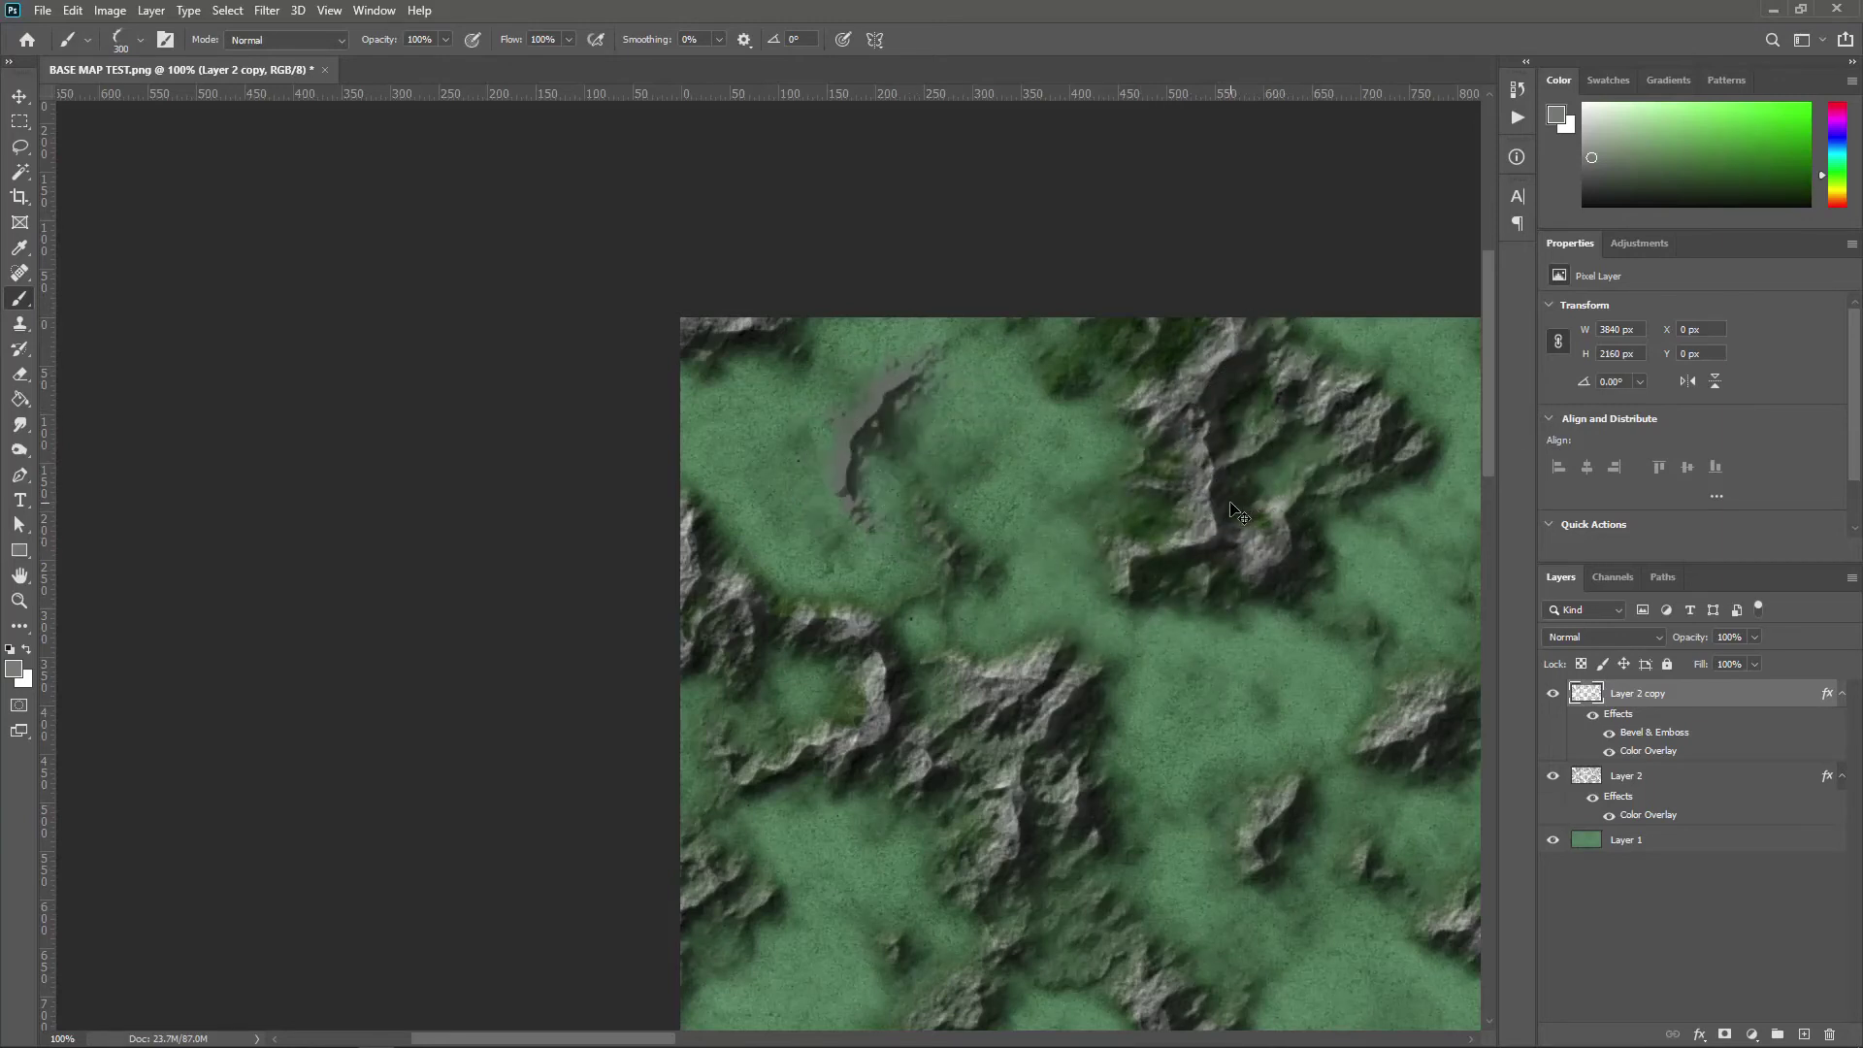
key(ctrl+z)
key(ctrl+z)
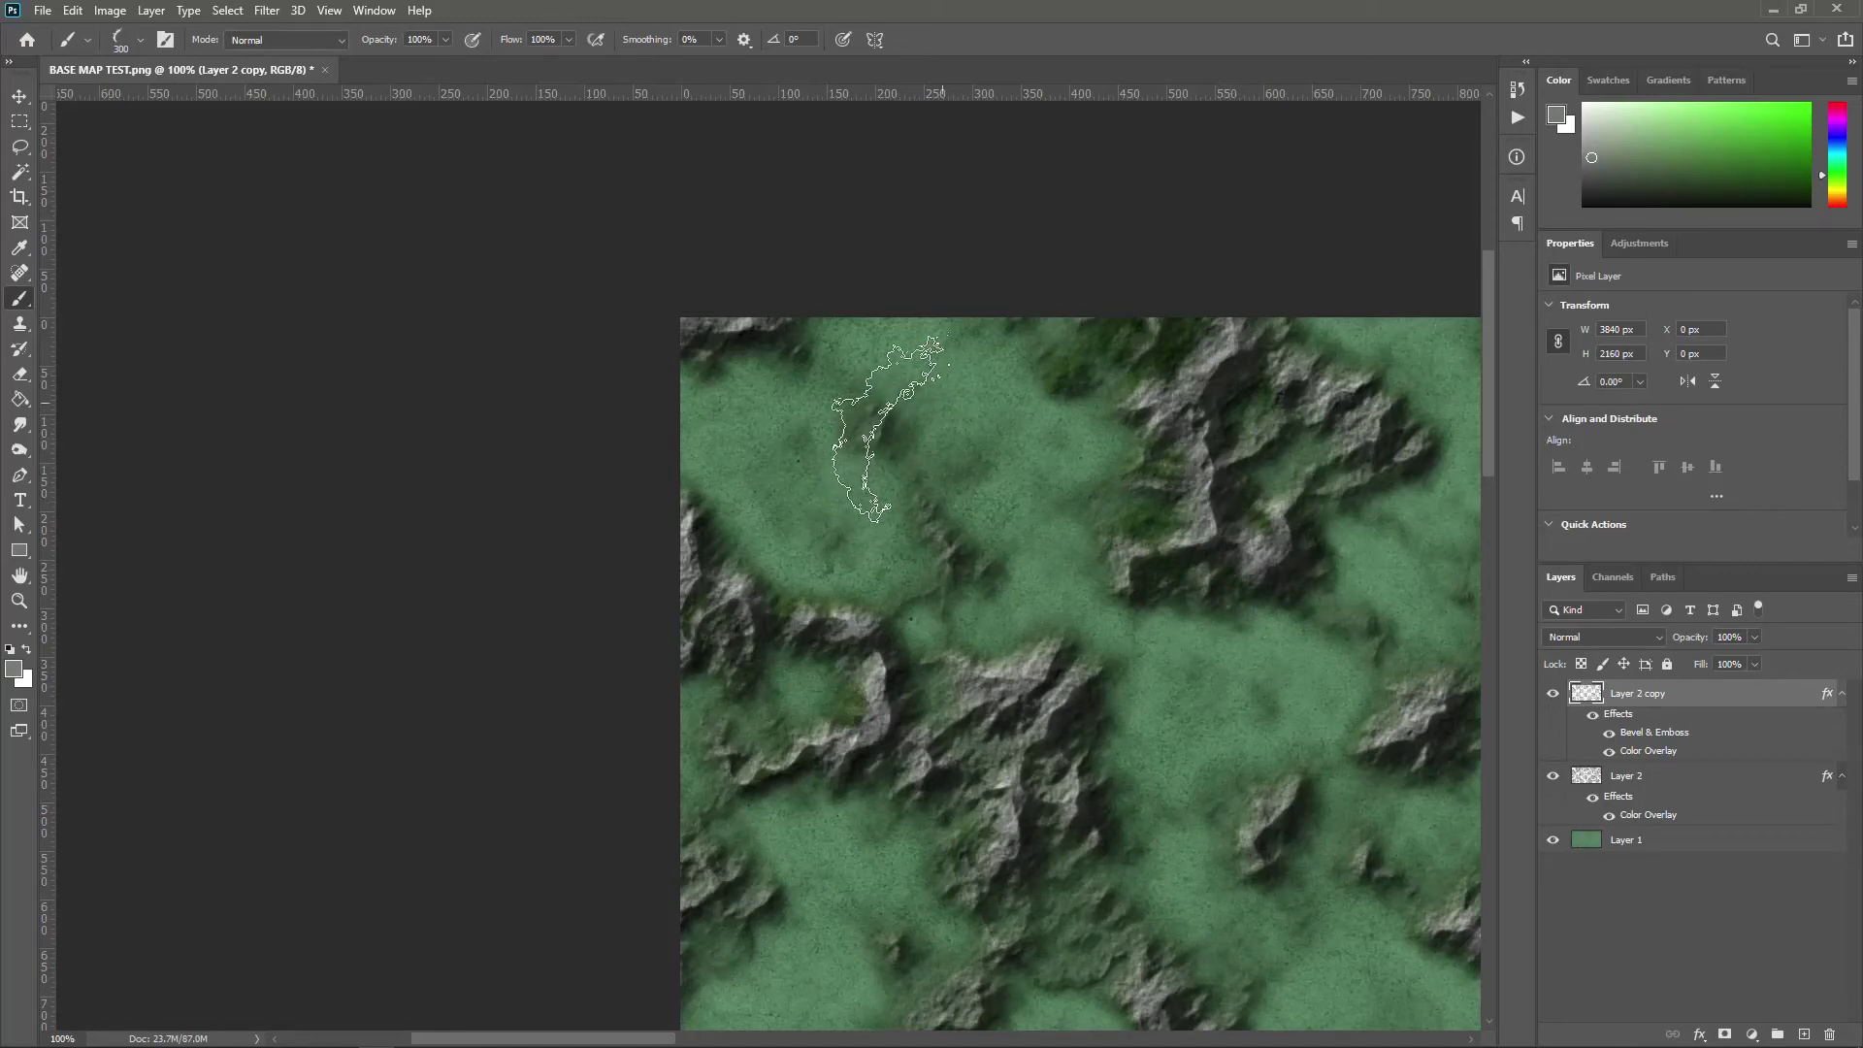
Step: Try the contour brush with its tip rotated to 90° around the forked ridge in the map's north-central area
drag(1019, 583, 990, 544)
drag(1151, 580, 1019, 512)
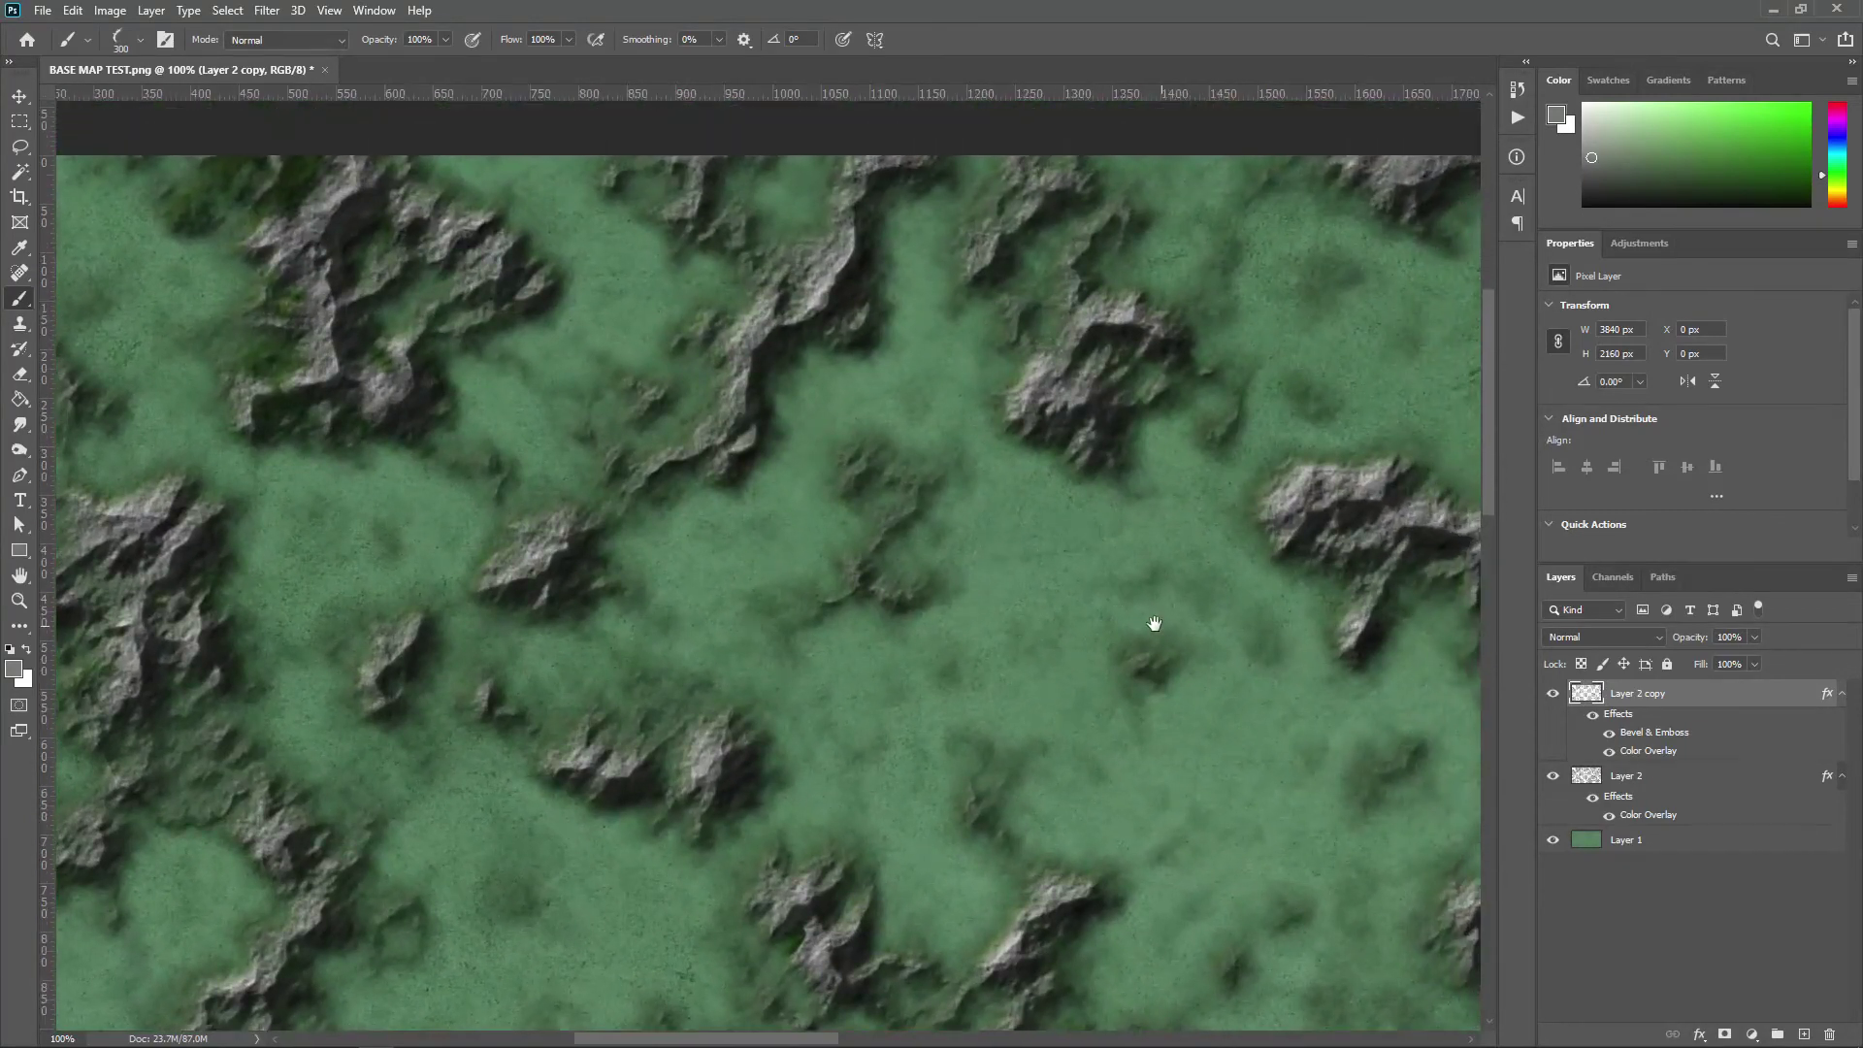
drag(1152, 624, 789, 490)
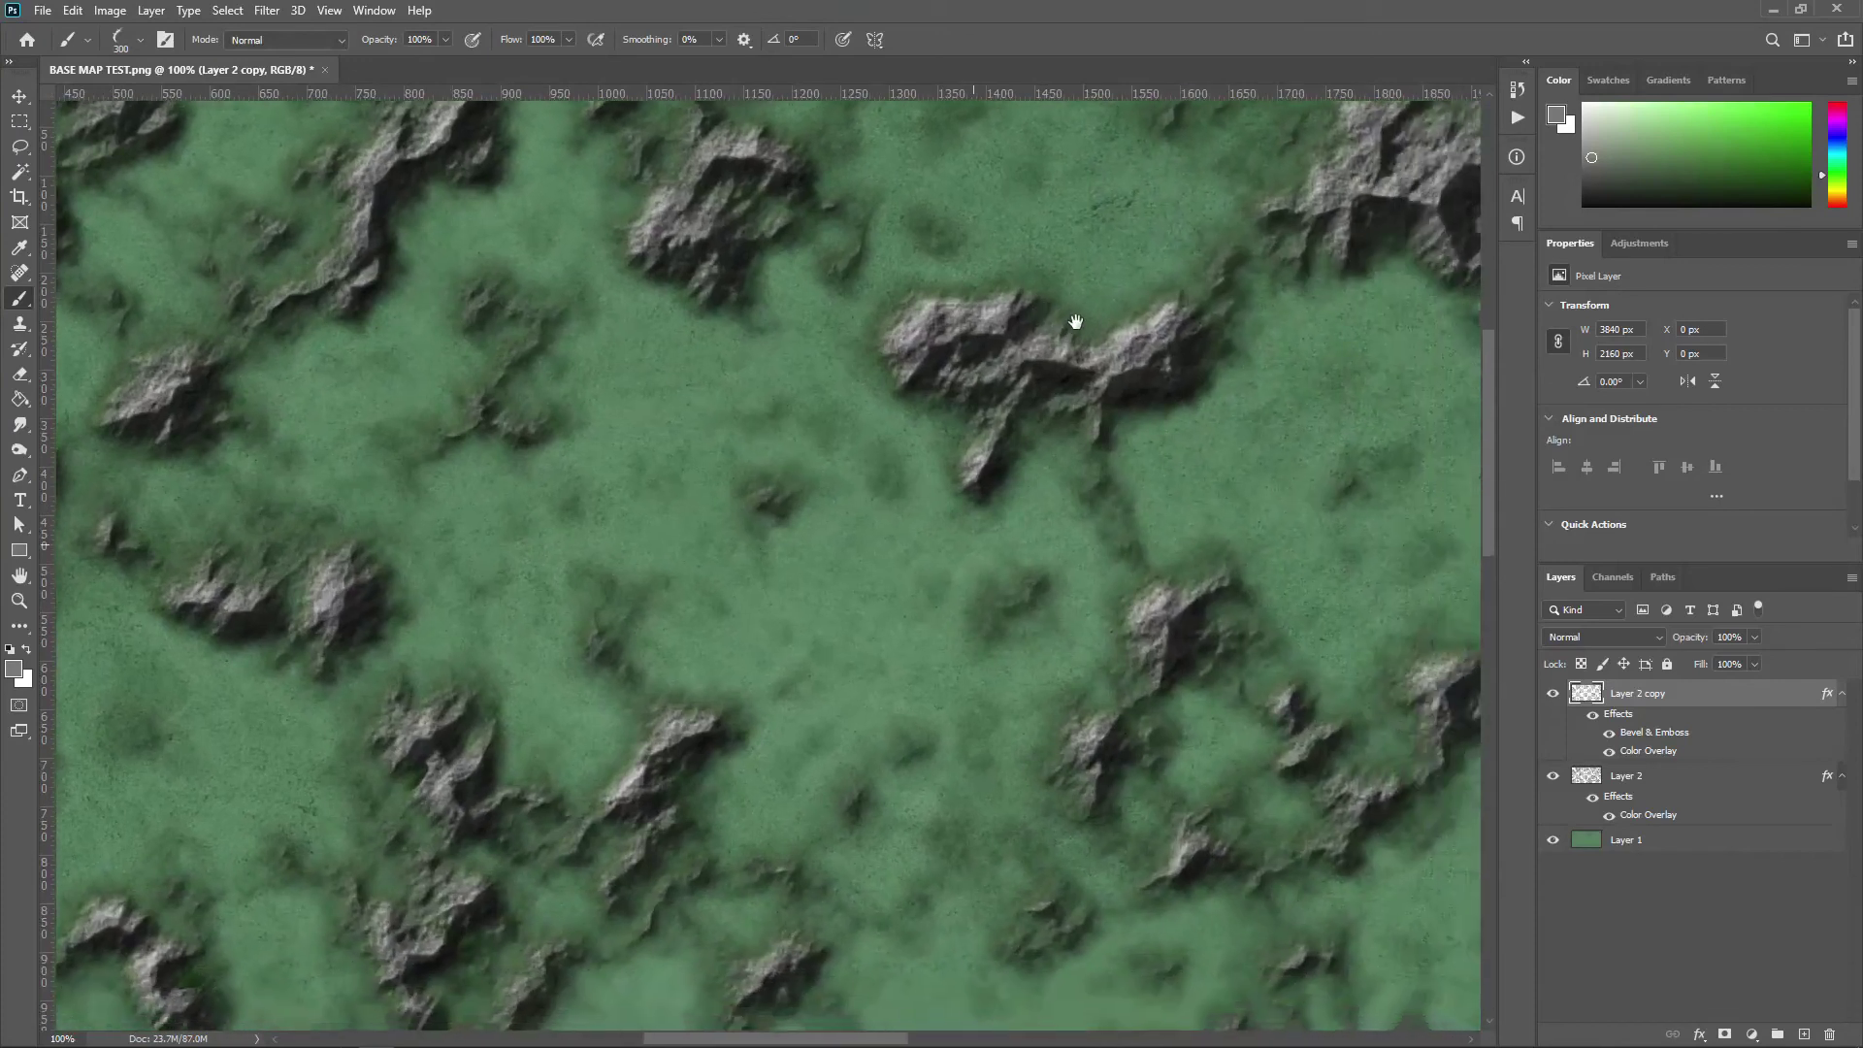
drag(957, 333, 1003, 486)
key(shift+Right)
key(shift+Right)
key(shift+Right)
key(shift+Right)
key(shift+Right)
key(shift+Right)
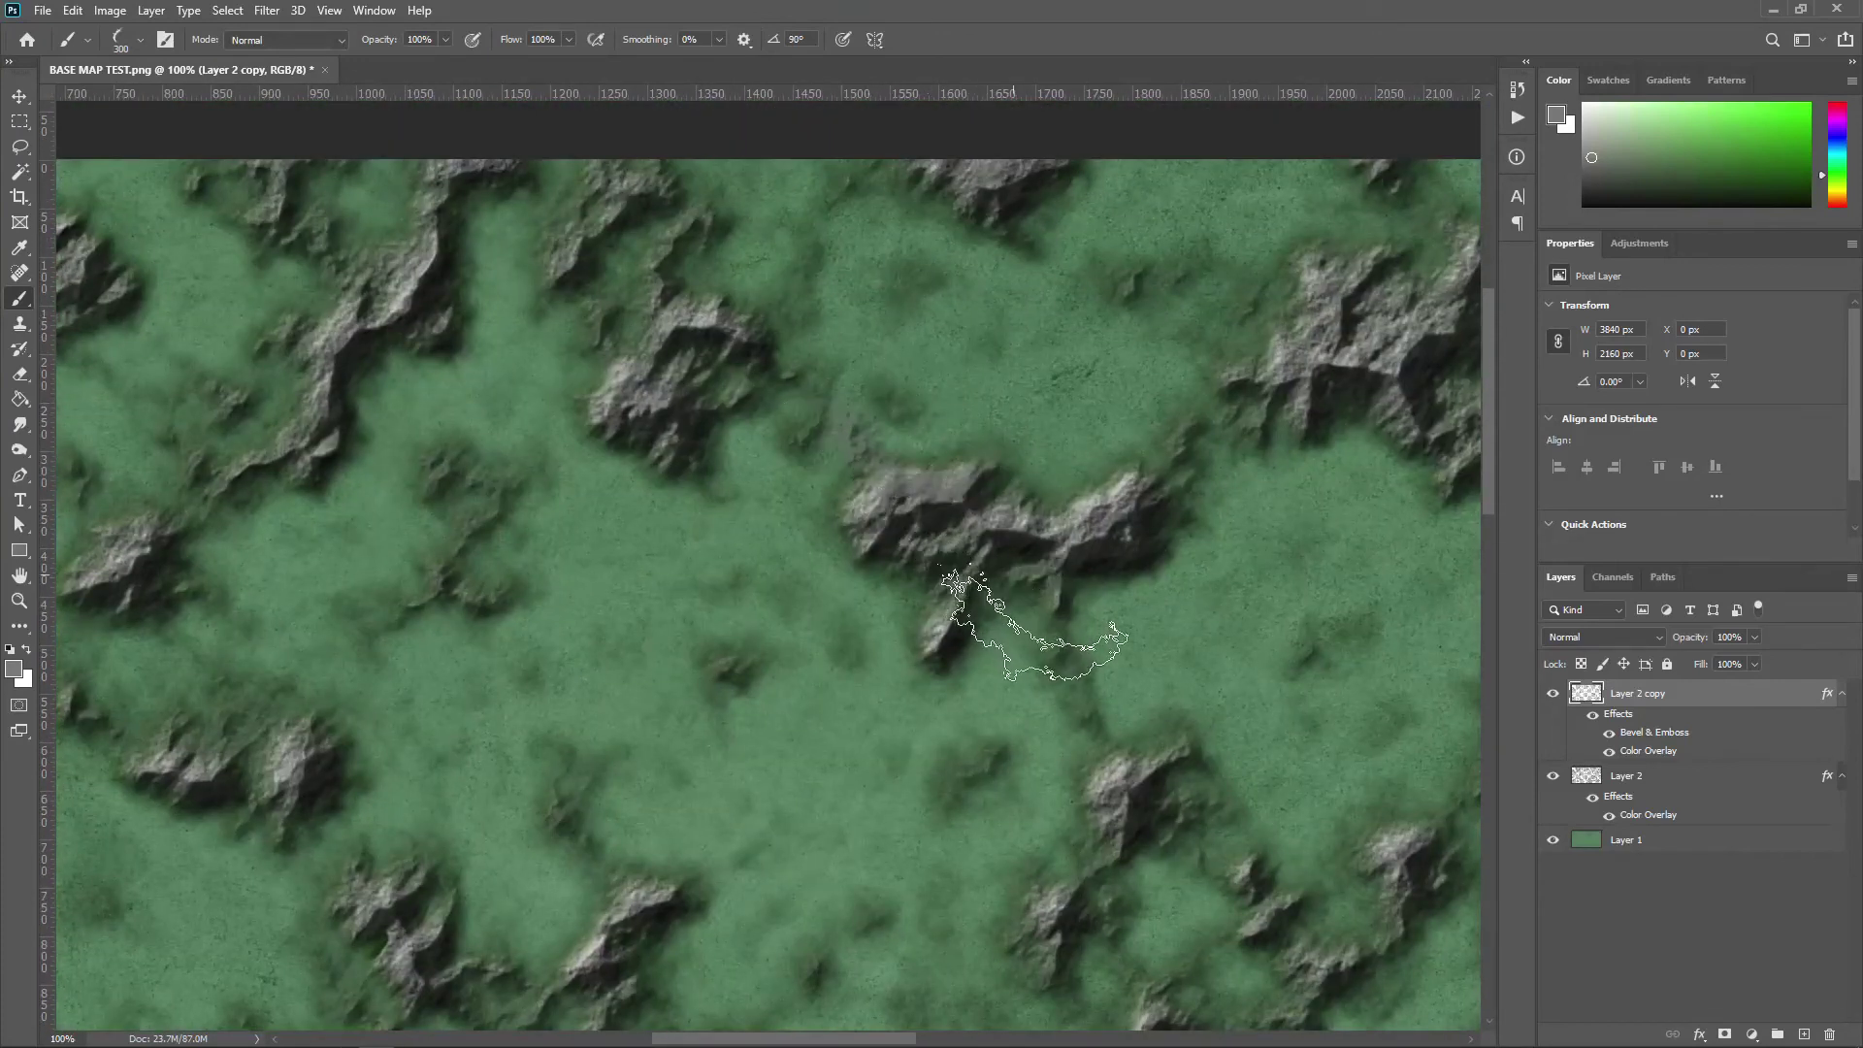
Step: Switch to the Eraser at 150 px, rotate its tip to 60°, and carve the north side of the forked north-central ridge
key(e)
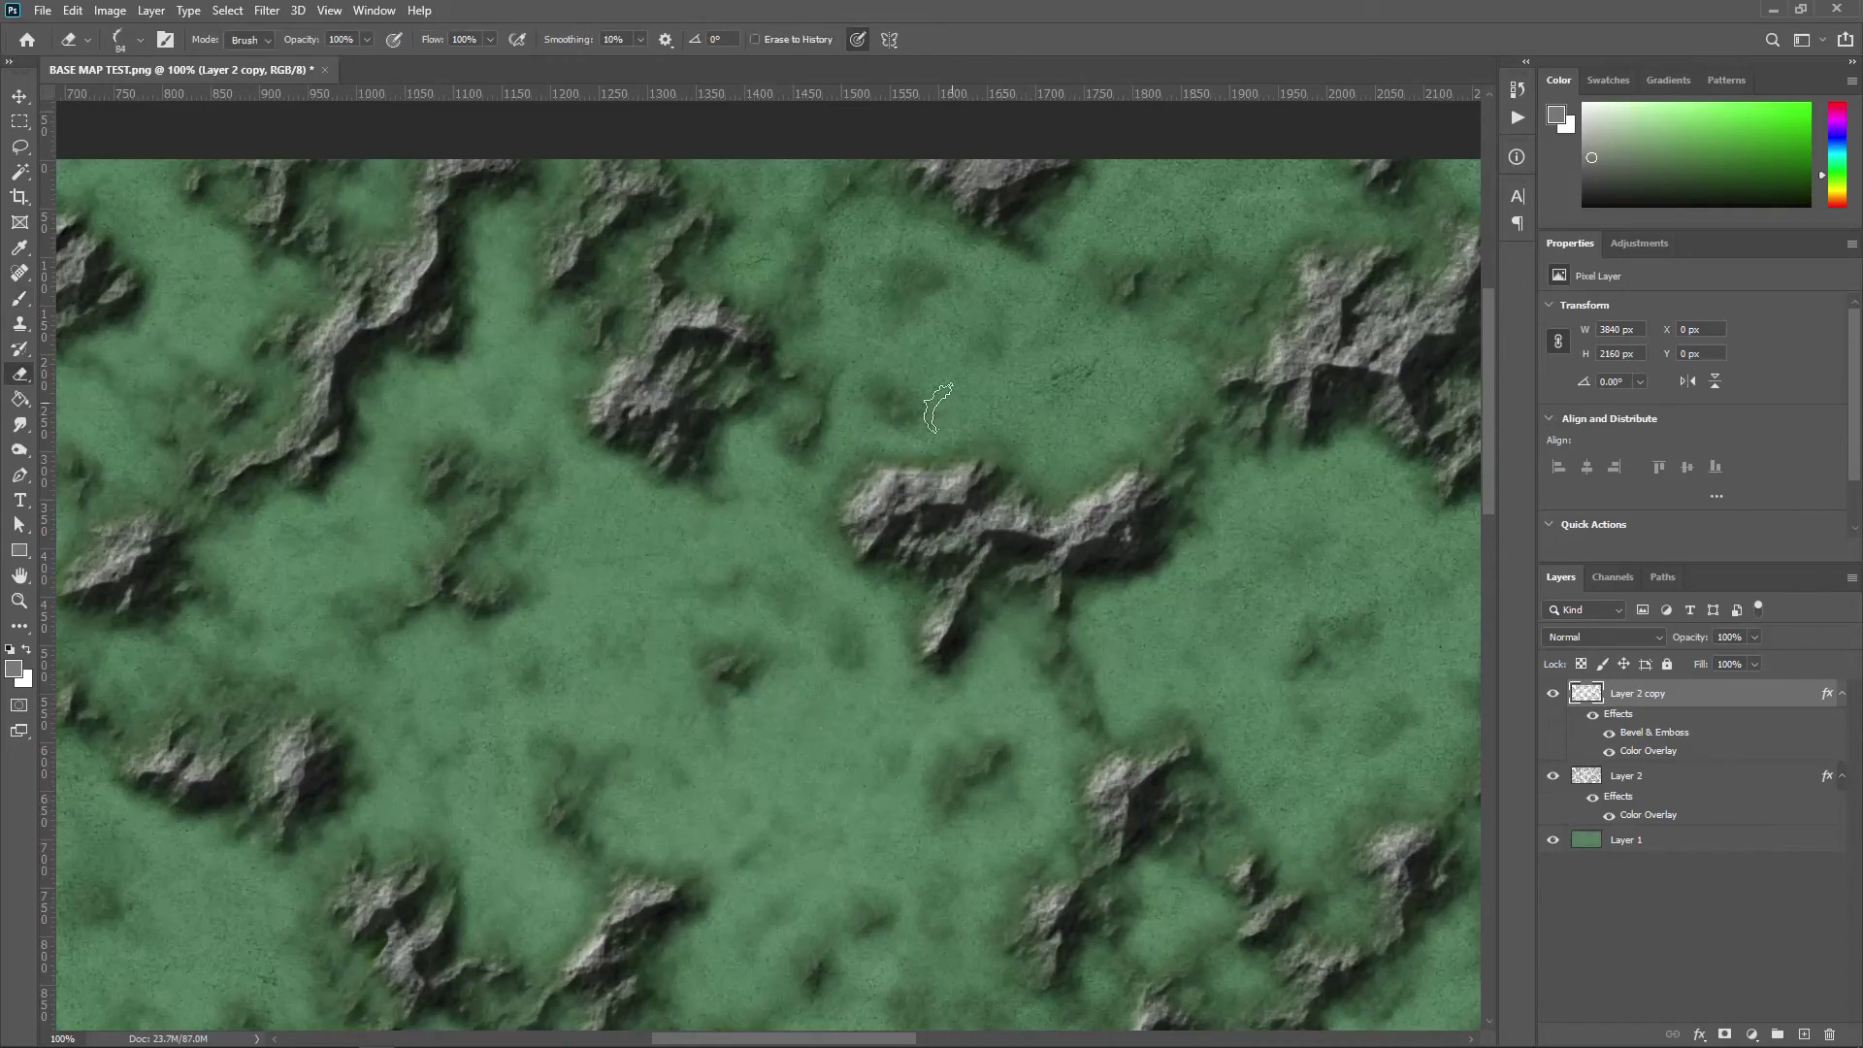
key(bracketright)
key(bracketright)
key(bracketright)
key(bracketright)
key(shift+Right)
key(shift+Right)
key(shift+Right)
key(shift+Right)
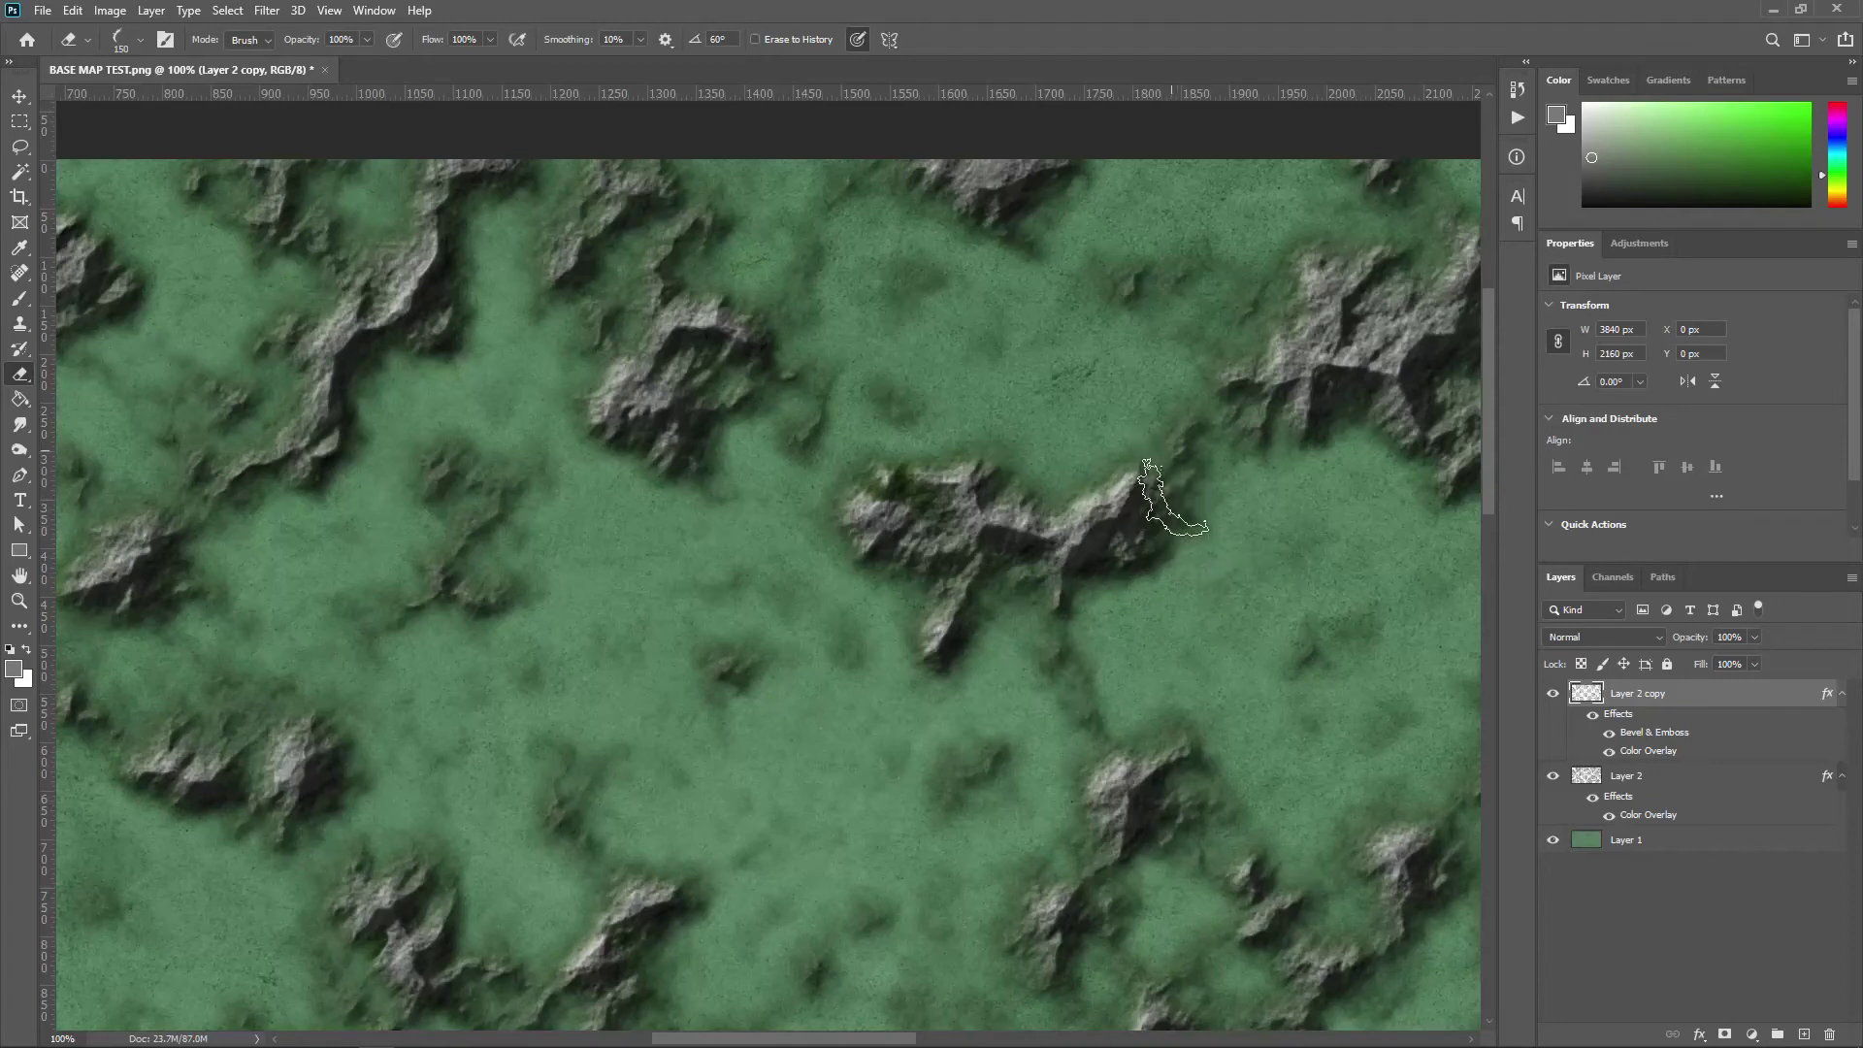
Step: Erase a notch into the northwest side of the large massif east of the forked ridge, turning the tip to 90°
drag(1250, 550, 1123, 550)
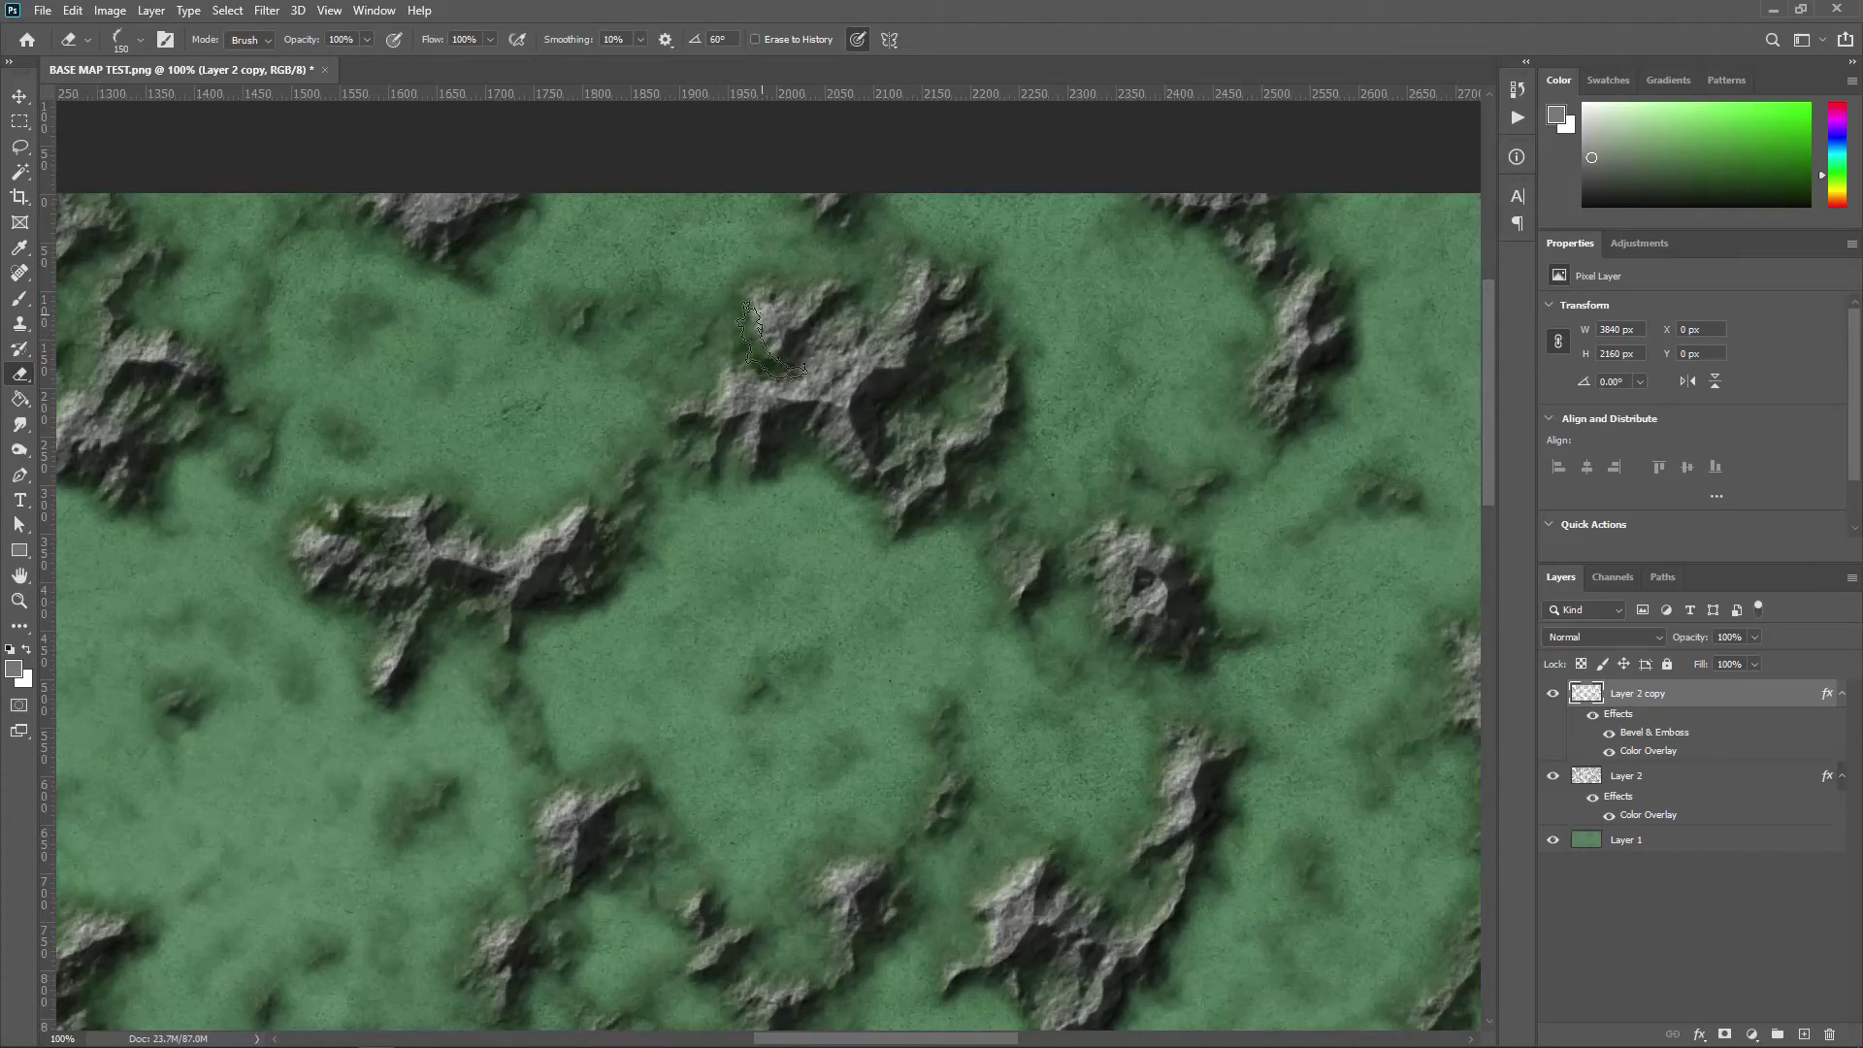
key(shift+Right)
key(shift+Right)
key(shift+Right)
key(shift+Right)
key(shift+Right)
key(shift+Right)
key(shift+Right)
key(shift+Left)
key(shift+Left)
key(shift+Left)
key(shift+Left)
key(shift+Left)
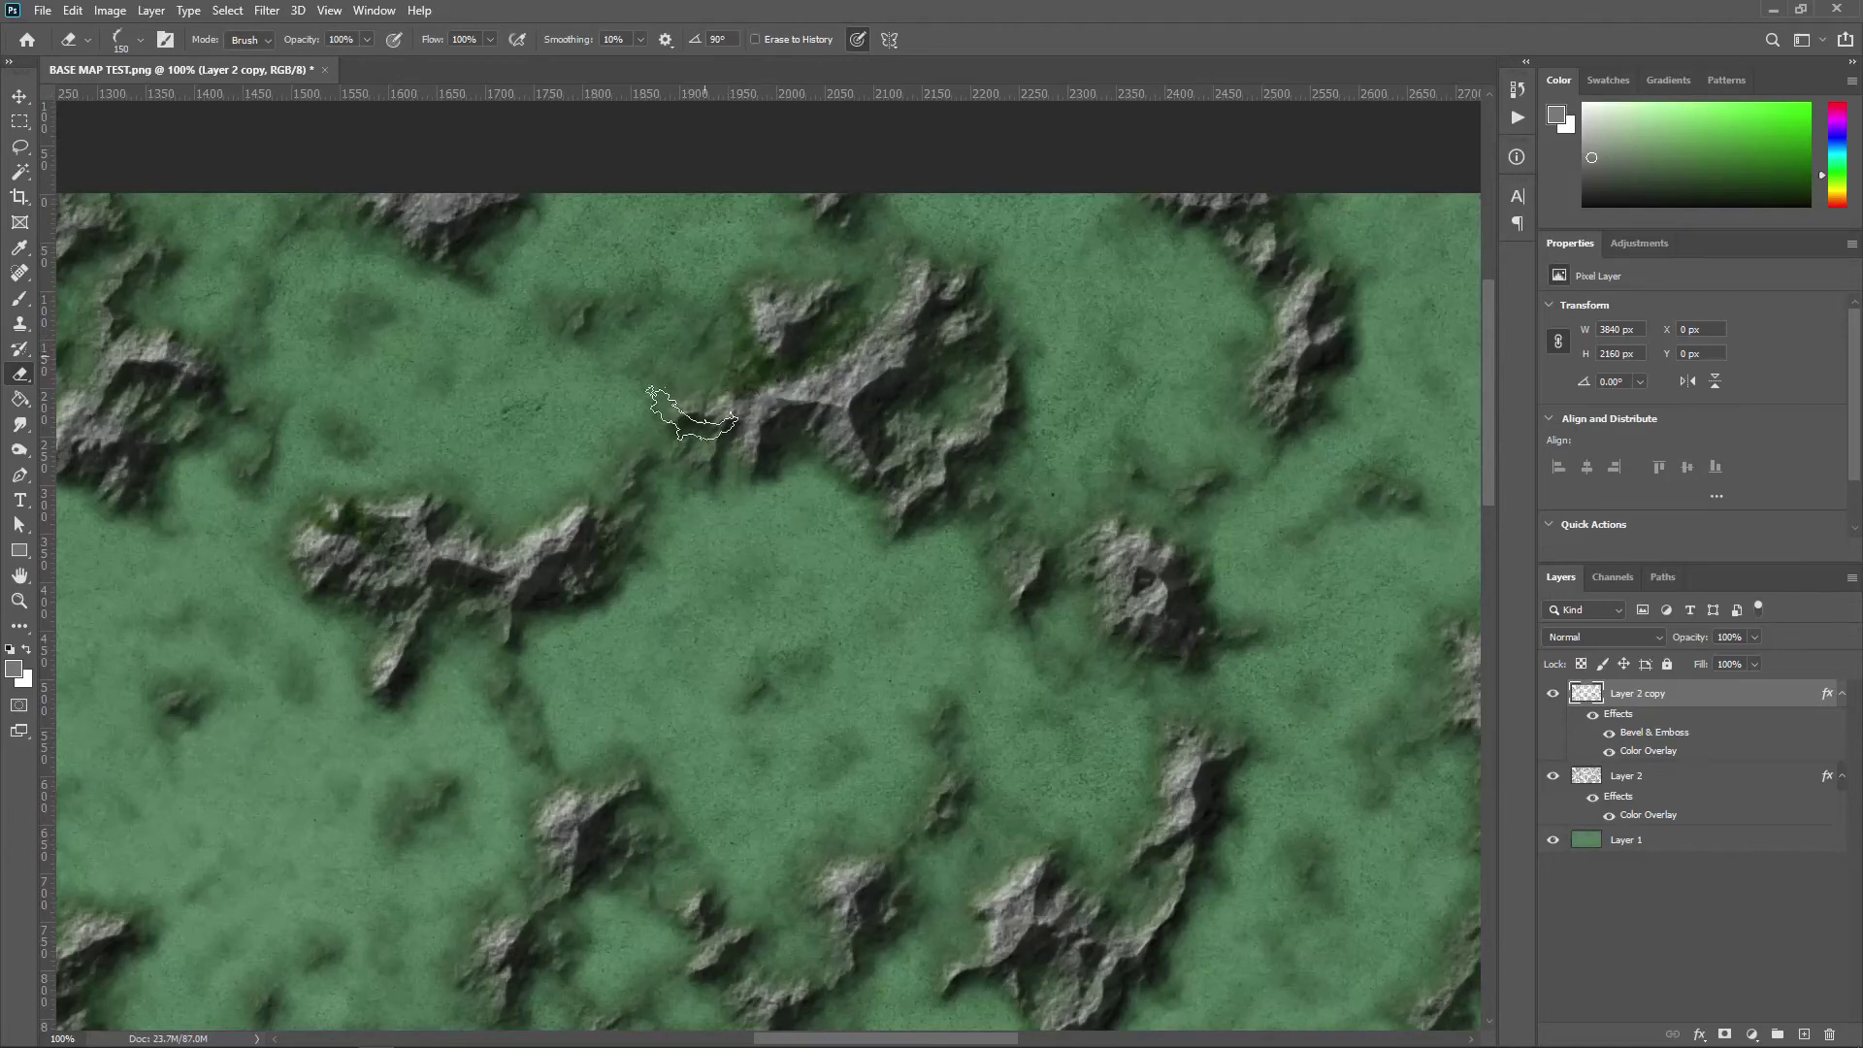
Step: Rotate the eraser tip to -105° and on to -120° to carve the hollow on the massif's south side
key(shift+Left)
key(shift+Left)
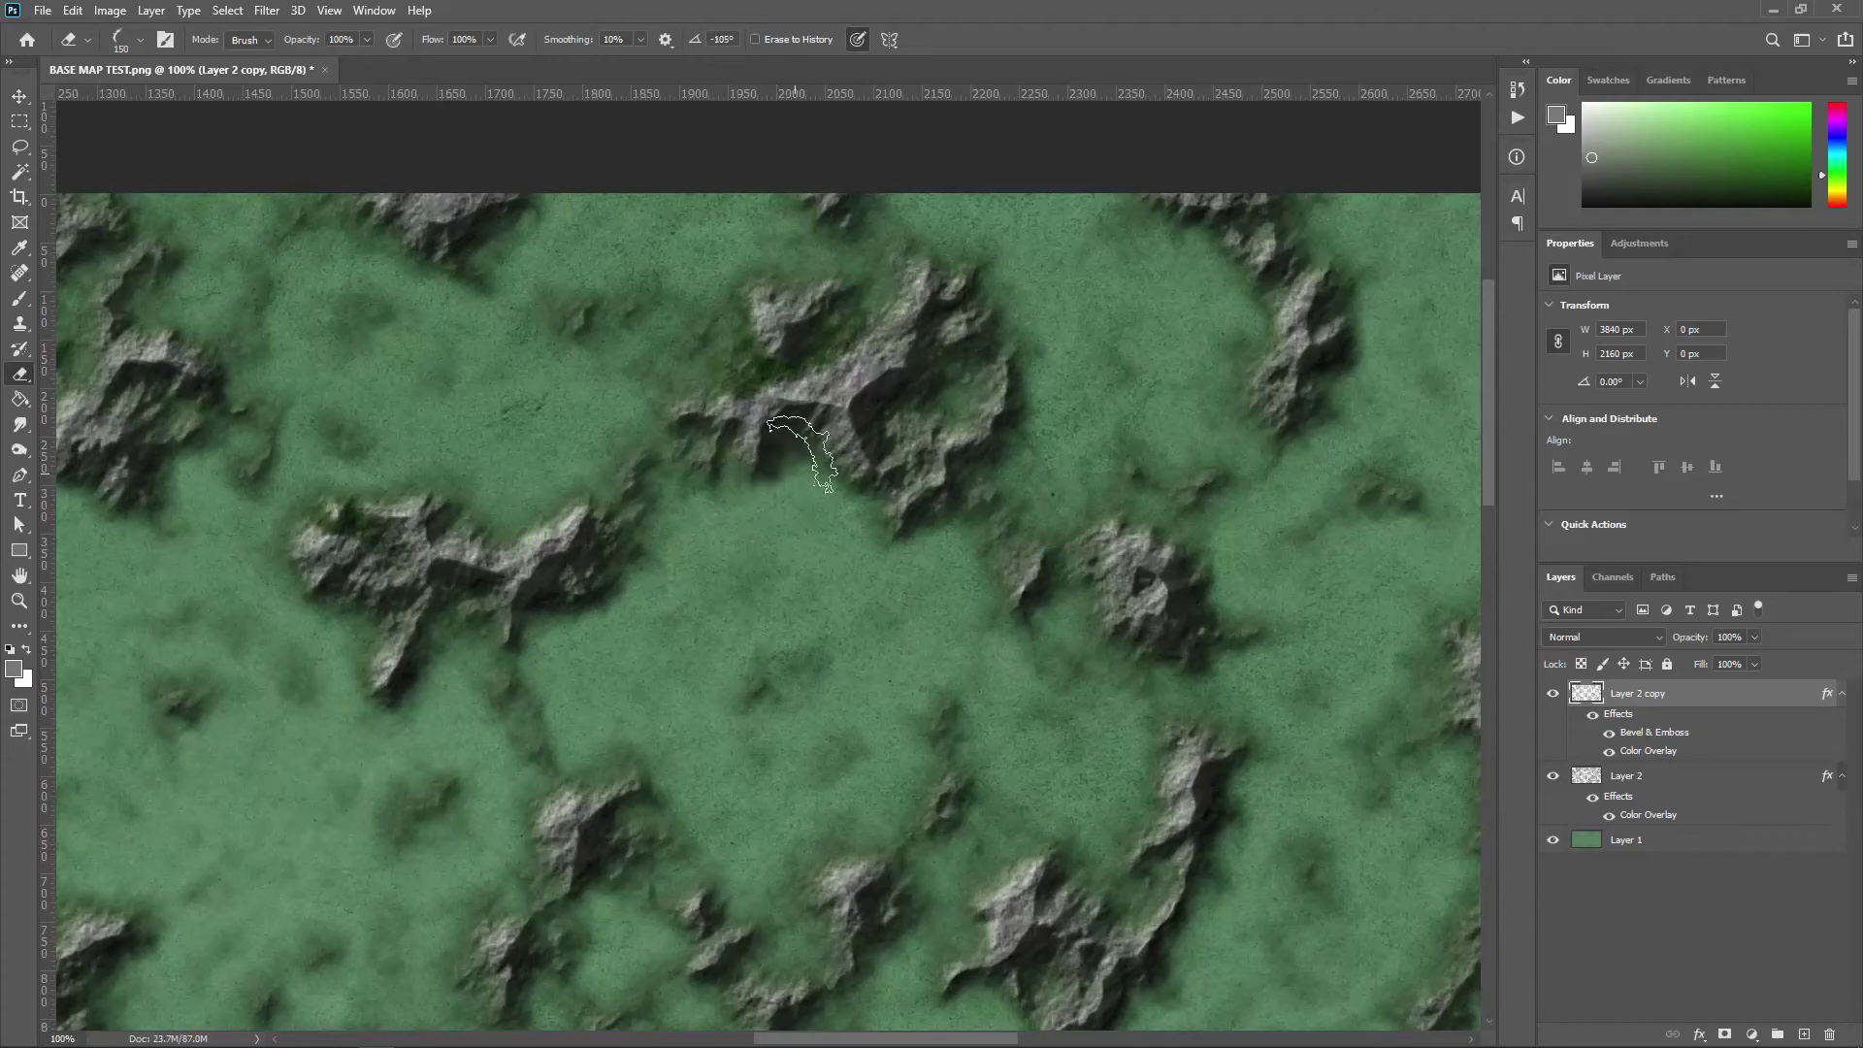
key(shift+Left)
key(shift+Left)
key(shift+Left)
key(shift+Left)
key(shift+Left)
key(shift+Left)
key(shift+Left)
key(shift+Left)
key(shift+Left)
key(shift+Left)
key(shift+Left)
key(shift+Left)
key(shift+Left)
key(shift+Left)
key(shift+Right)
key(shift+Right)
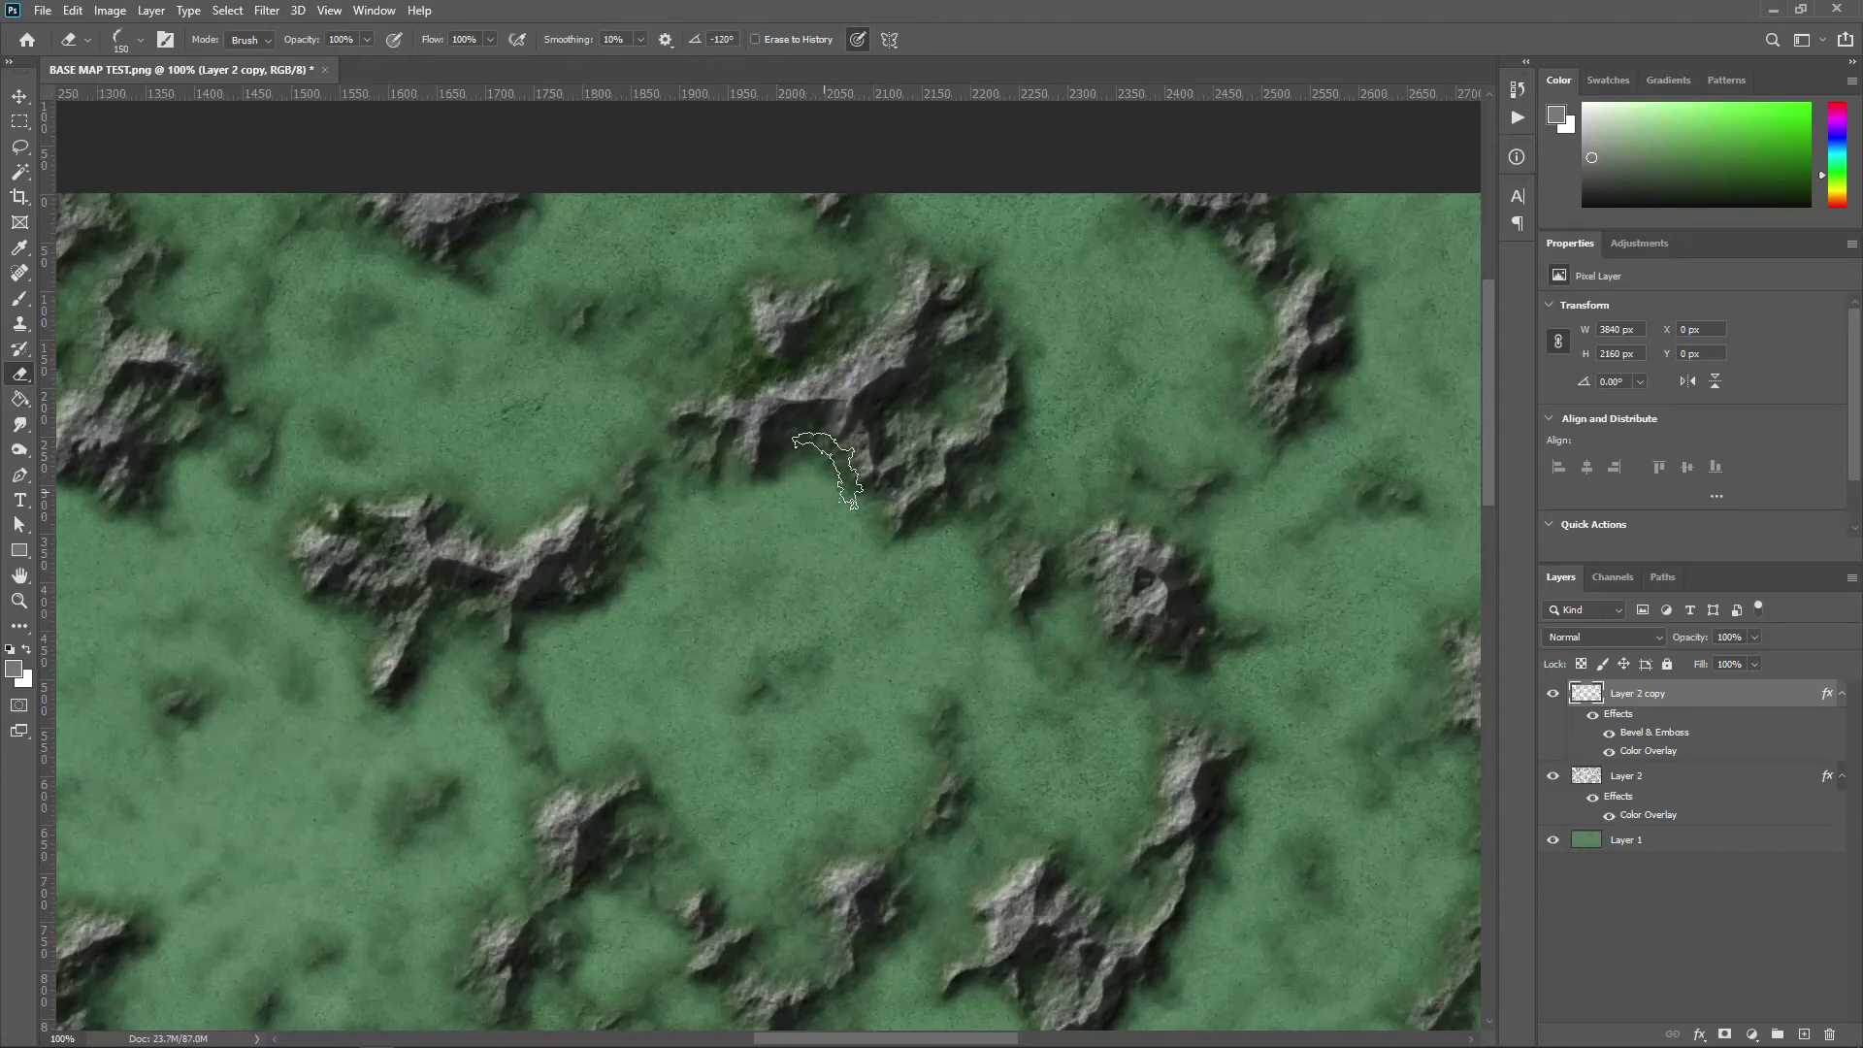
Step: Turn the eraser tip to 150° to thin the rock beside the massif's southern spur, and make Layer 2 visible again
key(shift+Left)
key(shift+Left)
key(shift+Left)
key(shift+Left)
key(shift+Left)
key(shift+Left)
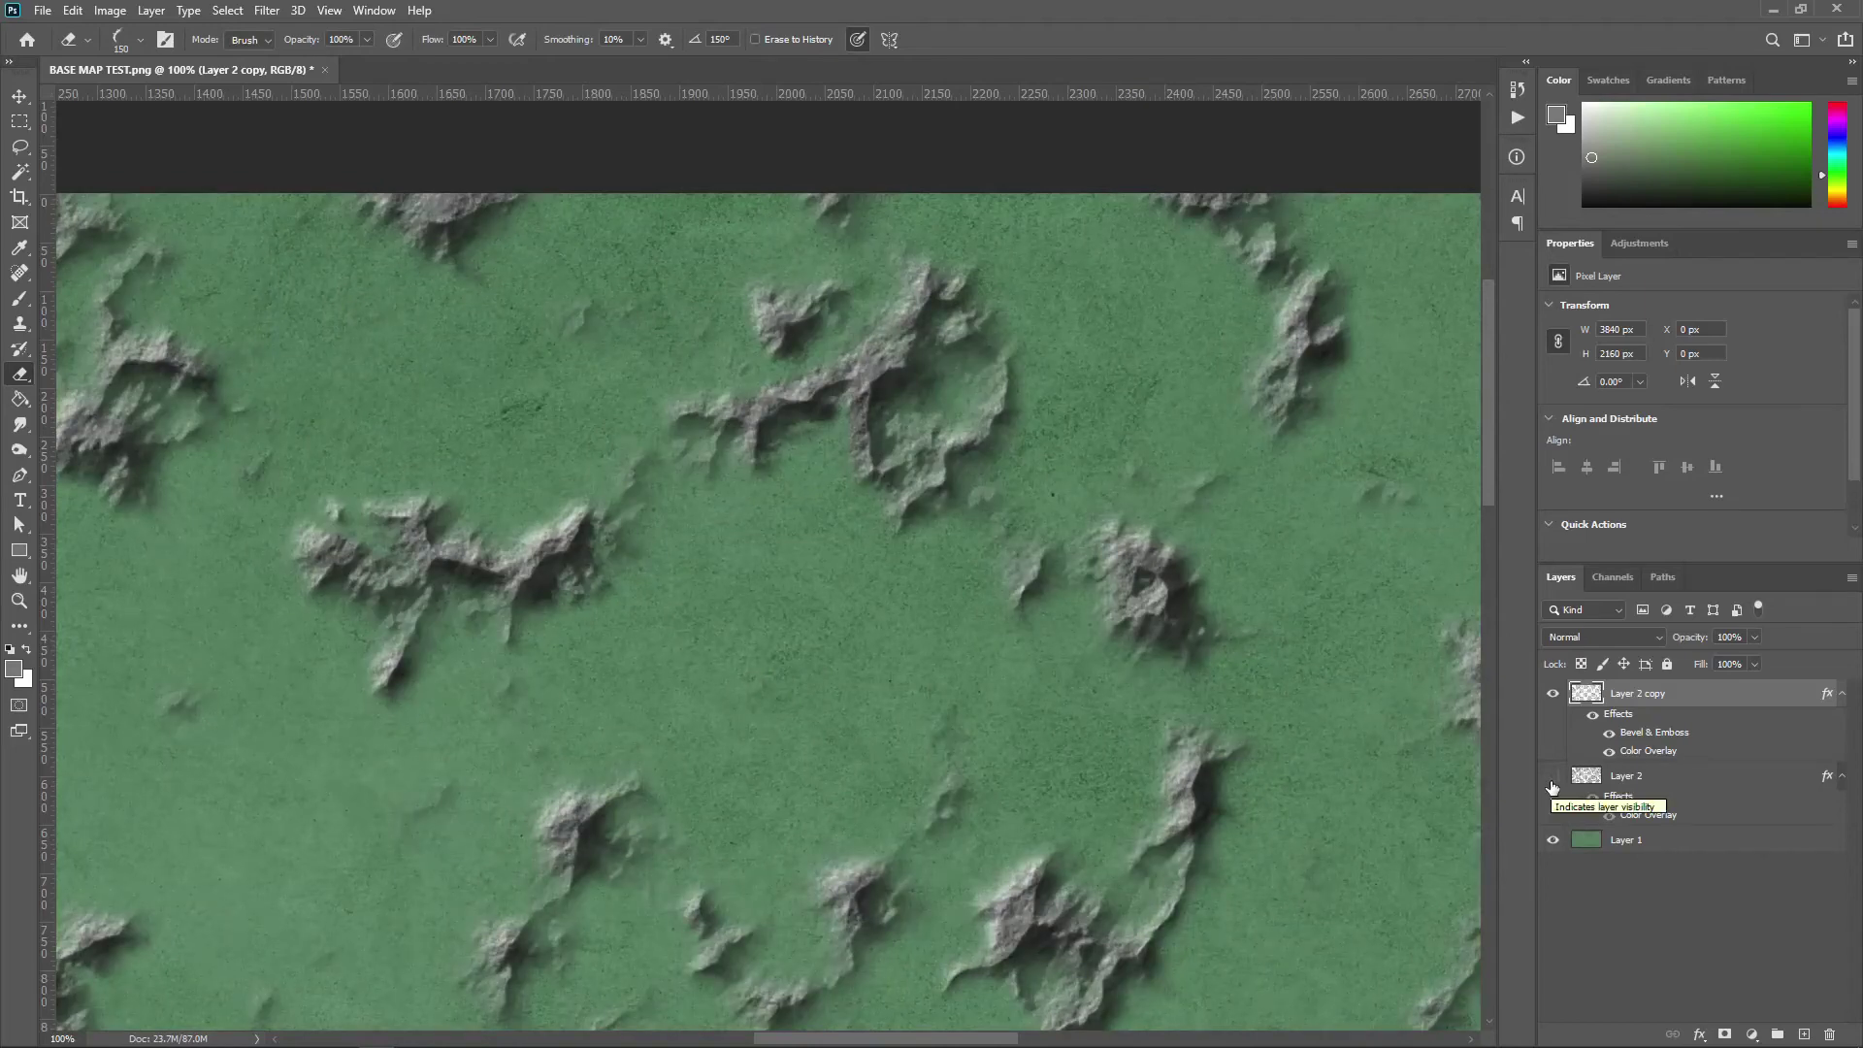
click(1553, 779)
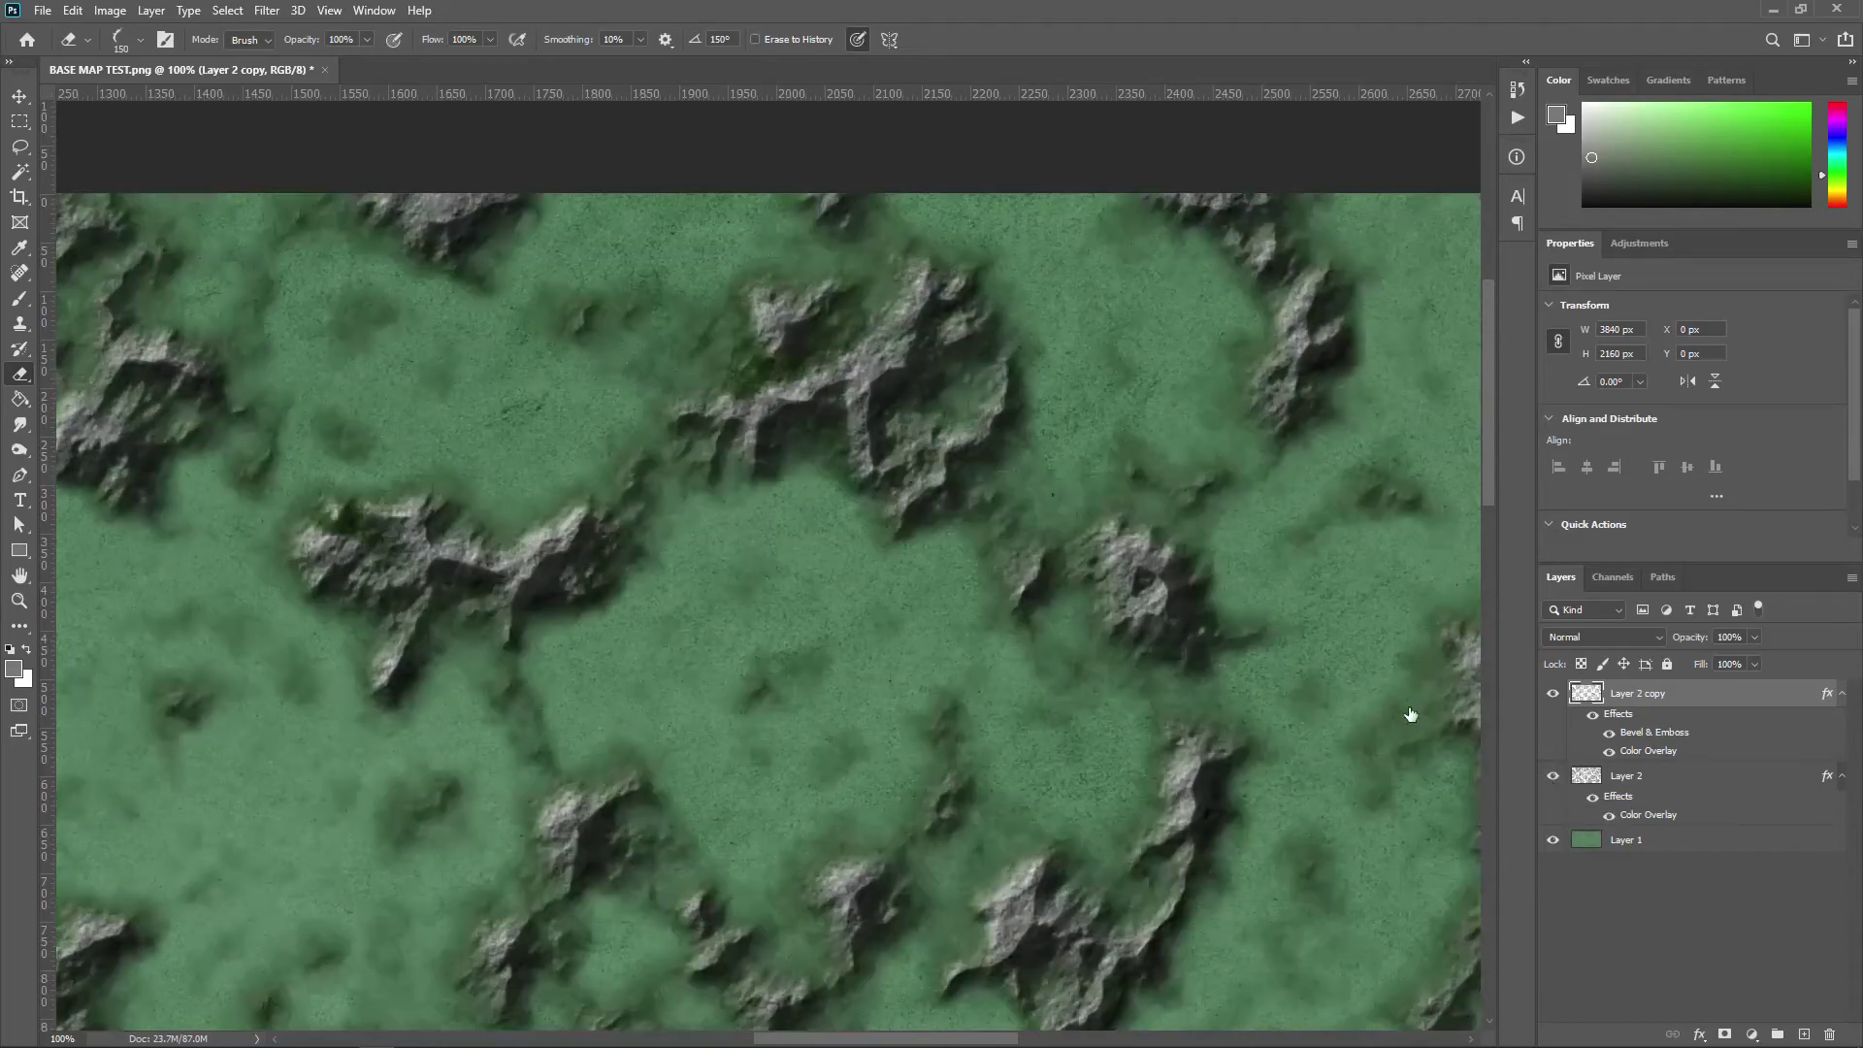
Step: Rotate the eraser tip to 180° and erase rock along the southwest sides of the mountains in the map's southeast
scroll(1089, 639, right, 15)
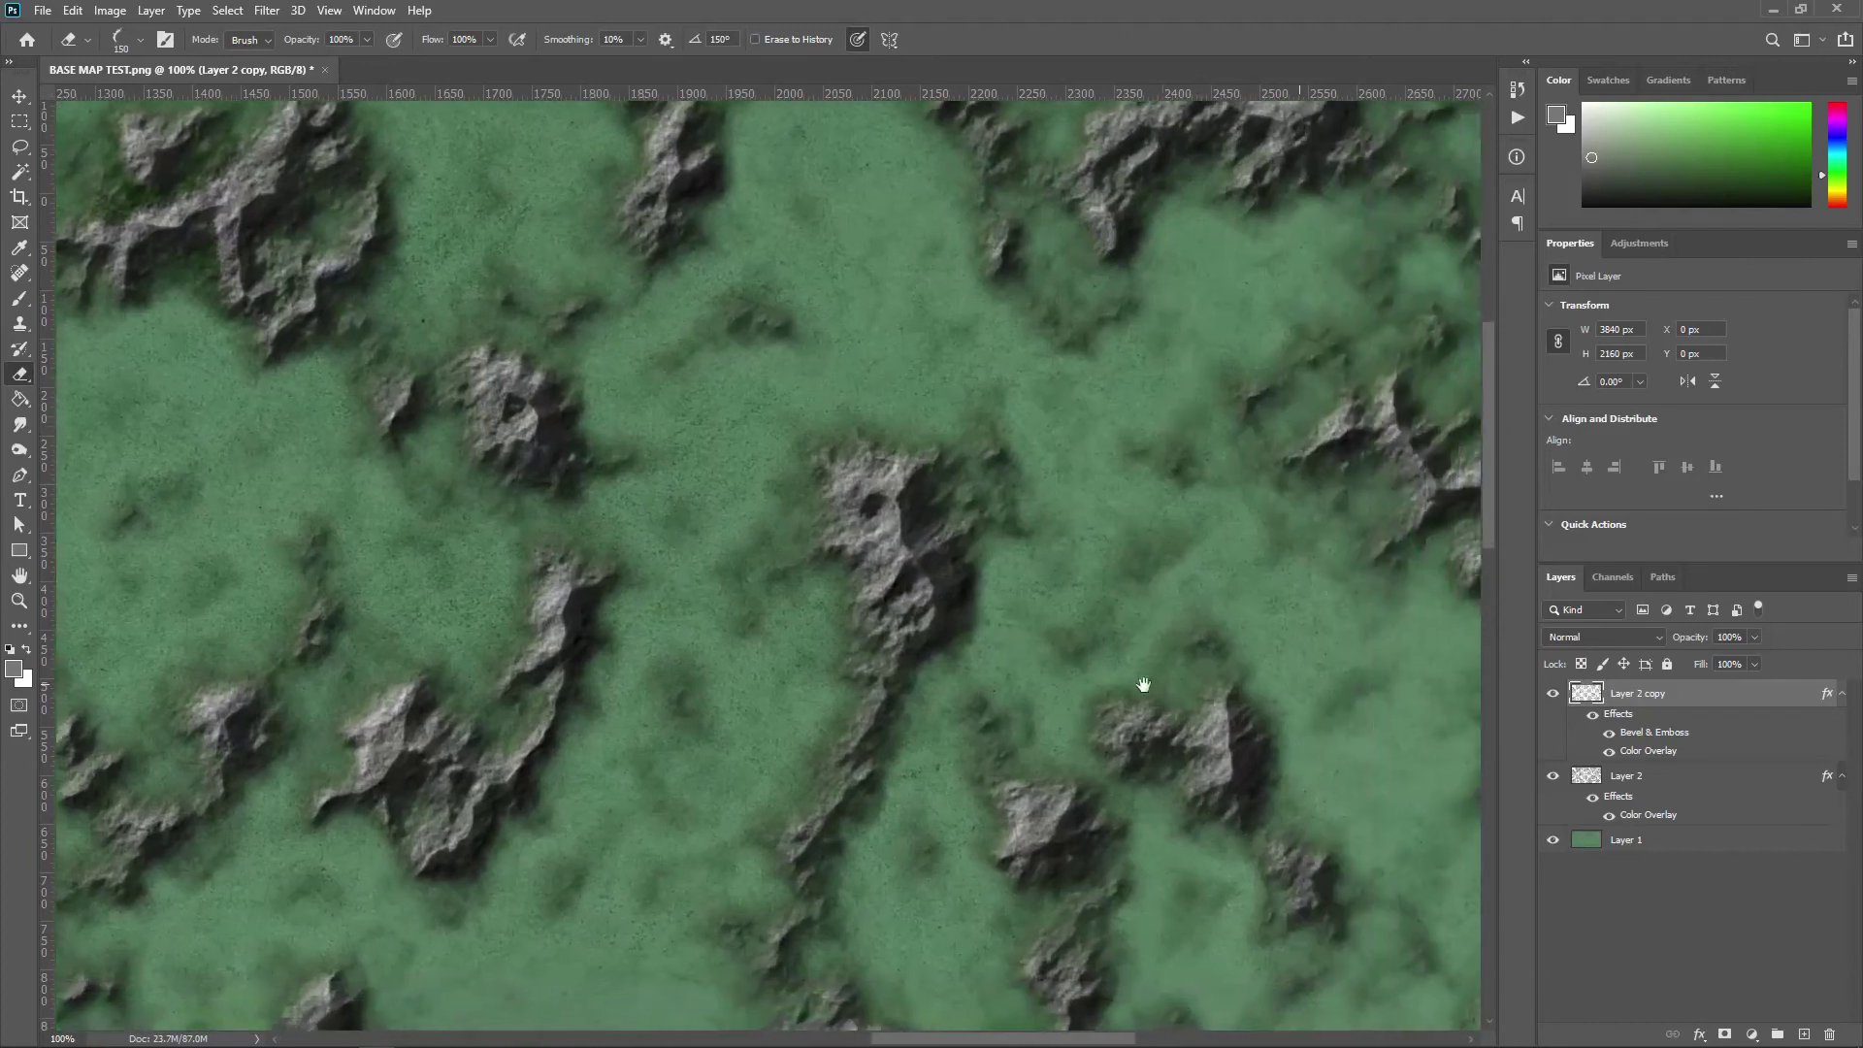
scroll(1115, 570, up, 3)
scroll(1079, 611, up, 1)
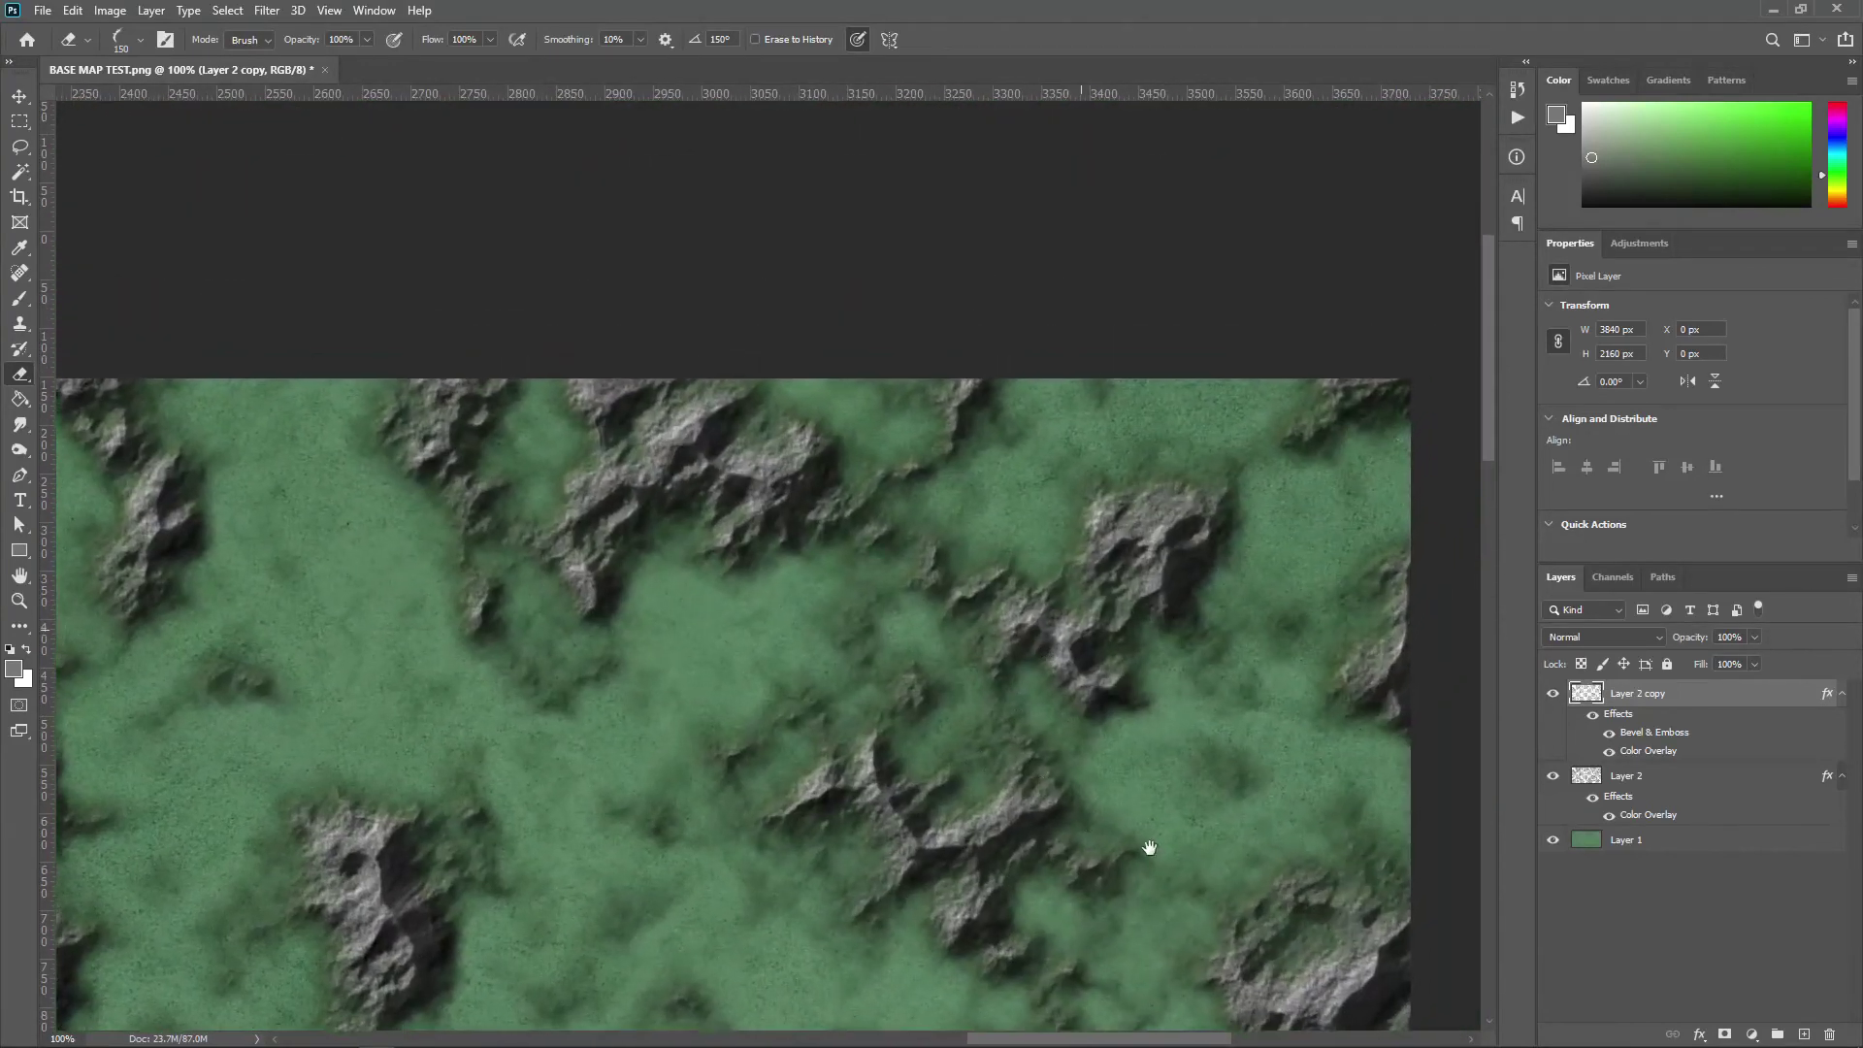
scroll(1148, 848, down, 3)
scroll(1137, 711, right, 3)
scroll(1110, 766, down, 4)
scroll(1090, 719, right, 2)
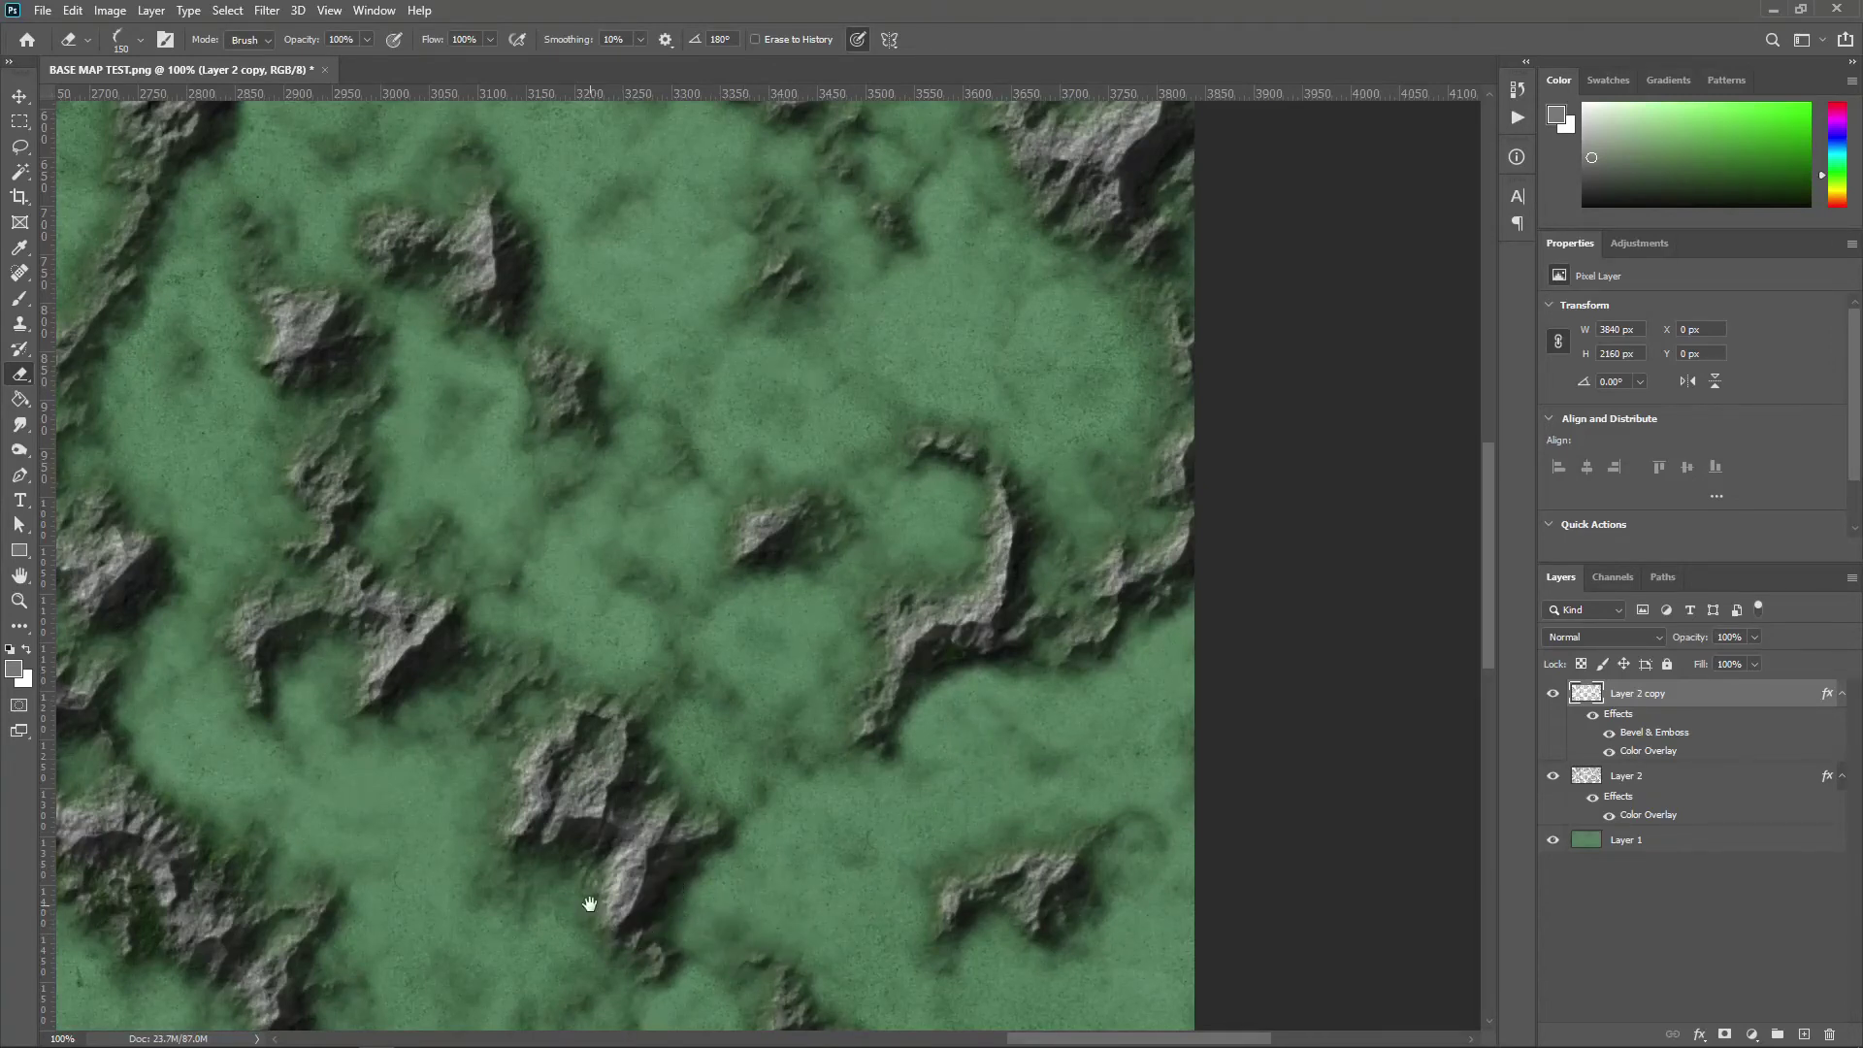
drag(589, 904, 922, 665)
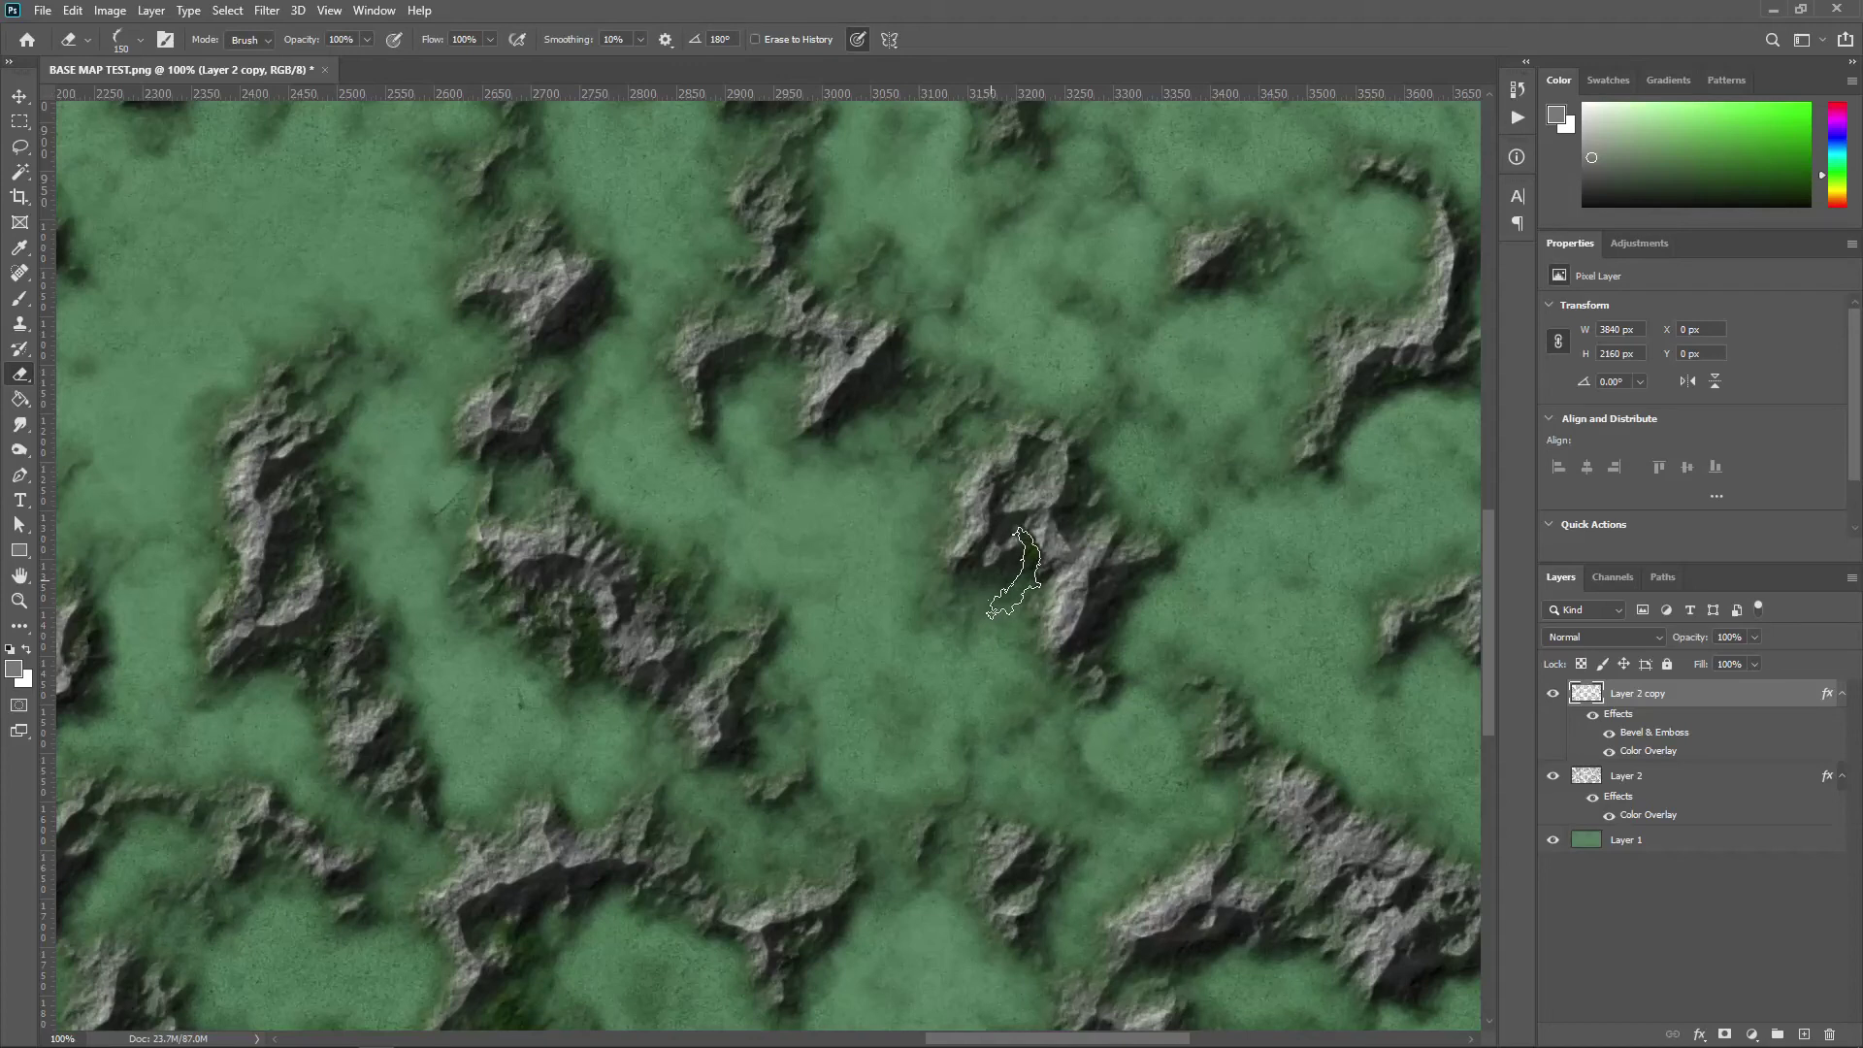
Step: Rotate the eraser tip to -15° and open up the notch on the west side of the southeastern massif
key(shift+Right)
key(shift+Right)
key(shift+Right)
key(shift+Right)
key(shift+Right)
key(shift+Right)
key(shift+Right)
key(shift+Right)
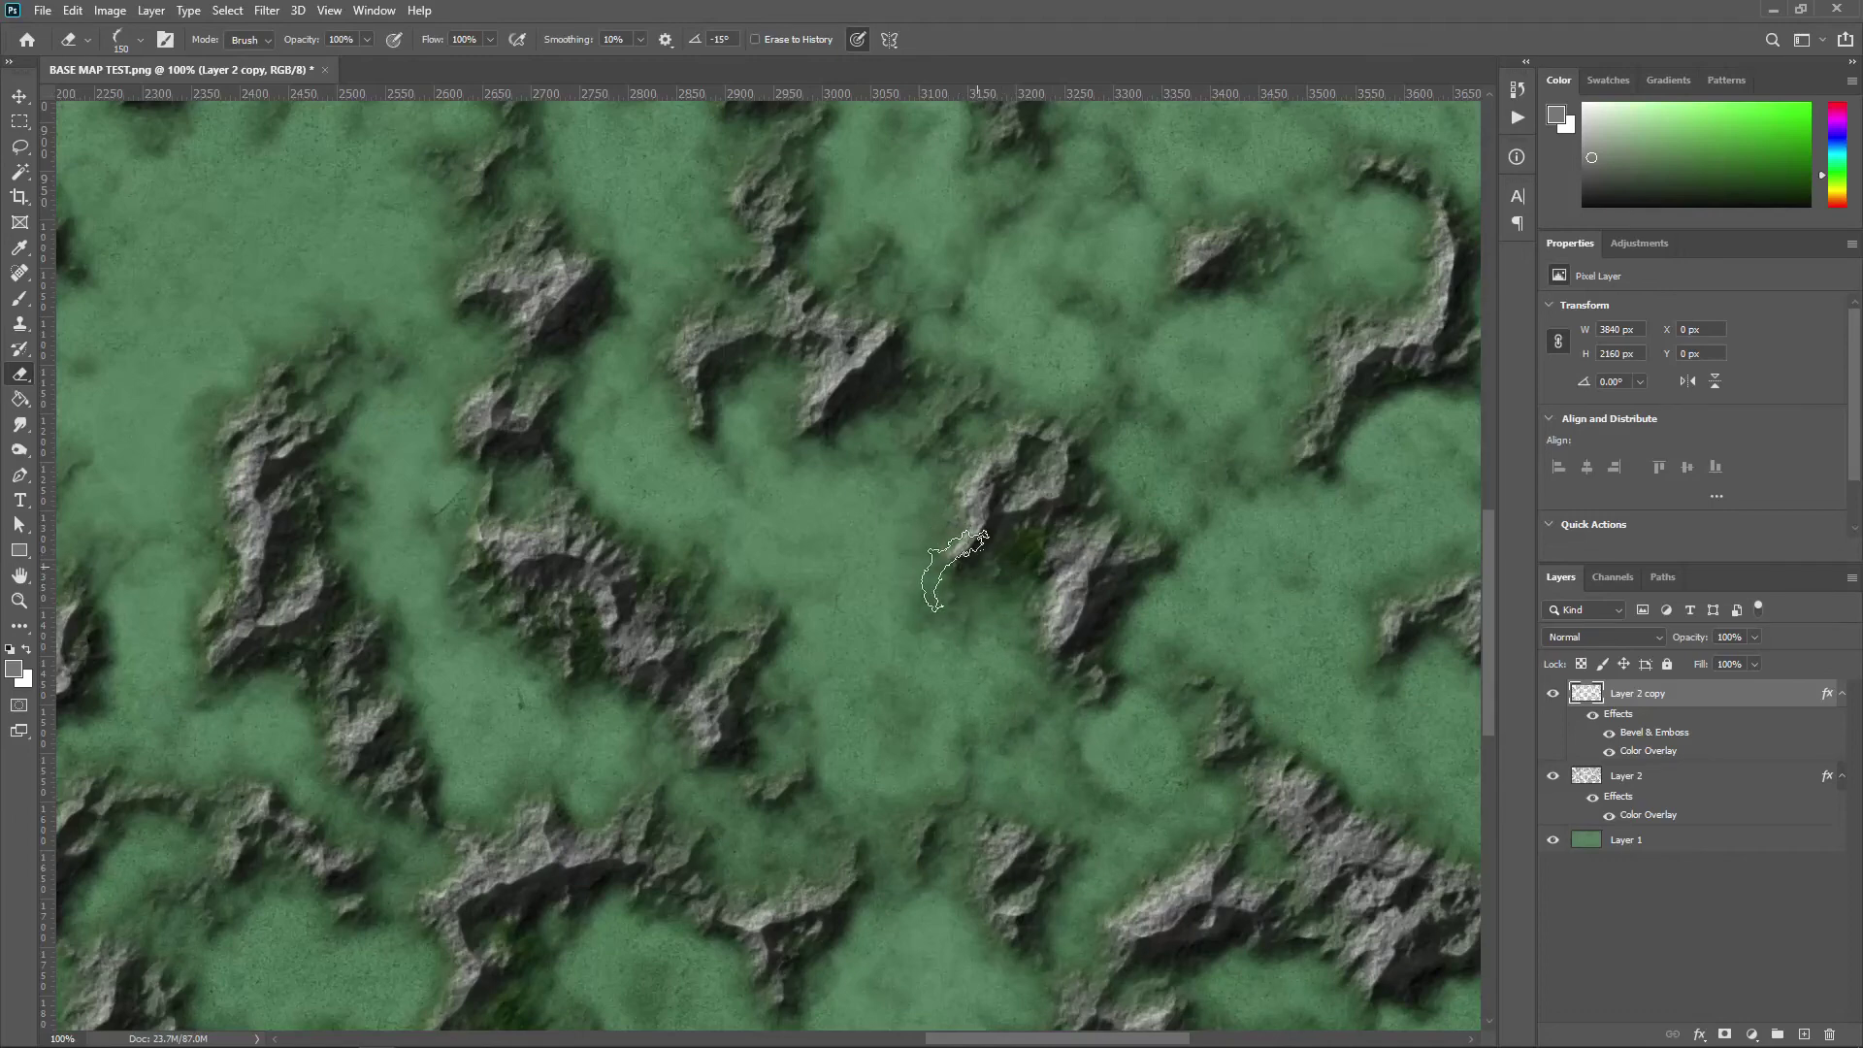
Step: Rotate the eraser tip to -60° and cut away rock from the spur running south below the arched southern ridge
drag(927, 805, 970, 625)
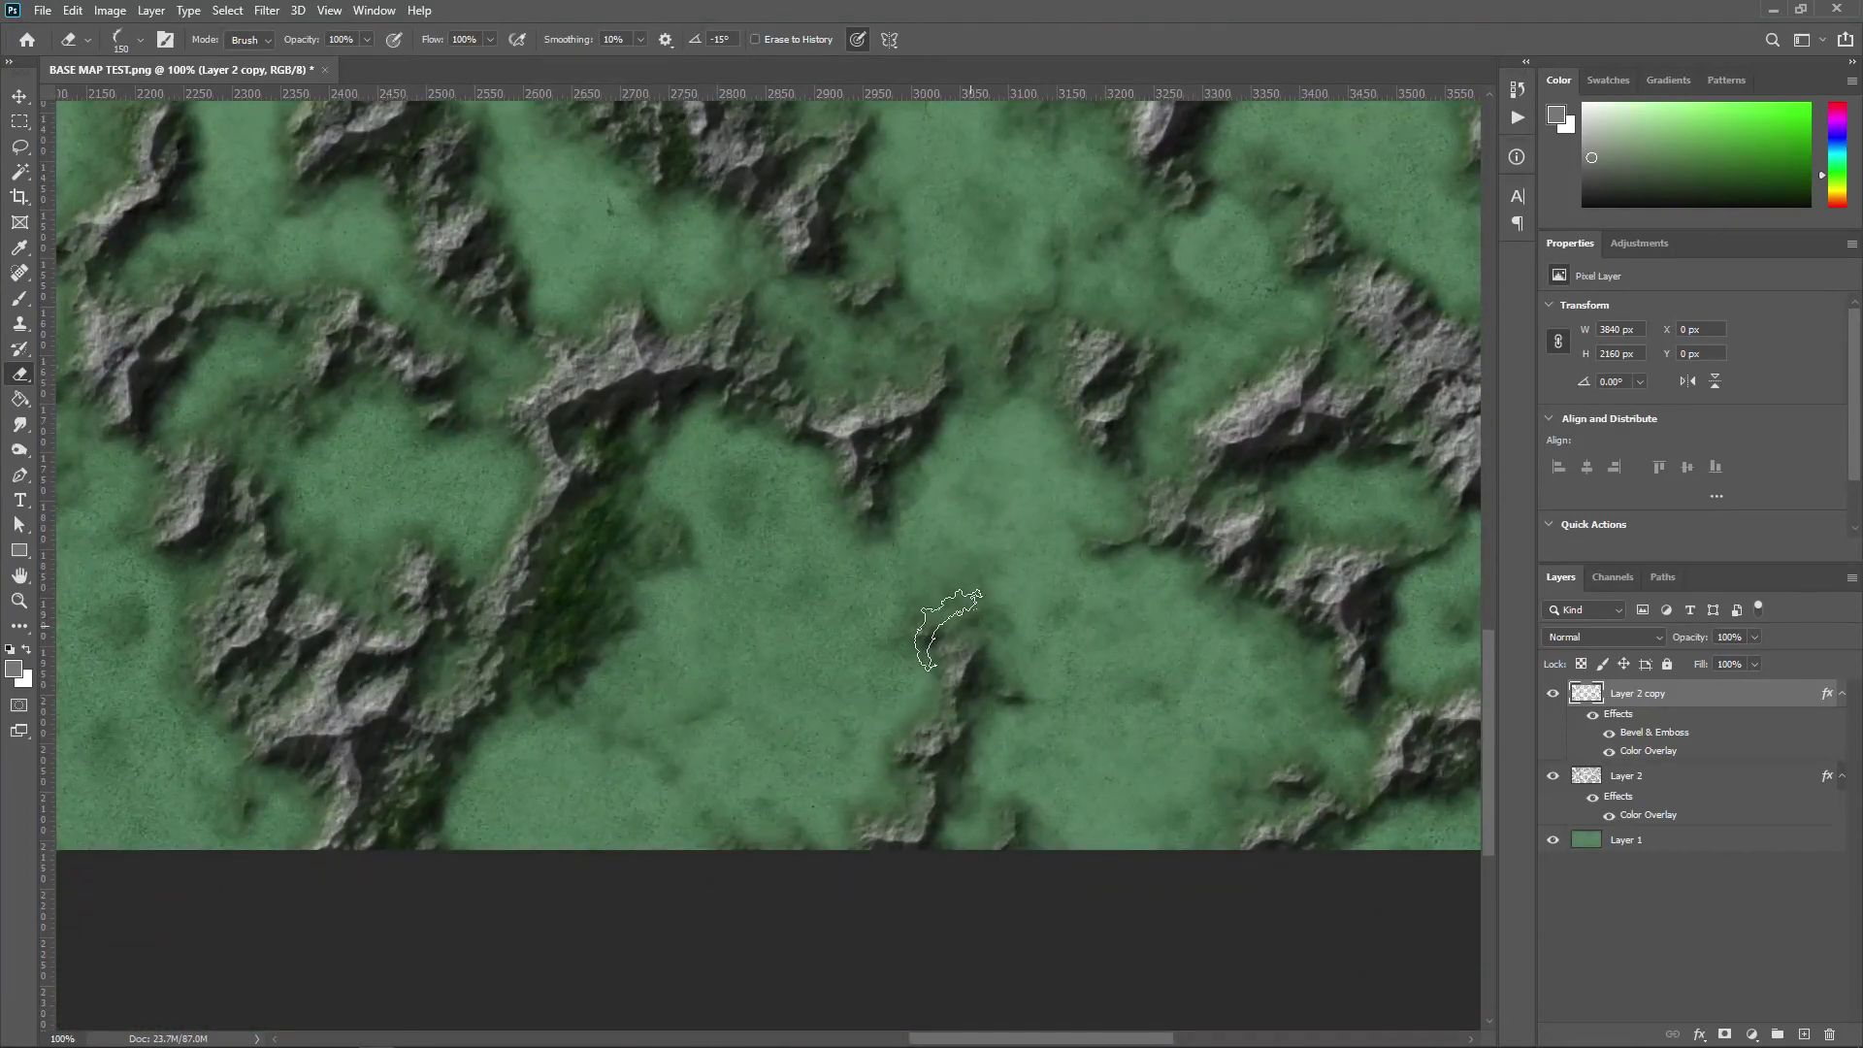
drag(715, 469, 849, 449)
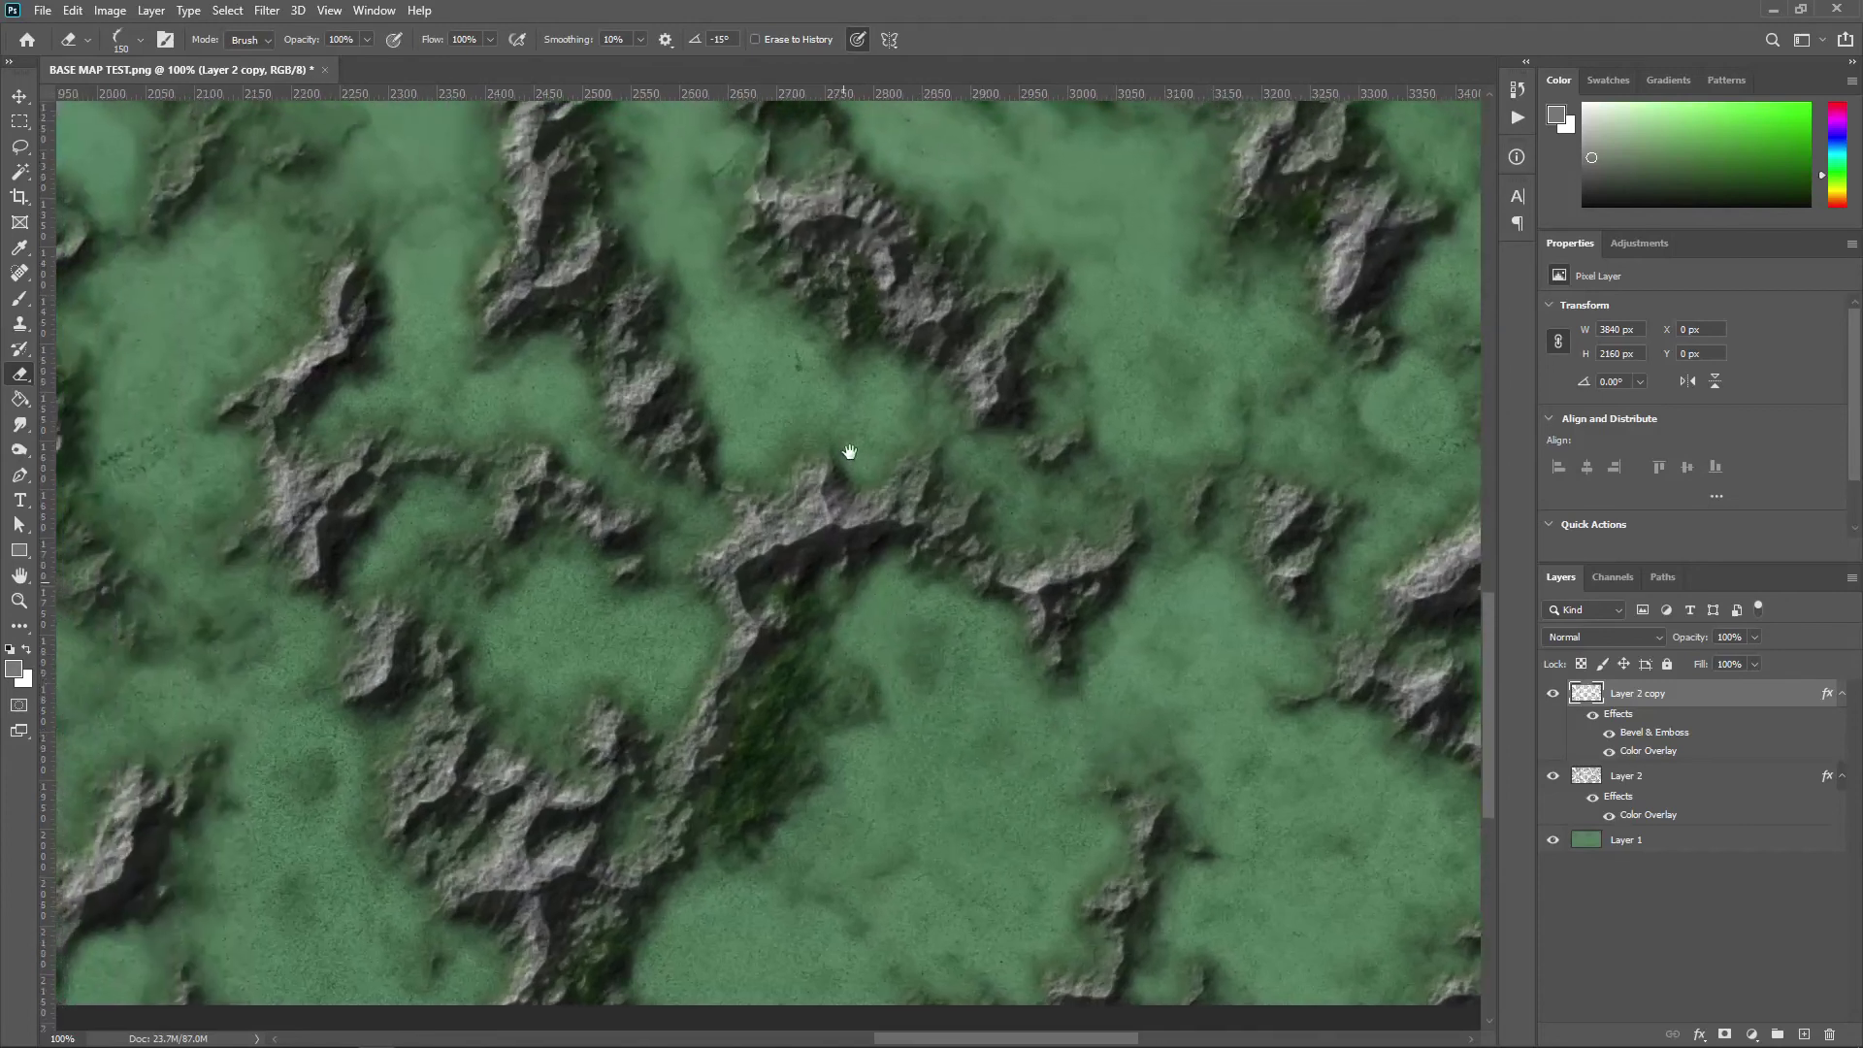
mouse_move(541, 505)
mouse_down()
mouse_move(790, 492)
mouse_move(857, 540)
mouse_up()
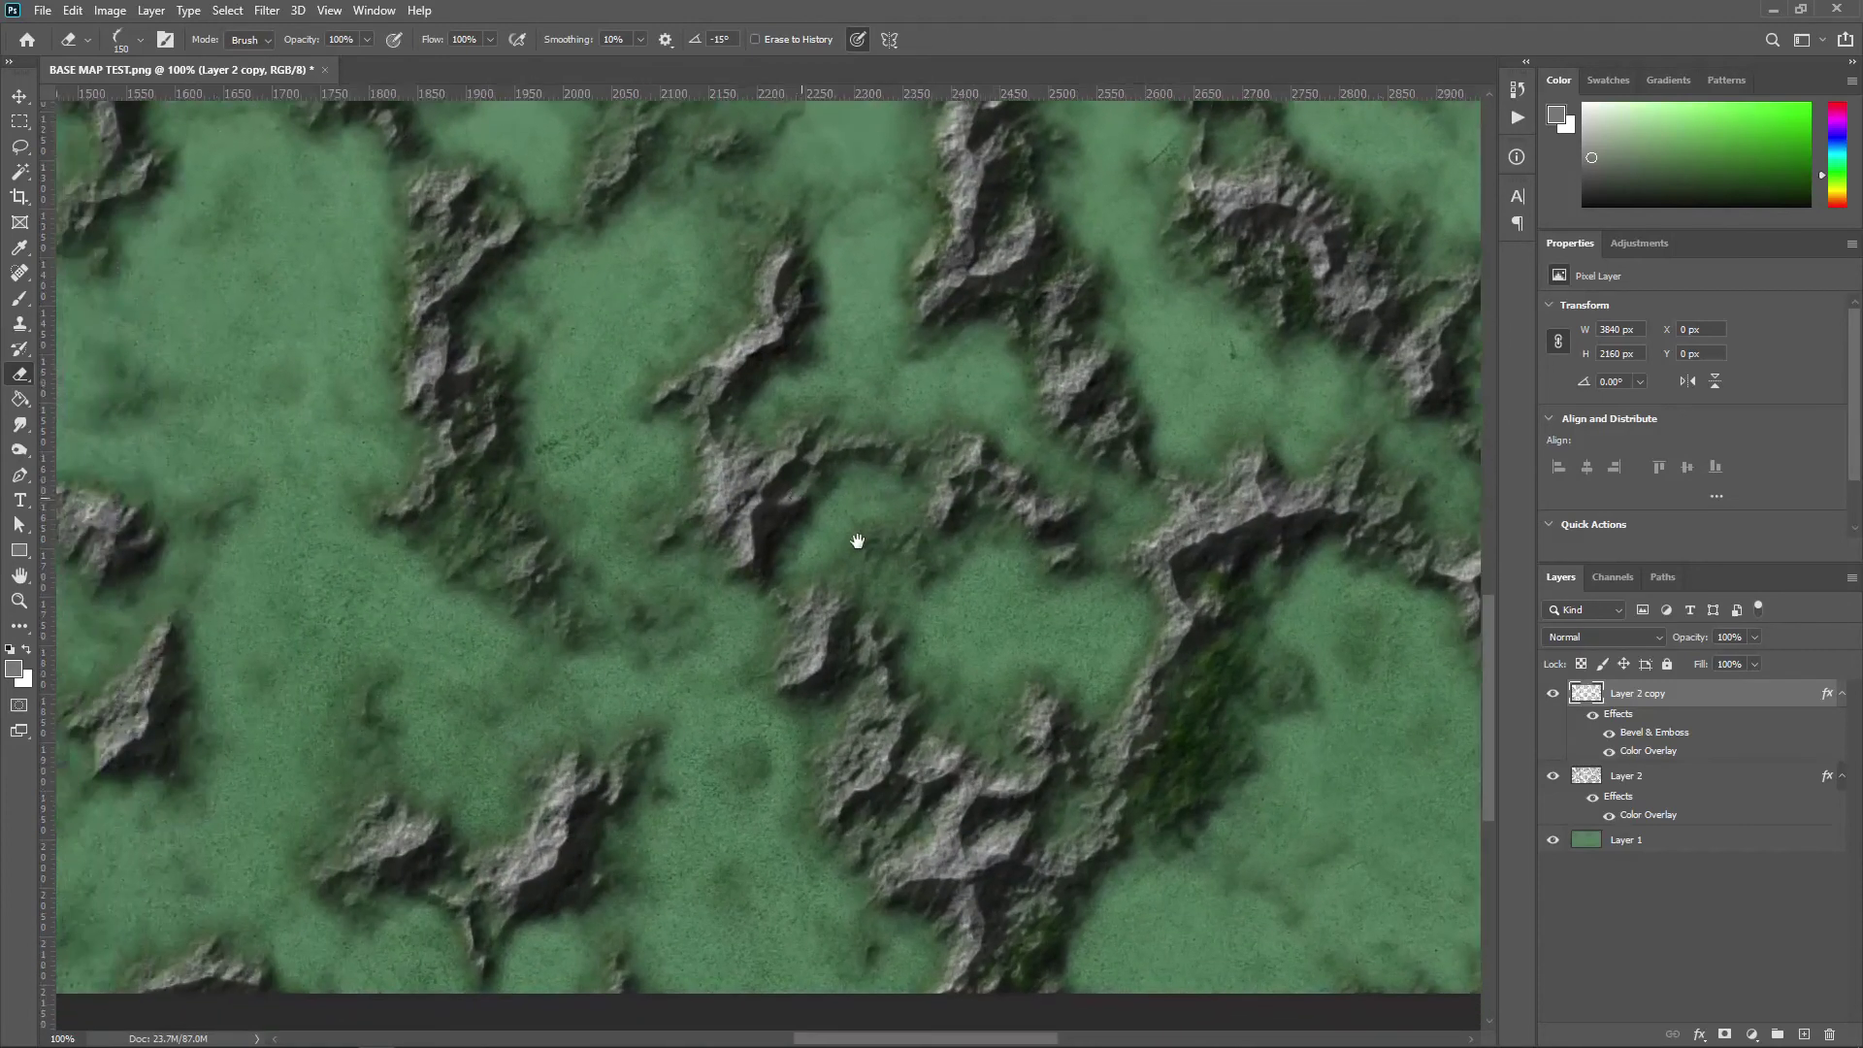
key(shift+Right)
key(shift+Right)
key(shift+Right)
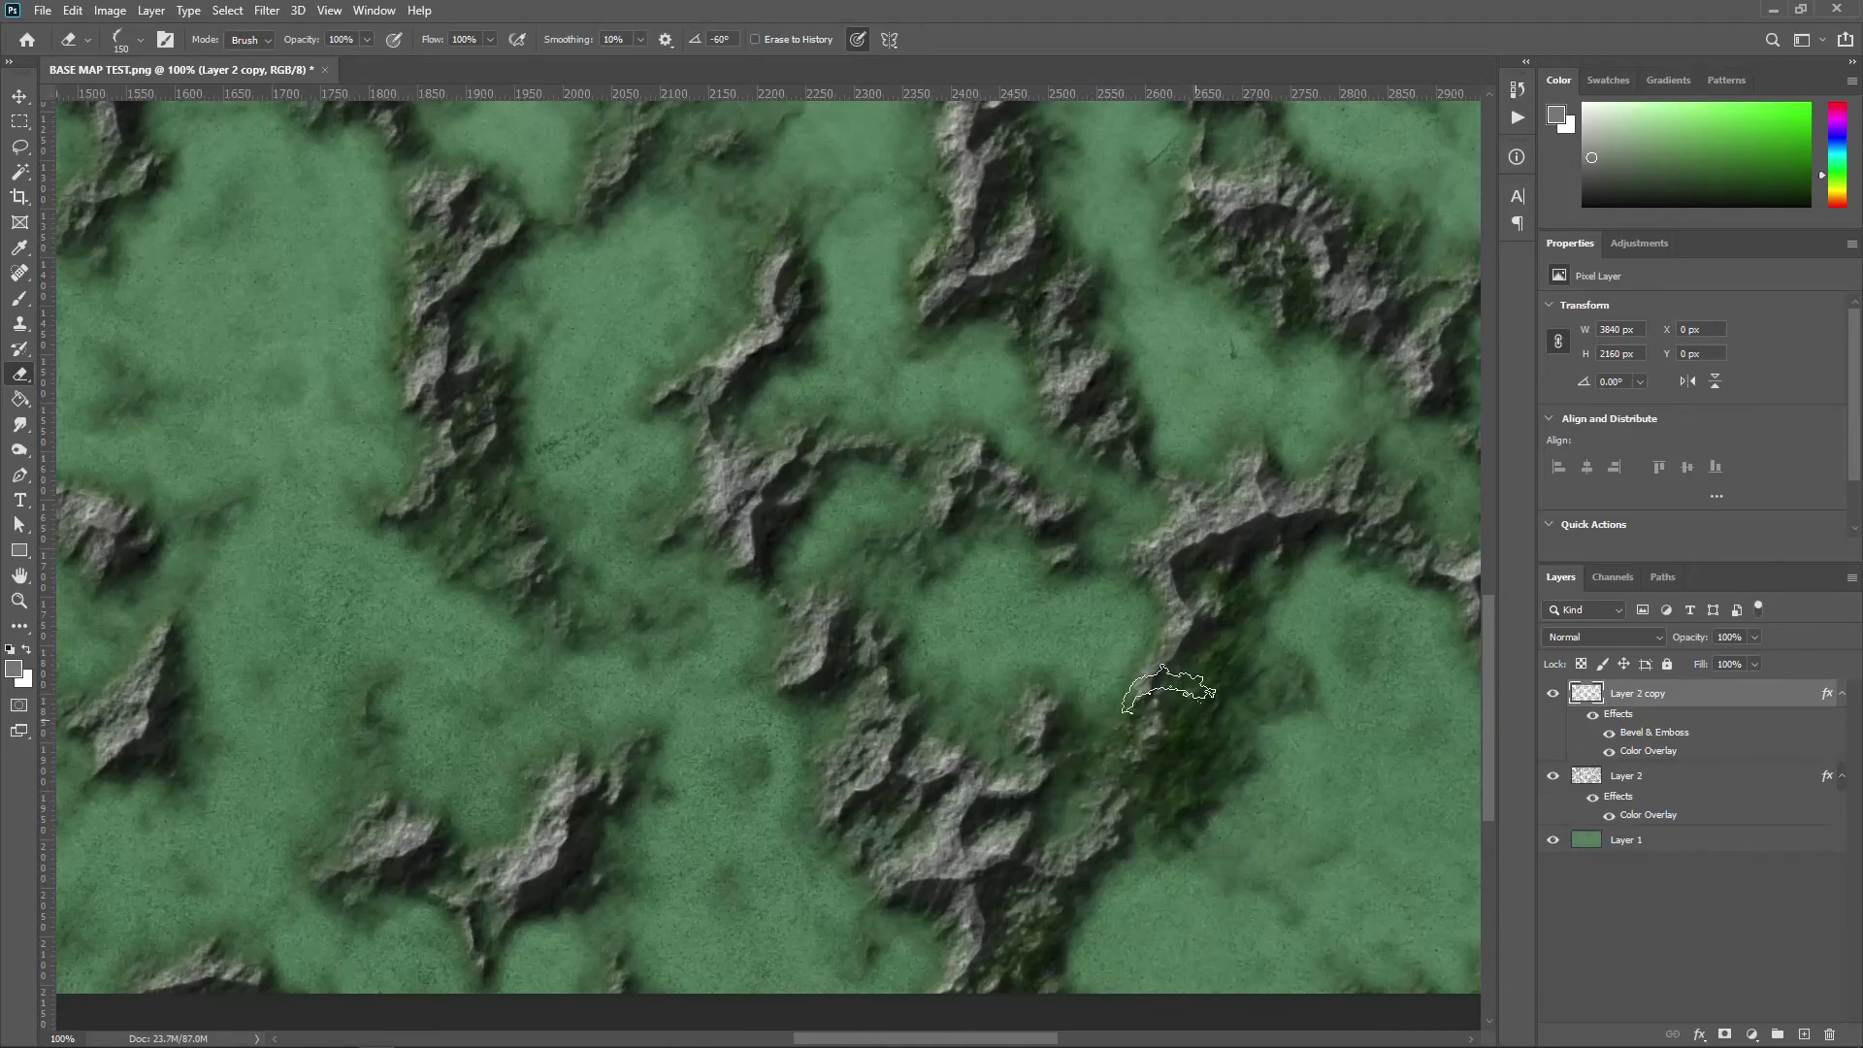
mouse_move(1168, 691)
mouse_down()
mouse_move(1192, 617)
mouse_move(1196, 636)
mouse_move(1174, 577)
mouse_move(1213, 543)
mouse_move(1249, 573)
mouse_up()
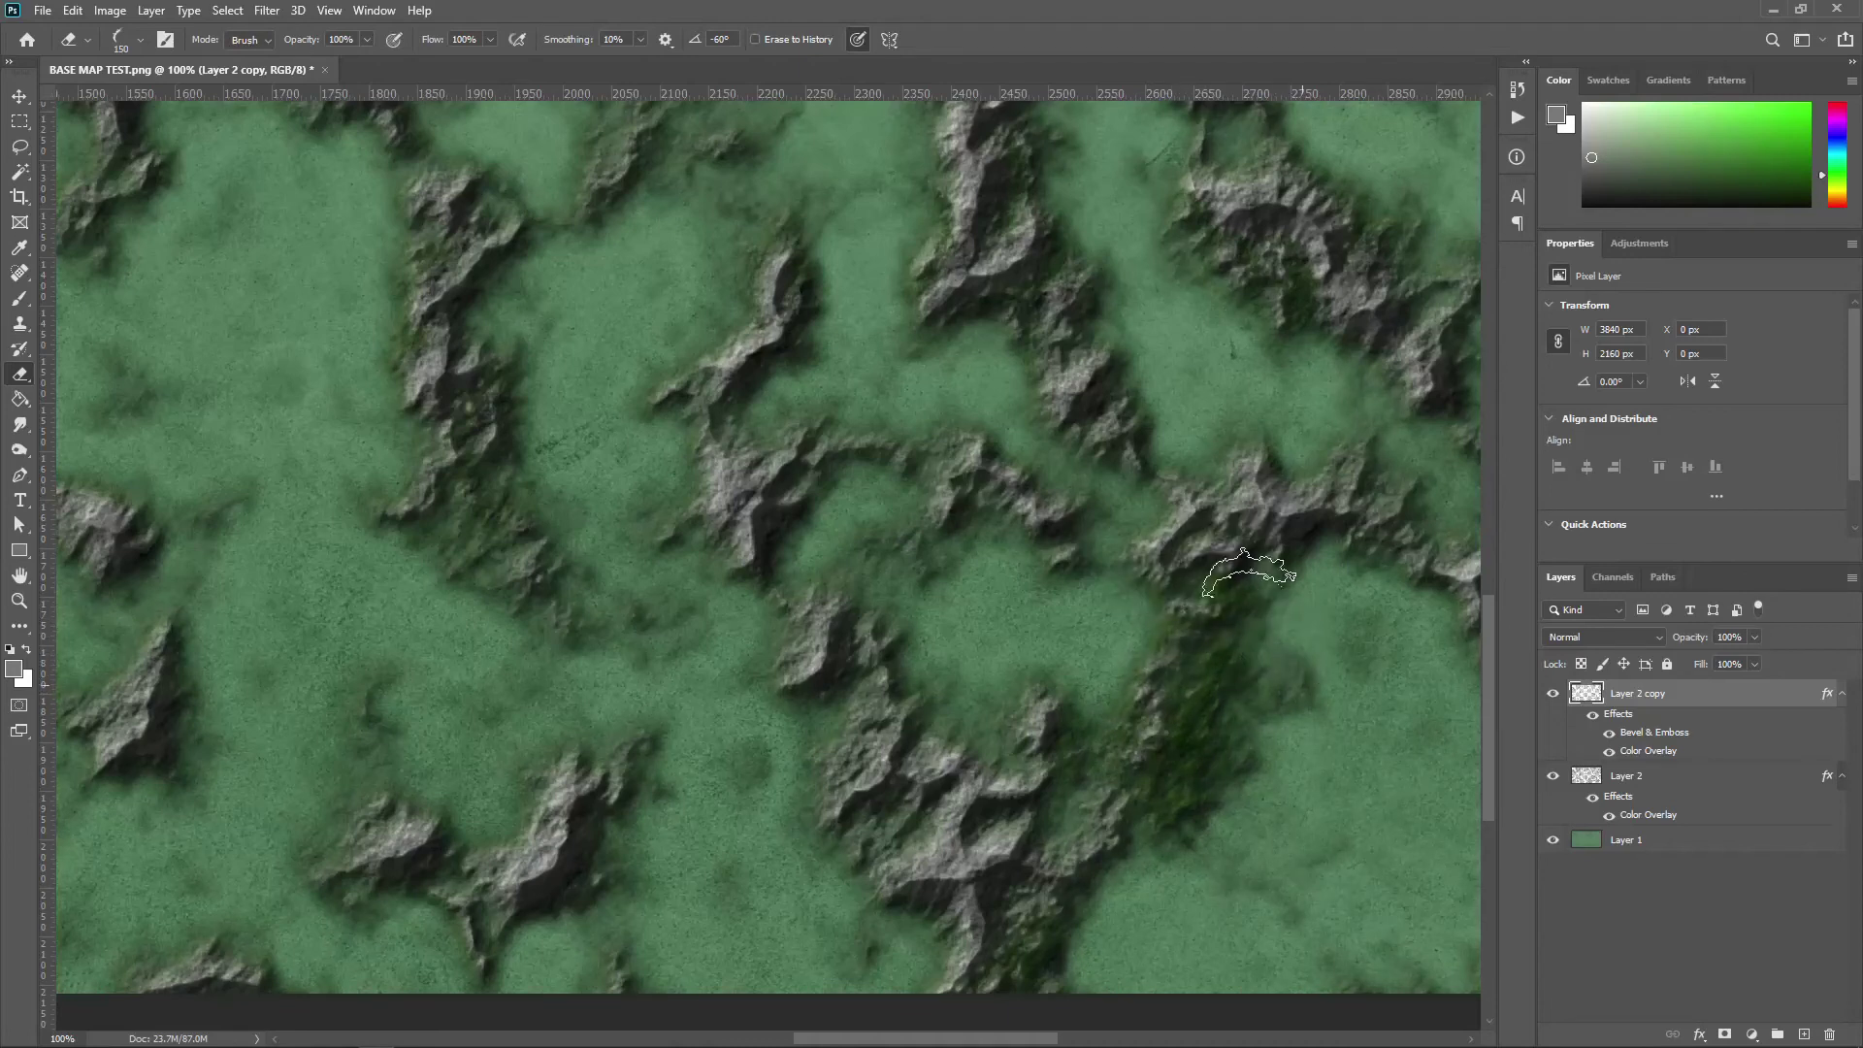
Step: Examine the mountains along the map's southern edge and the terrain across the whole map
mouse_move(1334, 818)
mouse_down()
mouse_move(1235, 748)
mouse_move(1153, 651)
mouse_up()
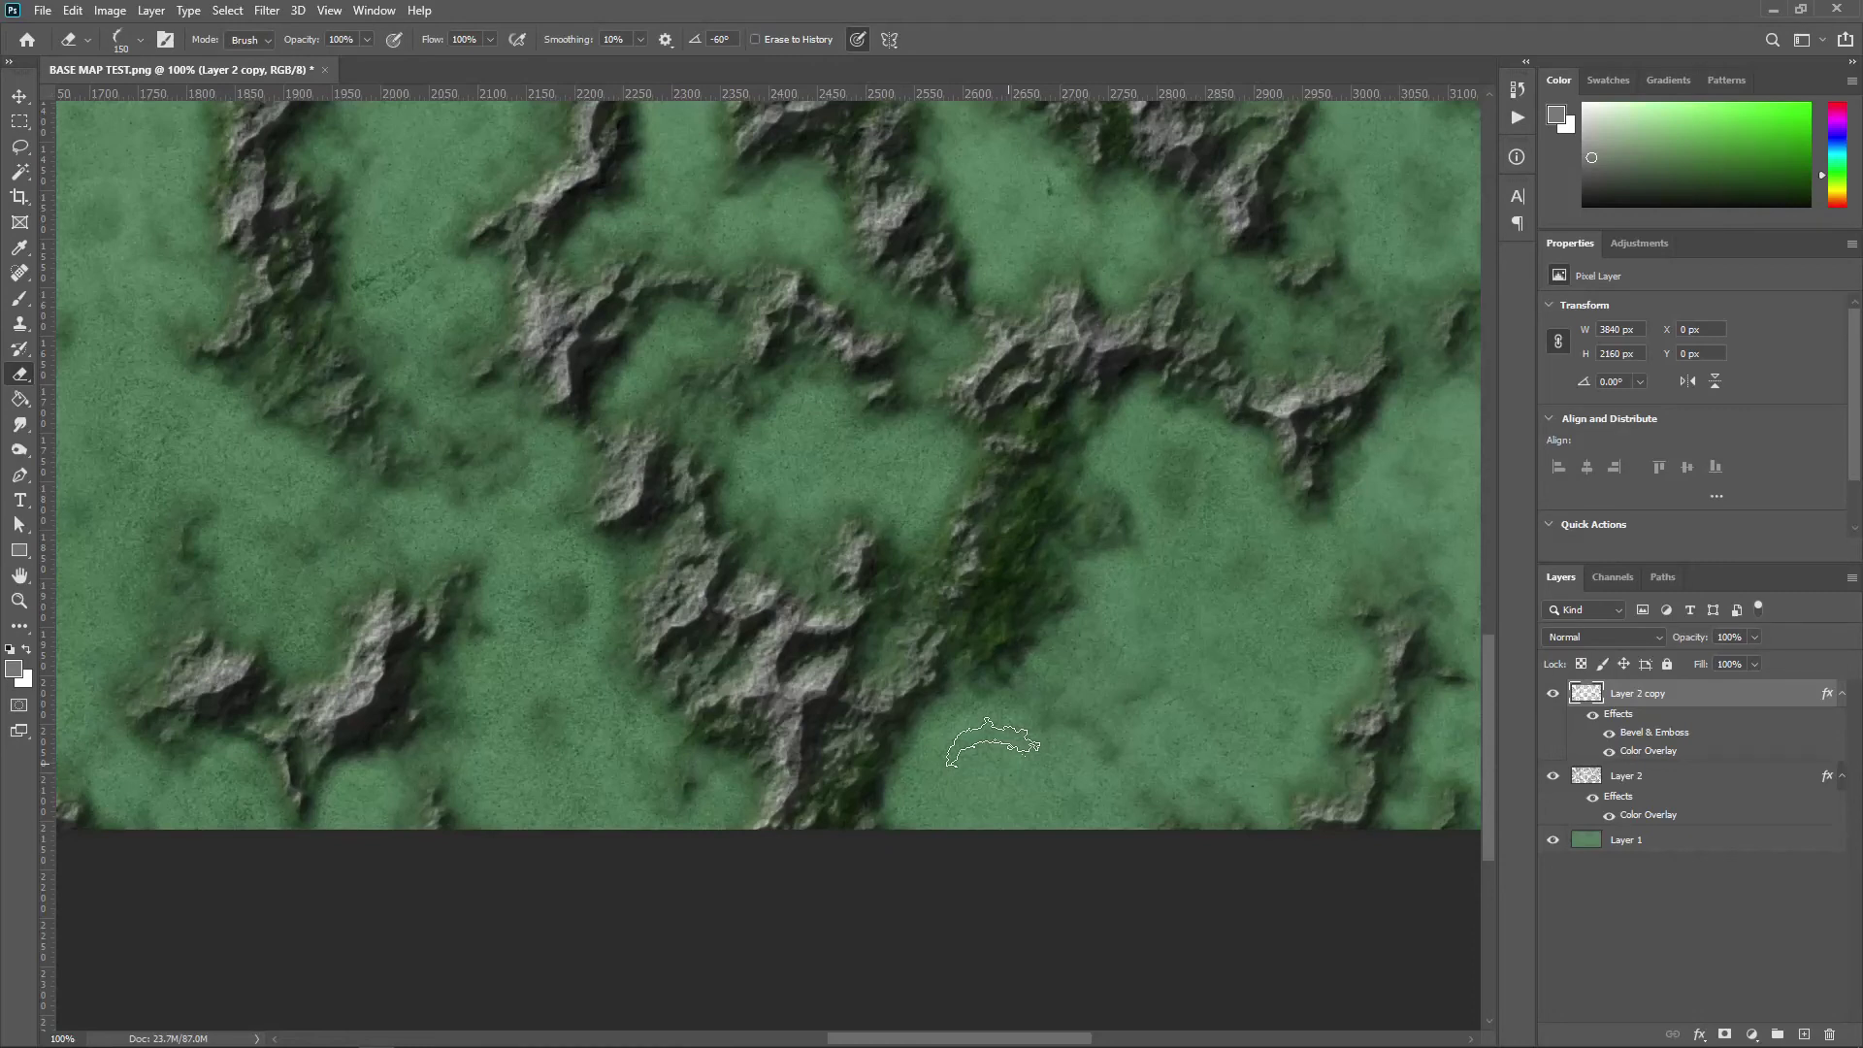
drag(1106, 762, 1015, 672)
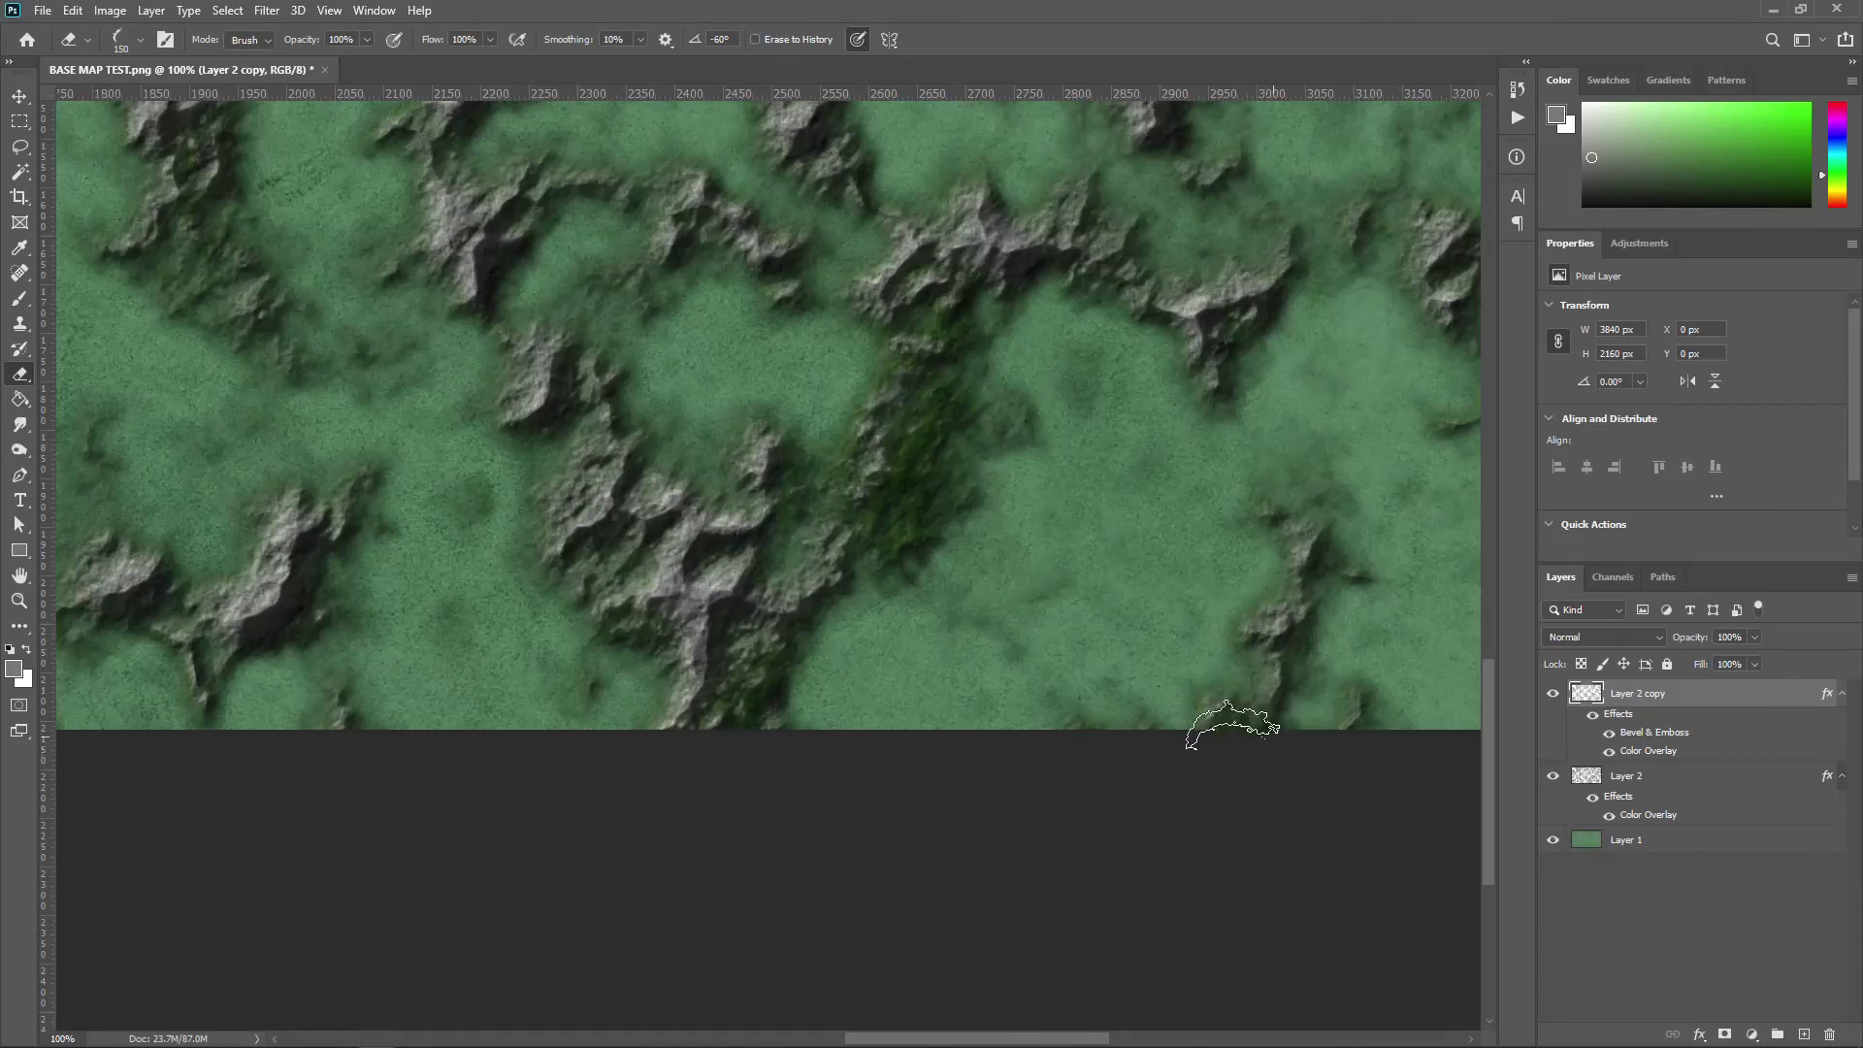
drag(491, 666, 695, 679)
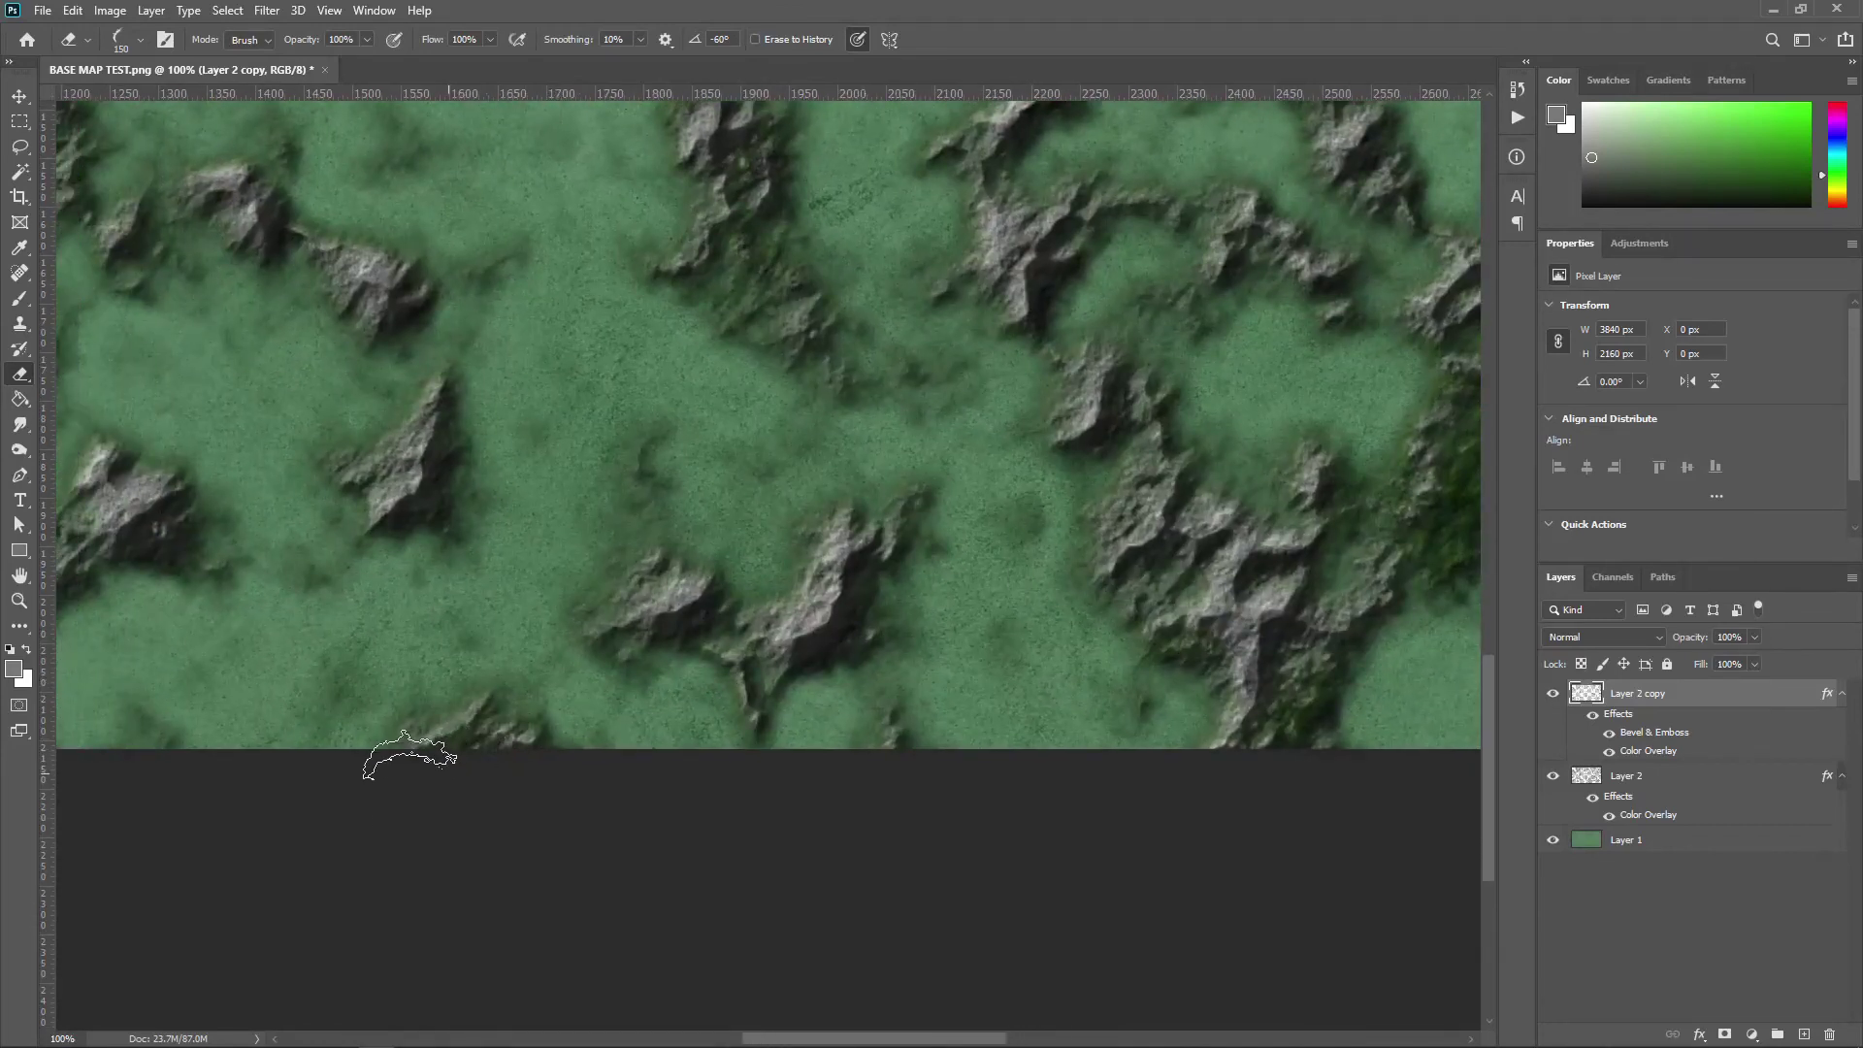
drag(520, 607, 674, 678)
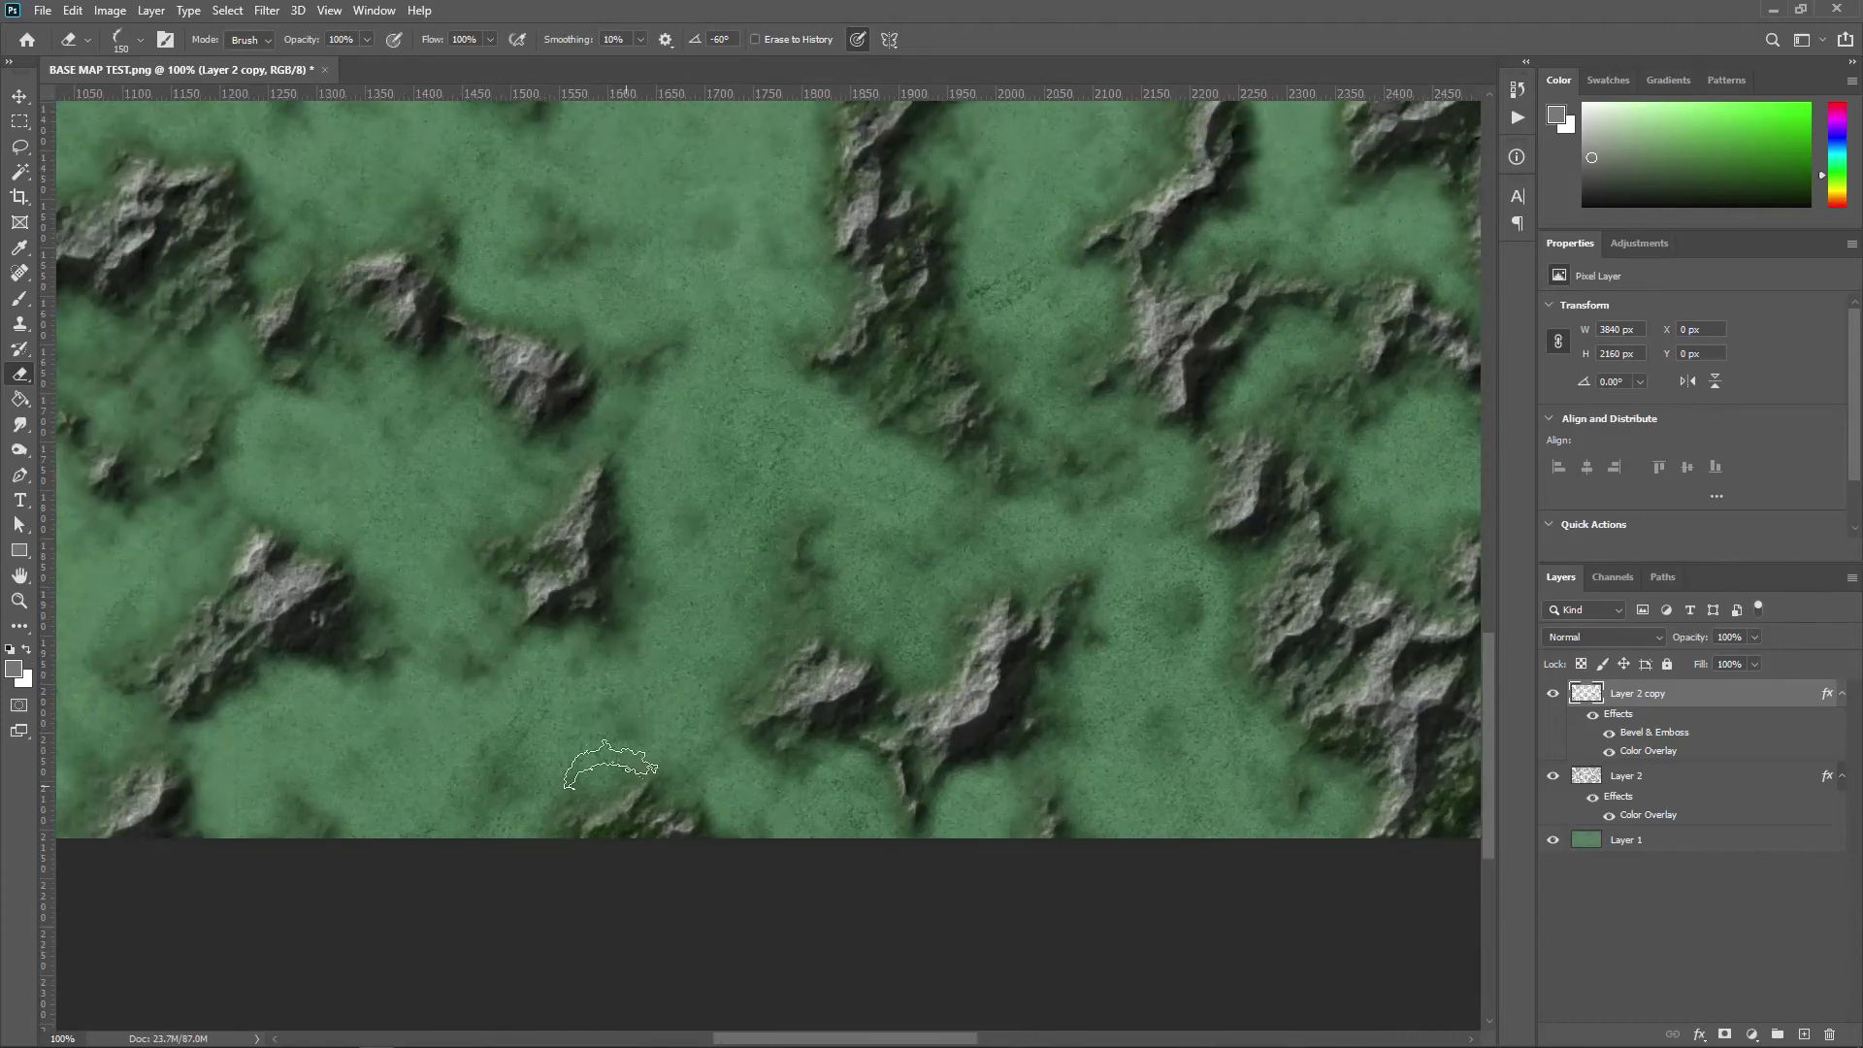
key(ctrl+0)
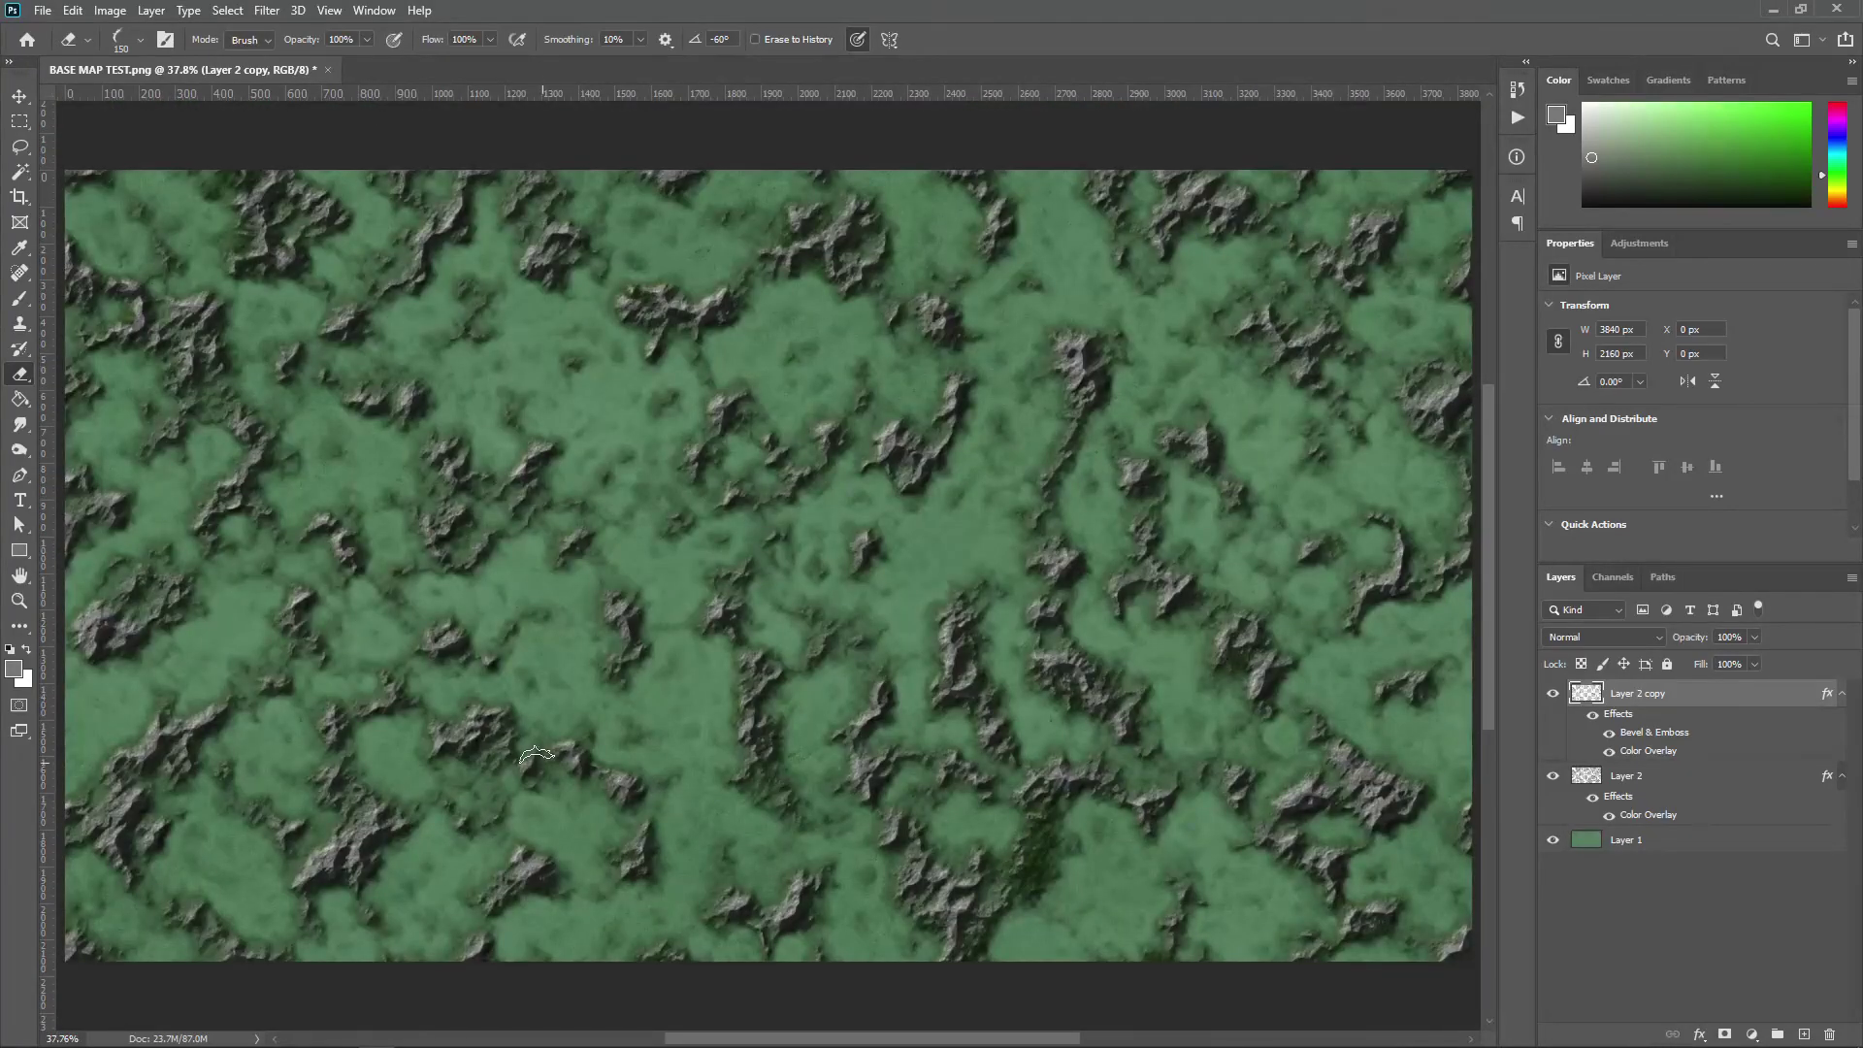
key(ctrl+1)
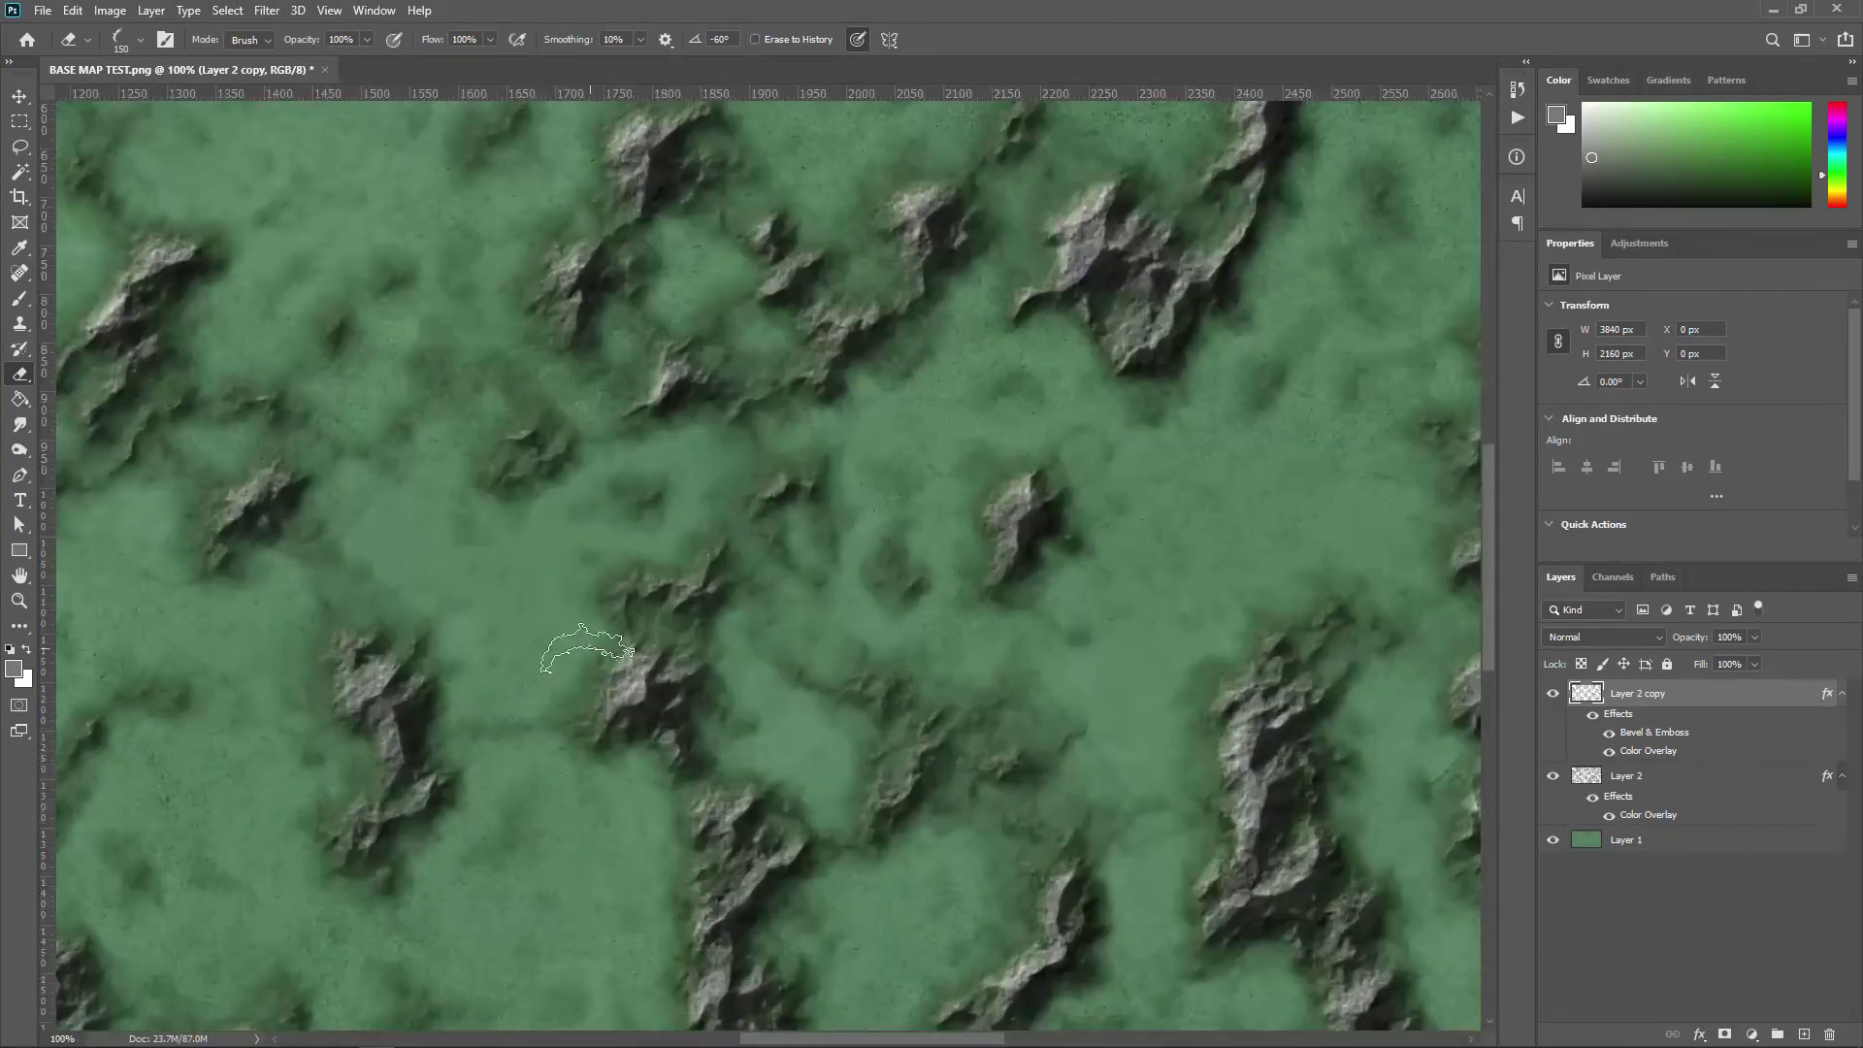
Step: Erase hollows into the small peaks in the map's southwest and the ridges in its northwest with the -60° tip
drag(586, 648, 1060, 580)
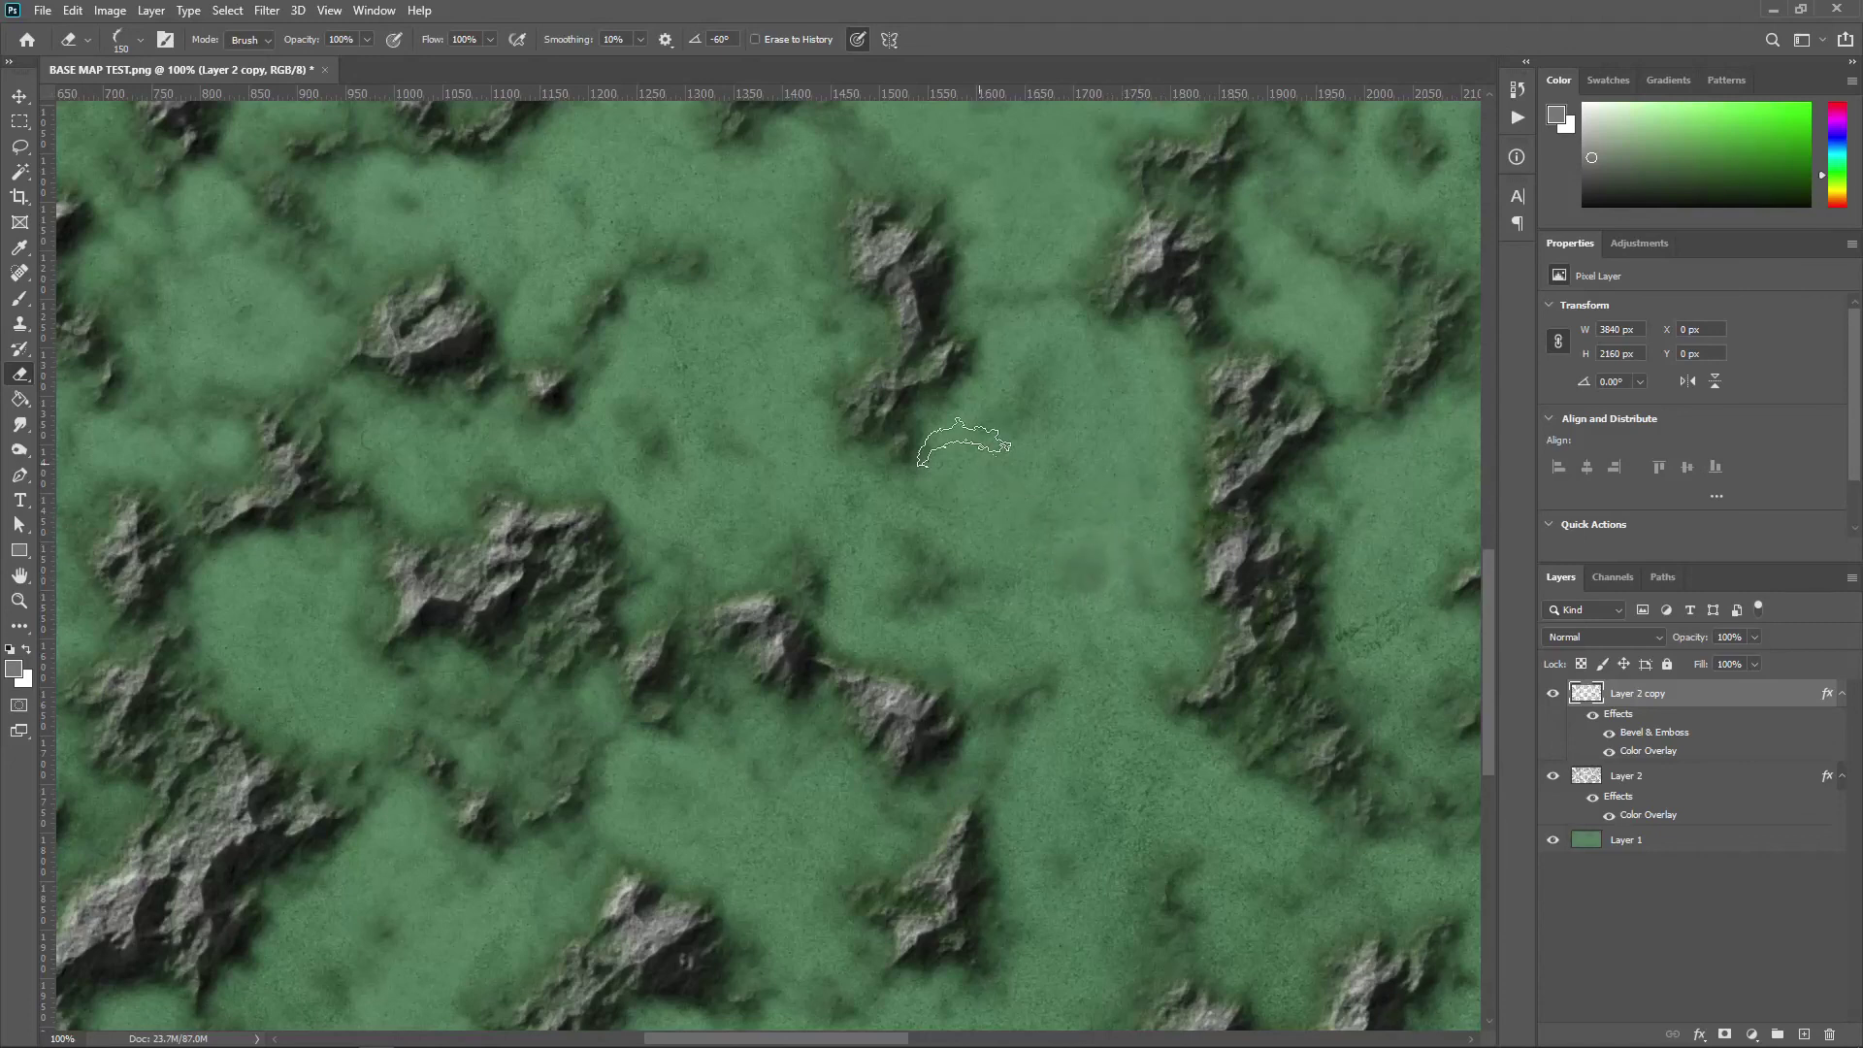
drag(598, 224, 796, 515)
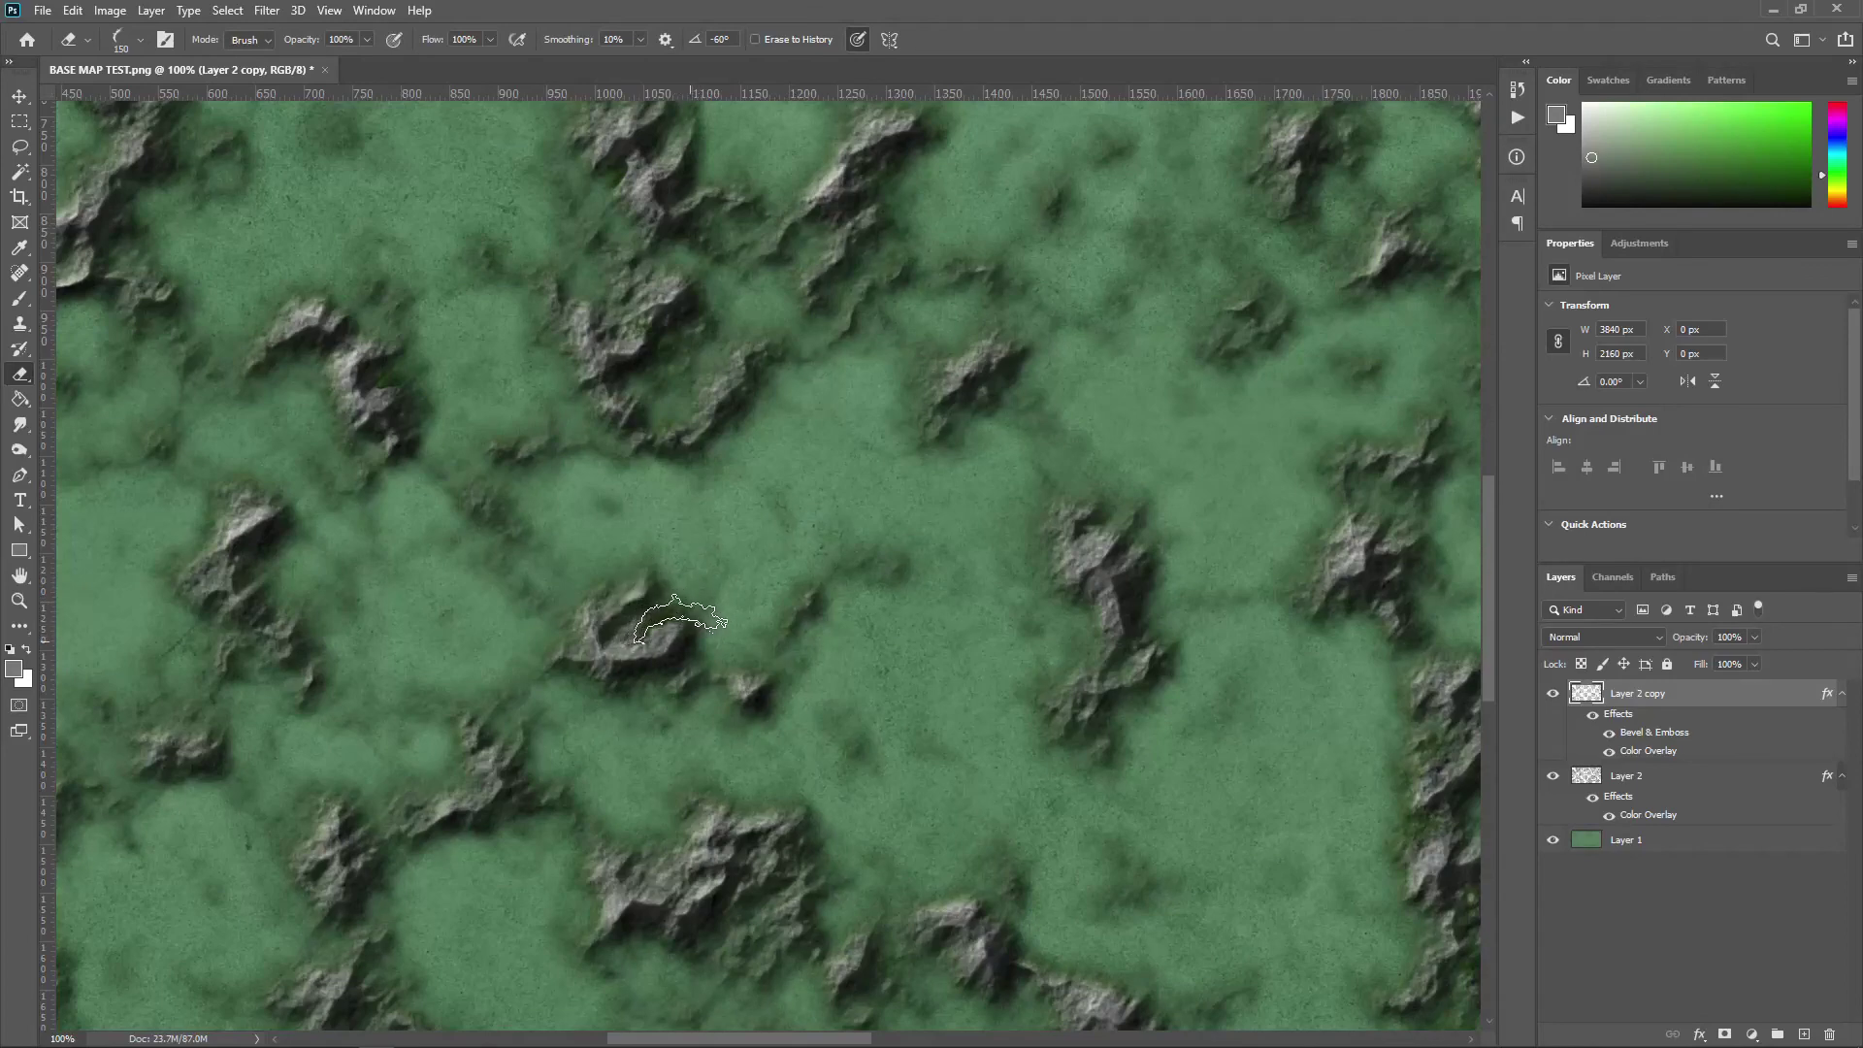
mouse_move(720, 578)
mouse_down()
mouse_move(674, 579)
mouse_move(666, 420)
mouse_move(819, 462)
mouse_move(907, 514)
mouse_move(840, 412)
mouse_move(836, 440)
mouse_move(769, 404)
mouse_up()
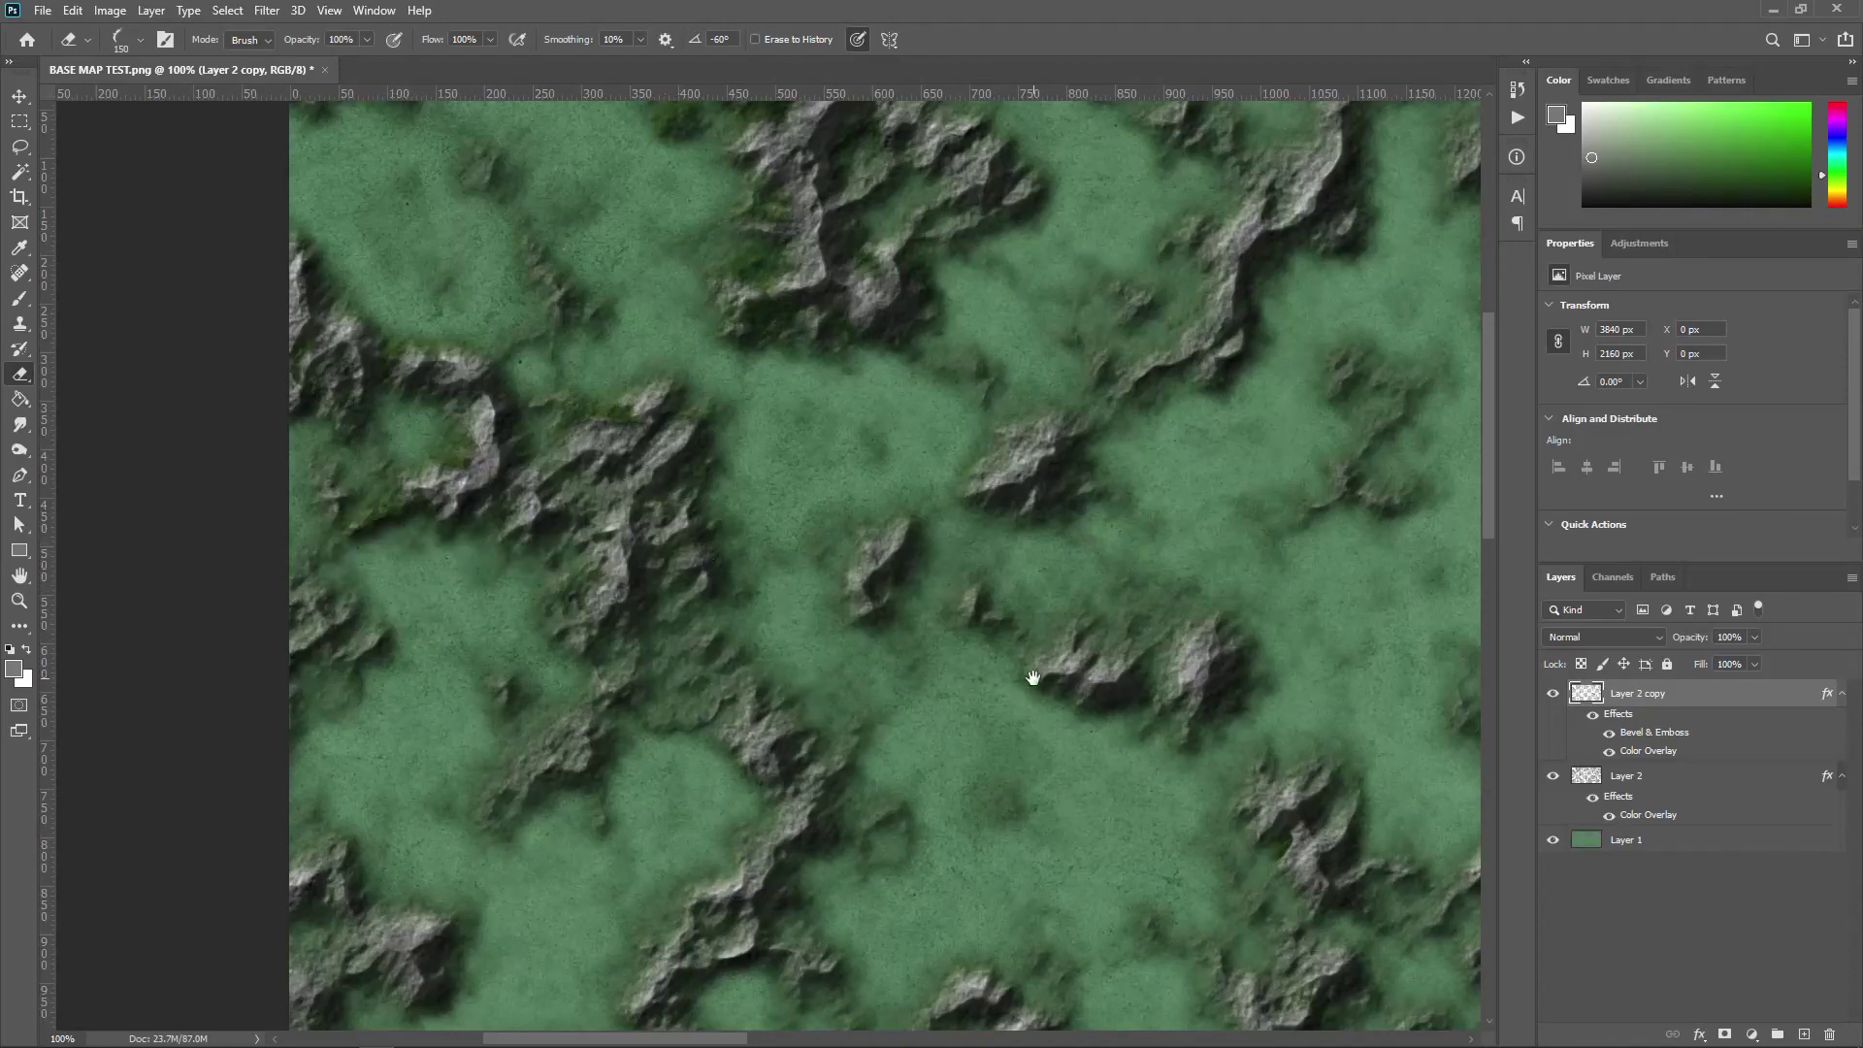
Step: Carve the edges of the long diagonal ridge in the map's southwest, turning the eraser tip to 120°
mouse_move(1033, 677)
mouse_down()
mouse_move(915, 715)
mouse_move(899, 666)
mouse_move(690, 766)
mouse_move(747, 551)
mouse_up()
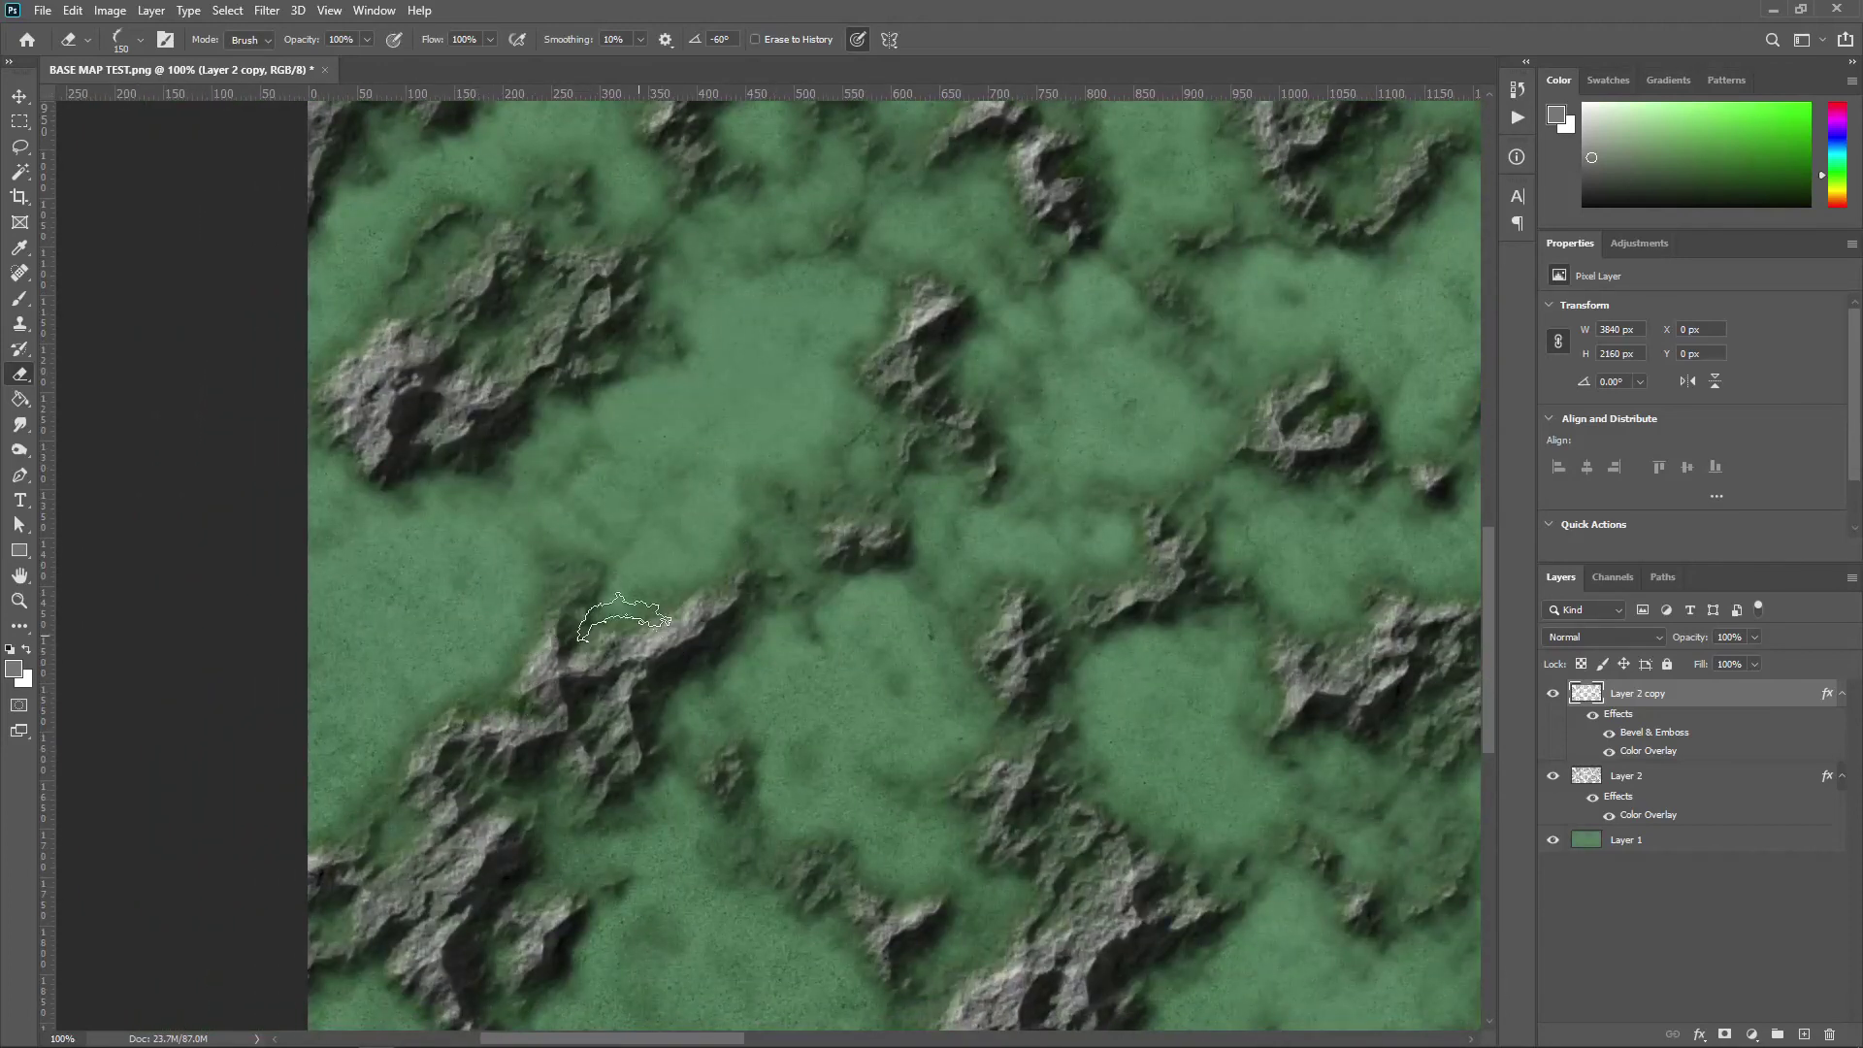
key(shift+Left)
key(shift+Left)
key(shift+Left)
key(shift+Left)
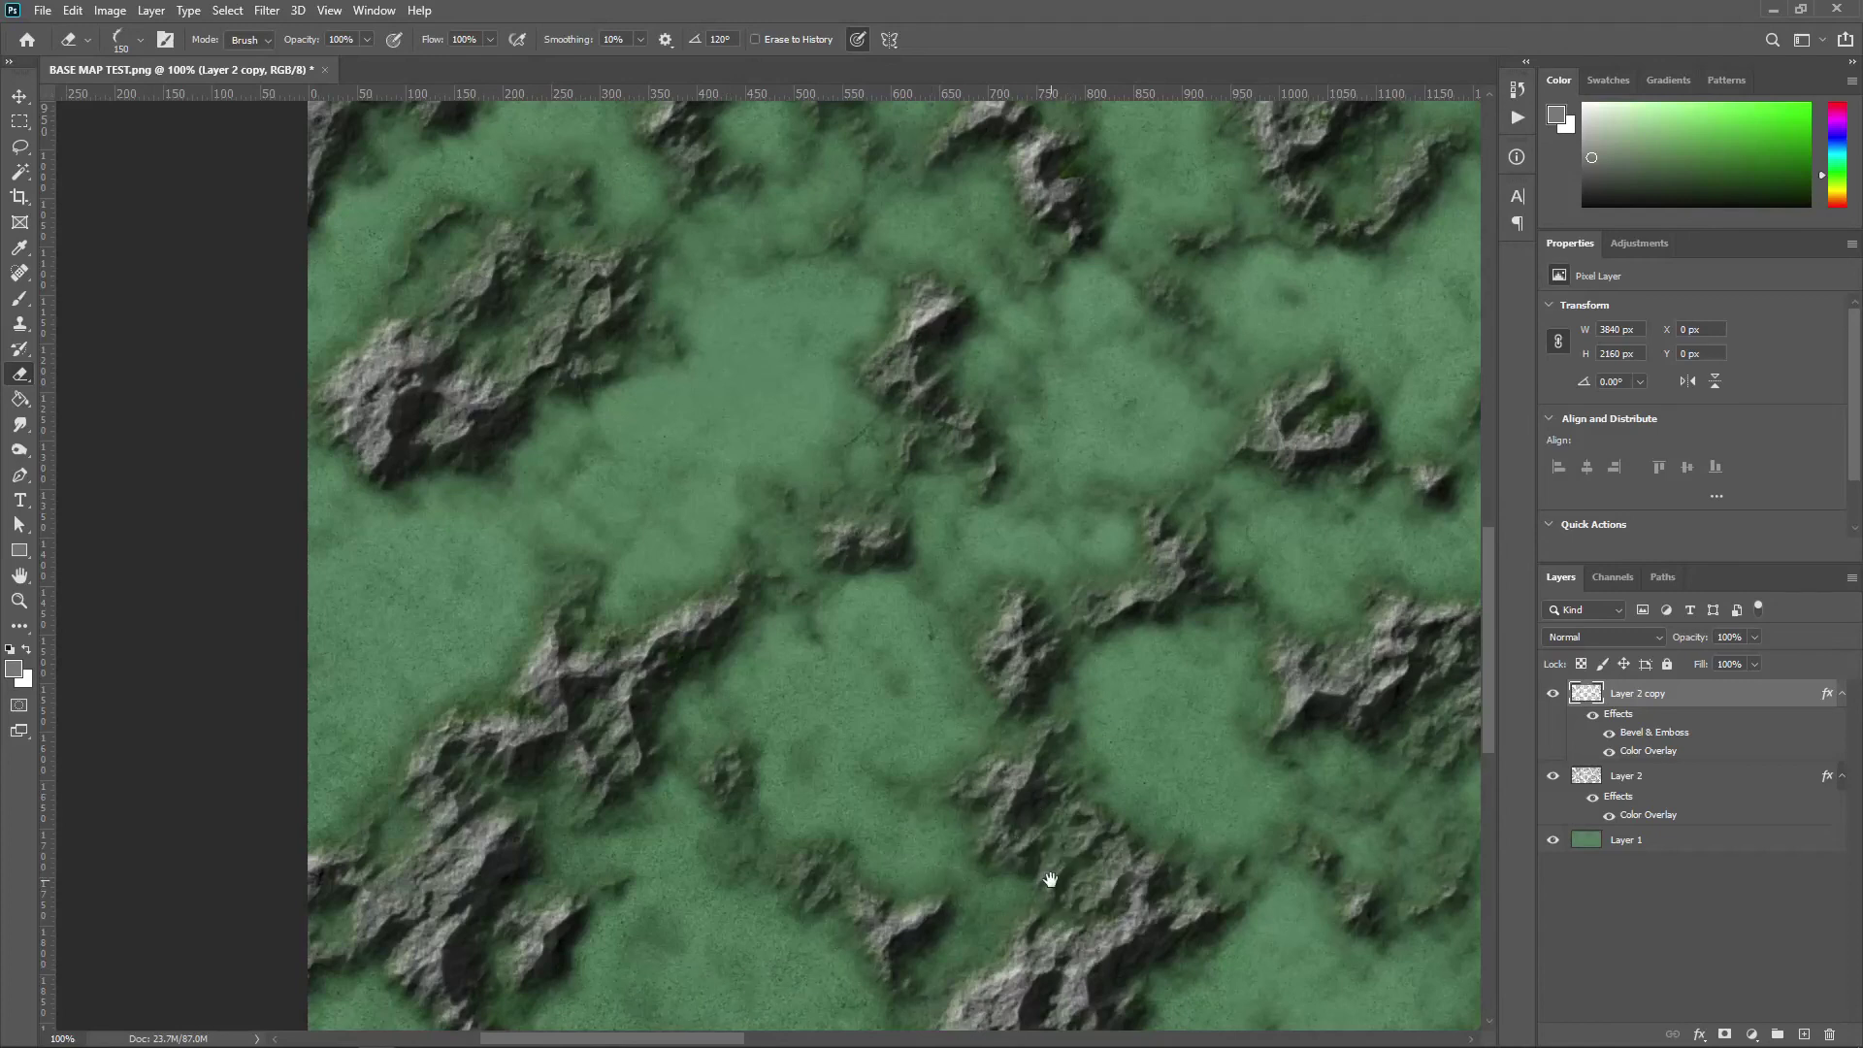
Step: Rotate the eraser tip to 165° and carve the southern edge of the large ridge east of the diagonal one
mouse_move(1052, 882)
mouse_down()
mouse_move(1075, 861)
mouse_move(891, 897)
mouse_up()
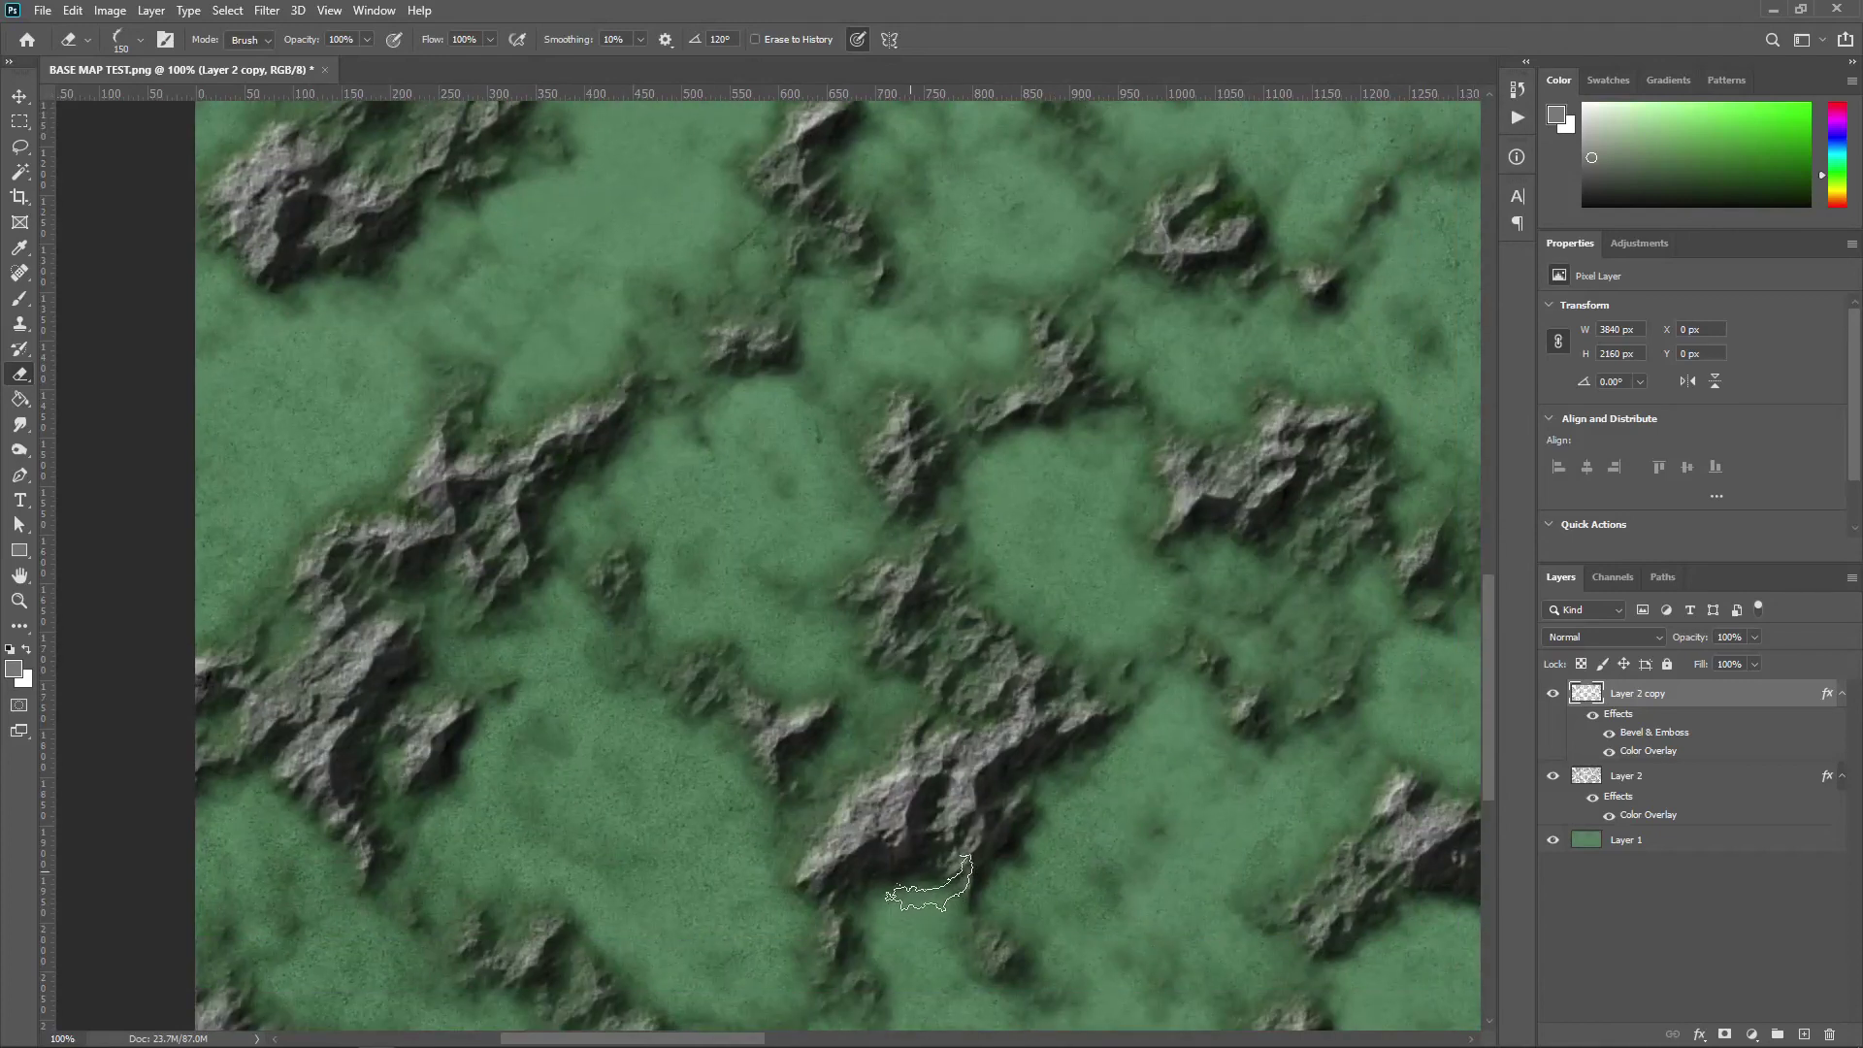
key(shift+Right)
key(shift+Right)
key(shift+Right)
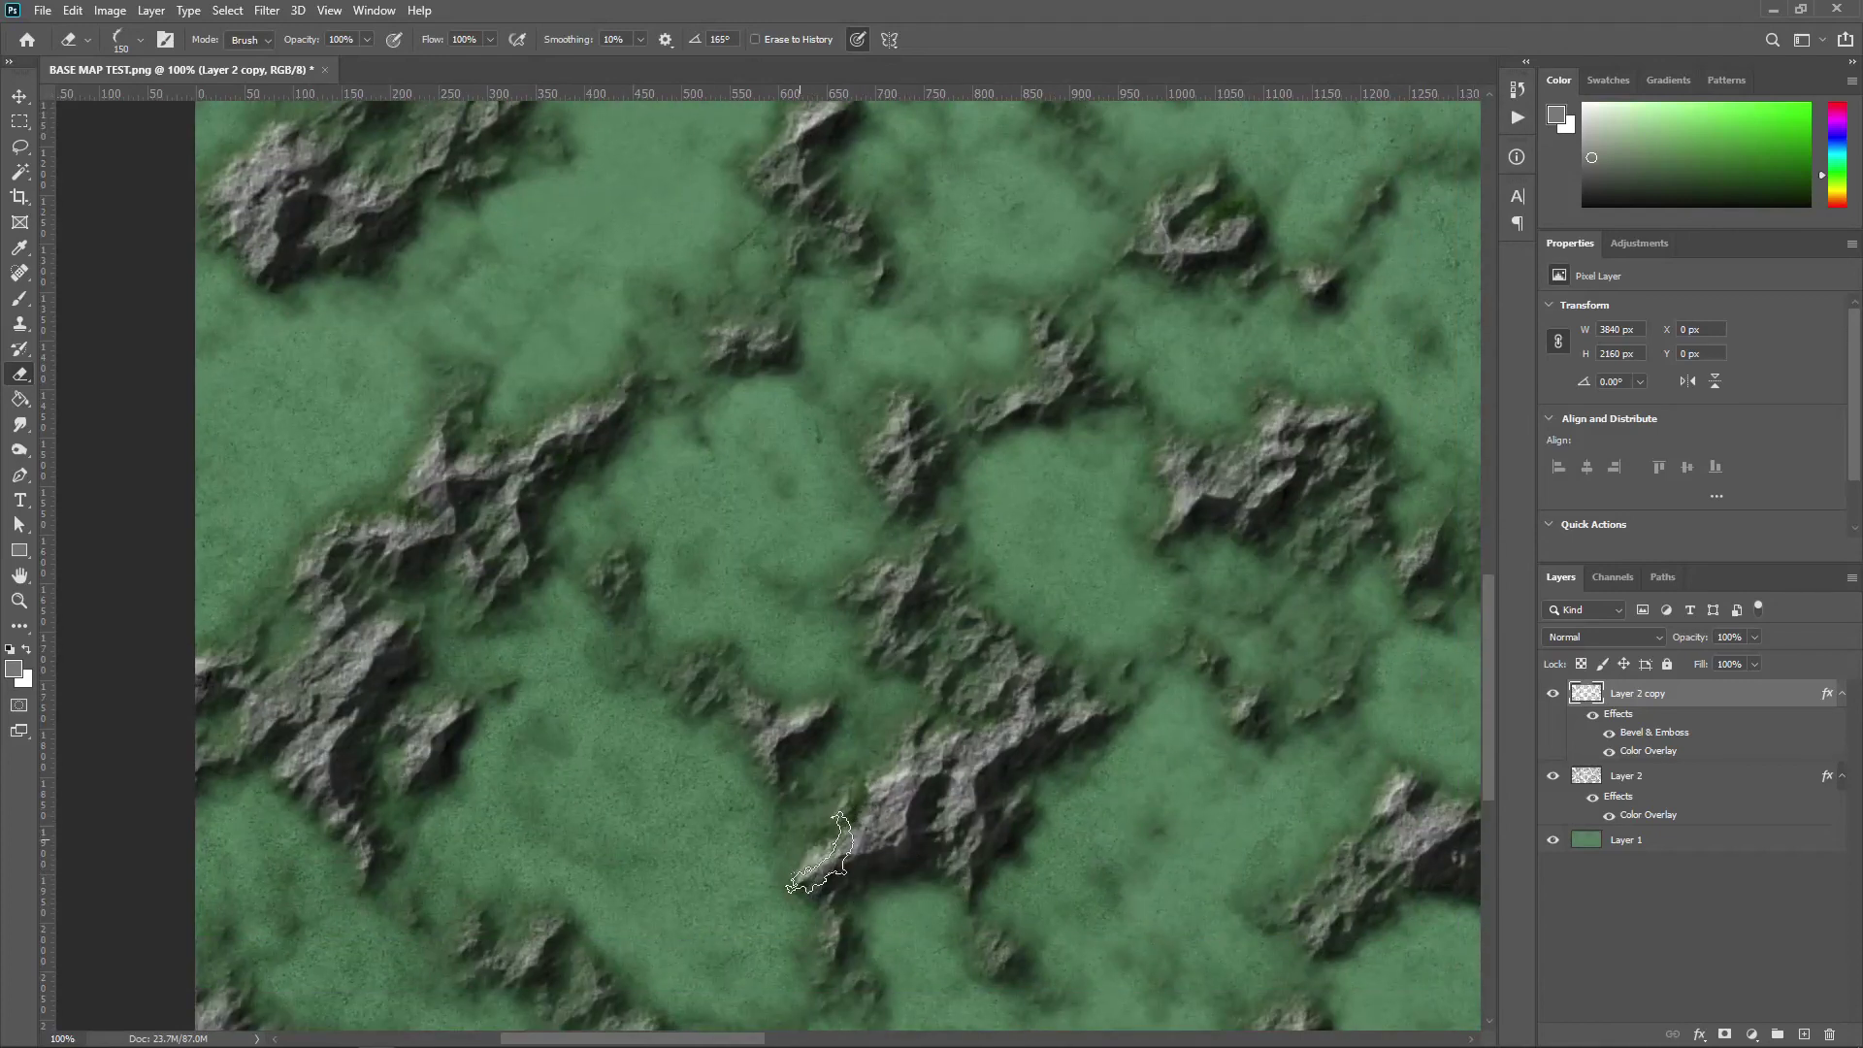